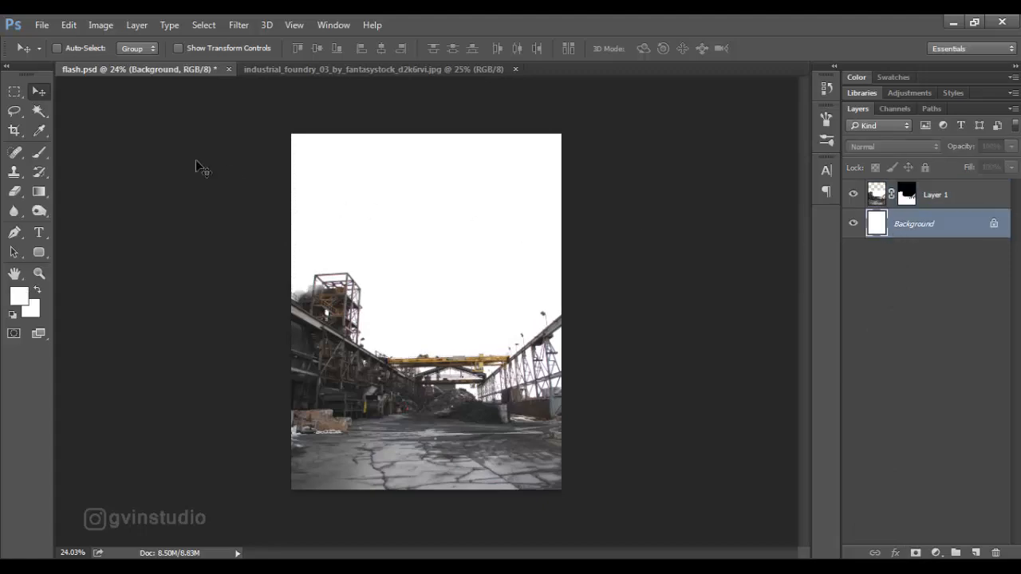
Open the stormy clouds texture image and bring it into flash.psd as a layer between the Background and Layer 1.
{"action": "left_click", "coordinate": [42, 24]}
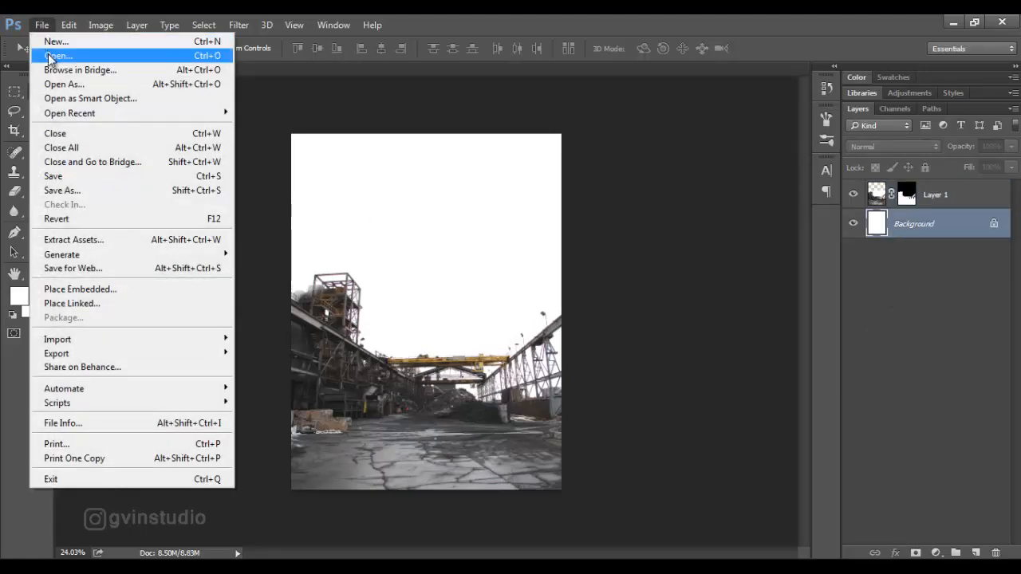
{"action": "left_click", "coordinate": [50, 57]}
{"action": "scroll", "coordinate": [315, 144], "scroll_direction": "down", "scroll_amount": 1}
{"action": "left_click", "coordinate": [253, 327]}
{"action": "left_click", "coordinate": [754, 426]}
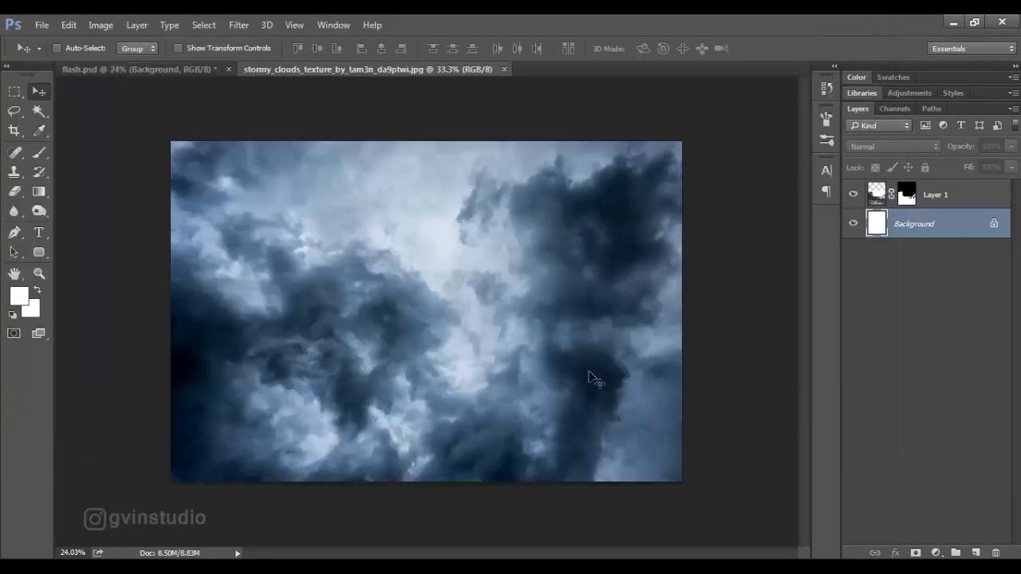
{"action": "left_click_drag", "start_coordinate": [594, 381], "coordinate": [527, 226]}
Scale and reposition the clouds layer so it fills the whole sky area behind the foundry.
{"action": "key", "text": "ctrl+t"}
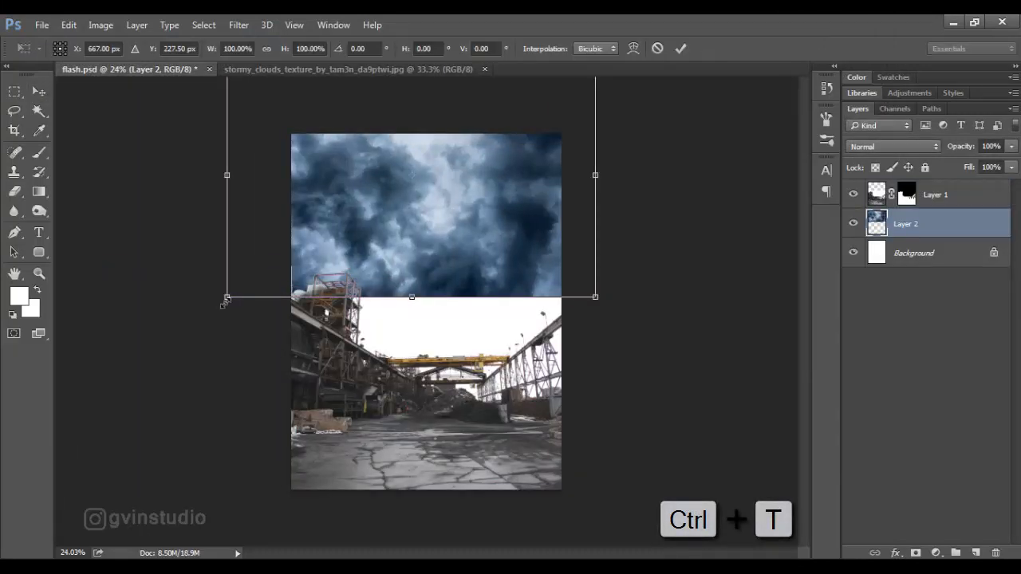
{"action": "left_click_drag", "start_coordinate": [223, 298], "coordinate": [348, 260]}
{"action": "left_click_drag", "start_coordinate": [425, 220], "coordinate": [424, 300]}
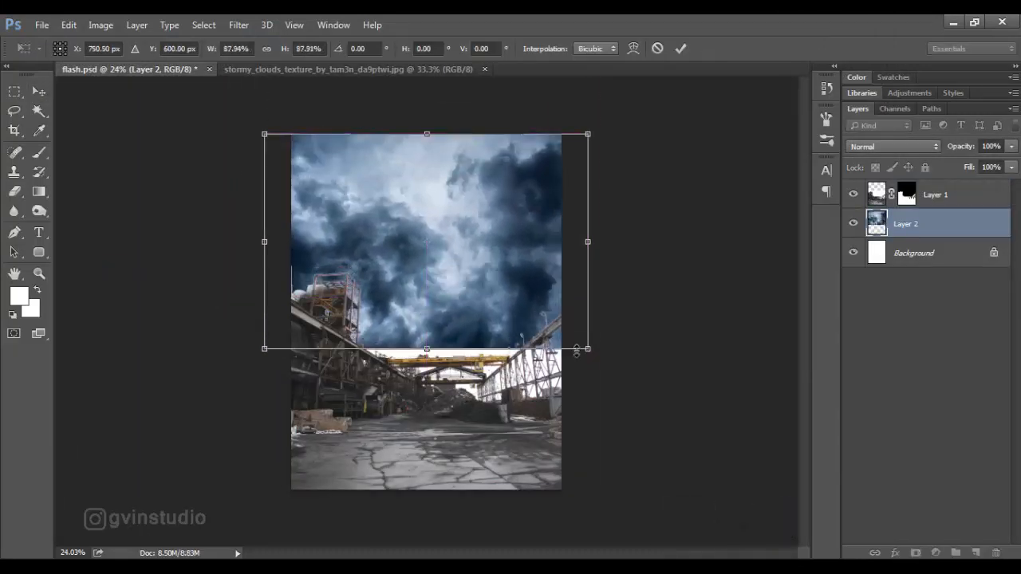
{"action": "left_click_drag", "start_coordinate": [587, 349], "coordinate": [657, 424]}
{"action": "left_click_drag", "start_coordinate": [647, 383], "coordinate": [593, 377]}
{"action": "left_click", "coordinate": [680, 47]}
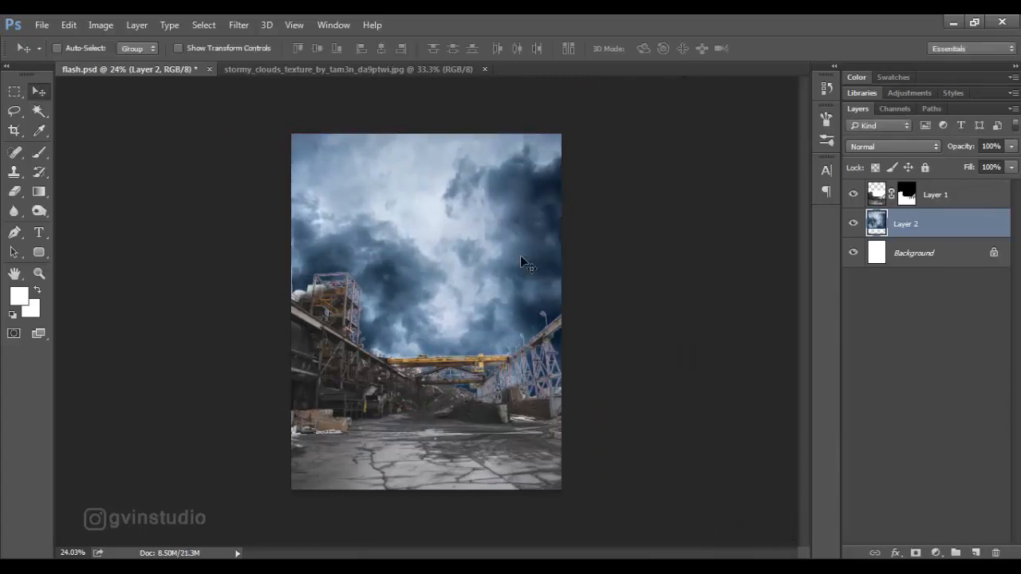
Apply the Minimum filter to the foundry image on Layer 1 with a 1-pixel radius, preserving squareness.
{"action": "scroll", "coordinate": [495, 334], "scroll_direction": "down", "scroll_amount": 2}
{"action": "scroll", "coordinate": [494, 334], "scroll_direction": "up", "scroll_amount": 2}
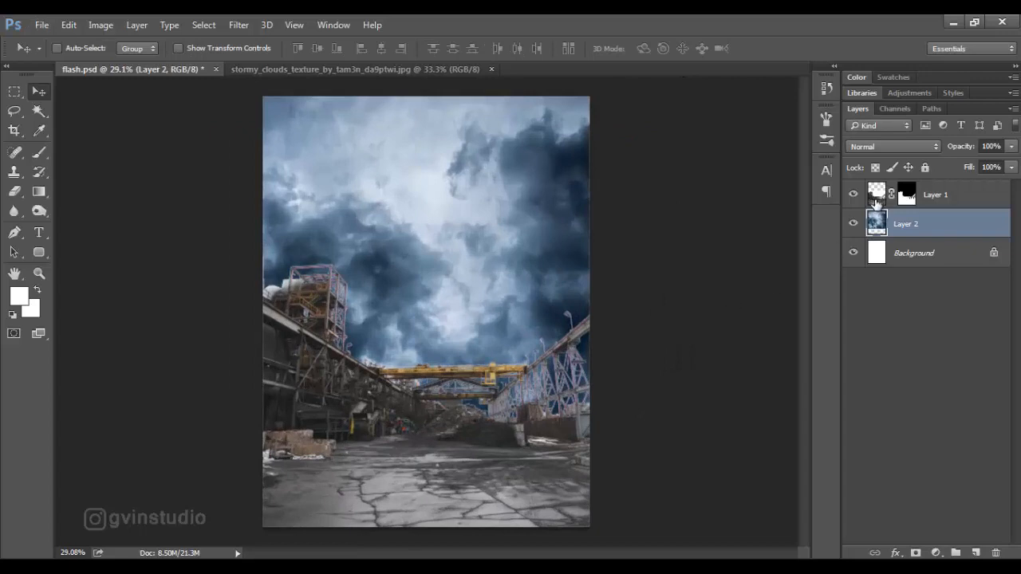
{"action": "left_click", "coordinate": [875, 203]}
{"action": "left_click", "coordinate": [239, 25]}
{"action": "mouse_move", "coordinate": [287, 307]}
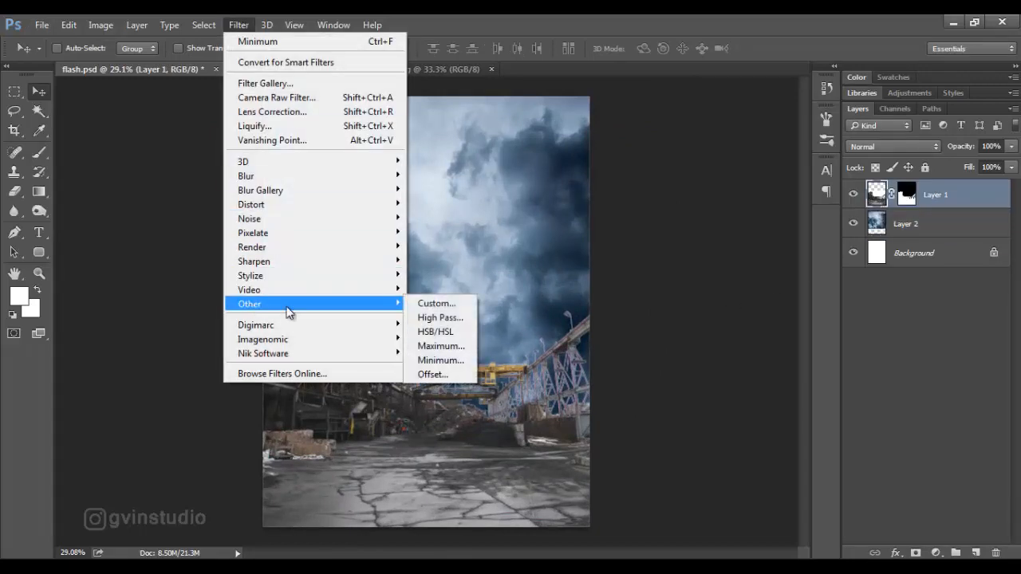
{"action": "left_click", "coordinate": [440, 360]}
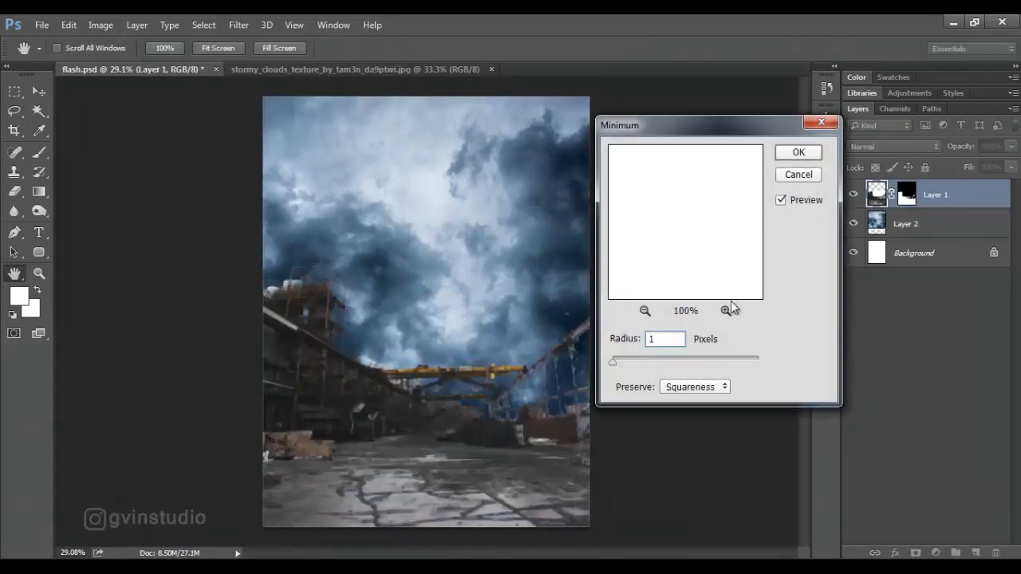
{"action": "left_click", "coordinate": [799, 153]}
{"action": "key", "text": "v"}
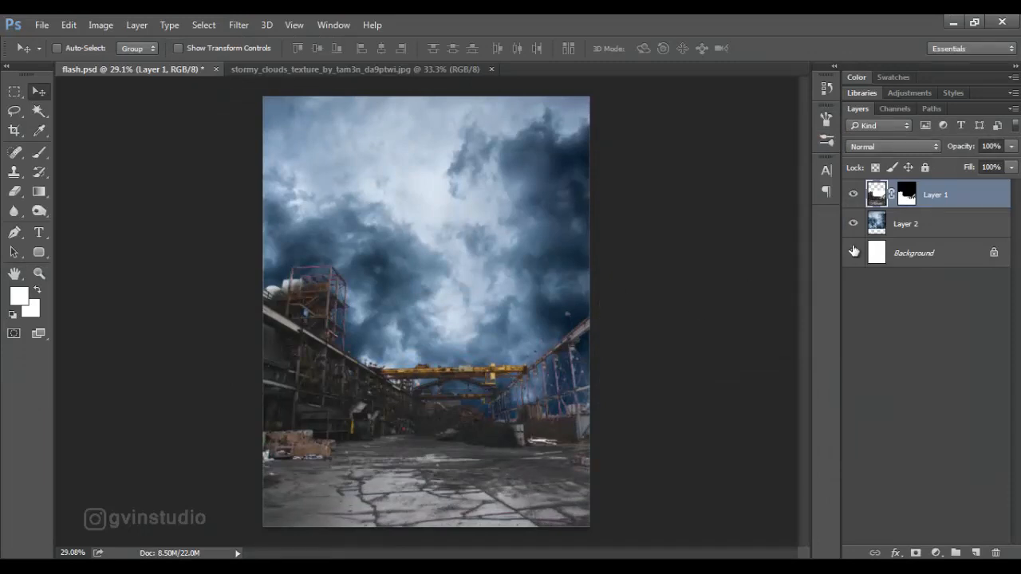
Paint black on Layer 1's mask to hide the white smoke-like patches beside and inside the upper tower frame.
{"action": "left_click", "coordinate": [906, 194]}
{"action": "key", "text": "d"}
{"action": "left_click", "coordinate": [39, 152]}
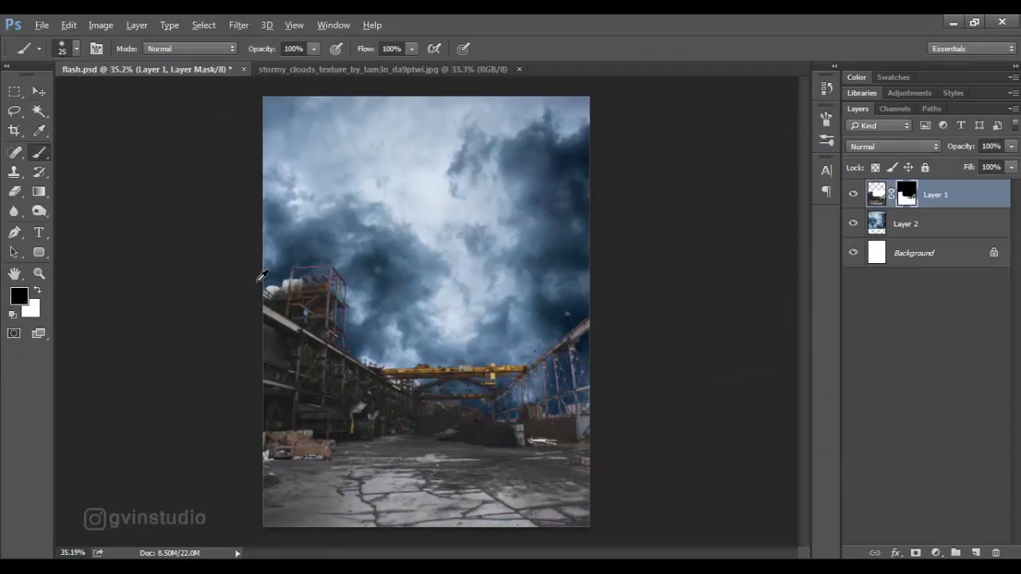
{"action": "scroll", "coordinate": [263, 276], "scroll_direction": "up", "scroll_amount": 6}
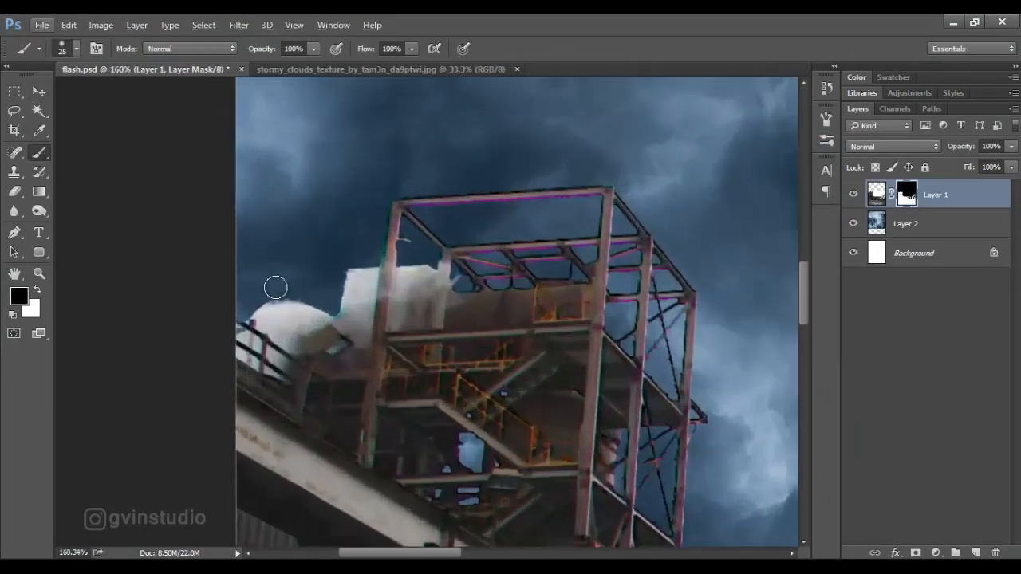
{"action": "key", "text": "bracketright"}
{"action": "mouse_move", "coordinate": [275, 287]}
{"action": "left_mouse_down"}
{"action": "mouse_move", "coordinate": [291, 308]}
{"action": "mouse_move", "coordinate": [324, 308]}
{"action": "mouse_move", "coordinate": [360, 241]}
{"action": "mouse_move", "coordinate": [349, 305]}
{"action": "mouse_move", "coordinate": [301, 322]}
{"action": "mouse_move", "coordinate": [252, 307]}
{"action": "mouse_move", "coordinate": [292, 334]}
{"action": "mouse_move", "coordinate": [269, 322]}
{"action": "mouse_move", "coordinate": [343, 325]}
{"action": "mouse_move", "coordinate": [358, 311]}
{"action": "mouse_move", "coordinate": [367, 251]}
{"action": "mouse_move", "coordinate": [358, 319]}
{"action": "mouse_move", "coordinate": [409, 295]}
{"action": "mouse_move", "coordinate": [415, 261]}
{"action": "mouse_move", "coordinate": [404, 310]}
{"action": "mouse_move", "coordinate": [404, 264]}
{"action": "left_mouse_up"}
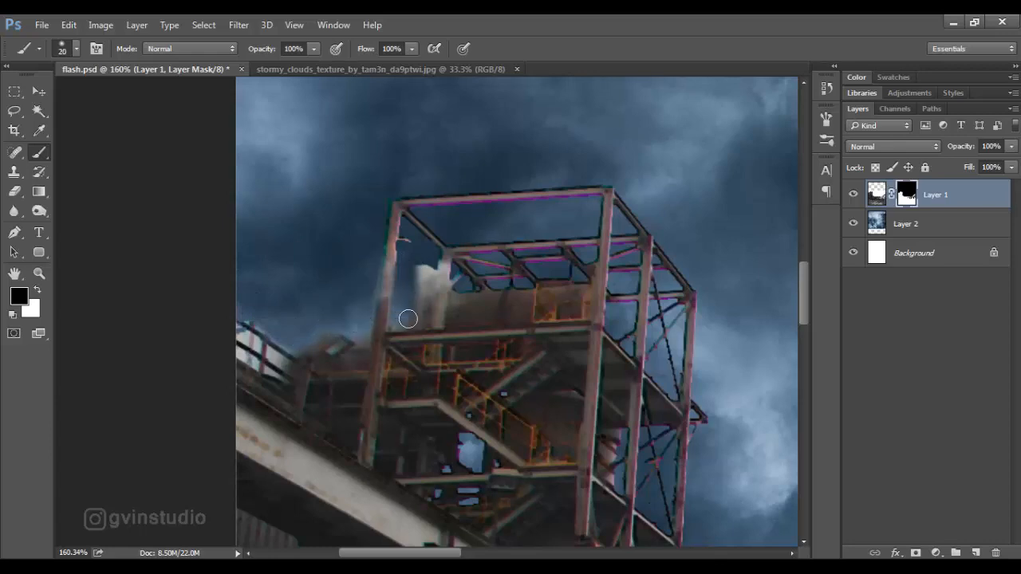
{"action": "left_click_drag", "start_coordinate": [407, 319], "coordinate": [425, 274]}
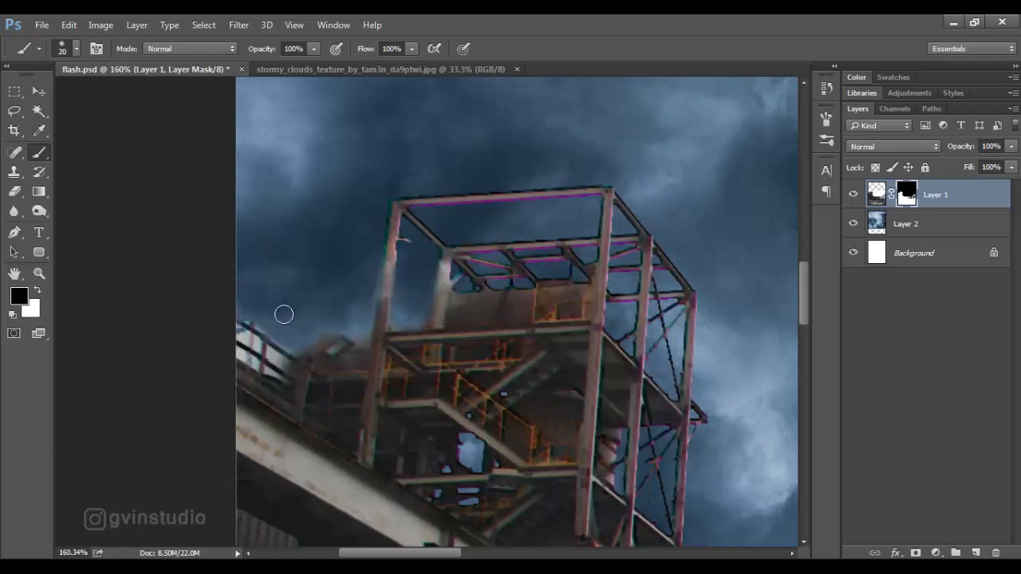
Mask out the white gaps between the railings beside the tower with a small black brush of increased hardness.
{"action": "scroll", "coordinate": [274, 331], "scroll_direction": "up", "scroll_amount": 6}
{"action": "key", "text": "bracketleft"}
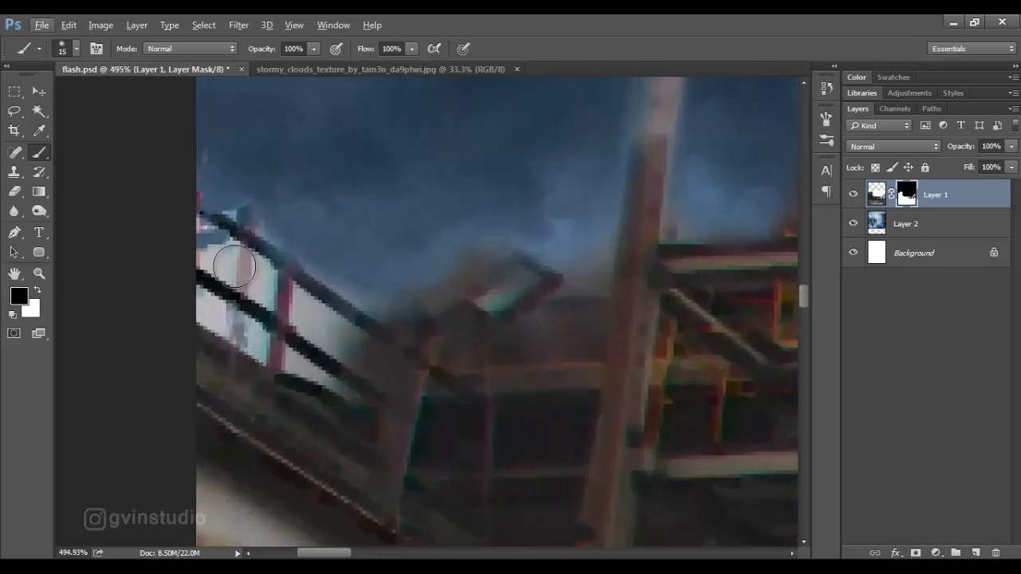
{"action": "right_click", "coordinate": [263, 271]}
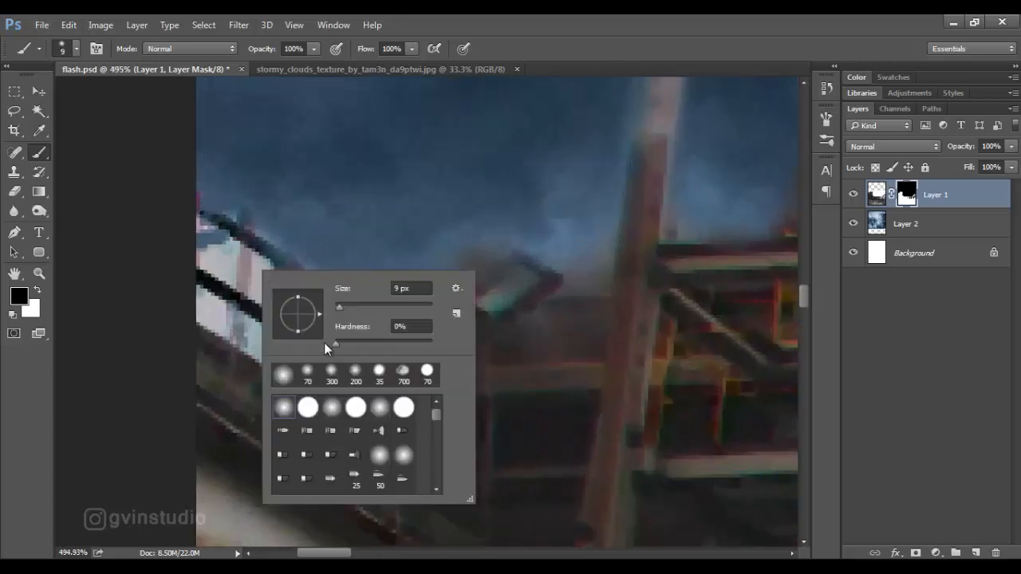
{"action": "left_click_drag", "start_coordinate": [337, 343], "coordinate": [380, 348]}
{"action": "key", "text": "Return"}
{"action": "mouse_move", "coordinate": [194, 239]}
{"action": "left_mouse_down"}
{"action": "mouse_move", "coordinate": [250, 276]}
{"action": "mouse_move", "coordinate": [217, 250]}
{"action": "mouse_move", "coordinate": [239, 263]}
{"action": "mouse_move", "coordinate": [259, 290]}
{"action": "mouse_move", "coordinate": [213, 260]}
{"action": "mouse_move", "coordinate": [205, 240]}
{"action": "mouse_move", "coordinate": [245, 263]}
{"action": "mouse_move", "coordinate": [302, 316]}
{"action": "mouse_move", "coordinate": [355, 343]}
{"action": "left_mouse_up"}
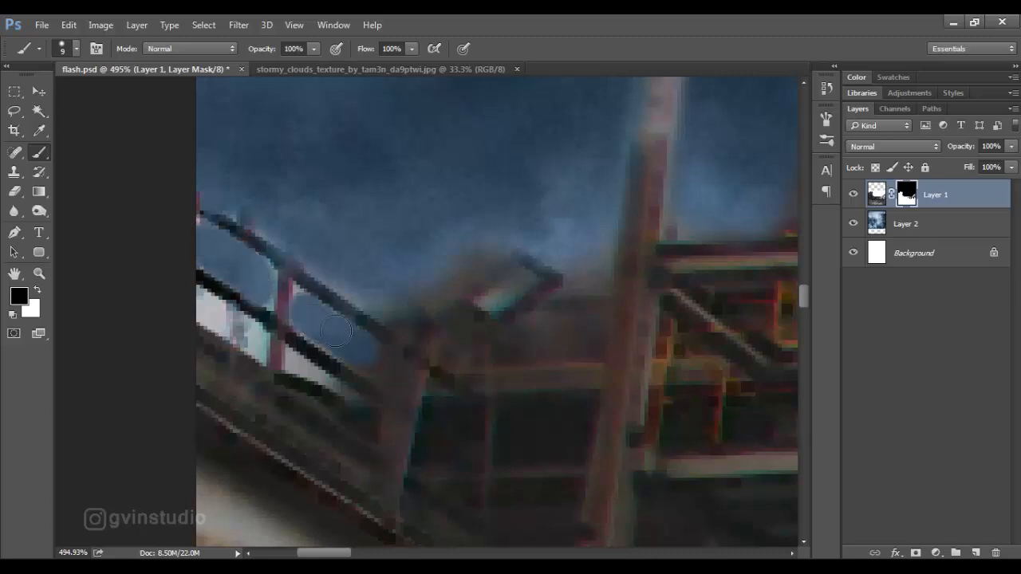
{"action": "left_click_drag", "start_coordinate": [324, 276], "coordinate": [371, 293]}
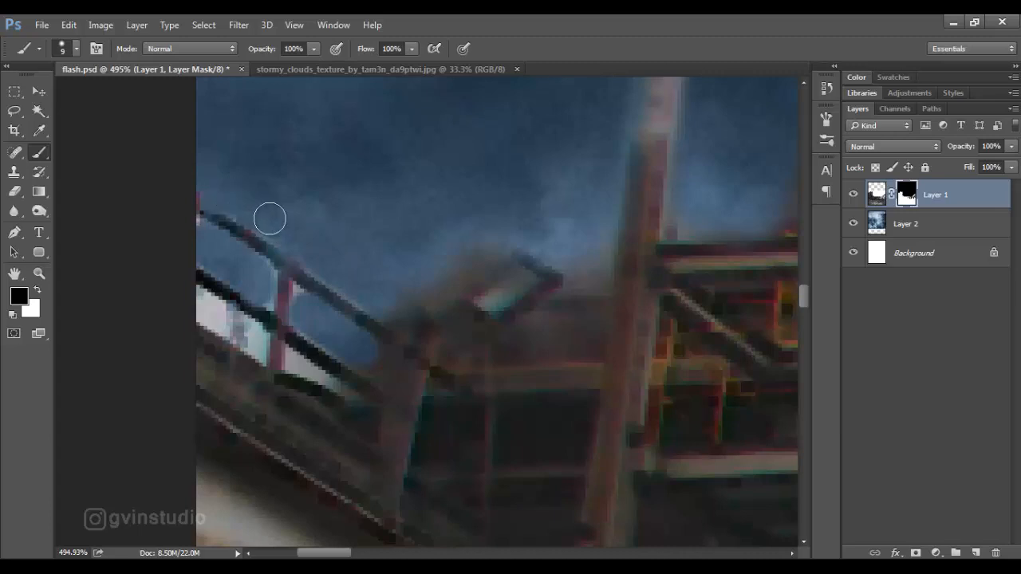
{"action": "mouse_move", "coordinate": [209, 306]}
{"action": "left_mouse_down"}
{"action": "mouse_move", "coordinate": [257, 346]}
{"action": "mouse_move", "coordinate": [193, 311]}
{"action": "left_mouse_up"}
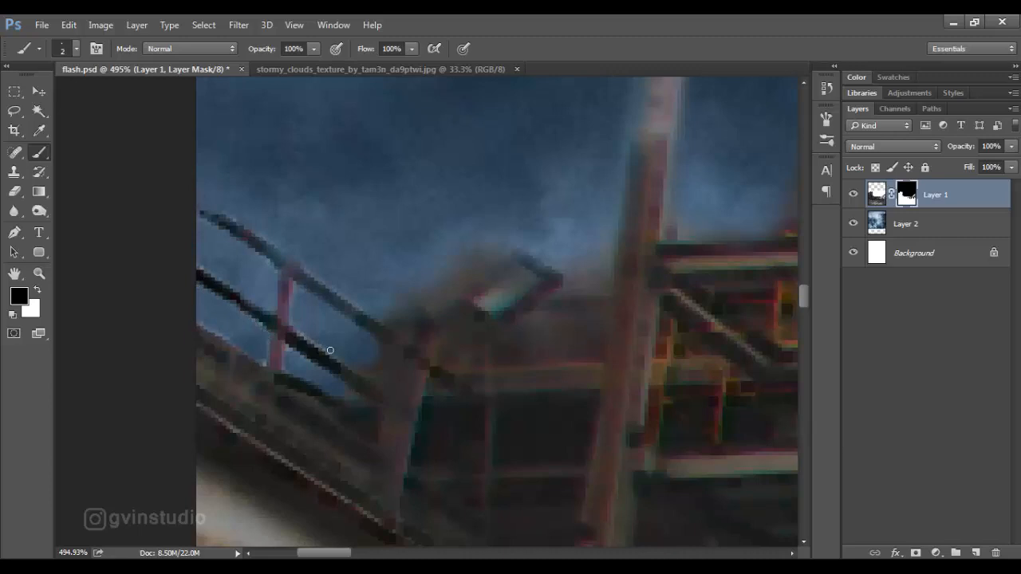
{"action": "left_click", "coordinate": [45, 97]}
{"action": "scroll", "coordinate": [378, 322], "scroll_direction": "down", "scroll_amount": 10}
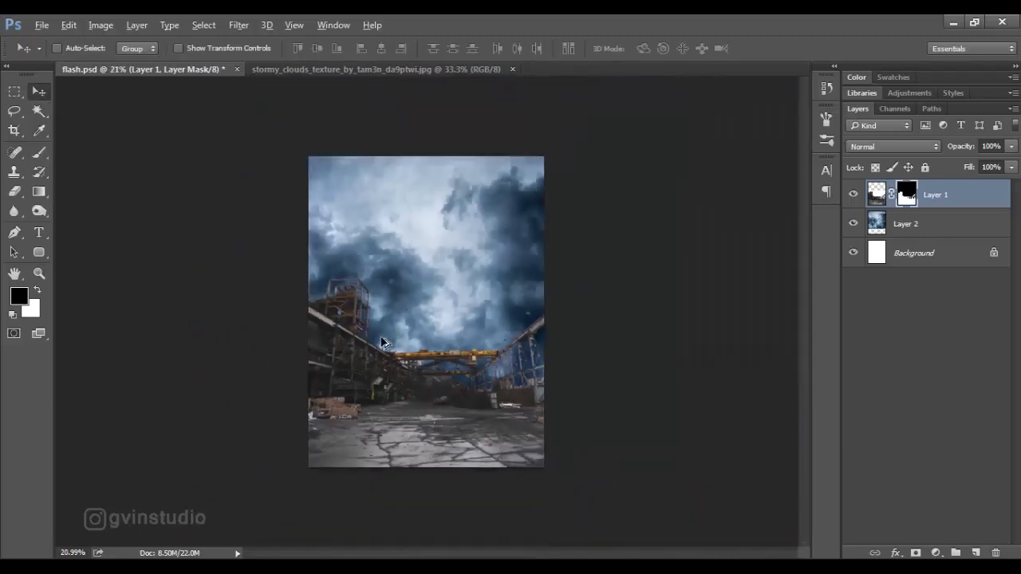
Add a Hue/Saturation adjustment clipped to the clouds layer and set its saturation to -52.
{"action": "scroll", "coordinate": [381, 342], "scroll_direction": "up", "scroll_amount": 2}
{"action": "left_click", "coordinate": [917, 229]}
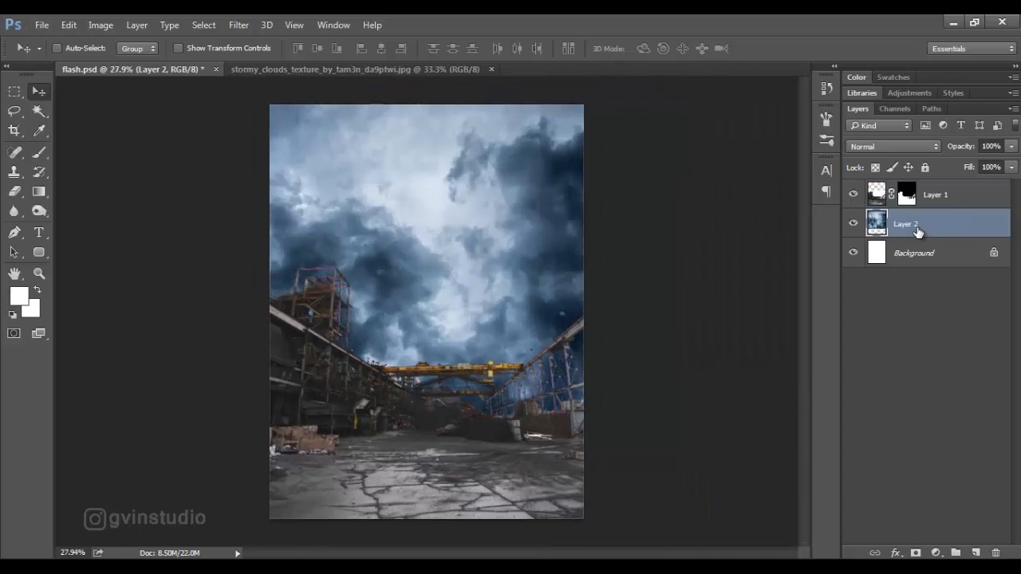
{"action": "left_click", "coordinate": [936, 553]}
{"action": "left_click", "coordinate": [924, 366]}
{"action": "left_click", "coordinate": [717, 402]}
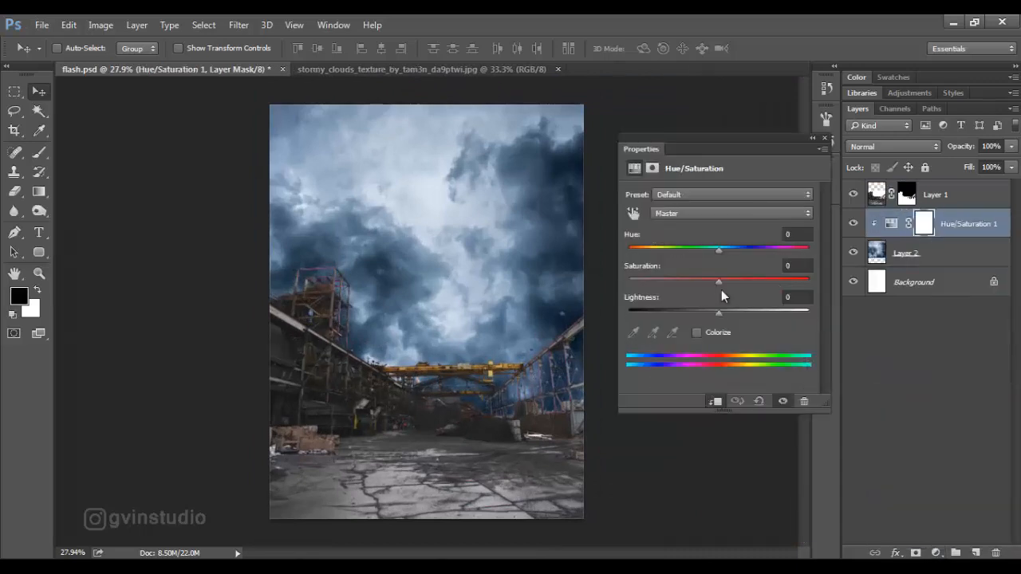
{"action": "left_click_drag", "start_coordinate": [678, 284], "coordinate": [671, 286]}
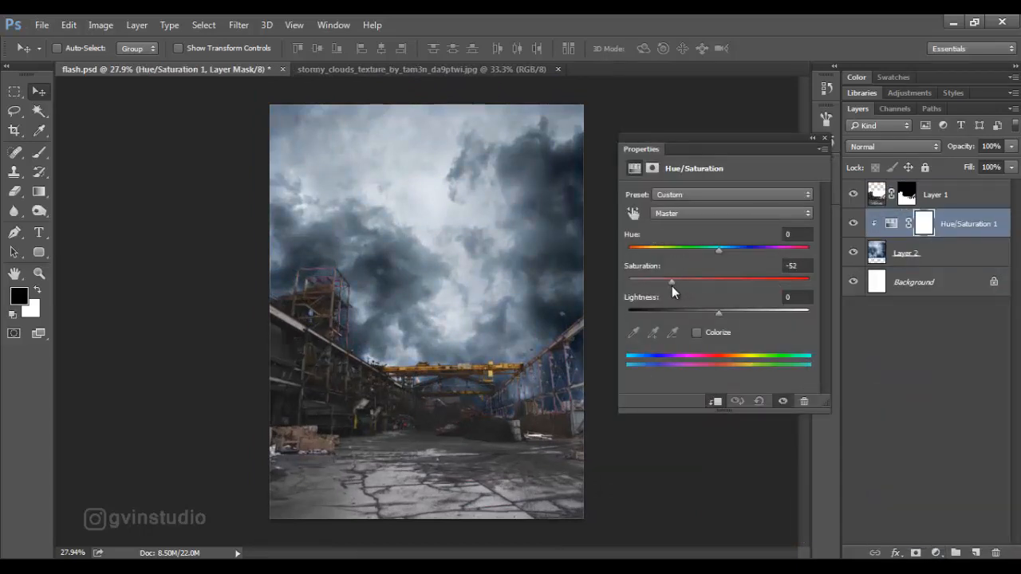
Add an Exposure adjustment clipped to the clouds layer and set its exposure to -0.44.
{"action": "left_click", "coordinate": [936, 553]}
{"action": "left_click", "coordinate": [926, 337]}
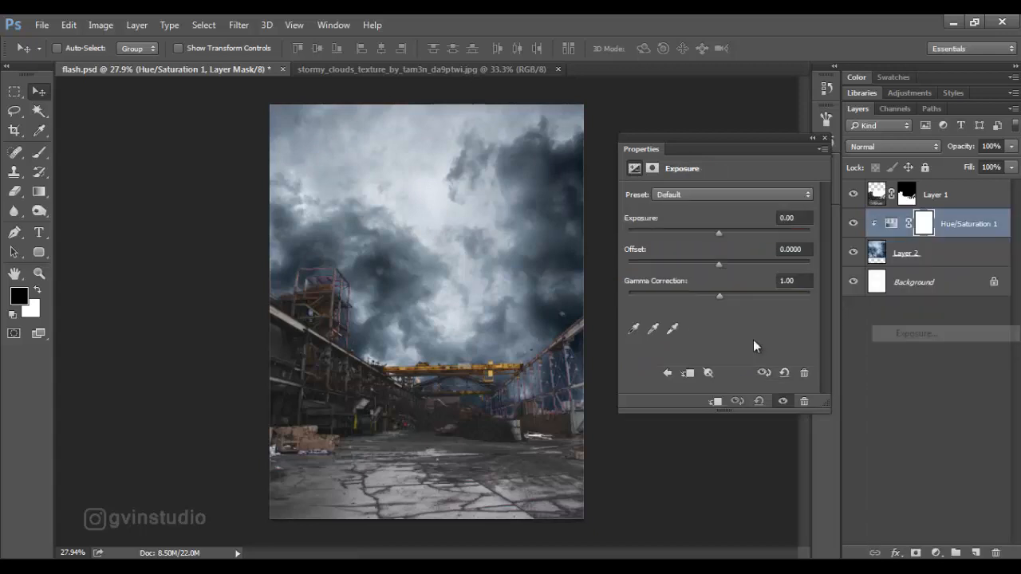
{"action": "left_click", "coordinate": [717, 402]}
{"action": "left_click_drag", "start_coordinate": [719, 233], "coordinate": [712, 235]}
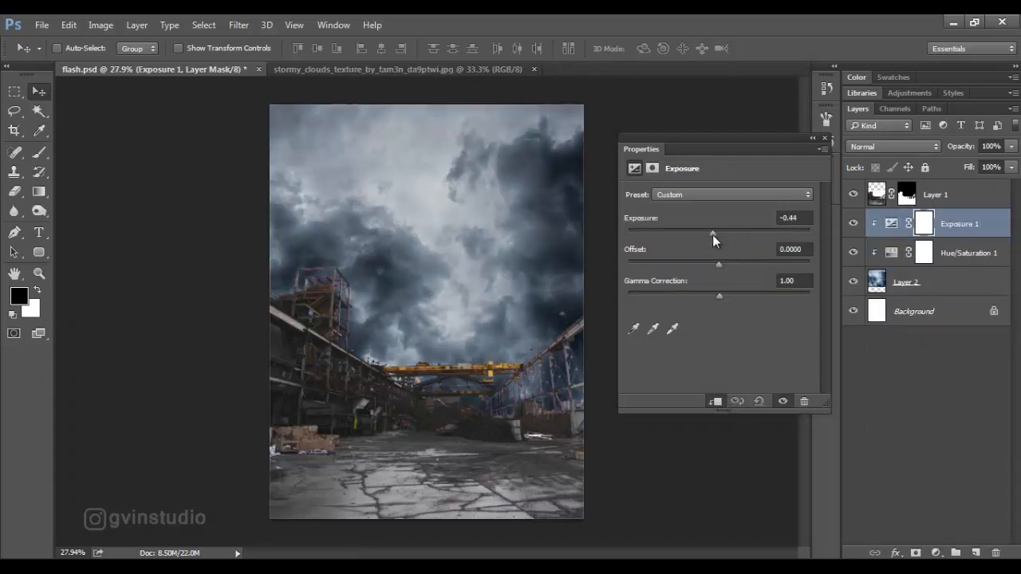
{"action": "left_click", "coordinate": [825, 139]}
Add a Hue/Saturation adjustment clipped to the foundry's Layer 1 and set its saturation to -31.
{"action": "left_click", "coordinate": [926, 194]}
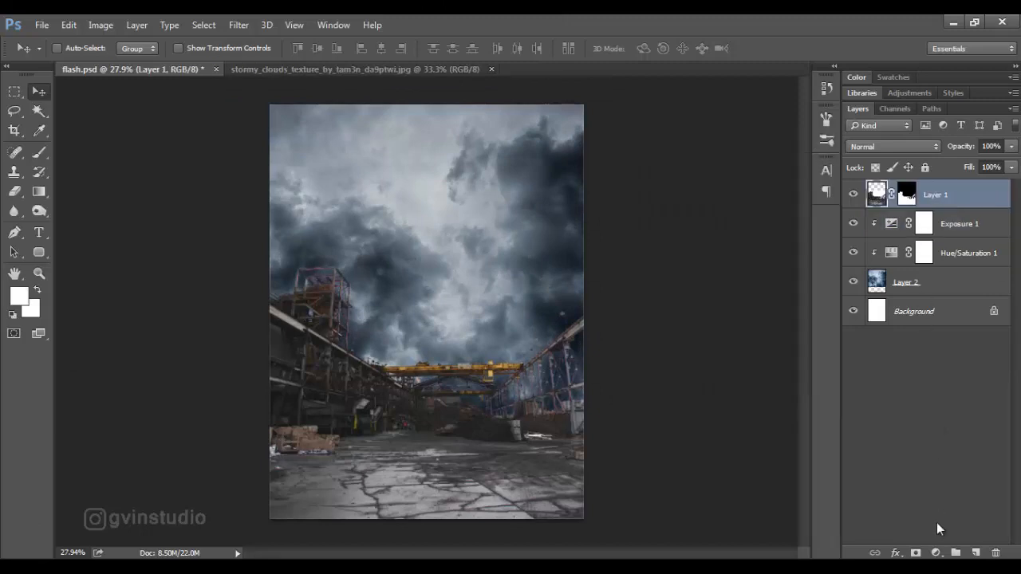
{"action": "left_click", "coordinate": [936, 553]}
{"action": "left_click", "coordinate": [878, 369]}
{"action": "left_click", "coordinate": [715, 401]}
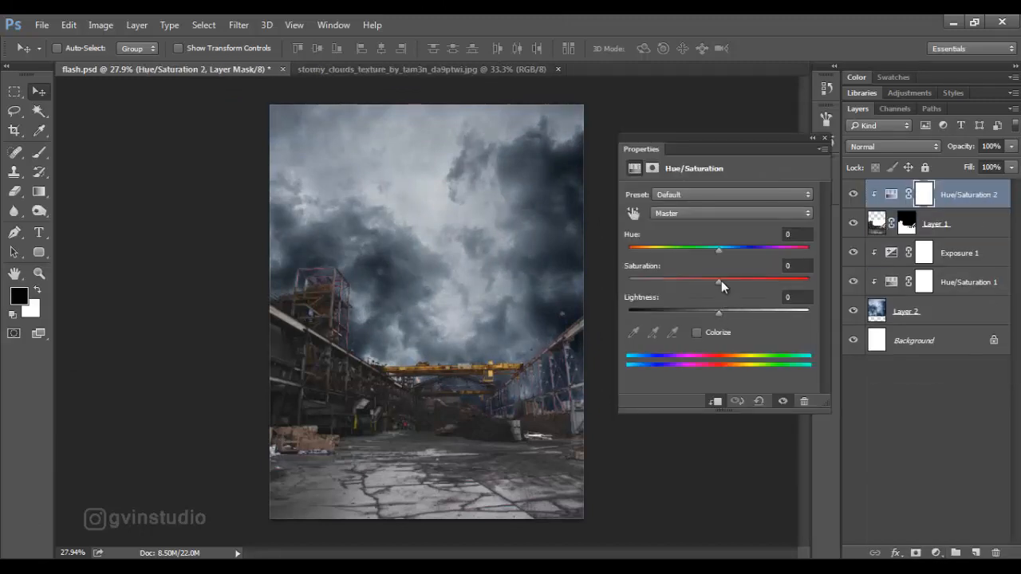
{"action": "left_click_drag", "start_coordinate": [687, 285], "coordinate": [690, 285]}
Add a Color Balance adjustment clipped to the foundry layer, shifting the midtones to -3 toward cyan and slightly toward blue.
{"action": "left_click", "coordinate": [936, 553]}
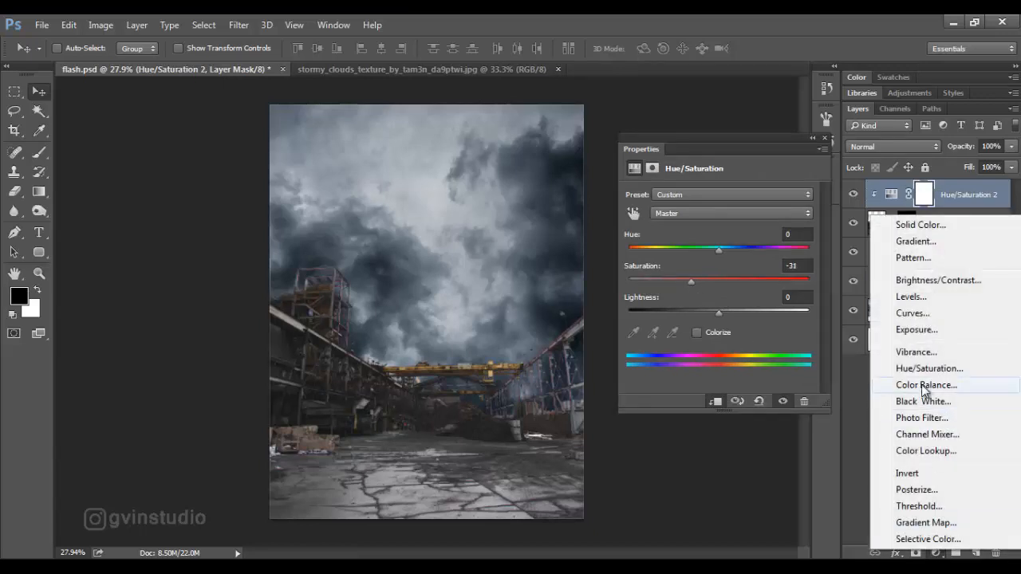
{"action": "left_click", "coordinate": [921, 385]}
{"action": "left_click", "coordinate": [715, 402]}
{"action": "left_click_drag", "start_coordinate": [699, 226], "coordinate": [696, 227]}
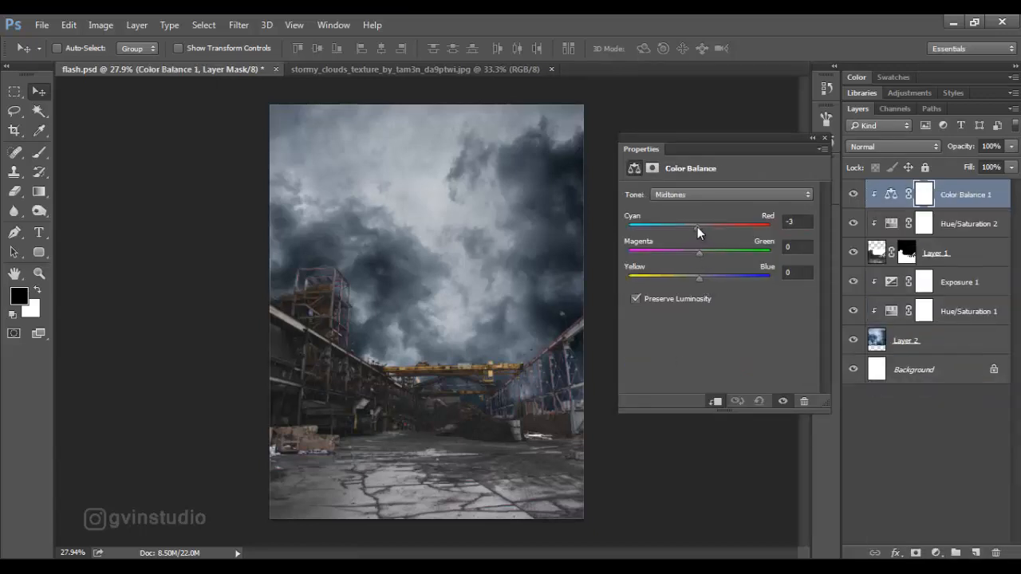
{"action": "left_click_drag", "start_coordinate": [699, 279], "coordinate": [701, 278]}
{"action": "left_click", "coordinate": [824, 140]}
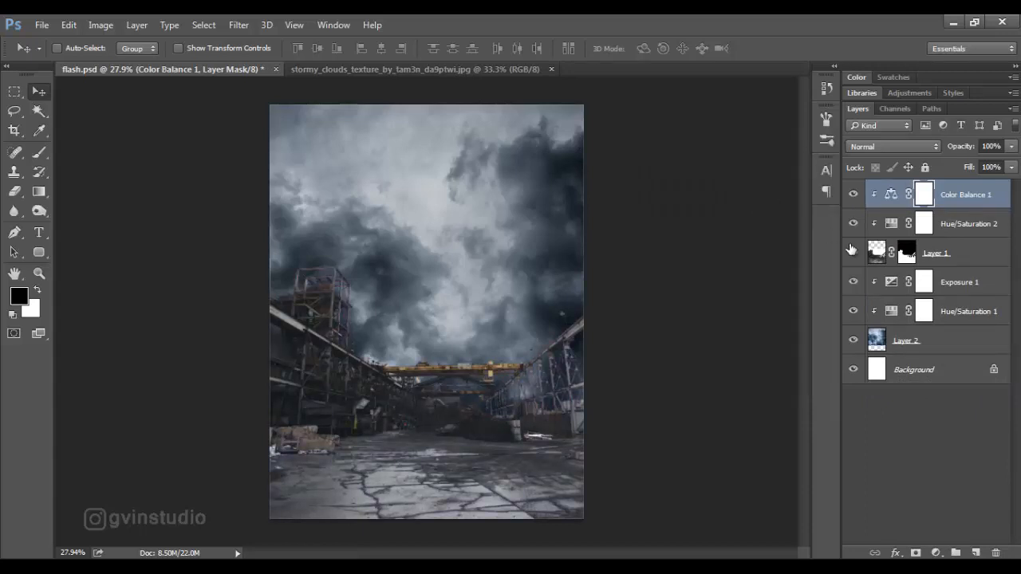
Create an empty layer above the Exposure adjustment and choose the 700 px cloud brush.
{"action": "left_click", "coordinate": [949, 287]}
{"action": "left_click", "coordinate": [975, 553]}
{"action": "left_click", "coordinate": [39, 153]}
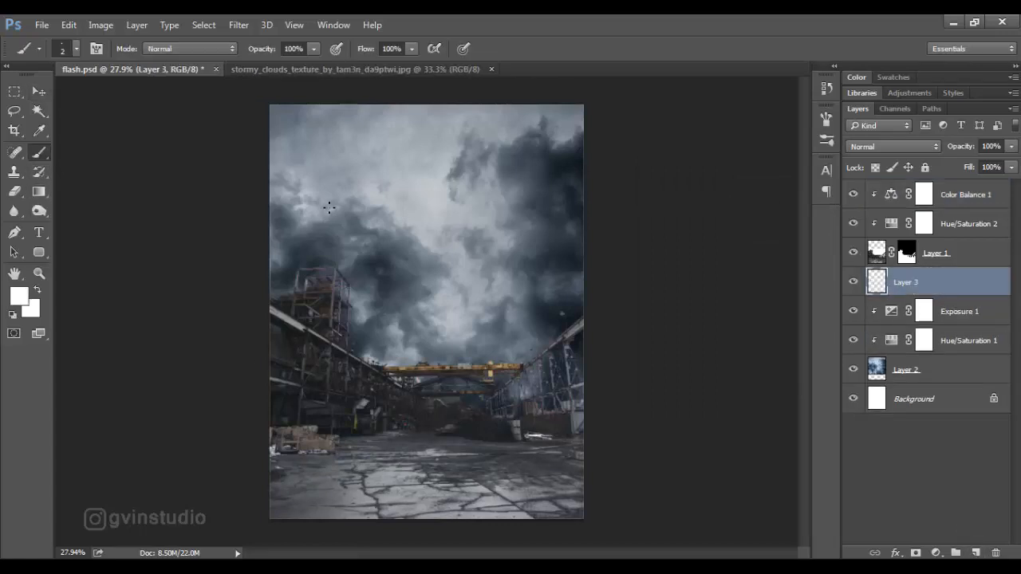
{"action": "right_click", "coordinate": [332, 207]}
{"action": "left_click", "coordinate": [501, 307]}
{"action": "left_click", "coordinate": [650, 50]}
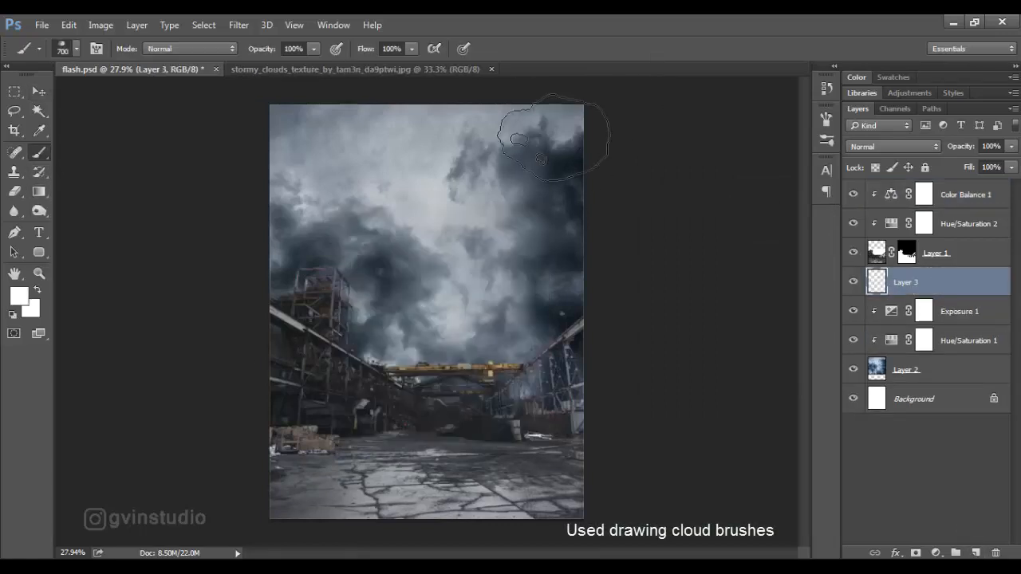
Sample a dark blue-grey from the clouds and set the brush to 400 px, 46% opacity and 31% flow.
{"action": "left_click", "coordinate": [293, 248], "text": "alt"}
{"action": "key", "text": "bracketleft"}
{"action": "key", "text": "bracketleft"}
{"action": "key", "text": "bracketleft"}
{"action": "key", "text": "bracketleft"}
{"action": "key", "text": "bracketleft"}
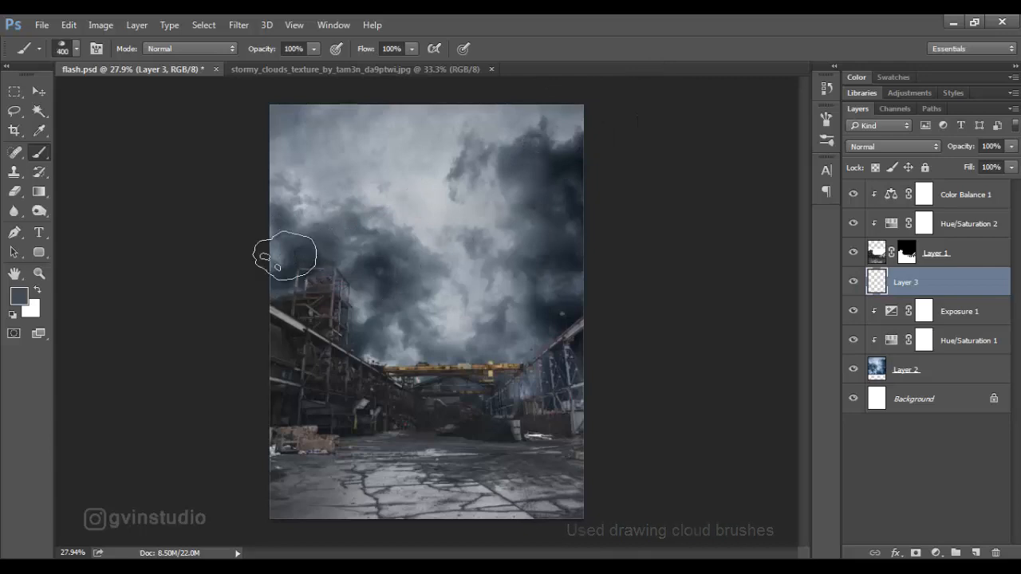
{"action": "left_click_drag", "start_coordinate": [365, 51], "coordinate": [310, 51]}
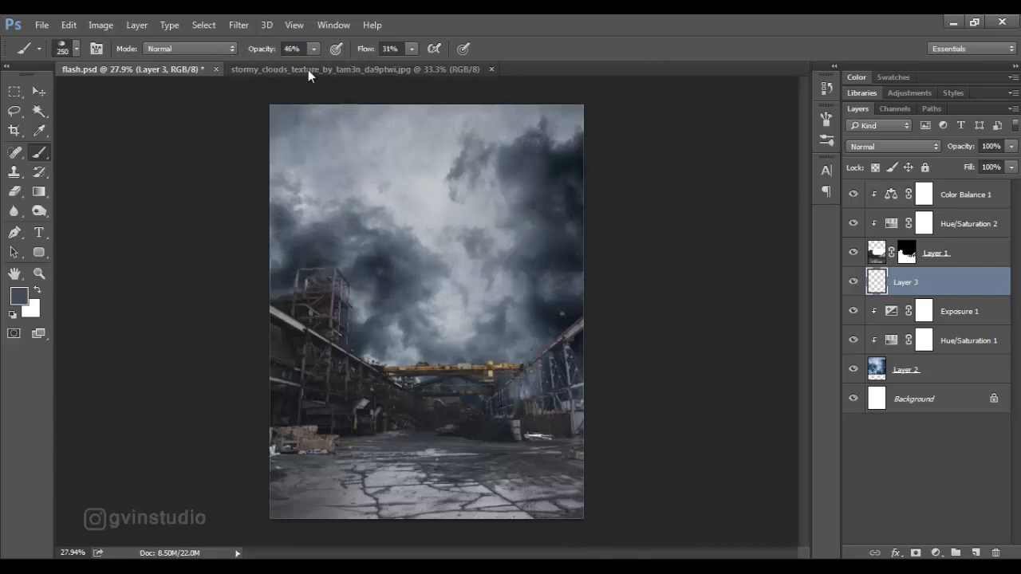
{"action": "key", "text": "bracketright"}
{"action": "key", "text": "bracketright"}
Paint cloud-brush strokes on Layer 3 with blue-grey tones sampled from the sky, blending the left clouds, upper edge, right side and centre.
{"action": "left_click", "coordinate": [337, 256]}
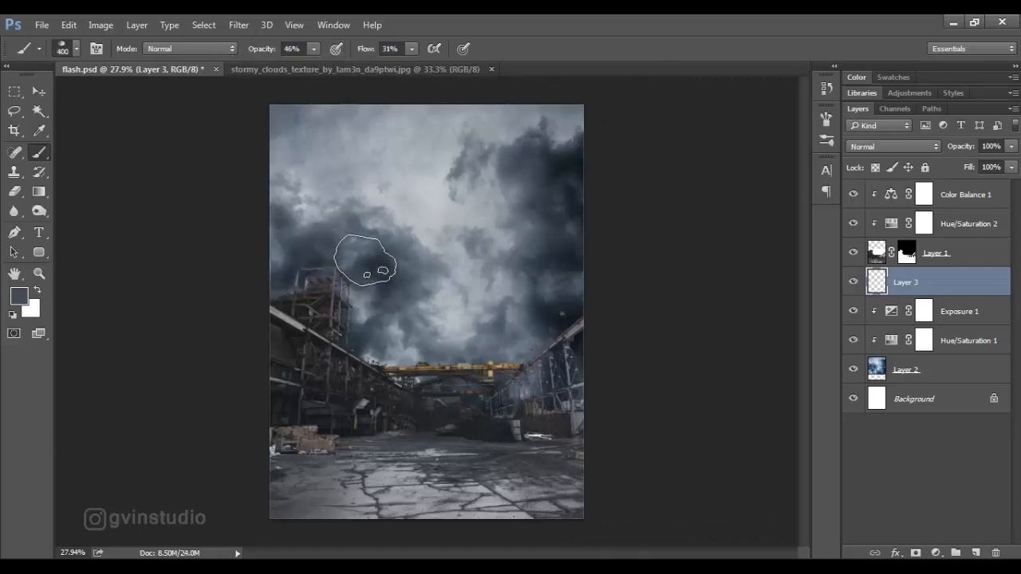
{"action": "left_click", "coordinate": [344, 258], "text": "alt"}
{"action": "mouse_move", "coordinate": [345, 262]}
{"action": "left_mouse_down"}
{"action": "mouse_move", "coordinate": [372, 336]}
{"action": "mouse_move", "coordinate": [402, 354]}
{"action": "mouse_move", "coordinate": [444, 349]}
{"action": "mouse_move", "coordinate": [445, 316]}
{"action": "left_mouse_up"}
{"action": "left_click", "coordinate": [514, 290]}
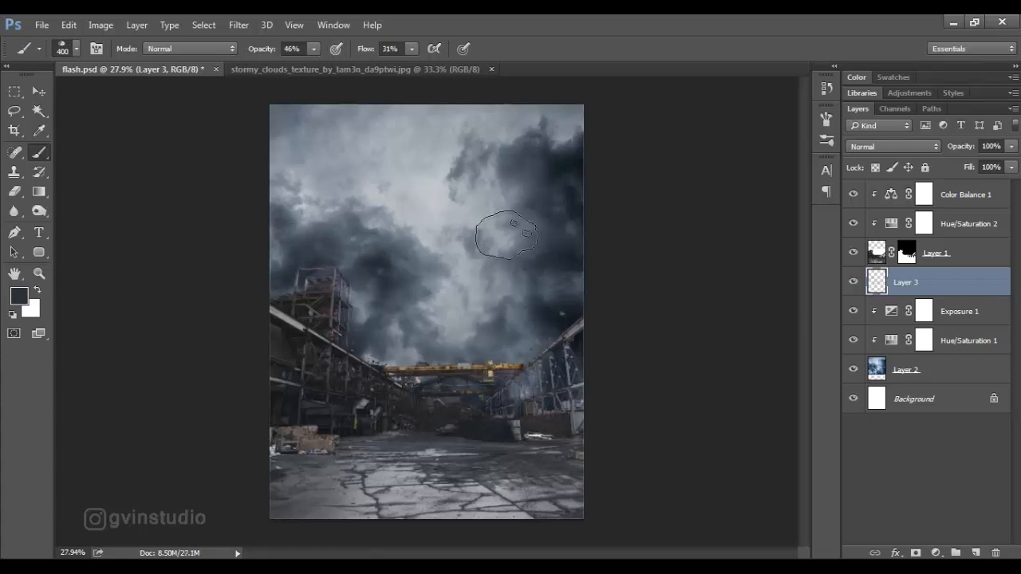
{"action": "left_click", "coordinate": [508, 217], "text": "alt"}
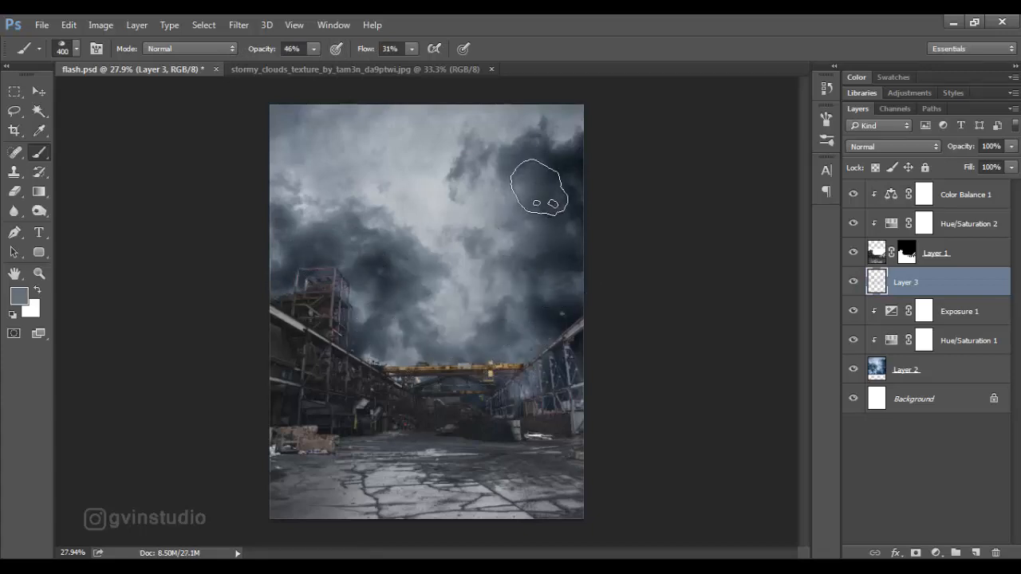
{"action": "left_click", "coordinate": [516, 134], "text": "alt"}
{"action": "left_click", "coordinate": [503, 117]}
{"action": "mouse_move", "coordinate": [562, 132]}
{"action": "left_mouse_down"}
{"action": "mouse_move", "coordinate": [366, 109]}
{"action": "mouse_move", "coordinate": [345, 140]}
{"action": "mouse_move", "coordinate": [307, 124]}
{"action": "mouse_move", "coordinate": [287, 155]}
{"action": "mouse_move", "coordinate": [361, 163]}
{"action": "left_mouse_up"}
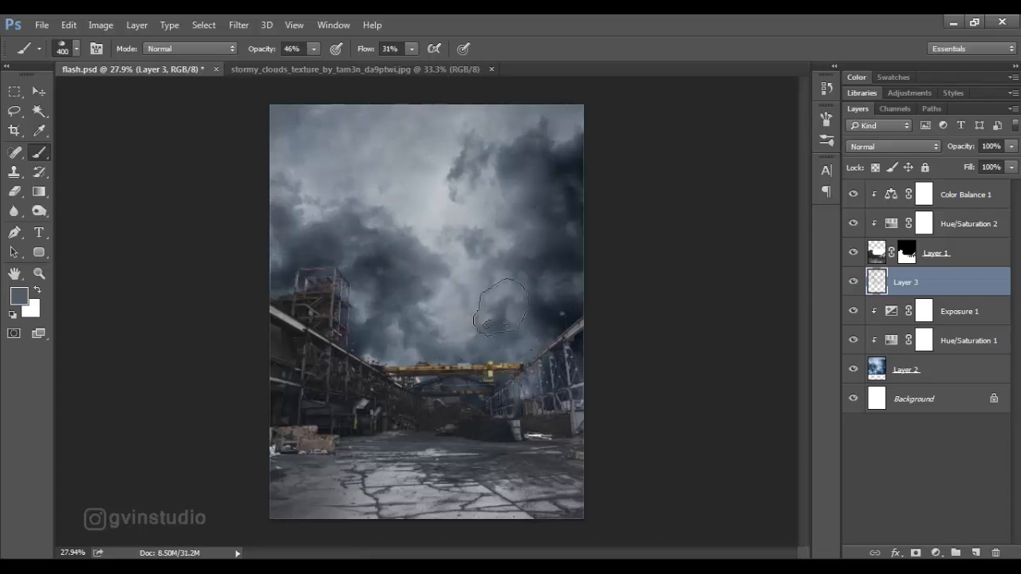
{"action": "mouse_move", "coordinate": [521, 124]}
{"action": "left_mouse_down"}
{"action": "mouse_move", "coordinate": [586, 157]}
{"action": "mouse_move", "coordinate": [568, 329]}
{"action": "left_mouse_up"}
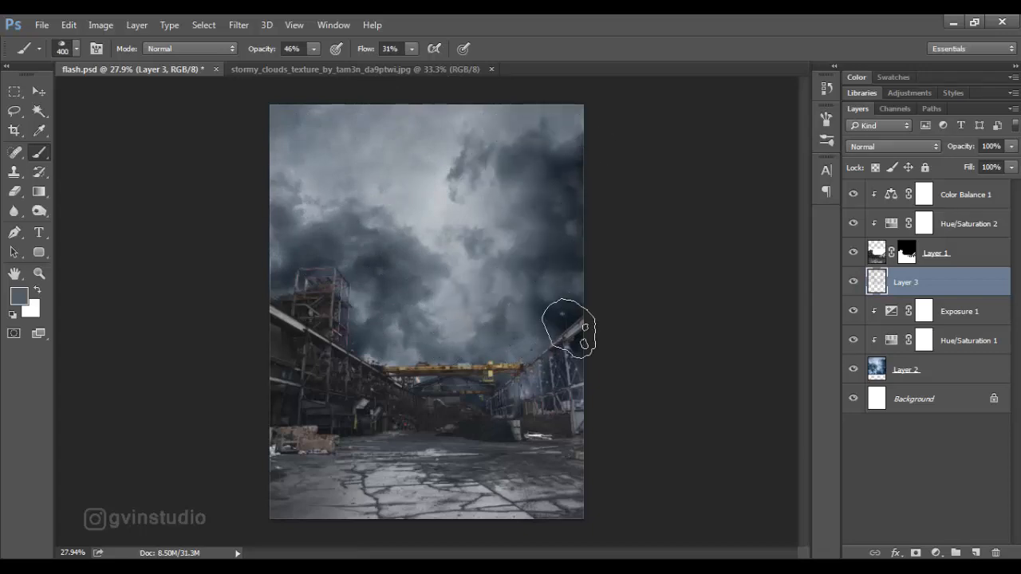
{"action": "mouse_move", "coordinate": [448, 356]}
{"action": "left_mouse_down"}
{"action": "mouse_move", "coordinate": [282, 281]}
{"action": "mouse_move", "coordinate": [314, 236]}
{"action": "mouse_move", "coordinate": [299, 213]}
{"action": "mouse_move", "coordinate": [357, 172]}
{"action": "mouse_move", "coordinate": [424, 205]}
{"action": "mouse_move", "coordinate": [451, 194]}
{"action": "left_mouse_up"}
Close the stormy clouds texture and open smoke.png.
{"action": "left_click", "coordinate": [39, 91]}
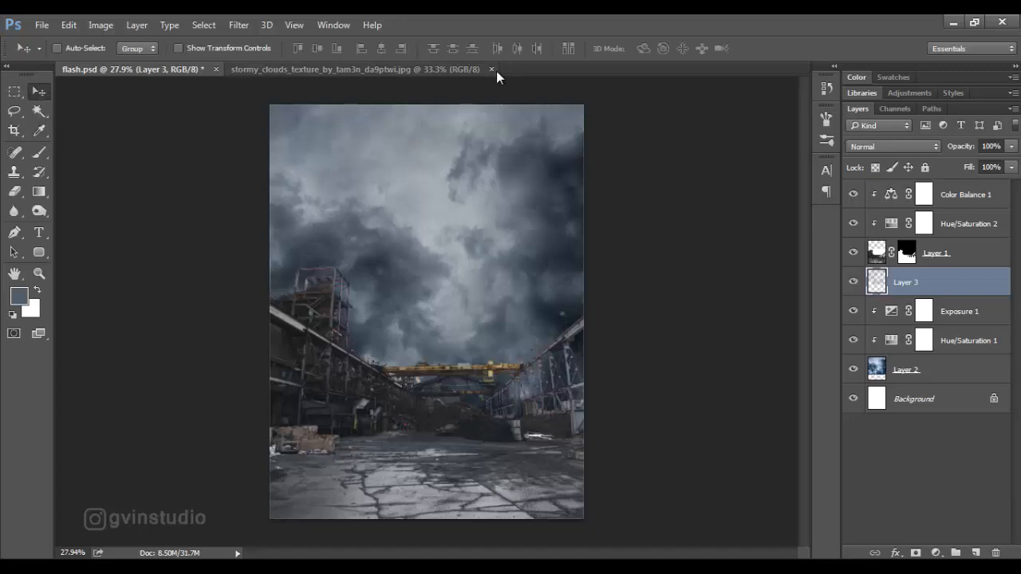
{"action": "left_click", "coordinate": [492, 69]}
{"action": "left_click", "coordinate": [42, 25]}
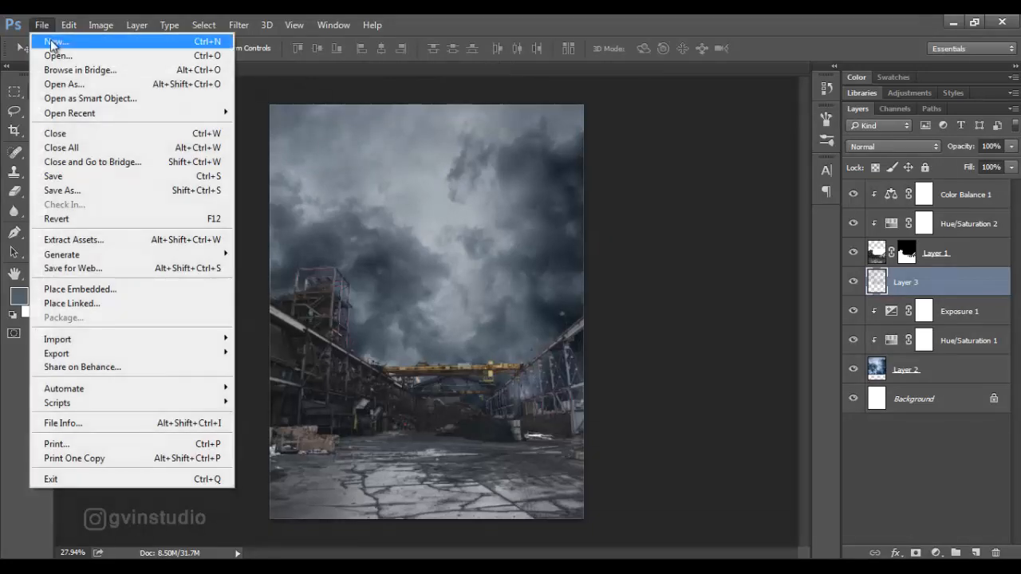
{"action": "left_click", "coordinate": [49, 53]}
{"action": "left_click", "coordinate": [173, 351]}
{"action": "left_click", "coordinate": [745, 435]}
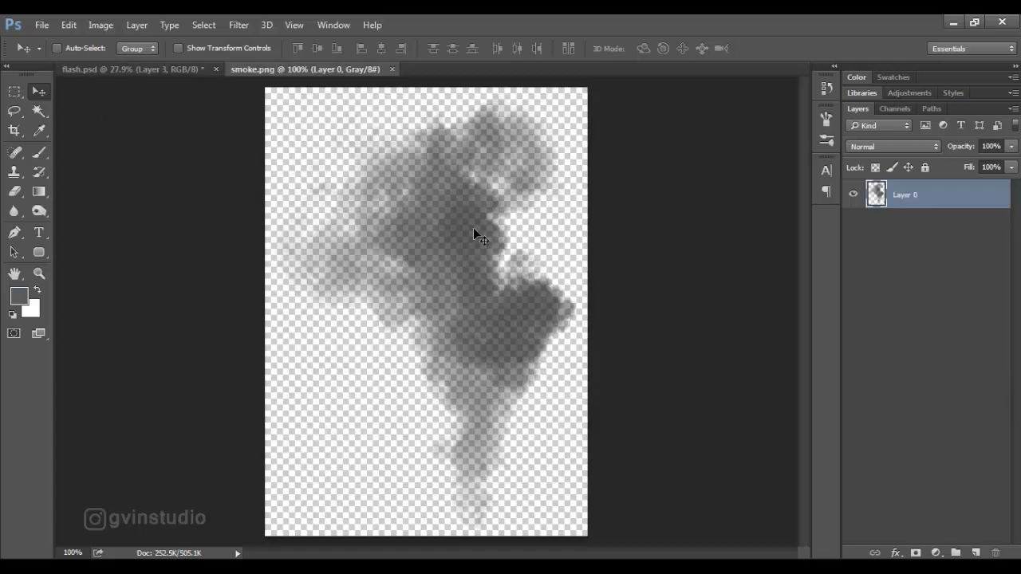
Place the smoke in flash.psd above Layer 3 and scale it down so it rises behind the yellow crane's right end.
{"action": "left_click_drag", "start_coordinate": [474, 231], "coordinate": [503, 324]}
{"action": "key", "text": "ctrl+t"}
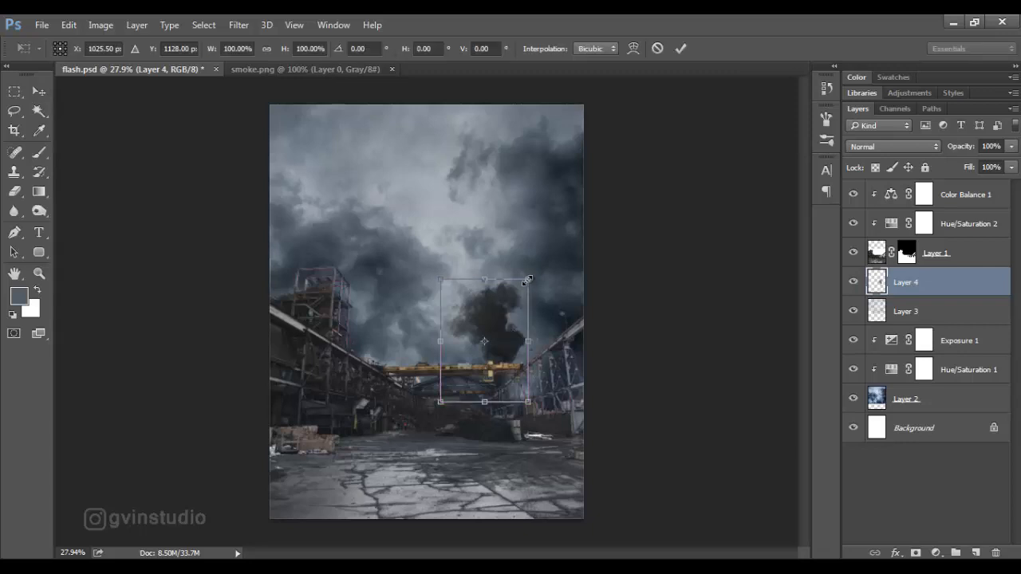
{"action": "left_click_drag", "start_coordinate": [529, 279], "coordinate": [508, 301]}
{"action": "left_click", "coordinate": [680, 48]}
Add a Levels adjustment clipped to the smoke layer and raise its black output level to 20.
{"action": "left_click", "coordinate": [935, 552]}
{"action": "left_click", "coordinate": [911, 297]}
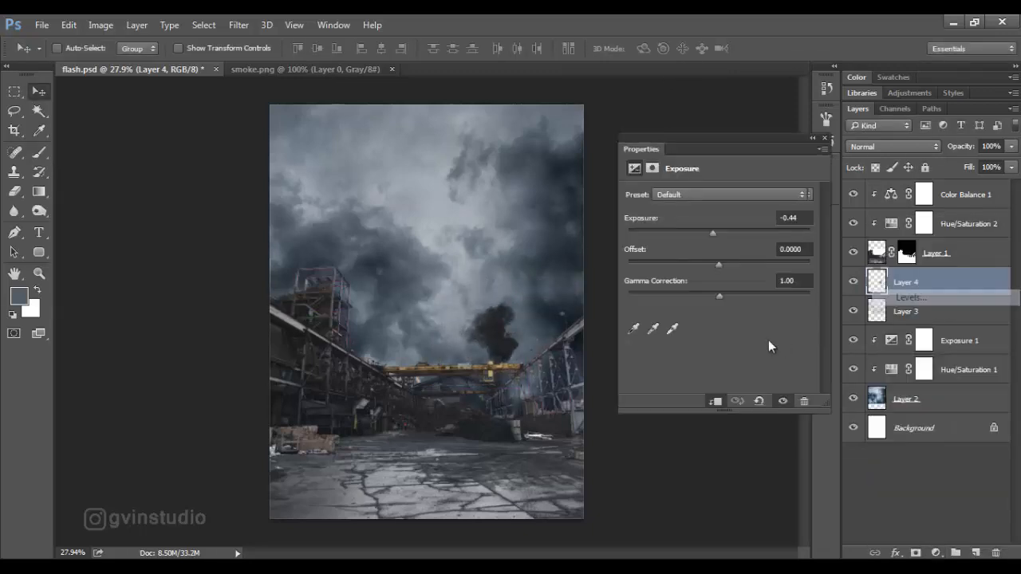
{"action": "left_click", "coordinate": [715, 402]}
{"action": "left_click_drag", "start_coordinate": [654, 347], "coordinate": [658, 348]}
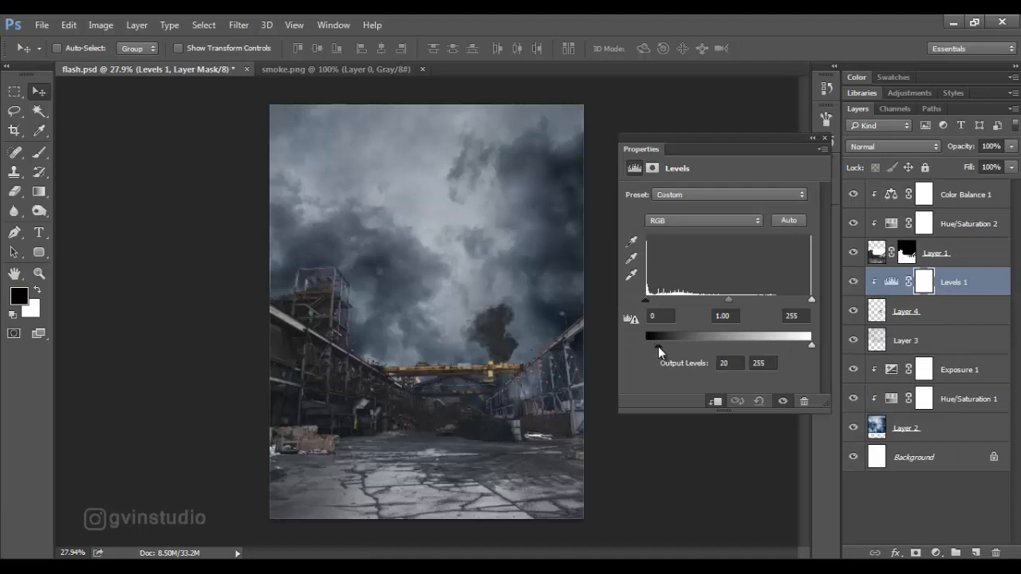
{"action": "left_click", "coordinate": [825, 138]}
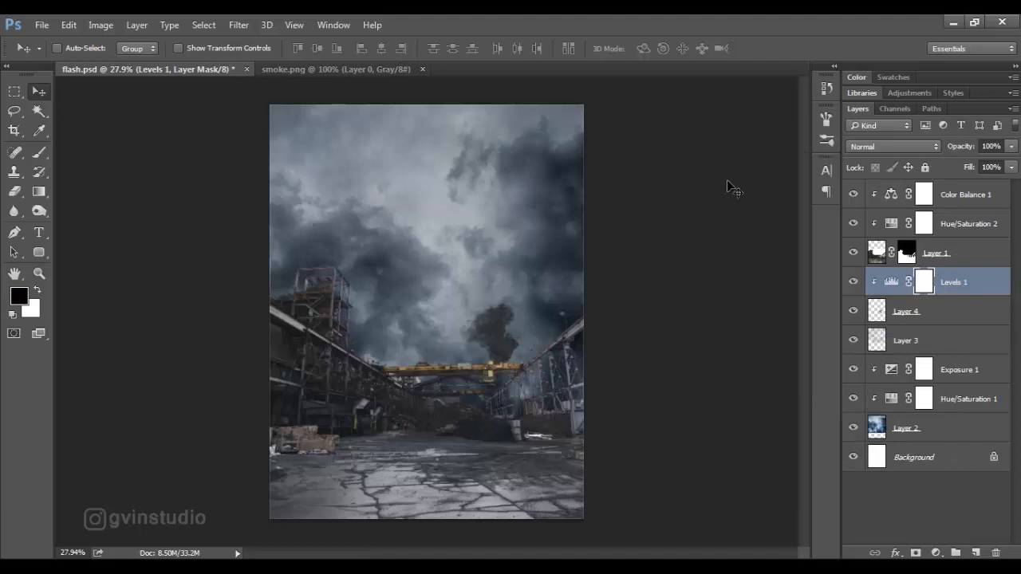
Close smoke.png and open Exploison2.png.
{"action": "left_click", "coordinate": [424, 70]}
{"action": "left_click", "coordinate": [46, 26]}
{"action": "left_click", "coordinate": [60, 56]}
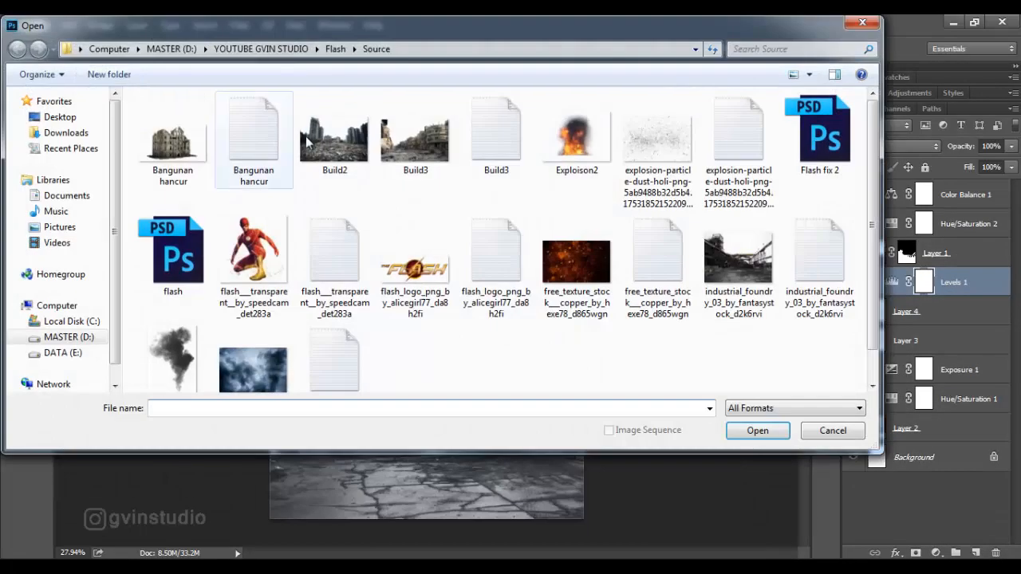
{"action": "left_click", "coordinate": [577, 135]}
{"action": "left_click", "coordinate": [756, 431]}
Place the explosion in flash.psd above Levels 1 and scale it down to sit behind the crane under the smoke.
{"action": "left_click_drag", "start_coordinate": [675, 408], "coordinate": [569, 378]}
{"action": "key", "text": "ctrl+t"}
{"action": "left_click_drag", "start_coordinate": [553, 274], "coordinate": [561, 323]}
{"action": "left_click", "coordinate": [680, 47]}
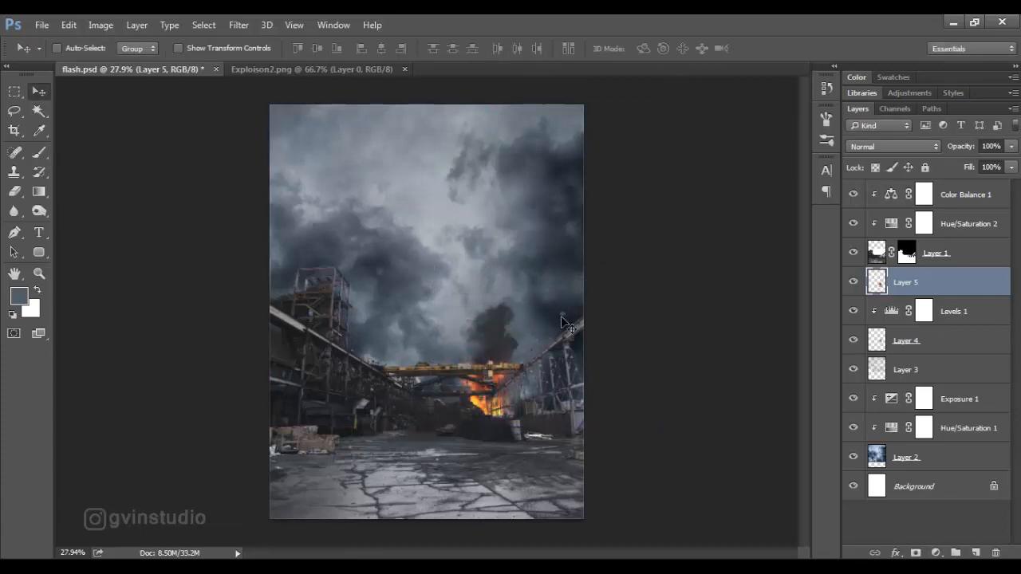
Enlarge the explosion to about 131% and nudge it slightly downward behind the crane.
{"action": "key", "text": "ctrl+t"}
{"action": "left_click_drag", "start_coordinate": [450, 334], "coordinate": [436, 318]}
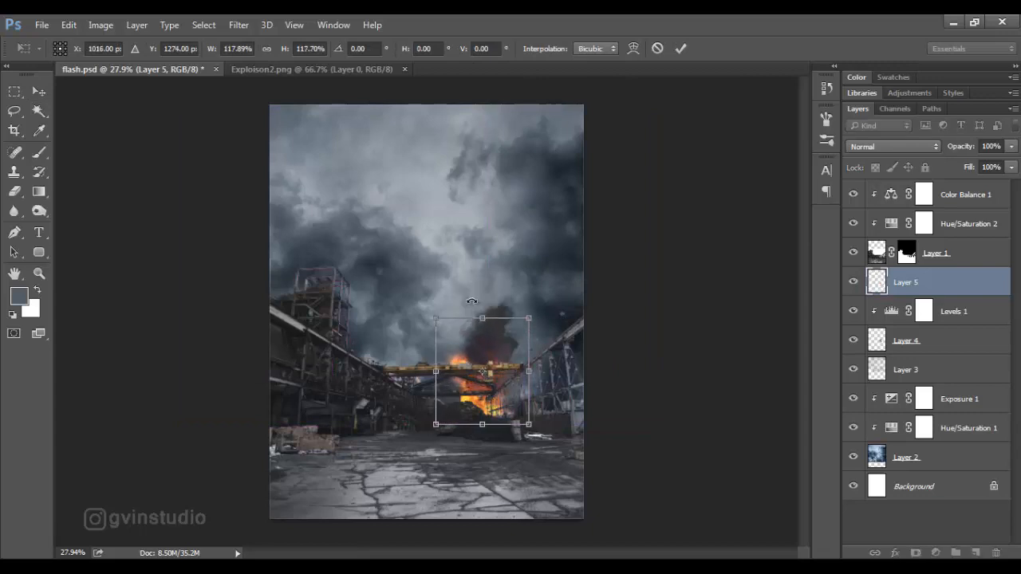
{"action": "left_click_drag", "start_coordinate": [535, 323], "coordinate": [544, 308]}
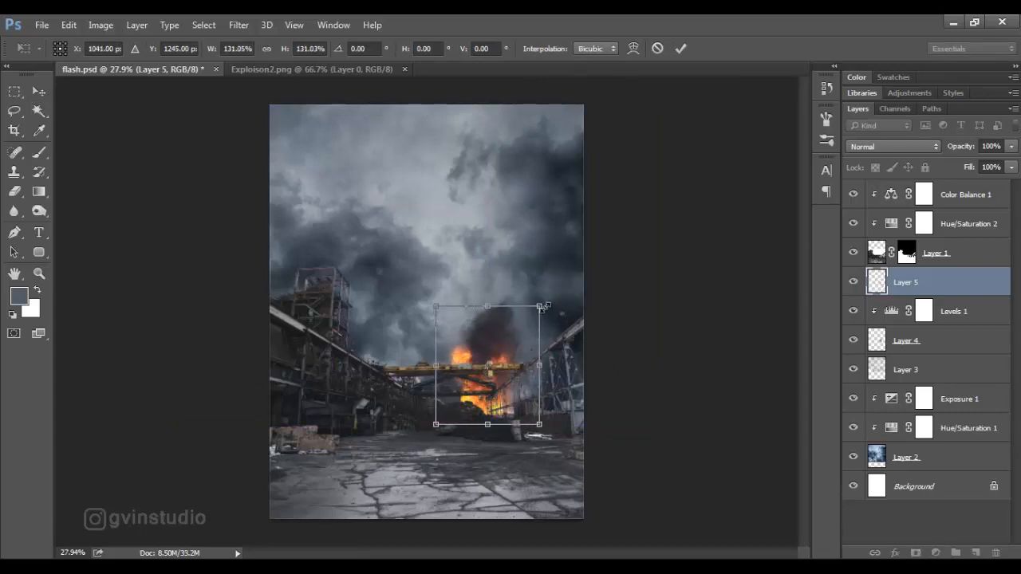
{"action": "left_click", "coordinate": [680, 49]}
{"action": "left_click_drag", "start_coordinate": [536, 270], "coordinate": [538, 273]}
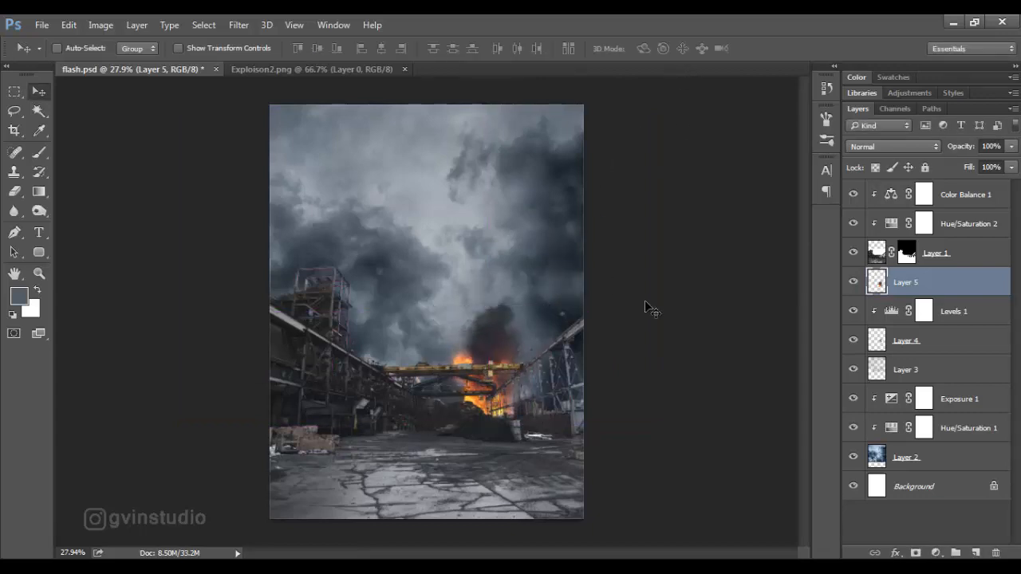
{"action": "scroll", "coordinate": [538, 384], "scroll_direction": "down", "scroll_amount": 5}
{"action": "scroll", "coordinate": [521, 401], "scroll_direction": "up", "scroll_amount": 6}
{"action": "scroll", "coordinate": [519, 403], "scroll_direction": "down", "scroll_amount": 1}
{"action": "scroll", "coordinate": [519, 403], "scroll_direction": "up", "scroll_amount": 1}
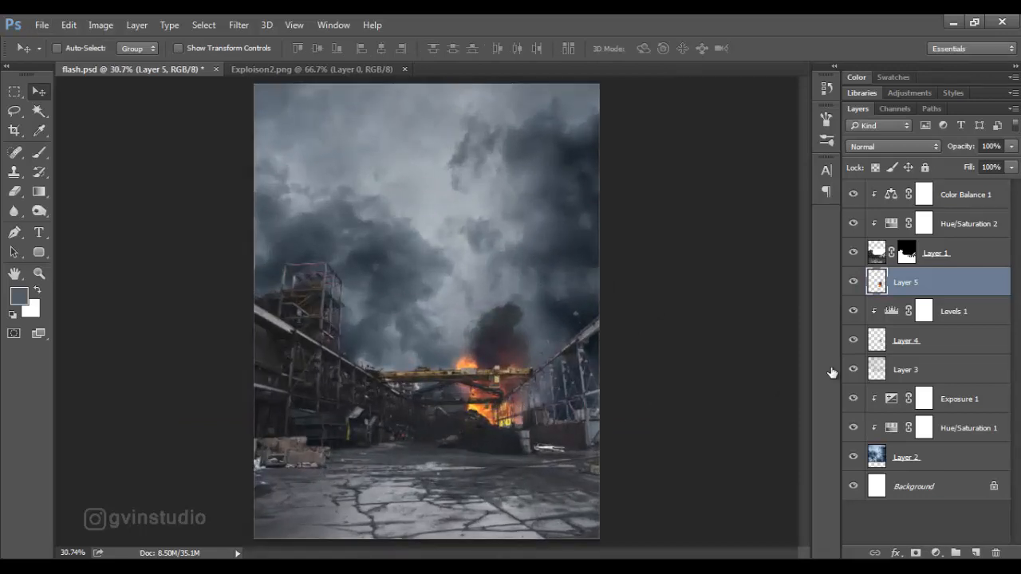
Open Bangunan hancur.png and place the ruined building directly above Exposure 1, behind the foundry's left side.
{"action": "left_click", "coordinate": [925, 399]}
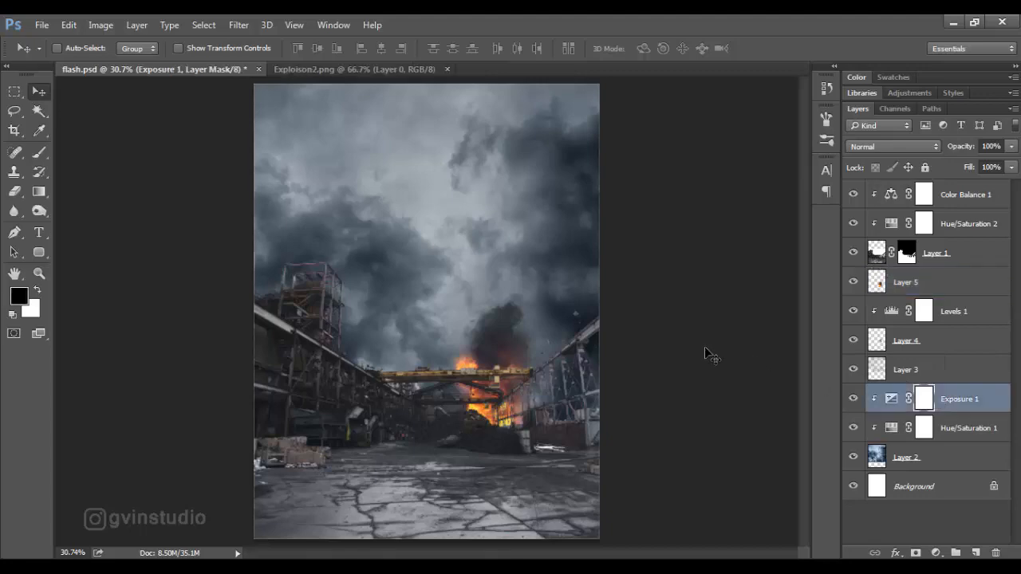
{"action": "left_click", "coordinate": [42, 25]}
{"action": "left_click", "coordinate": [48, 54]}
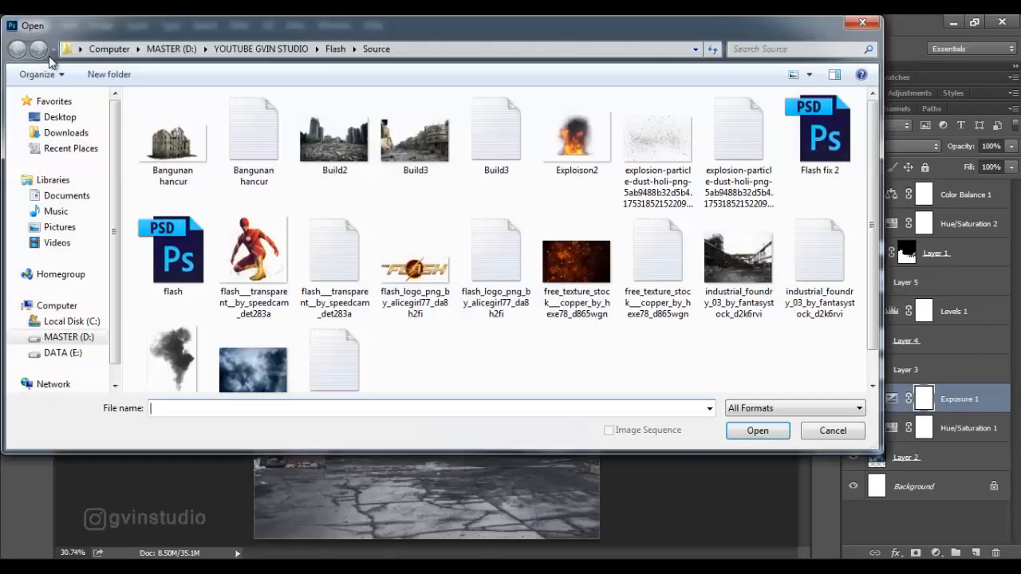
{"action": "left_click", "coordinate": [170, 128]}
{"action": "left_click", "coordinate": [758, 431]}
{"action": "left_click_drag", "start_coordinate": [574, 353], "coordinate": [472, 399]}
Transform the ruined building so it is taller at the left and tapers toward the crane, and nudge it slightly downward.
{"action": "key", "text": "ctrl+t"}
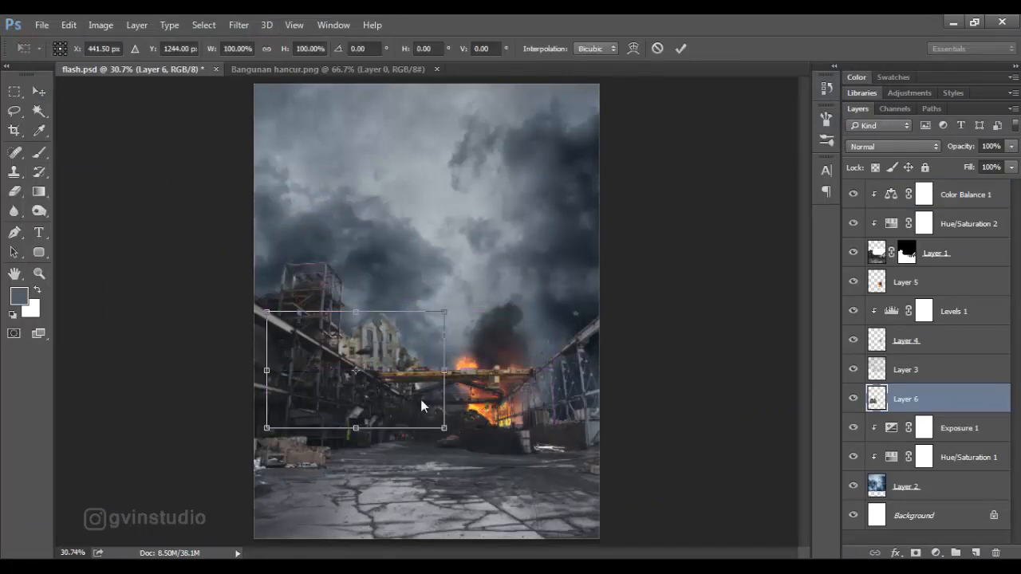
{"action": "right_click", "coordinate": [422, 404]}
{"action": "left_click", "coordinate": [468, 248]}
{"action": "left_click_drag", "start_coordinate": [267, 317], "coordinate": [289, 260]}
{"action": "right_click", "coordinate": [387, 329]}
{"action": "left_click", "coordinate": [431, 190]}
{"action": "left_click_drag", "start_coordinate": [444, 311], "coordinate": [439, 336]}
{"action": "right_click", "coordinate": [408, 362]}
{"action": "left_click", "coordinate": [456, 205]}
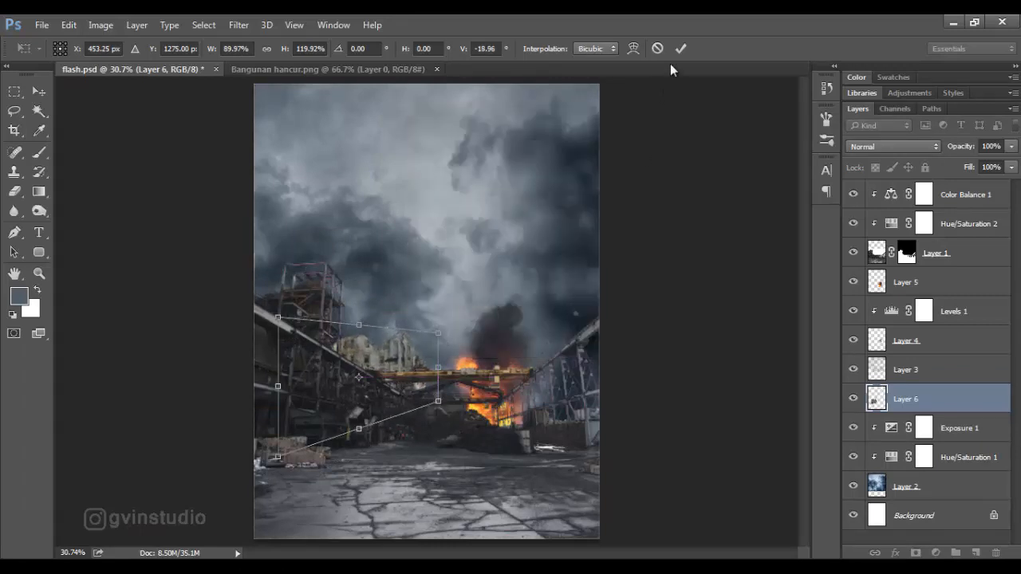
{"action": "left_click", "coordinate": [680, 50]}
{"action": "left_click_drag", "start_coordinate": [476, 209], "coordinate": [476, 215]}
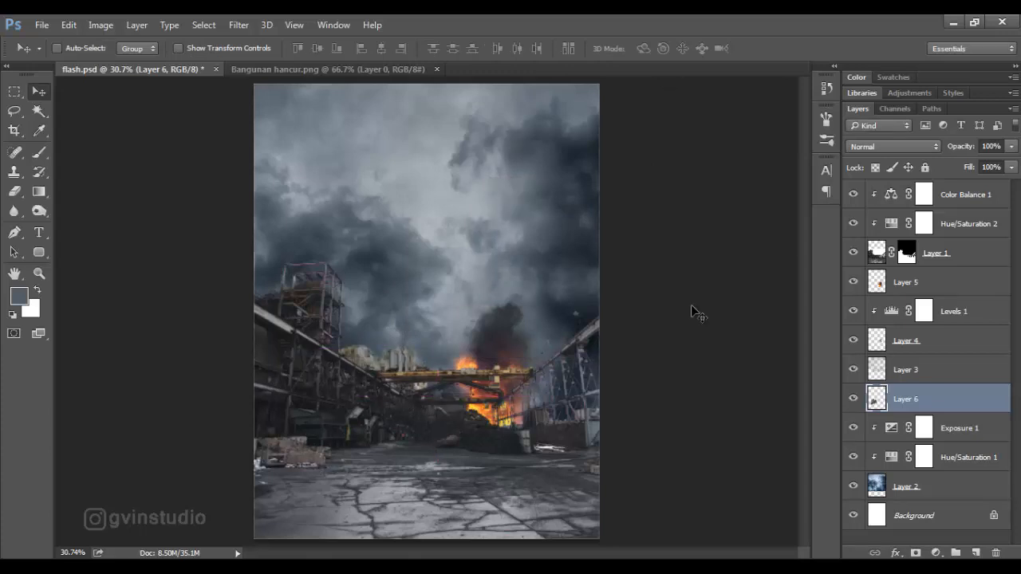
Clip an Exposure adjustment of -1.21 and a saturation-reducing Hue/Saturation adjustment to the ruined building layer.
{"action": "left_click", "coordinate": [935, 552]}
{"action": "left_click", "coordinate": [900, 331]}
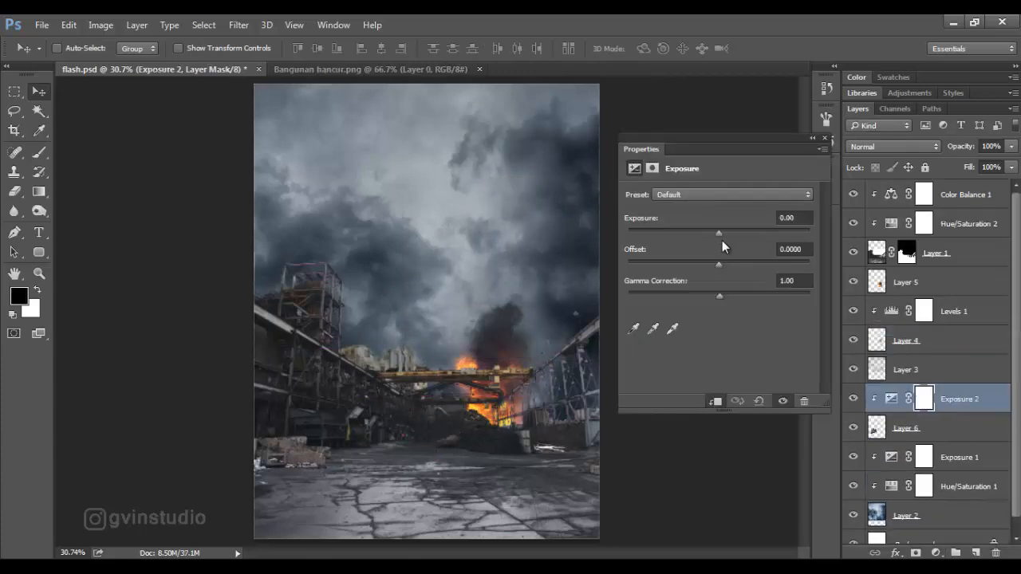
{"action": "left_click_drag", "start_coordinate": [722, 240], "coordinate": [702, 237]}
{"action": "left_click", "coordinate": [935, 553]}
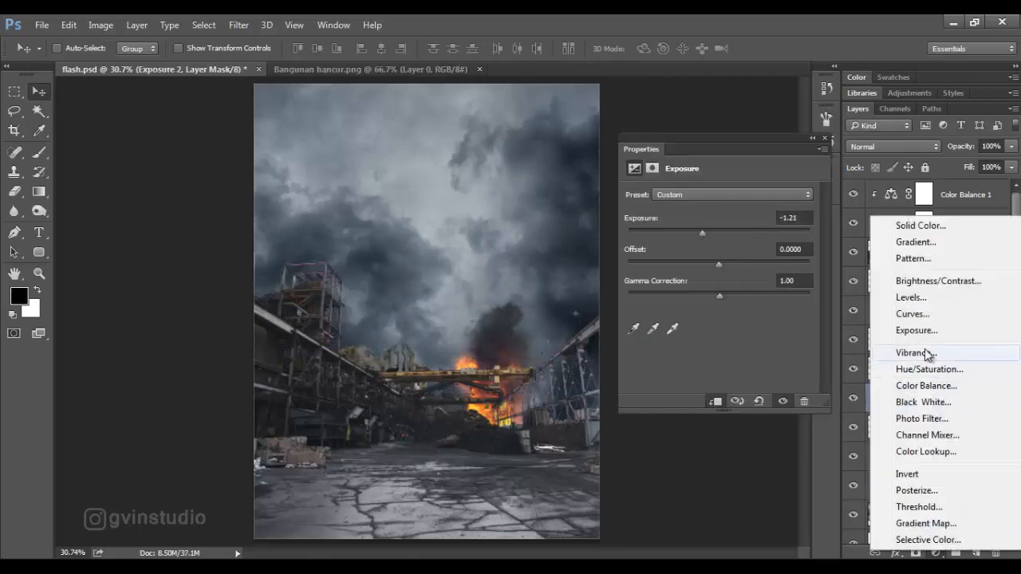
{"action": "left_click", "coordinate": [927, 370]}
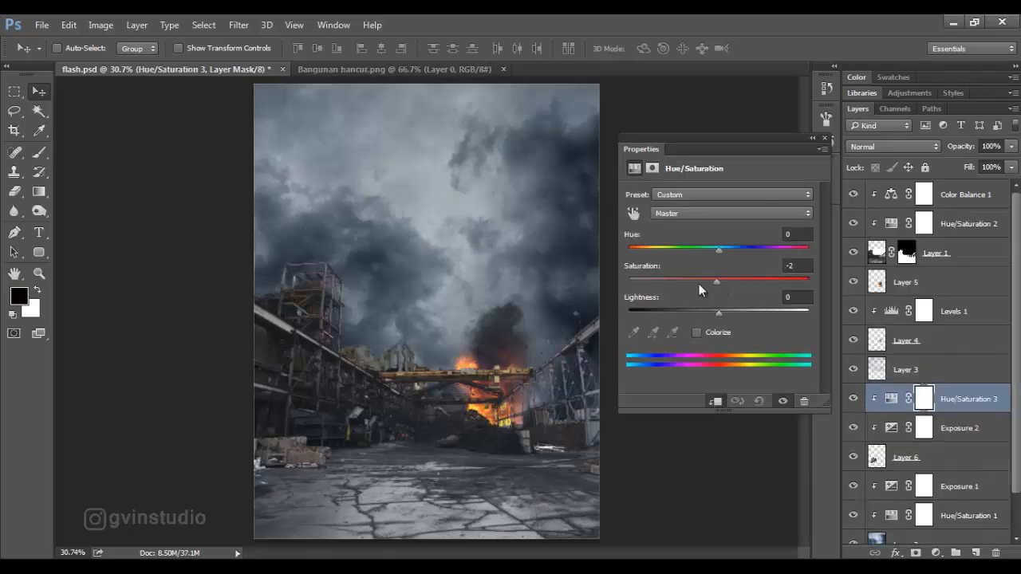
Lower the exposure of the ruined building's Exposure 2 adjustment further to darken it.
{"action": "left_click", "coordinate": [931, 434]}
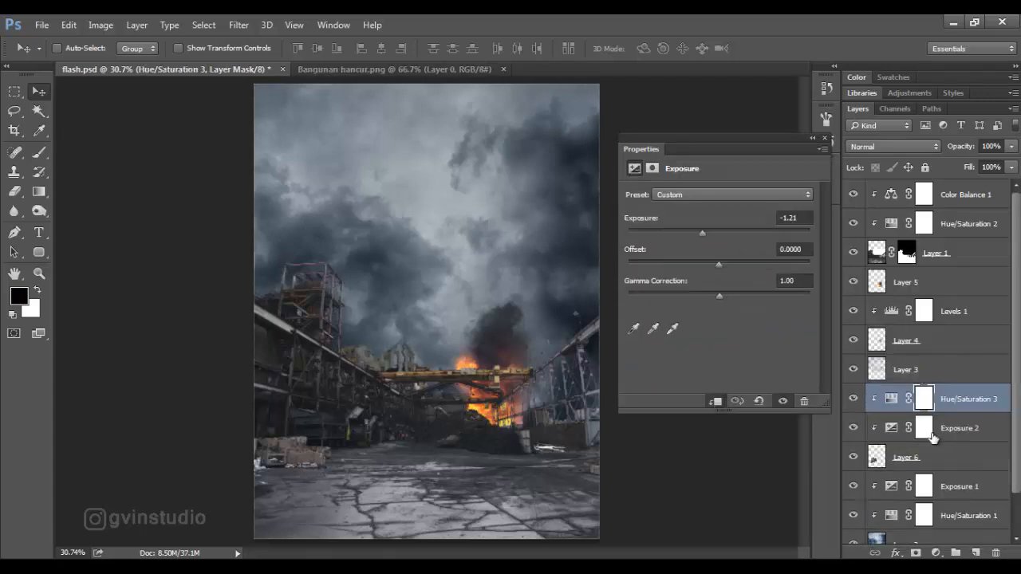
{"action": "left_click_drag", "start_coordinate": [702, 234], "coordinate": [692, 233]}
{"action": "left_click", "coordinate": [825, 139]}
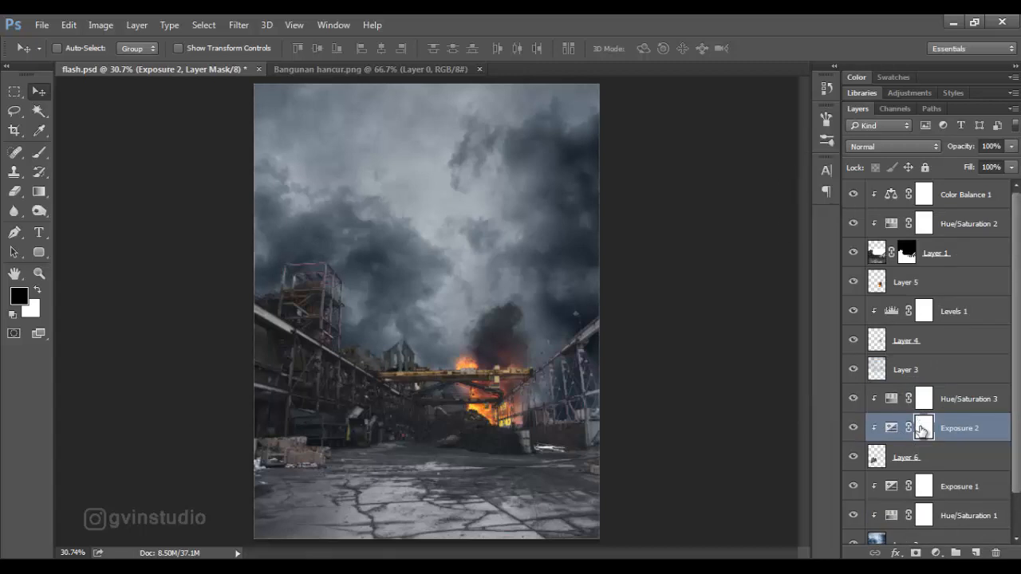
Paint black over the ruined building on the Exposure 2 mask with a soft 125 px brush at 79% opacity and 56% flow.
{"action": "left_click", "coordinate": [38, 155]}
{"action": "right_click", "coordinate": [334, 254]}
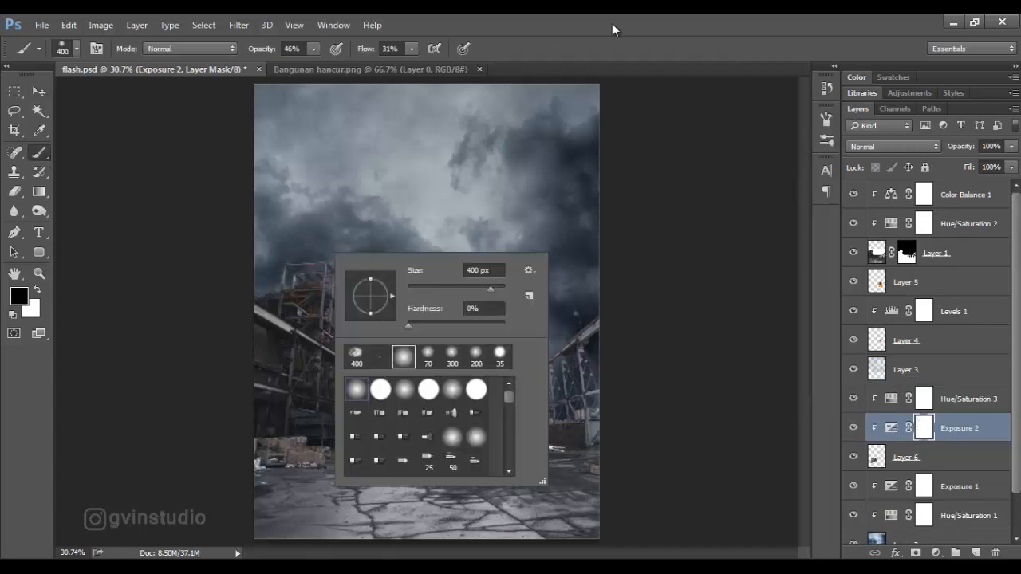
{"action": "left_click", "coordinate": [287, 49]}
{"action": "left_click_drag", "start_coordinate": [383, 56], "coordinate": [399, 56]}
{"action": "key", "text": "bracketleft"}
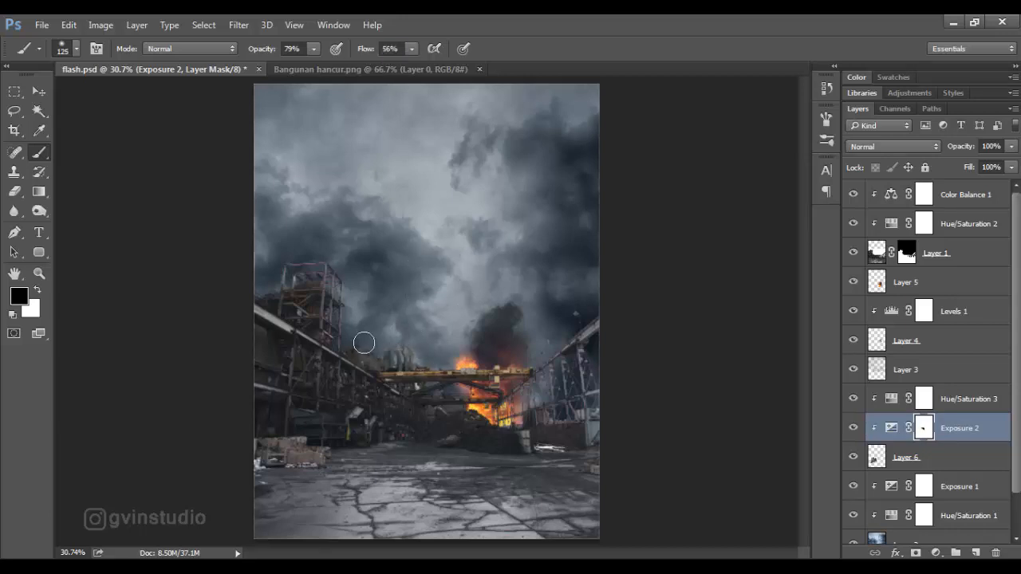
{"action": "scroll", "coordinate": [440, 333], "scroll_direction": "down", "scroll_amount": 5}
{"action": "scroll", "coordinate": [440, 334], "scroll_direction": "up", "scroll_amount": 5}
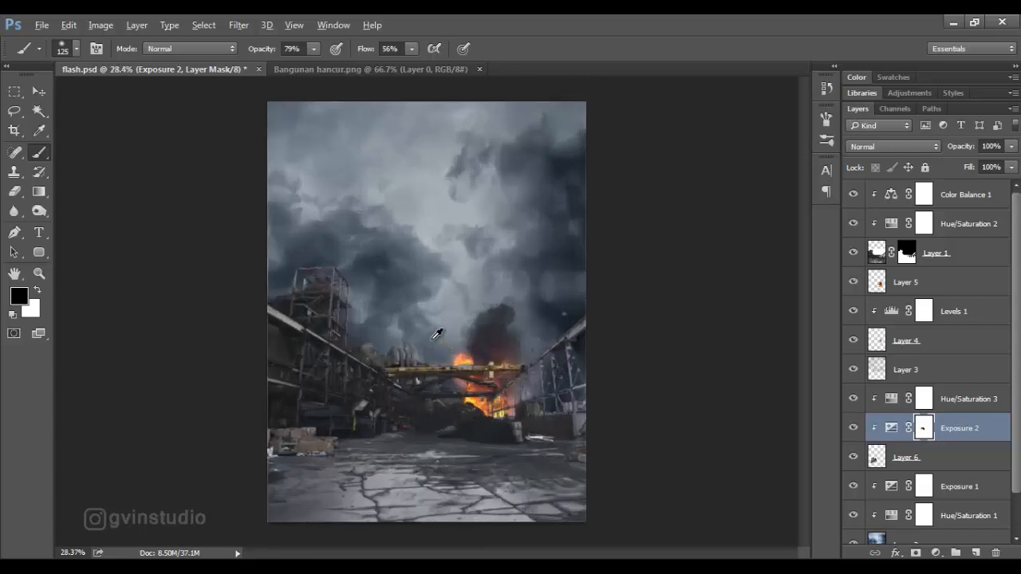
Select Layer 6 with its Exposure 2 and Hue/Saturation 3 adjustments and shift the ruined building slightly.
{"action": "left_click", "coordinate": [39, 92]}
{"action": "left_click_drag", "start_coordinate": [468, 368], "coordinate": [466, 368]}
{"action": "left_click", "coordinate": [917, 458]}
{"action": "left_click", "coordinate": [948, 405], "text": "shift"}
{"action": "left_click_drag", "start_coordinate": [713, 402], "coordinate": [723, 406]}
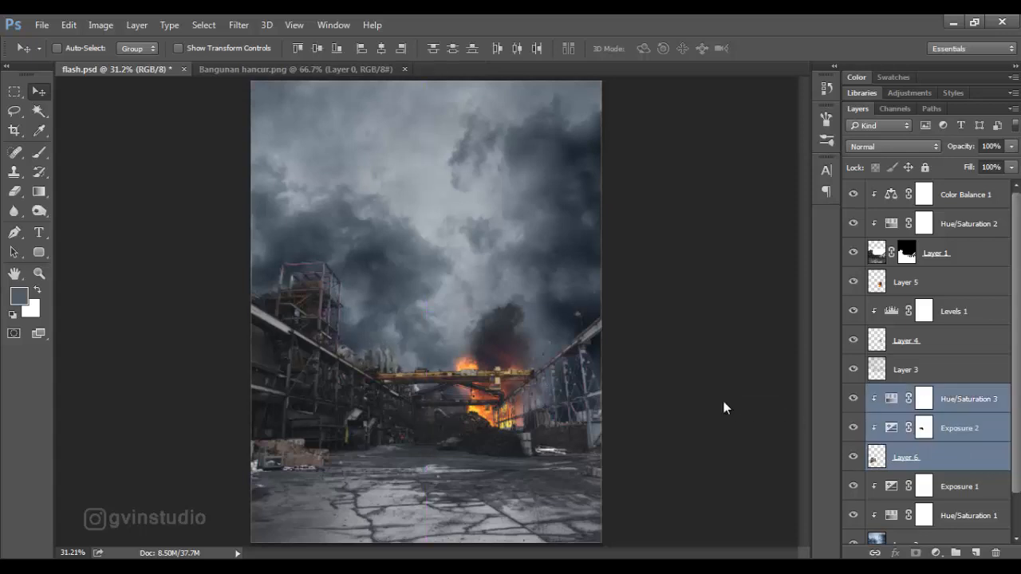
Close Bangunan hancur.png and open Build3.png, with Hue/Saturation 3 as the active layer in flash.psd.
{"action": "left_click", "coordinate": [923, 401]}
{"action": "left_click", "coordinate": [504, 70]}
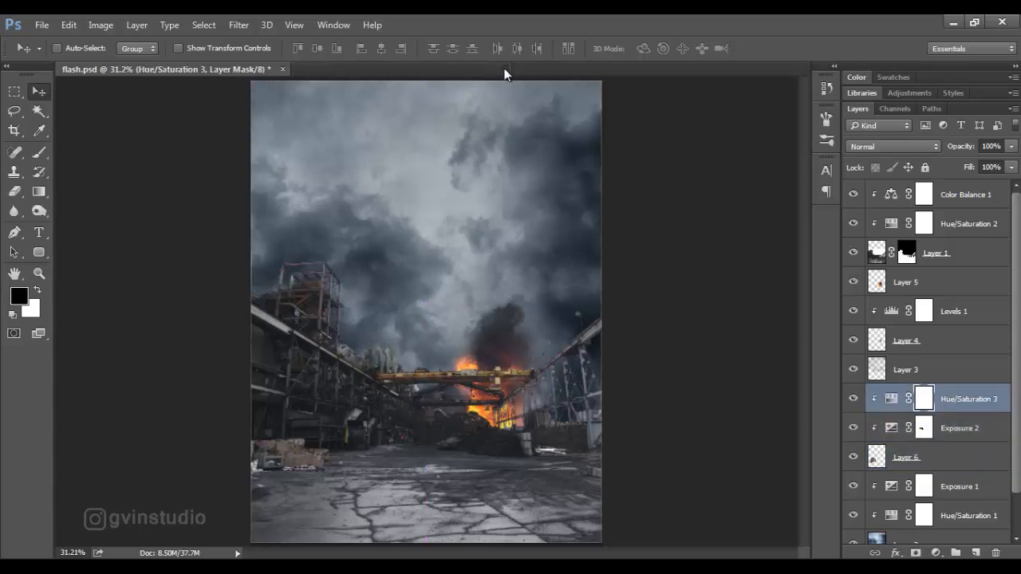
{"action": "left_click", "coordinate": [45, 28]}
{"action": "left_click", "coordinate": [60, 57]}
{"action": "left_click", "coordinate": [416, 145]}
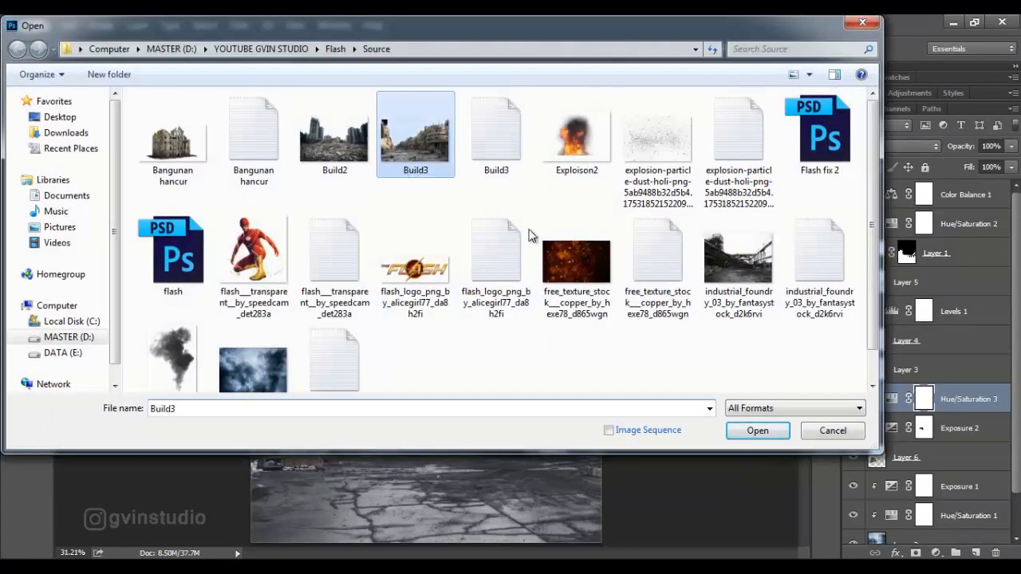
{"action": "left_click", "coordinate": [757, 428]}
Position the Build3 building behind the foundry's far side, add a layer mask, and mask out its tower by the explosion at 100% opacity and flow.
{"action": "left_click_drag", "start_coordinate": [693, 391], "coordinate": [644, 411]}
{"action": "left_click", "coordinate": [916, 553]}
{"action": "key", "text": "b"}
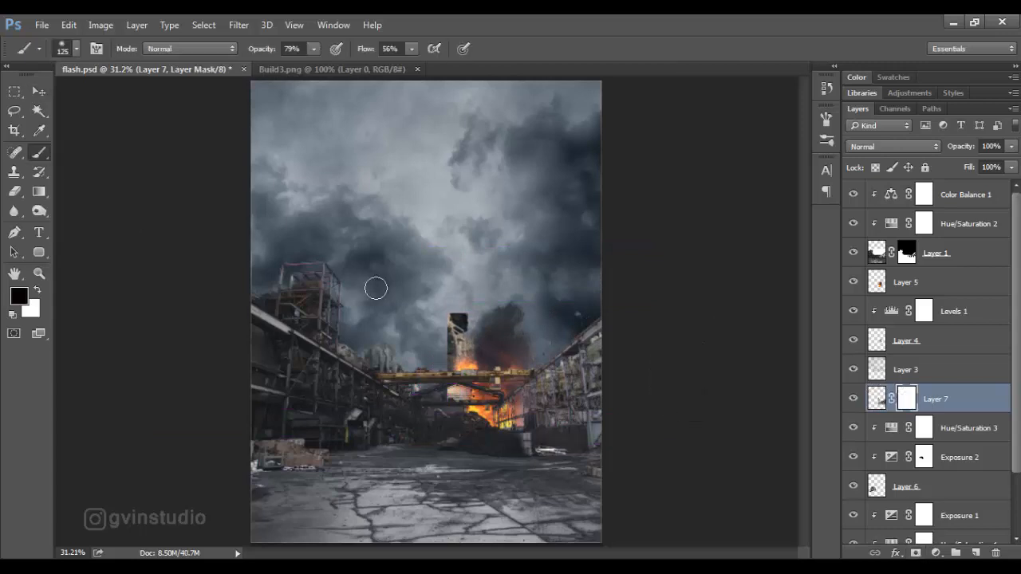
{"action": "left_click_drag", "start_coordinate": [308, 54], "coordinate": [326, 55]}
{"action": "left_click_drag", "start_coordinate": [365, 53], "coordinate": [432, 58]}
{"action": "mouse_move", "coordinate": [460, 311]}
{"action": "left_mouse_down"}
{"action": "mouse_move", "coordinate": [469, 316]}
{"action": "mouse_move", "coordinate": [454, 361]}
{"action": "left_mouse_up"}
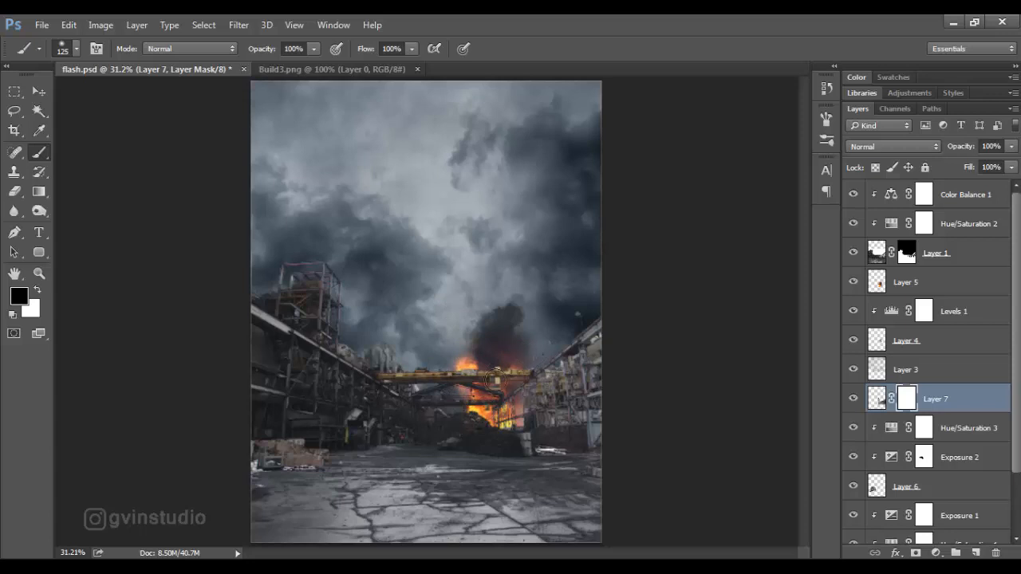
Free-transform the masked Layer 7 building to adjust its size and position behind the foundry structure beside the explosion.
{"action": "left_click", "coordinate": [40, 91]}
{"action": "key", "text": "ctrl+t"}
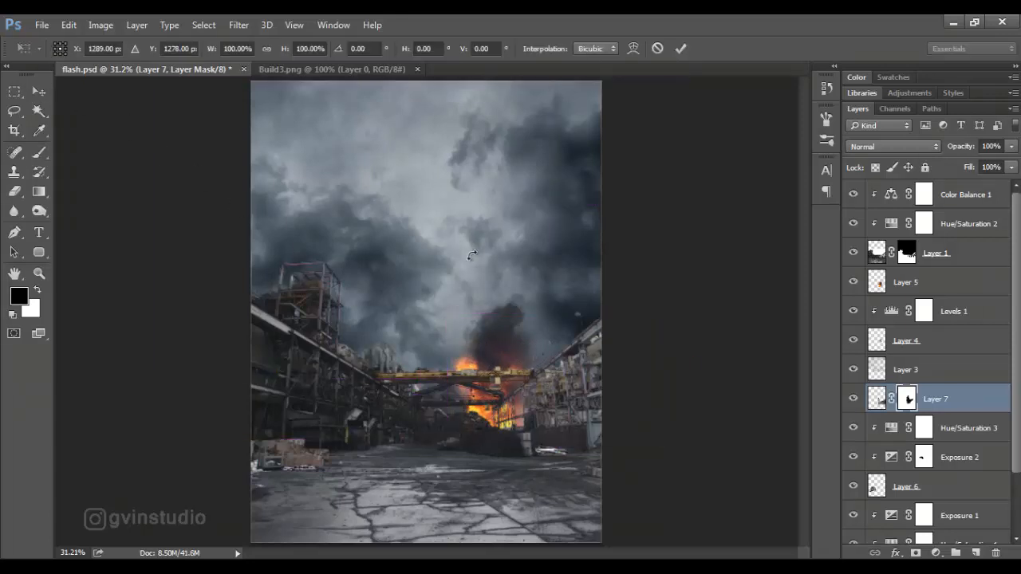
{"action": "left_click_drag", "start_coordinate": [688, 335], "coordinate": [696, 351]}
{"action": "left_click_drag", "start_coordinate": [451, 307], "coordinate": [433, 293]}
{"action": "left_click", "coordinate": [680, 48]}
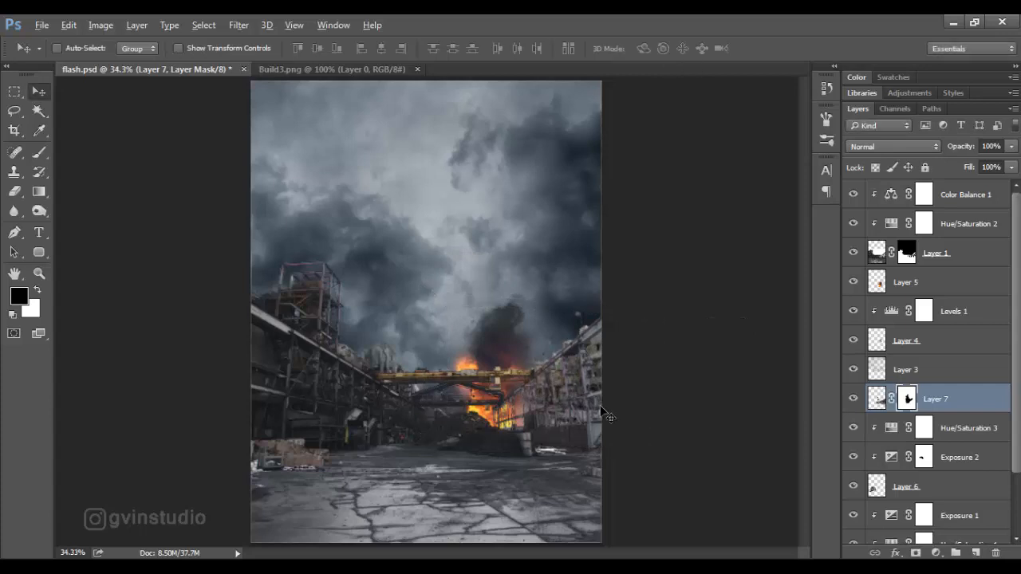
Add a Hue/Saturation adjustment clipped to the Layer 7 building and set its saturation to -34.
{"action": "scroll", "coordinate": [604, 414], "scroll_direction": "up", "scroll_amount": 5}
{"action": "key", "text": "b"}
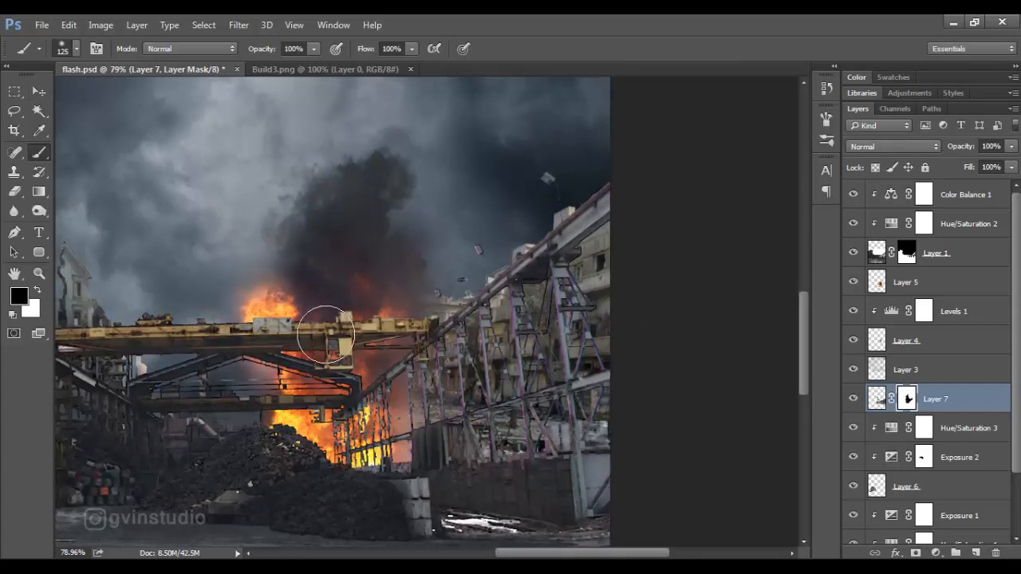
{"action": "key", "text": "v"}
{"action": "scroll", "coordinate": [460, 343], "scroll_direction": "down", "scroll_amount": 4}
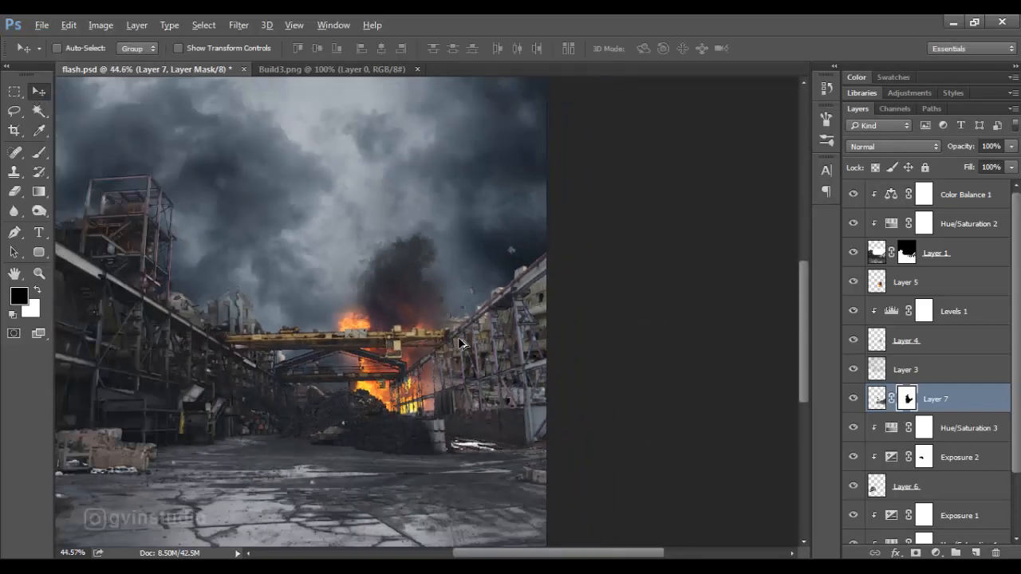
{"action": "scroll", "coordinate": [467, 394], "scroll_direction": "down", "scroll_amount": 4}
{"action": "left_click", "coordinate": [936, 553]}
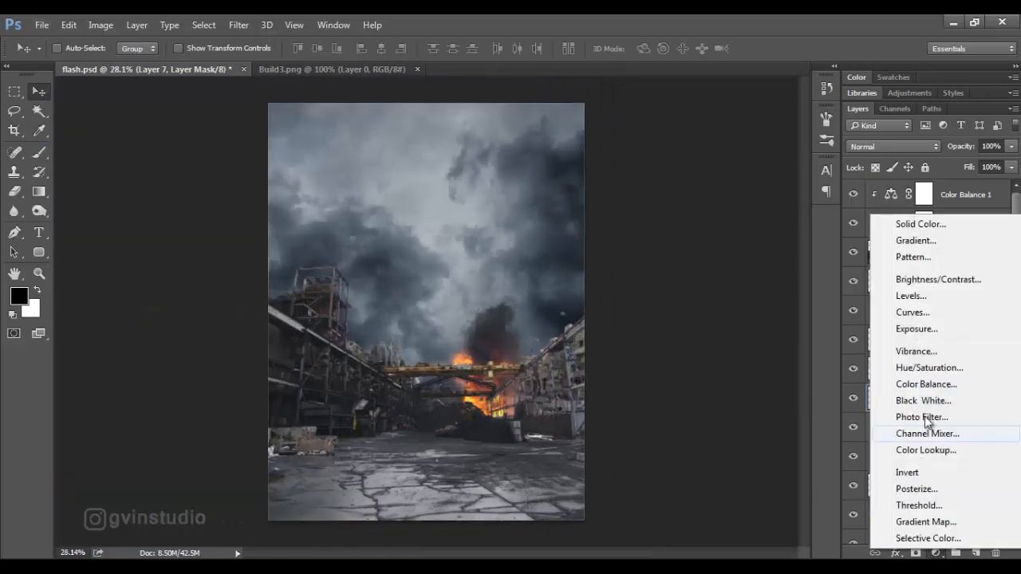
{"action": "left_click", "coordinate": [917, 376]}
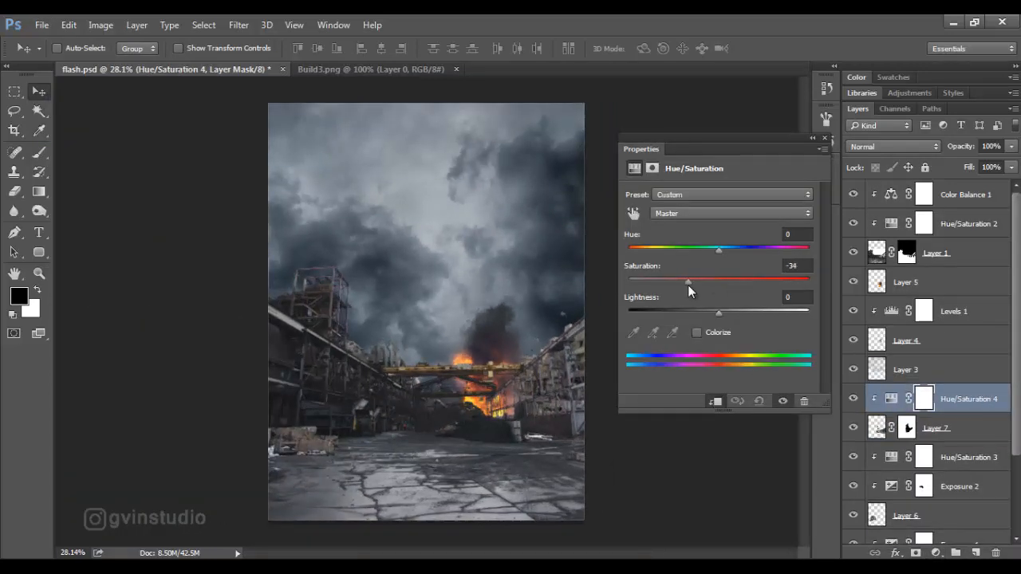
Add a Levels adjustment clipped to the Layer 7 building and lower its white output level to darken it.
{"action": "left_click", "coordinate": [936, 553]}
{"action": "left_click", "coordinate": [911, 302]}
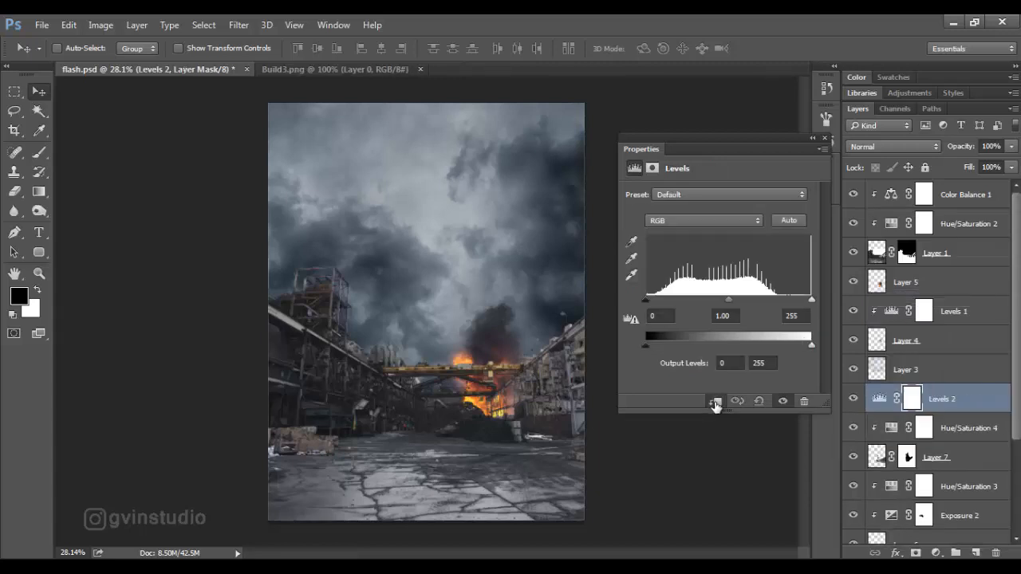
{"action": "left_click", "coordinate": [715, 403]}
{"action": "left_click_drag", "start_coordinate": [811, 345], "coordinate": [731, 345]}
{"action": "left_click", "coordinate": [824, 138]}
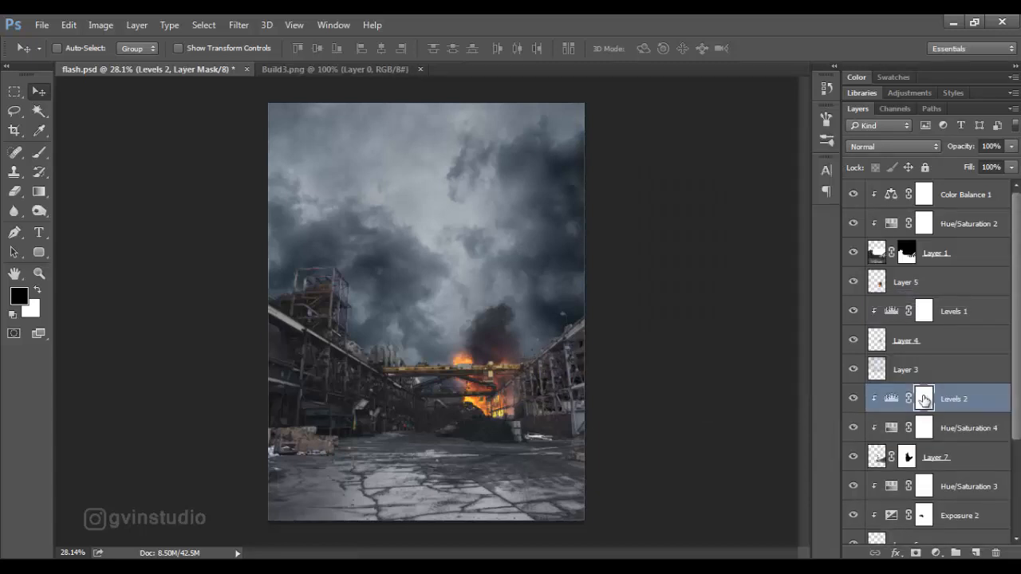
Paint black on the Levels 2 mask along the building's upper edge near the explosion, and close Build3.png.
{"action": "left_click", "coordinate": [44, 159]}
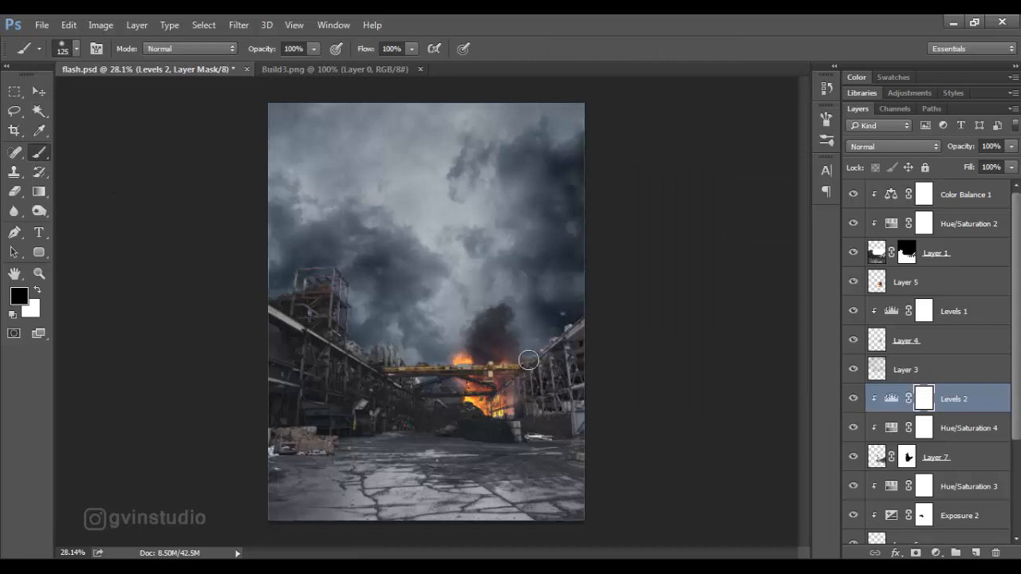
{"action": "key", "text": "v"}
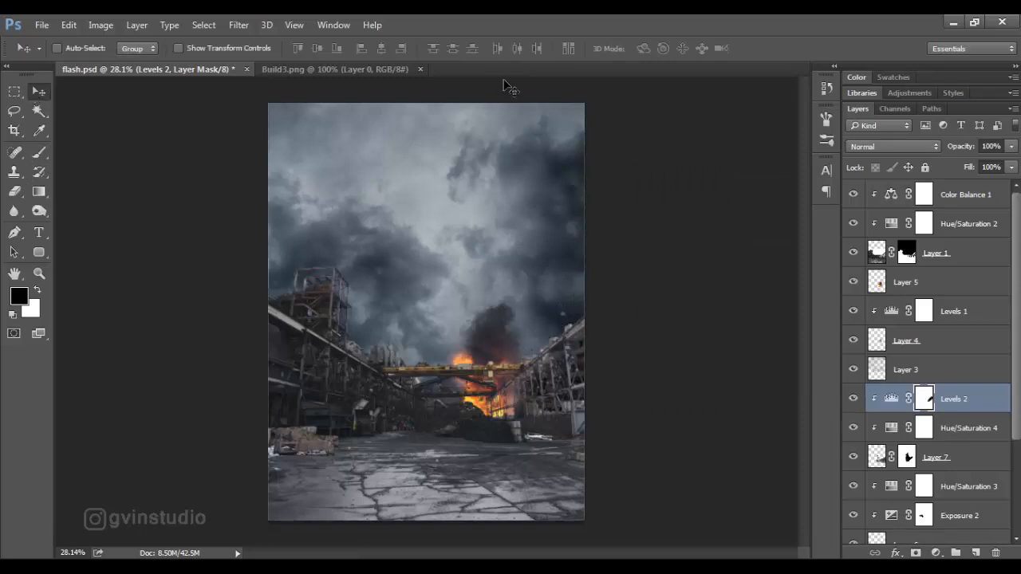
{"action": "left_click", "coordinate": [420, 70]}
Add a Brightness/Contrast adjustment above Color Balance 1, clipped to the foundry layer, with brightness 64.
{"action": "scroll", "coordinate": [502, 305], "scroll_direction": "down", "scroll_amount": 1}
{"action": "scroll", "coordinate": [503, 305], "scroll_direction": "up", "scroll_amount": 1}
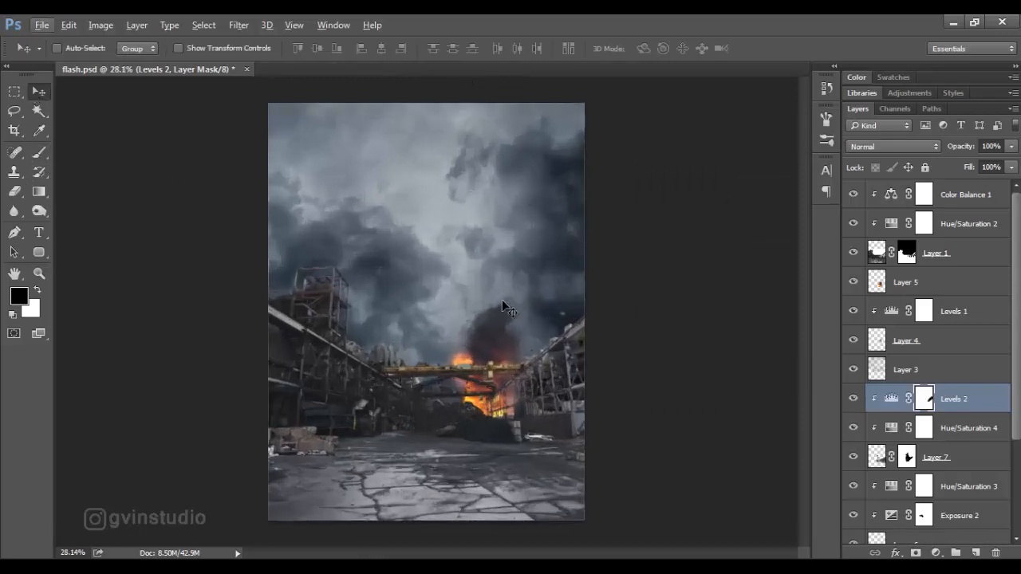
{"action": "left_click", "coordinate": [959, 206]}
{"action": "left_click", "coordinate": [937, 552]}
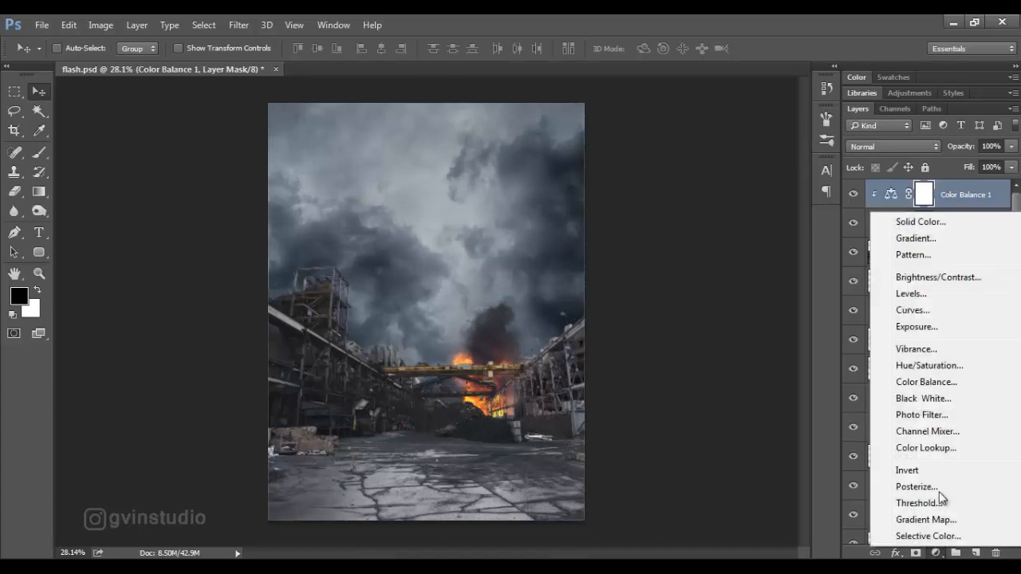
{"action": "left_click", "coordinate": [929, 278]}
{"action": "left_click", "coordinate": [716, 402]}
{"action": "left_click_drag", "start_coordinate": [719, 233], "coordinate": [758, 235]}
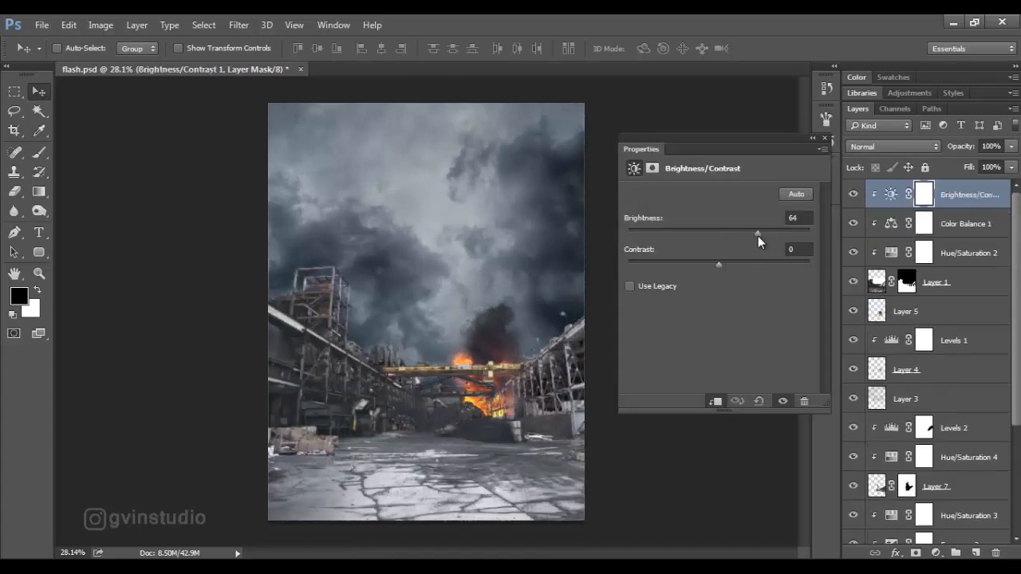
Invert the Brightness/Contrast mask and paint white along the foundry's upper beams and crane with an 80 px brush.
{"action": "left_click", "coordinate": [917, 190]}
{"action": "key", "text": "ctrl+i"}
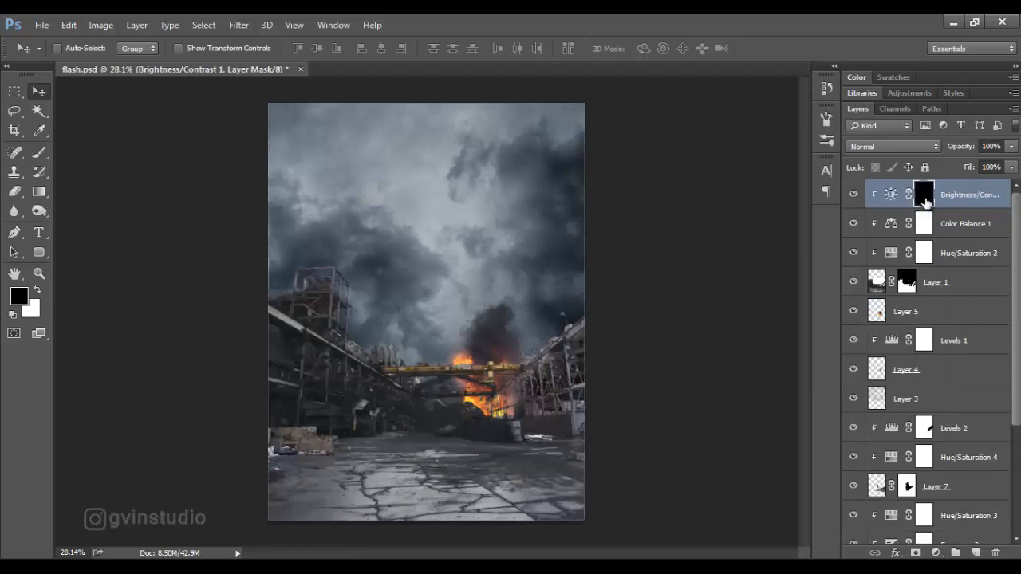
{"action": "key", "text": "b"}
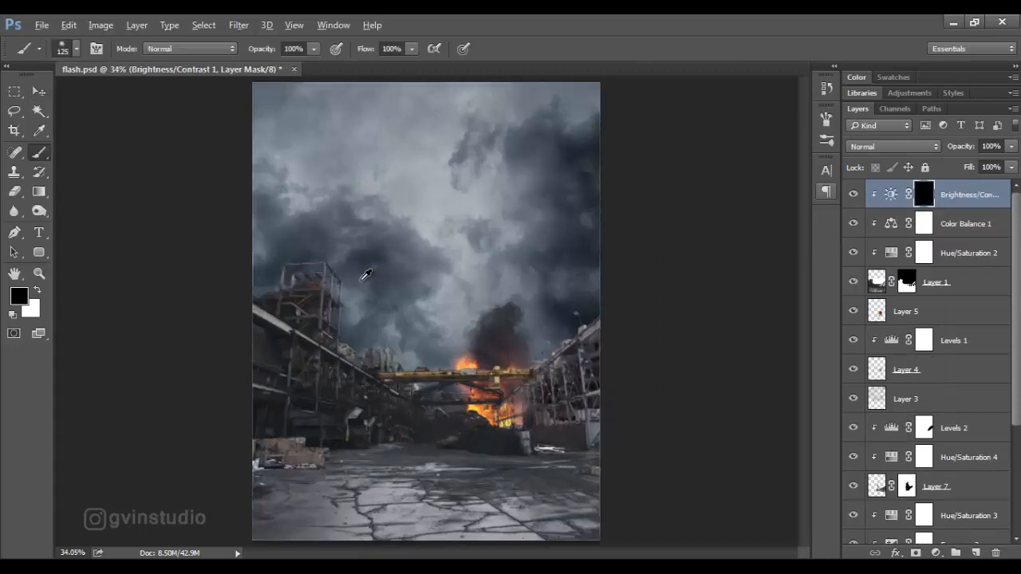
{"action": "scroll", "coordinate": [361, 274], "scroll_direction": "up", "scroll_amount": 3}
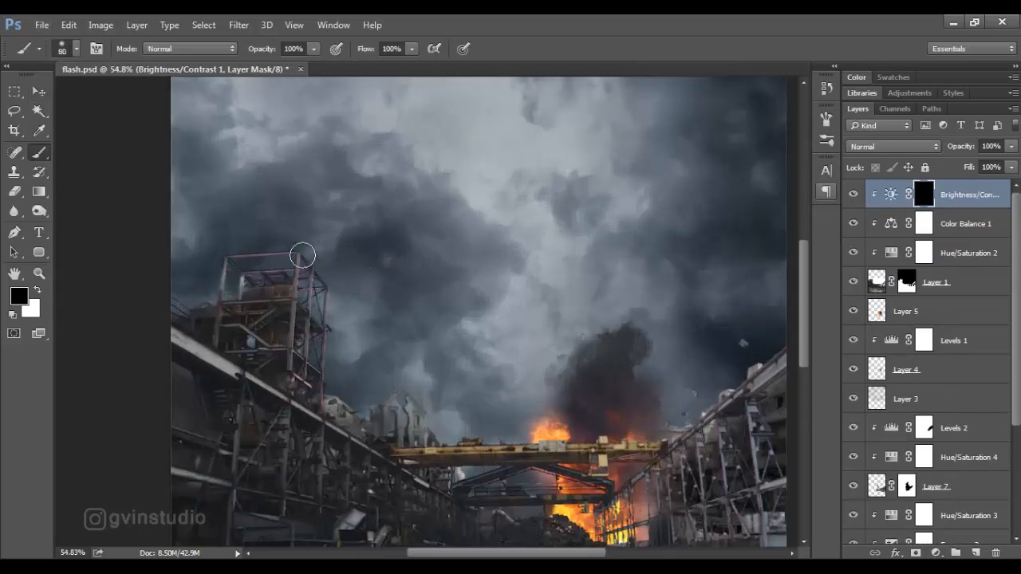
{"action": "key", "text": "x"}
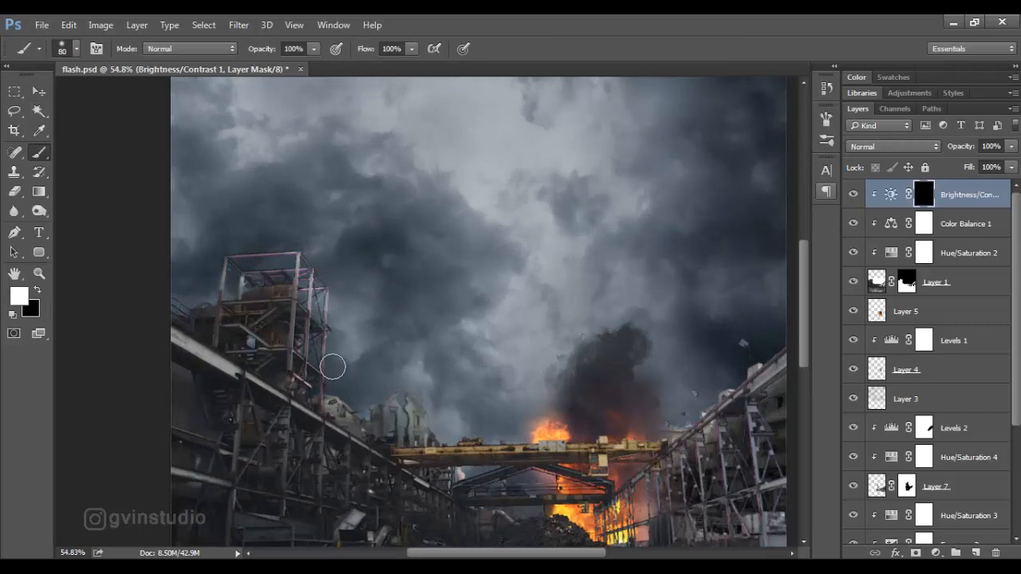
{"action": "mouse_move", "coordinate": [410, 443]}
{"action": "left_mouse_down"}
{"action": "mouse_move", "coordinate": [662, 437]}
{"action": "mouse_move", "coordinate": [776, 356]}
{"action": "left_mouse_up"}
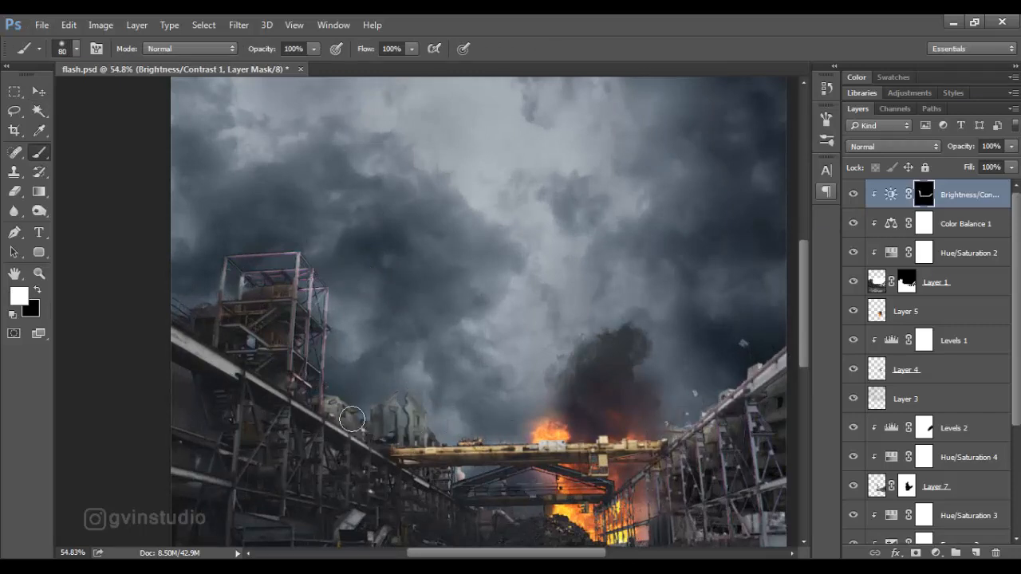
{"action": "scroll", "coordinate": [468, 342], "scroll_direction": "down", "scroll_amount": 3}
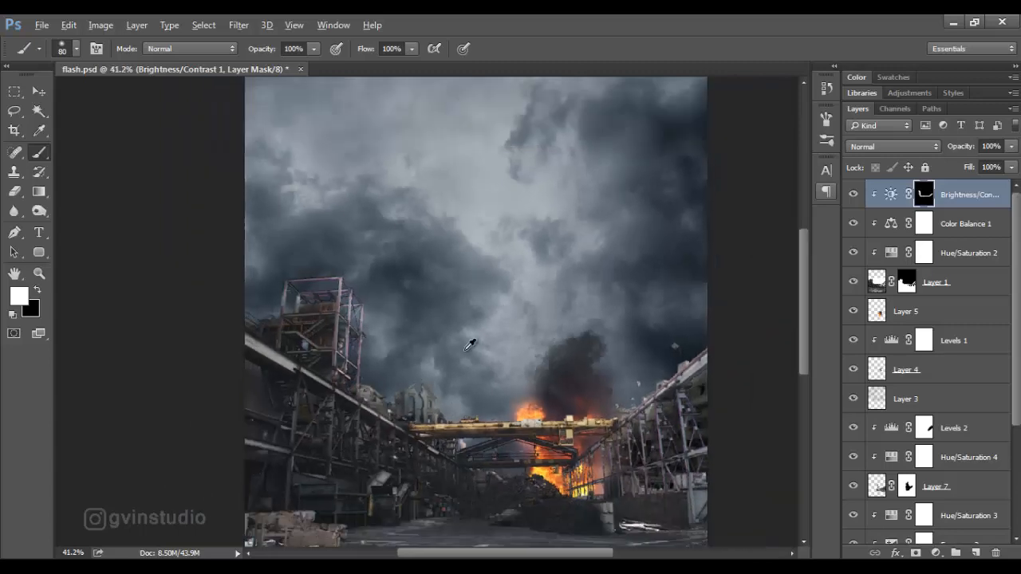
{"action": "key", "text": "ctrl+0"}
{"action": "key", "text": "v"}
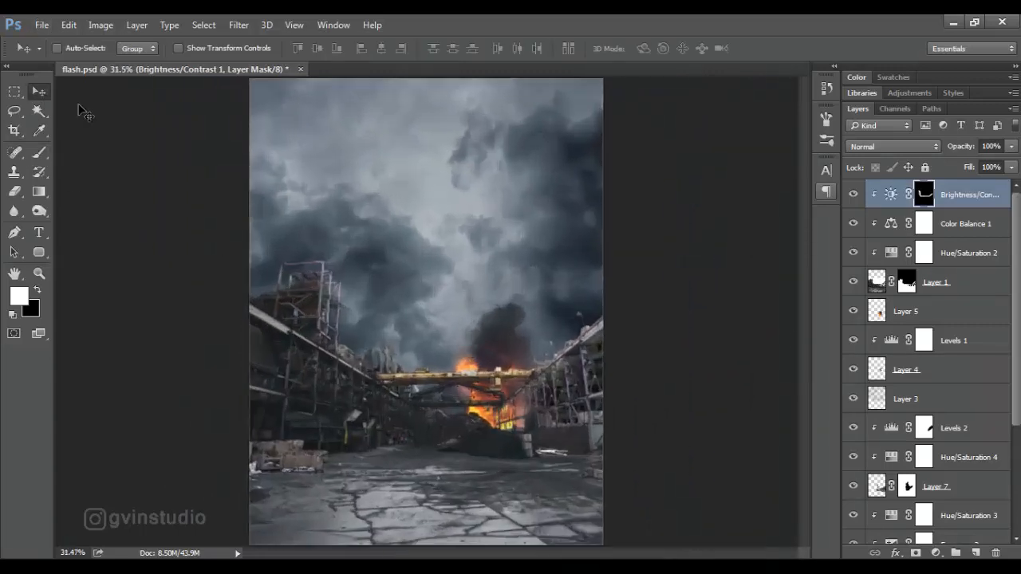
Add an Exposure adjustment clipped to the foundry layer and lower its exposure slightly to darken the scene.
{"action": "left_click", "coordinate": [935, 553]}
{"action": "left_click", "coordinate": [869, 333]}
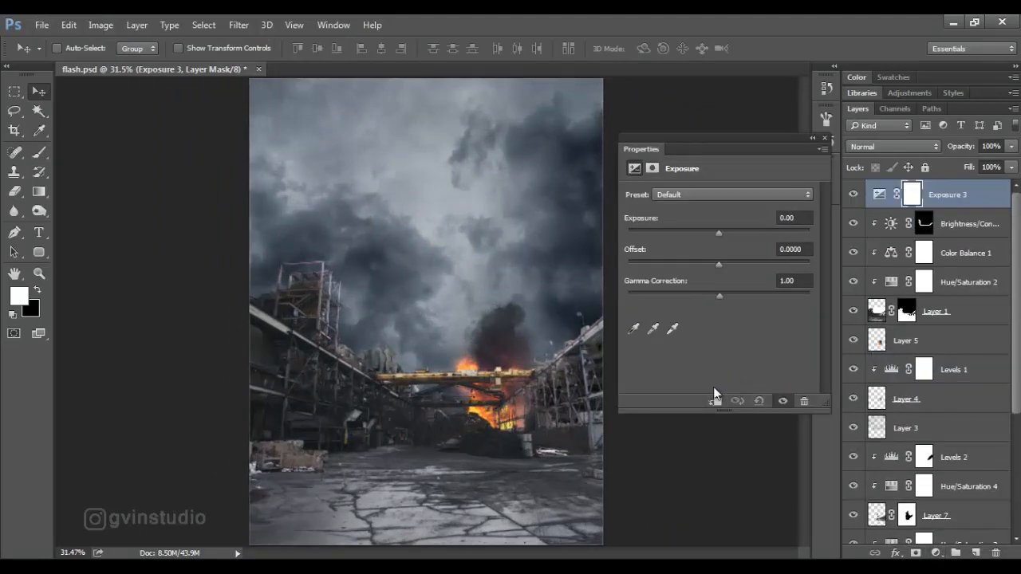
{"action": "mouse_move", "coordinate": [720, 235]}
{"action": "left_mouse_down"}
{"action": "mouse_move", "coordinate": [700, 233]}
{"action": "mouse_move", "coordinate": [713, 233]}
{"action": "left_mouse_up"}
{"action": "left_click", "coordinate": [825, 138]}
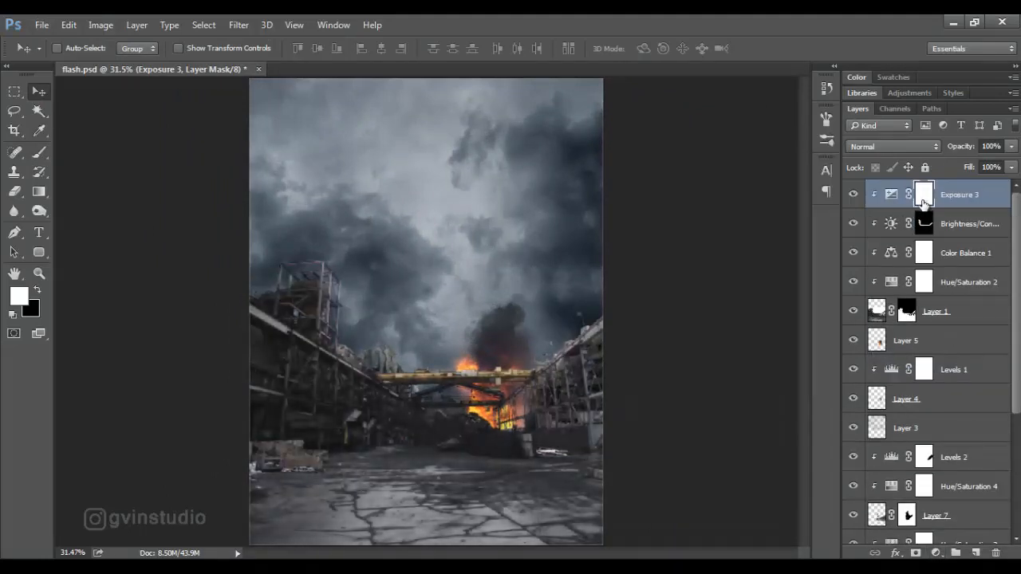
Invert the Exposure 3 mask and paint white over the foreground ground with a 200 px brush at 74% opacity and 74% flow.
{"action": "key", "text": "ctrl+i"}
{"action": "left_click", "coordinate": [42, 157]}
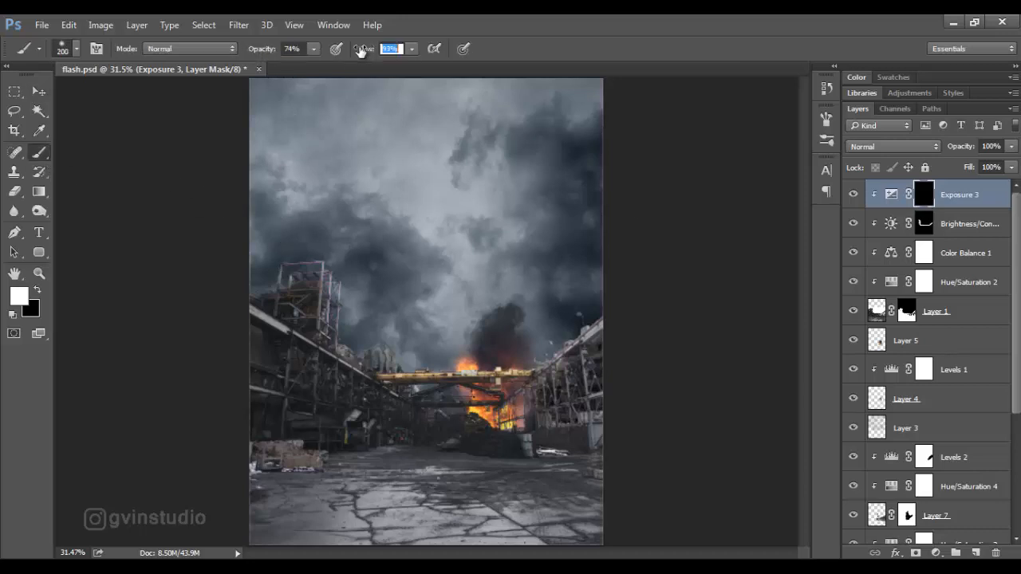
{"action": "left_click_drag", "start_coordinate": [361, 51], "coordinate": [348, 53]}
{"action": "mouse_move", "coordinate": [596, 542]}
{"action": "left_mouse_down"}
{"action": "mouse_move", "coordinate": [313, 525]}
{"action": "mouse_move", "coordinate": [241, 500]}
{"action": "mouse_move", "coordinate": [267, 532]}
{"action": "mouse_move", "coordinate": [387, 546]}
{"action": "mouse_move", "coordinate": [600, 523]}
{"action": "mouse_move", "coordinate": [544, 532]}
{"action": "left_mouse_up"}
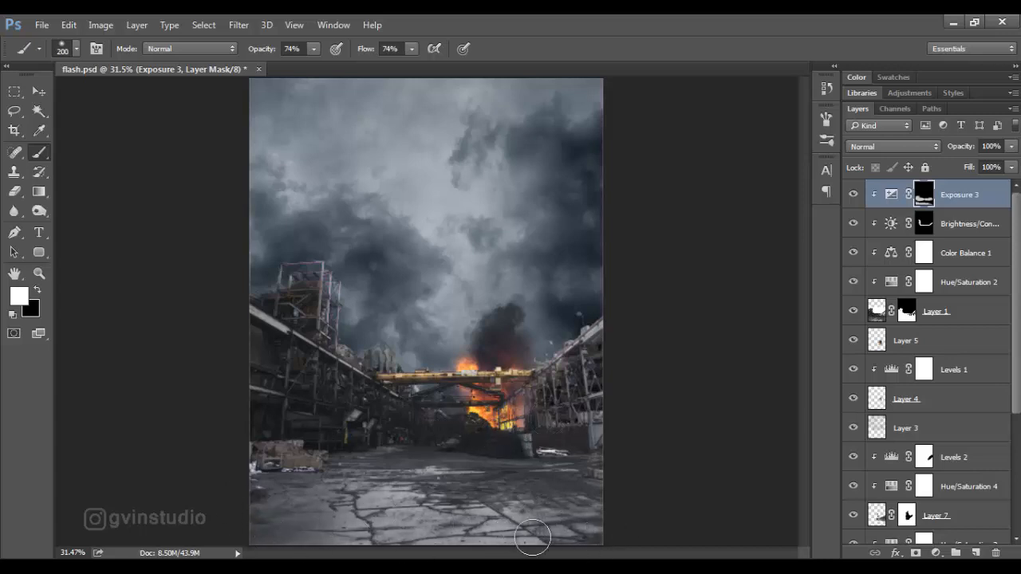
{"action": "left_click", "coordinate": [38, 92]}
Add a bright orange Solid Color fill layer above Exposure 3 and set its blend mode to Color Dodge.
{"action": "scroll", "coordinate": [447, 267], "scroll_direction": "down", "scroll_amount": 3}
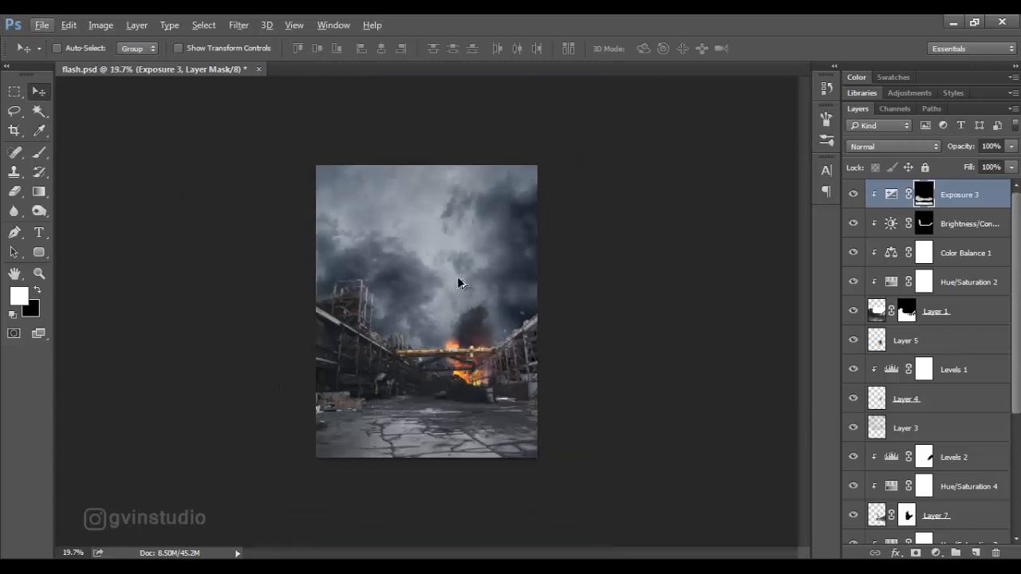
{"action": "scroll", "coordinate": [474, 311], "scroll_direction": "up", "scroll_amount": 3}
{"action": "left_click", "coordinate": [935, 553]}
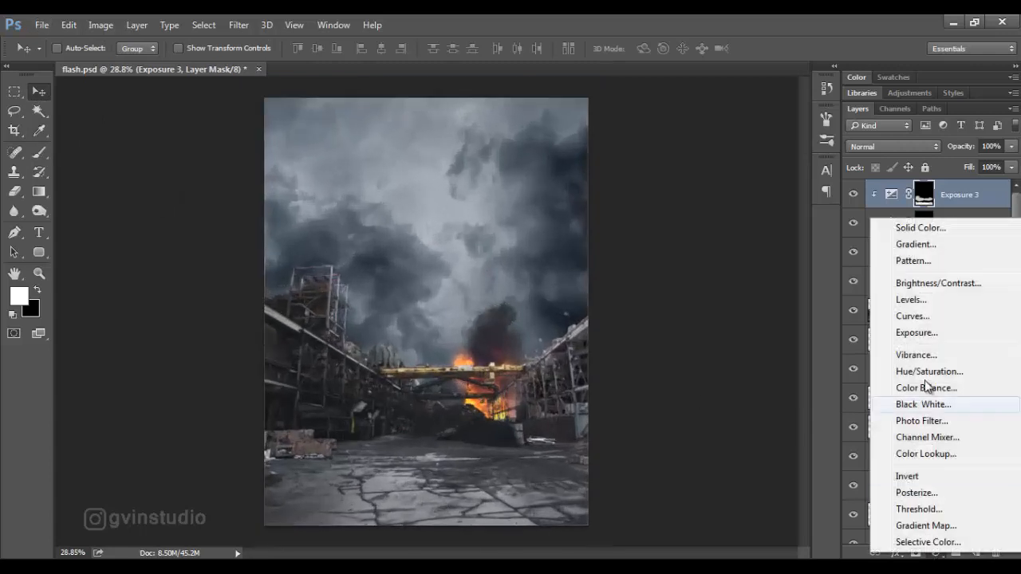
{"action": "left_click", "coordinate": [917, 225]}
{"action": "type", "text": "f56b06"}
{"action": "left_click", "coordinate": [492, 151]}
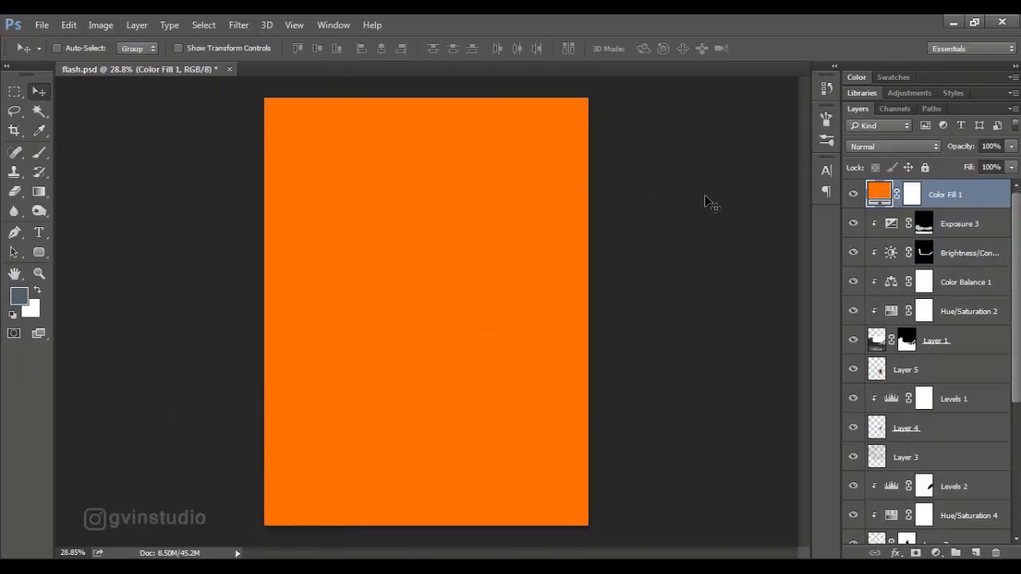
{"action": "left_click", "coordinate": [894, 146]}
{"action": "left_click", "coordinate": [875, 257]}
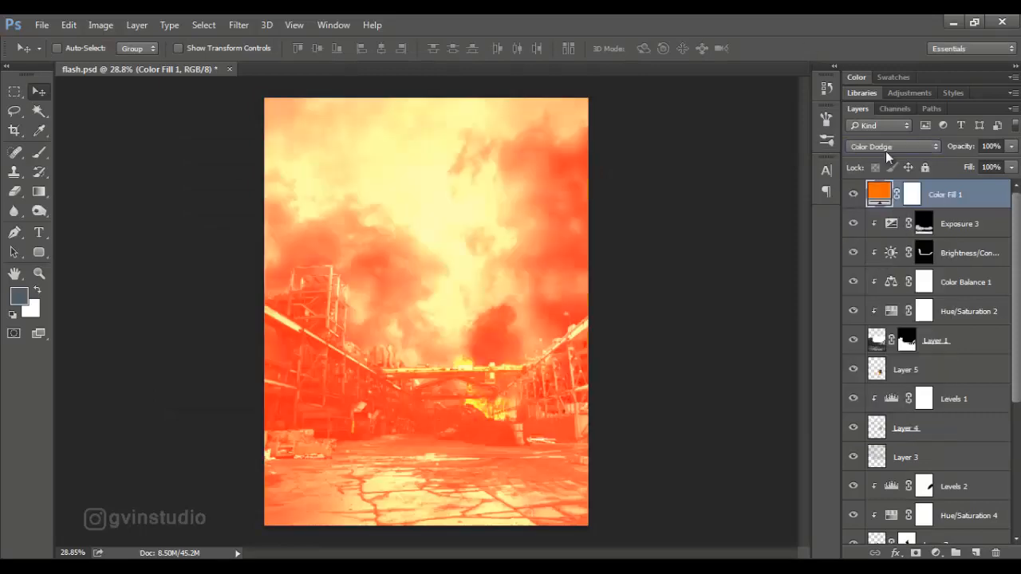
Invert the Color Fill 1 mask and paint white over the flames above the crane beam with a 100 px brush.
{"action": "left_click", "coordinate": [911, 195]}
{"action": "key", "text": "ctrl+i"}
{"action": "key", "text": "b"}
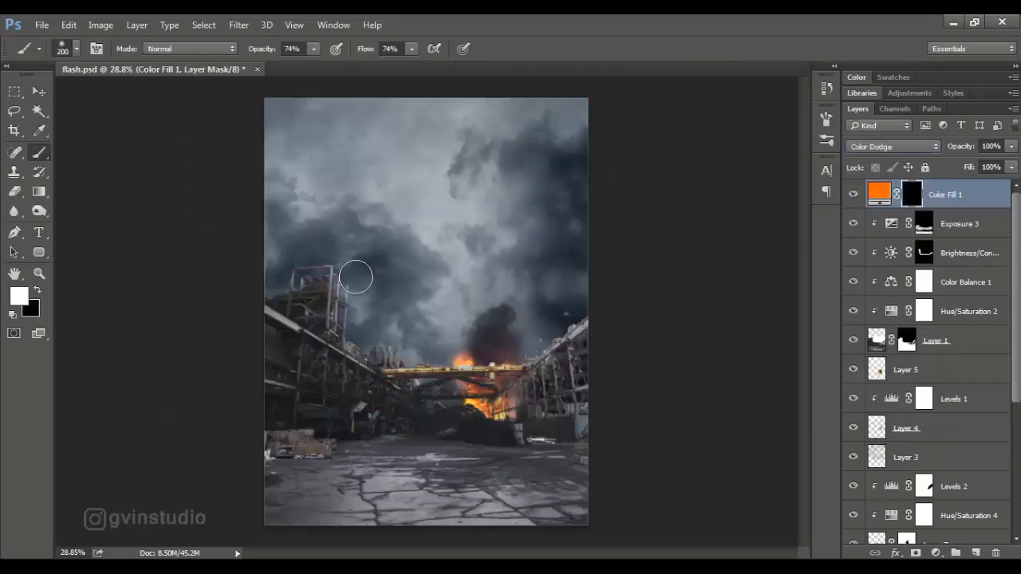
{"action": "scroll", "coordinate": [492, 370], "scroll_direction": "up", "scroll_amount": 3}
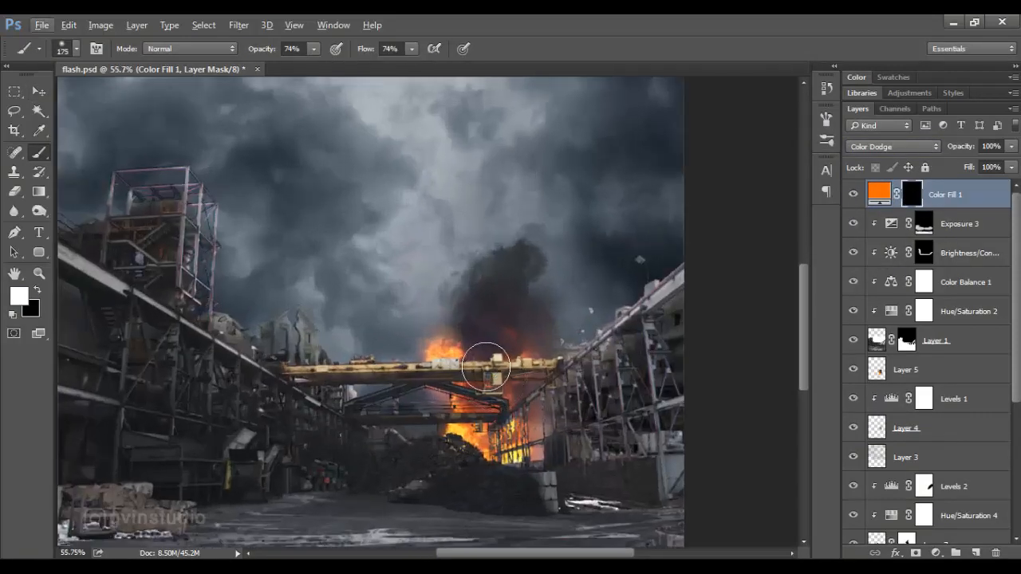
{"action": "key", "text": "bracketleft"}
{"action": "key", "text": "bracketleft"}
{"action": "key", "text": "bracketleft"}
{"action": "left_click_drag", "start_coordinate": [457, 354], "coordinate": [521, 353]}
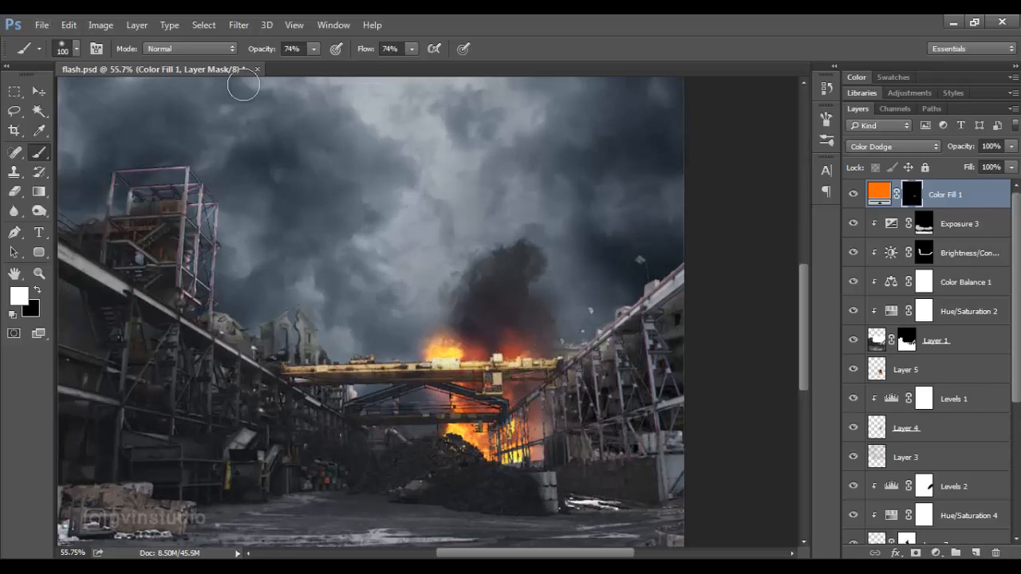
Paint an orange glow into the explosion's smoke on the Color Fill 1 mask with a 300 px brush at 34% opacity and 27% flow.
{"action": "type", "text": "34"}
{"action": "key", "text": "Tab"}
{"action": "type", "text": "27"}
{"action": "key", "text": "Return"}
{"action": "key", "text": "bracketright"}
{"action": "key", "text": "bracketright"}
{"action": "key", "text": "bracketright"}
{"action": "key", "text": "bracketright"}
{"action": "key", "text": "bracketright"}
{"action": "mouse_move", "coordinate": [506, 304]}
{"action": "left_mouse_down"}
{"action": "mouse_move", "coordinate": [547, 318]}
{"action": "mouse_move", "coordinate": [423, 330]}
{"action": "mouse_move", "coordinate": [502, 313]}
{"action": "left_mouse_up"}
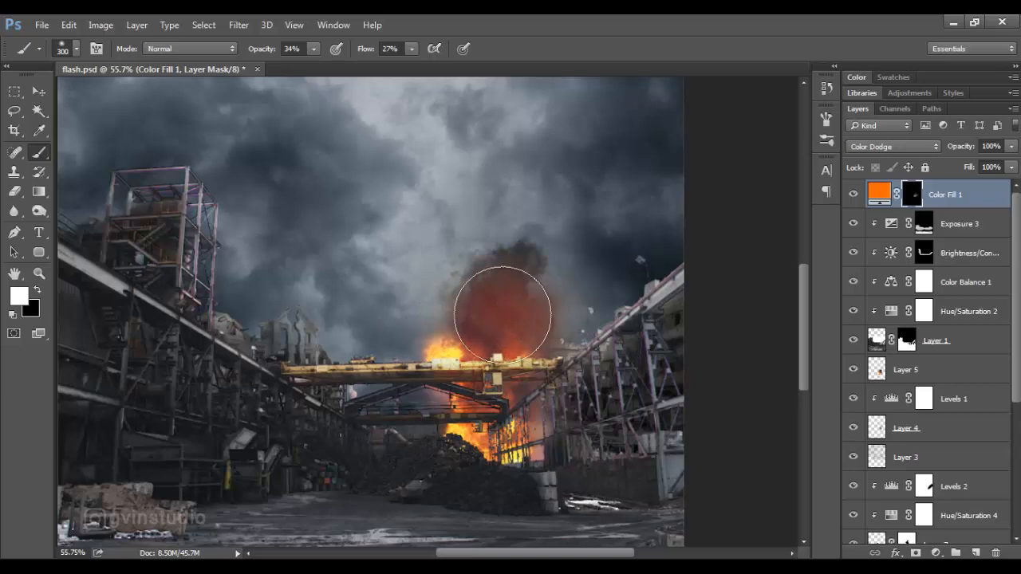
{"action": "key", "text": "v"}
{"action": "scroll", "coordinate": [415, 290], "scroll_direction": "down", "scroll_amount": 6}
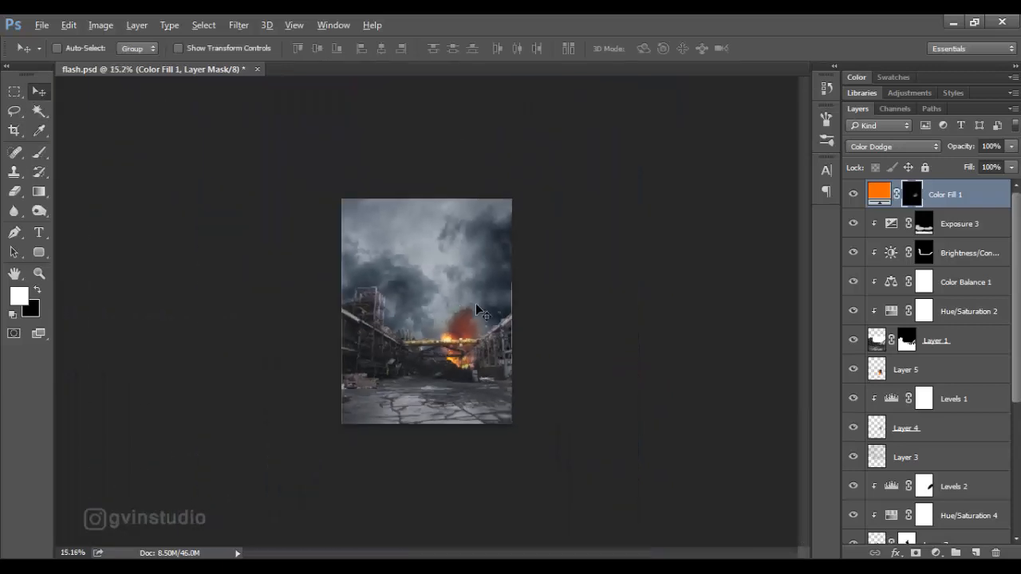
Open Build2.png from the Source folder.
{"action": "scroll", "coordinate": [476, 309], "scroll_direction": "up", "scroll_amount": 3}
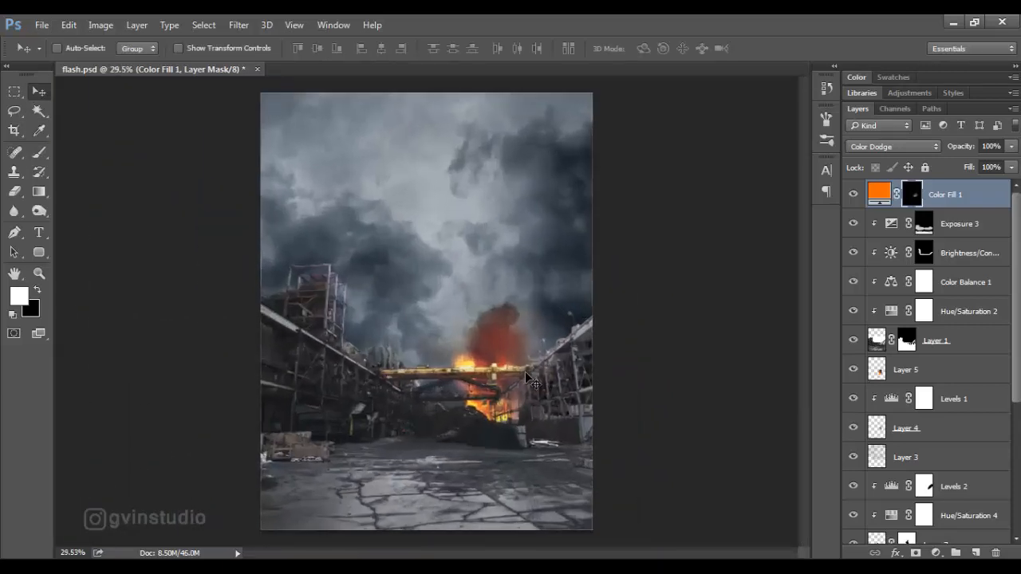
{"action": "left_click", "coordinate": [41, 25]}
{"action": "left_click", "coordinate": [24, 56]}
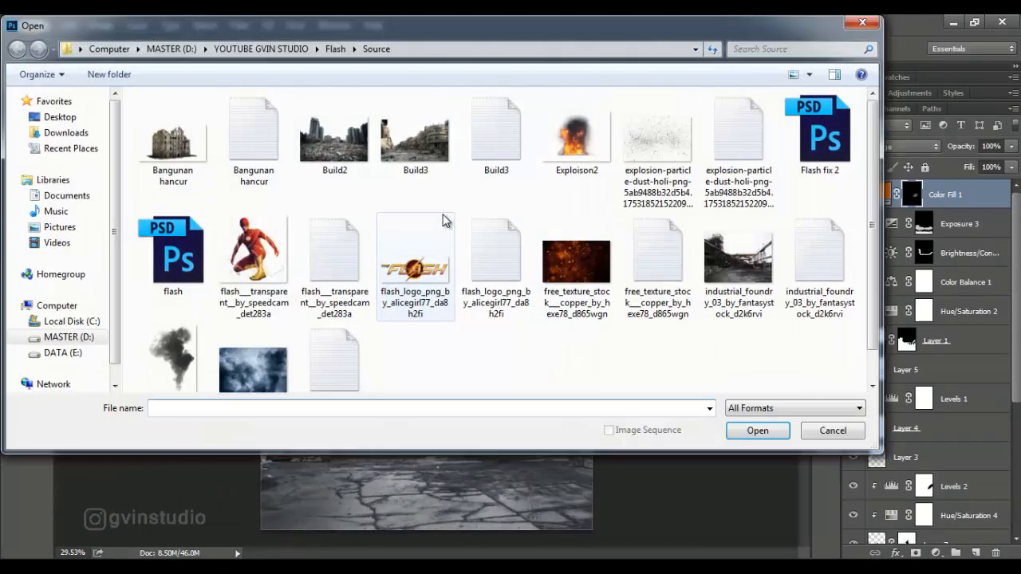
{"action": "left_click", "coordinate": [335, 131]}
{"action": "key", "text": "Return"}
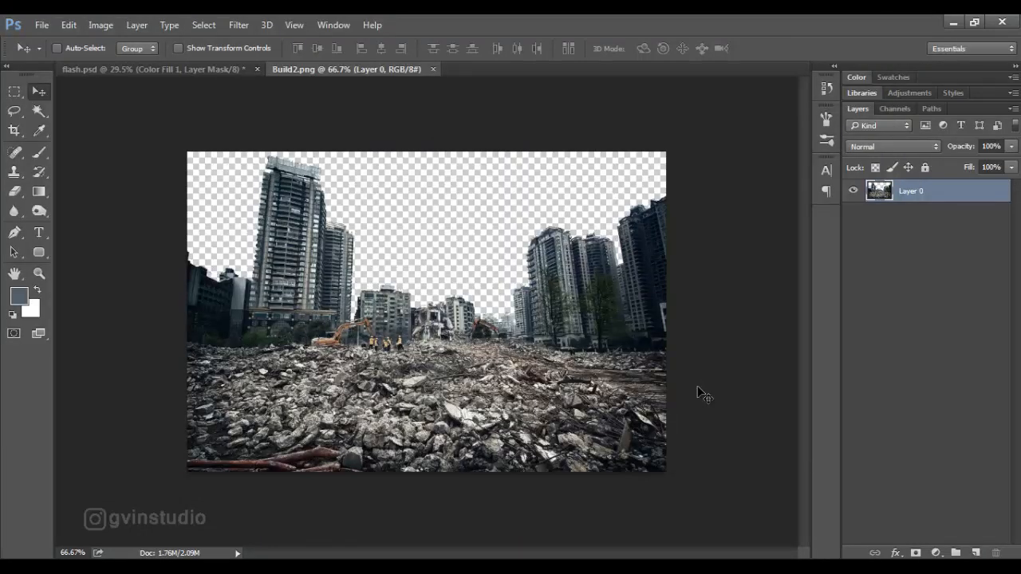
Bring the Build2 image into flash.psd and scale it over the lower part of the canvas so the rubble covers the foreground.
{"action": "left_click_drag", "start_coordinate": [465, 342], "coordinate": [382, 482]}
{"action": "key", "text": "ctrl+t"}
{"action": "left_click_drag", "start_coordinate": [468, 393], "coordinate": [600, 305]}
{"action": "left_click_drag", "start_coordinate": [256, 304], "coordinate": [247, 297]}
{"action": "left_click", "coordinate": [681, 48]}
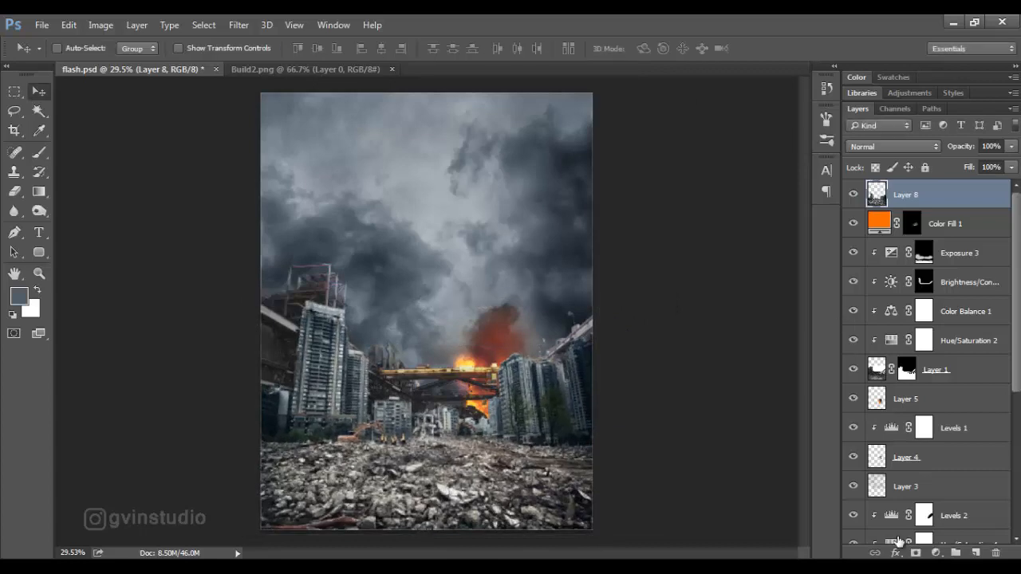
Add a mask to Layer 8 and paint black over its buildings with a 175 px brush at 91% opacity and 88% flow.
{"action": "left_click", "coordinate": [916, 553]}
{"action": "left_click", "coordinate": [38, 292]}
{"action": "key", "text": "b"}
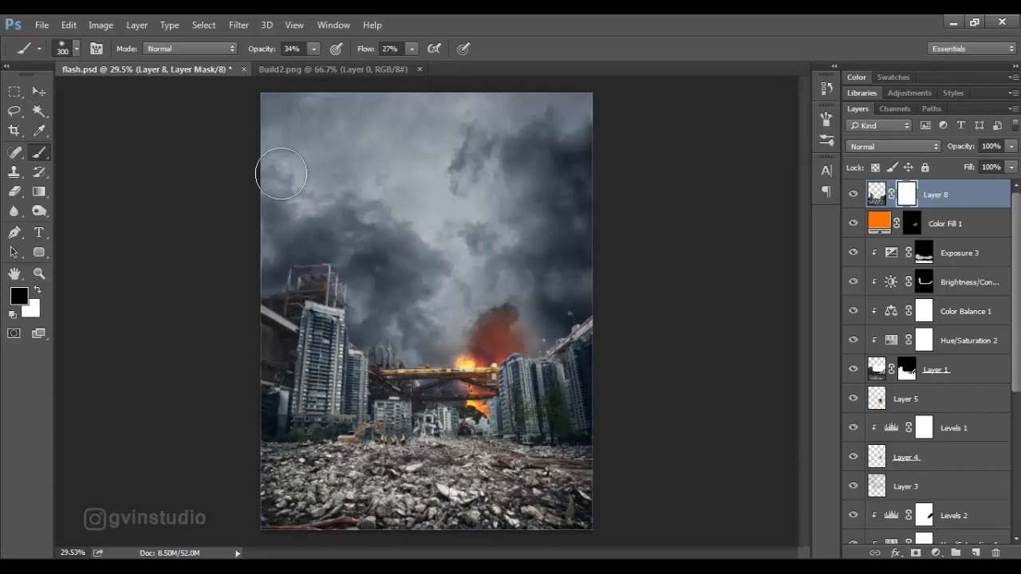
{"action": "left_click", "coordinate": [287, 49]}
{"action": "mouse_move", "coordinate": [361, 49]}
{"action": "left_mouse_down"}
{"action": "mouse_move", "coordinate": [386, 50]}
{"action": "mouse_move", "coordinate": [376, 50]}
{"action": "left_mouse_up"}
{"action": "key", "text": "bracketleft"}
{"action": "key", "text": "bracketleft"}
{"action": "key", "text": "bracketleft"}
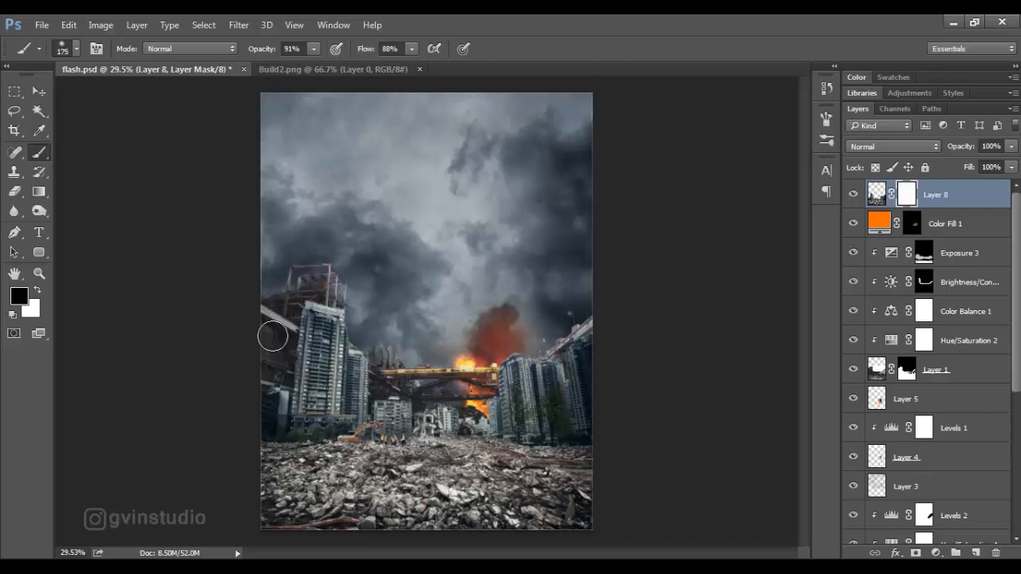
{"action": "mouse_move", "coordinate": [271, 337]}
{"action": "left_mouse_down"}
{"action": "mouse_move", "coordinate": [324, 323]}
{"action": "mouse_move", "coordinate": [332, 307]}
{"action": "mouse_move", "coordinate": [416, 365]}
{"action": "mouse_move", "coordinate": [315, 365]}
{"action": "mouse_move", "coordinate": [308, 397]}
{"action": "mouse_move", "coordinate": [483, 420]}
{"action": "mouse_move", "coordinate": [475, 411]}
{"action": "mouse_move", "coordinate": [594, 341]}
{"action": "mouse_move", "coordinate": [607, 378]}
{"action": "mouse_move", "coordinate": [536, 410]}
{"action": "mouse_move", "coordinate": [588, 431]}
{"action": "mouse_move", "coordinate": [432, 409]}
{"action": "mouse_move", "coordinate": [428, 420]}
{"action": "mouse_move", "coordinate": [229, 437]}
{"action": "mouse_move", "coordinate": [539, 434]}
{"action": "mouse_move", "coordinate": [527, 442]}
{"action": "mouse_move", "coordinate": [571, 428]}
{"action": "left_mouse_up"}
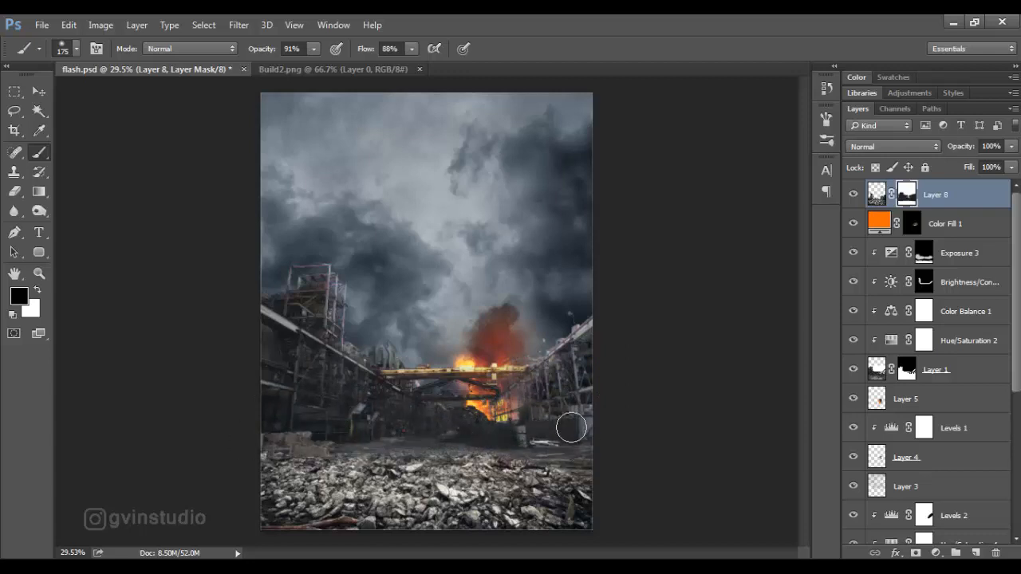
Paint black along the rubble's upper edge on the Layer 8 mask with a 400 px brush.
{"action": "key", "text": "bracketright"}
{"action": "key", "text": "bracketright"}
{"action": "key", "text": "bracketright"}
{"action": "key", "text": "bracketright"}
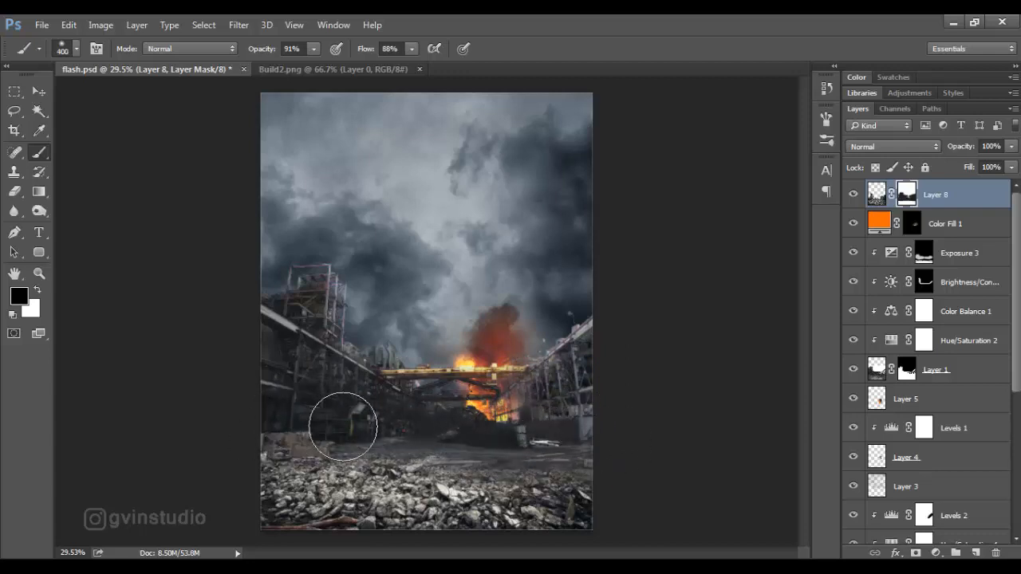
Paint white on the Layer 8 mask to restore foreground rubble, reducing the brush to 250 px, and close Build2.png.
{"action": "key", "text": "x"}
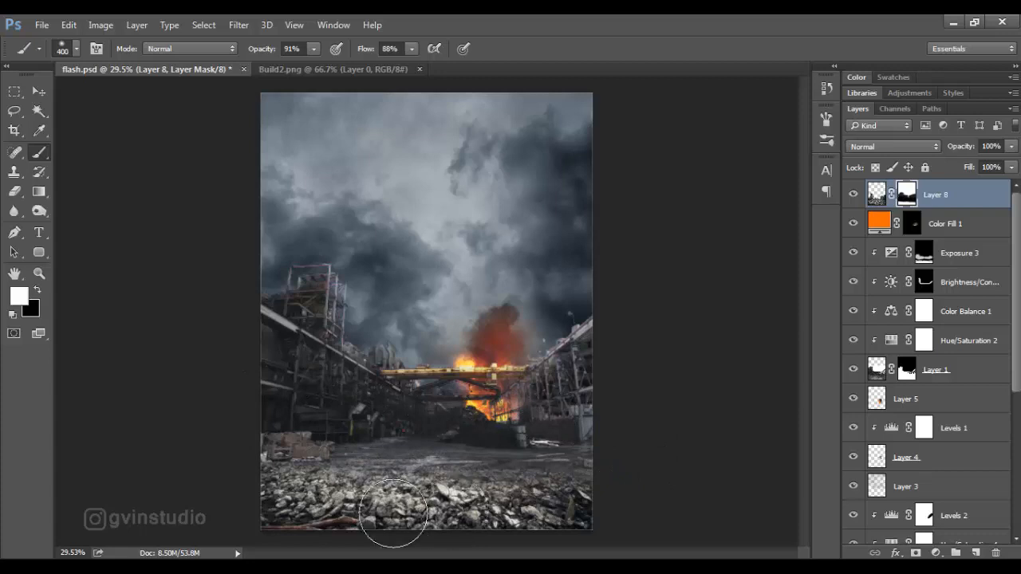
{"action": "key", "text": "bracketleft"}
{"action": "mouse_move", "coordinate": [389, 511]}
{"action": "left_mouse_down"}
{"action": "mouse_move", "coordinate": [354, 488]}
{"action": "mouse_move", "coordinate": [304, 480]}
{"action": "mouse_move", "coordinate": [334, 500]}
{"action": "mouse_move", "coordinate": [375, 491]}
{"action": "mouse_move", "coordinate": [437, 506]}
{"action": "mouse_move", "coordinate": [505, 504]}
{"action": "mouse_move", "coordinate": [492, 516]}
{"action": "mouse_move", "coordinate": [350, 477]}
{"action": "mouse_move", "coordinate": [462, 483]}
{"action": "left_mouse_up"}
{"action": "key", "text": "bracketleft"}
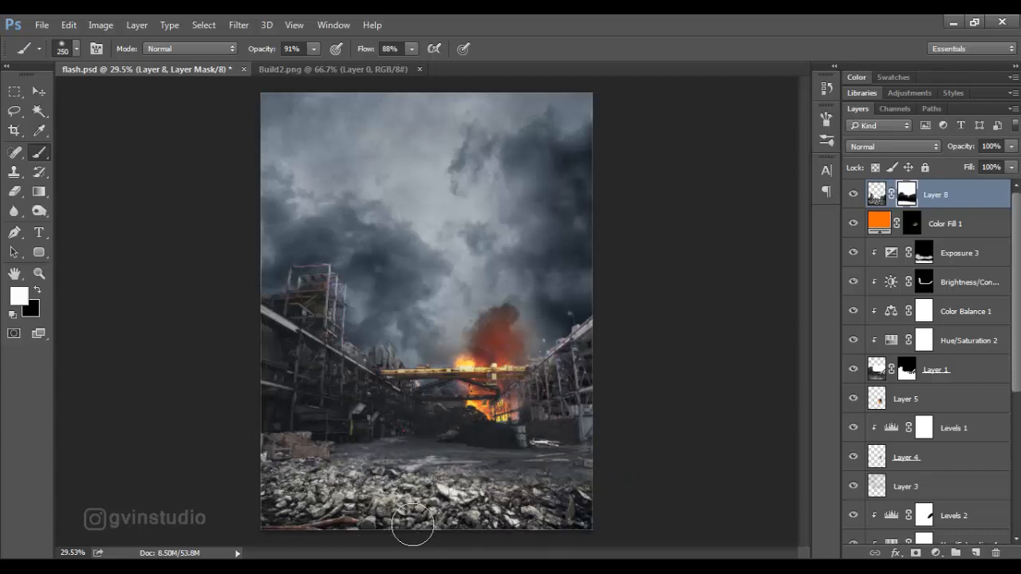
{"action": "left_click", "coordinate": [38, 93]}
{"action": "left_click", "coordinate": [418, 69]}
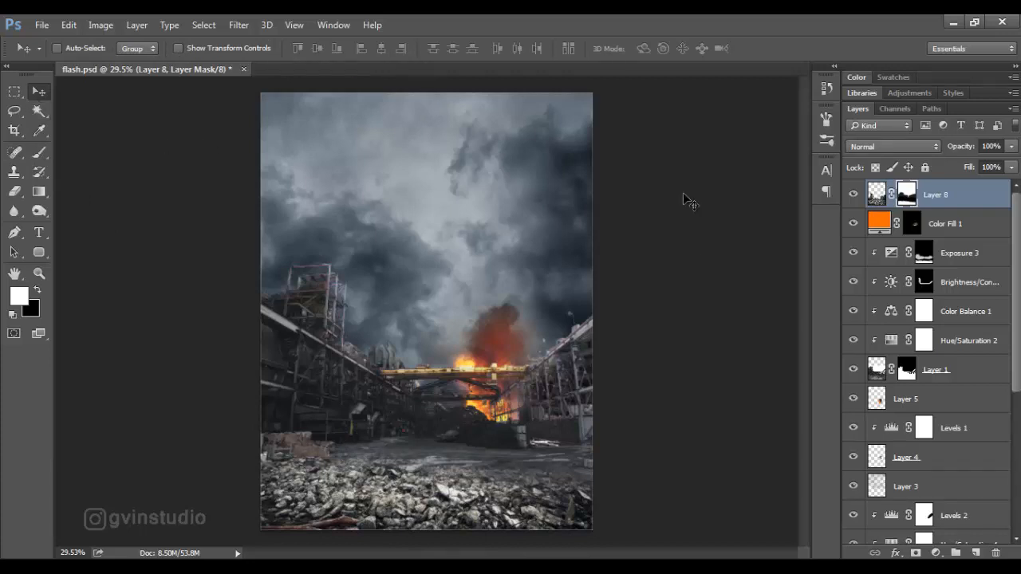
Add a Hue/Saturation adjustment clipped to Layer 8 with Saturation -40.
{"action": "left_click", "coordinate": [935, 553]}
{"action": "left_click", "coordinate": [925, 370]}
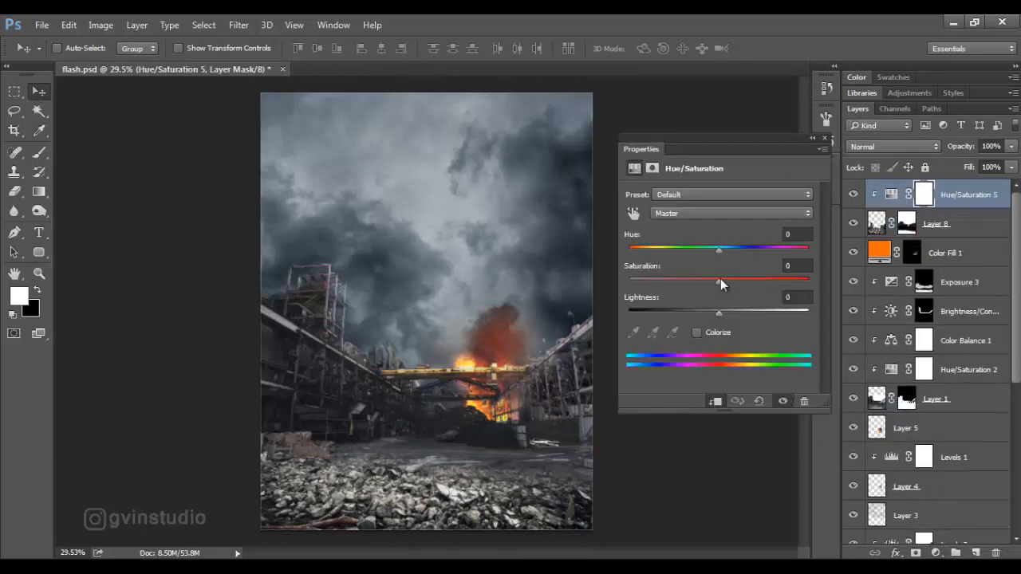
{"action": "left_click_drag", "start_coordinate": [720, 280], "coordinate": [712, 282]}
Add a Levels adjustment clipped to the rubble layer and lower its white output level to darken the rubble.
{"action": "left_click", "coordinate": [934, 552]}
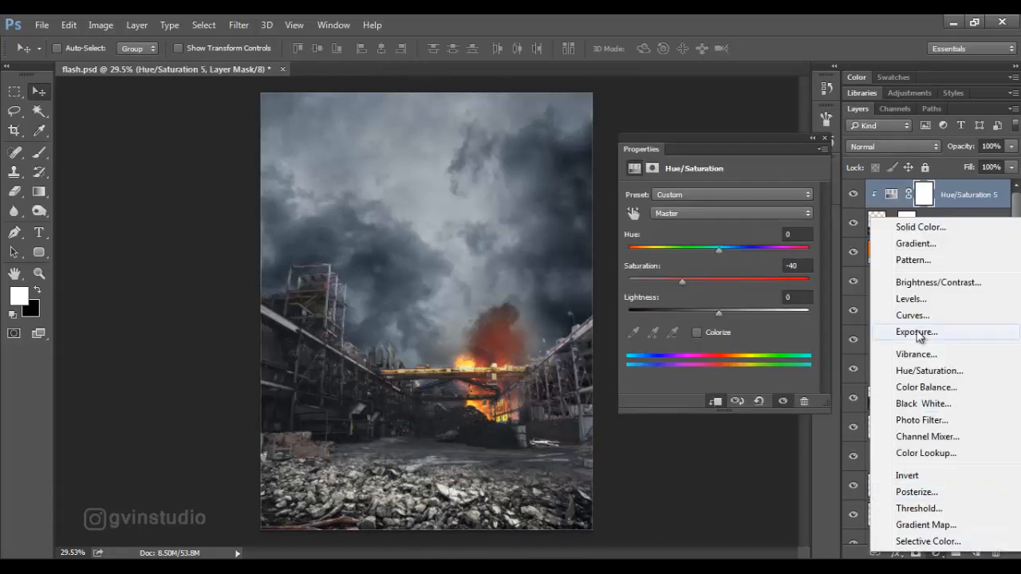
{"action": "left_click", "coordinate": [893, 296]}
{"action": "left_click", "coordinate": [716, 401]}
{"action": "left_click_drag", "start_coordinate": [811, 344], "coordinate": [763, 354]}
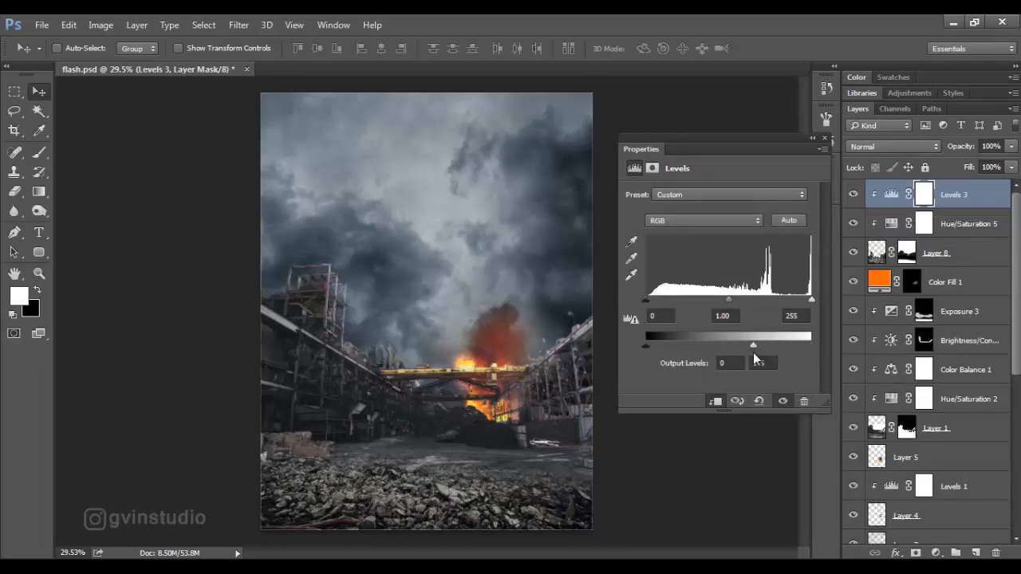
{"action": "left_click", "coordinate": [826, 138]}
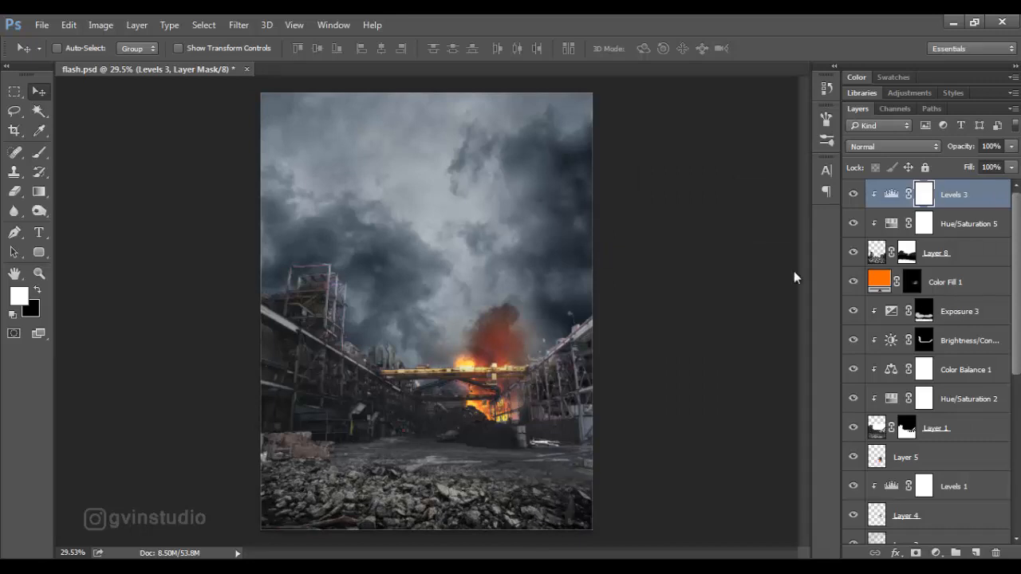
Create a new layer and paint near-black sampled from the rubble over the foreground with a 500 px brush at 59% opacity.
{"action": "left_click", "coordinate": [975, 552]}
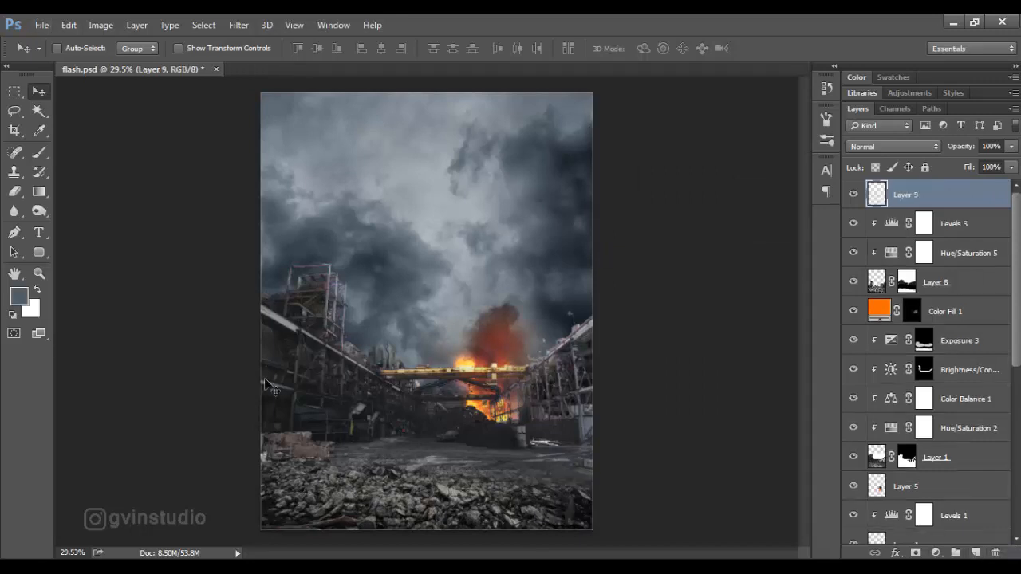
{"action": "key", "text": "b"}
{"action": "left_click", "coordinate": [279, 501], "text": "alt"}
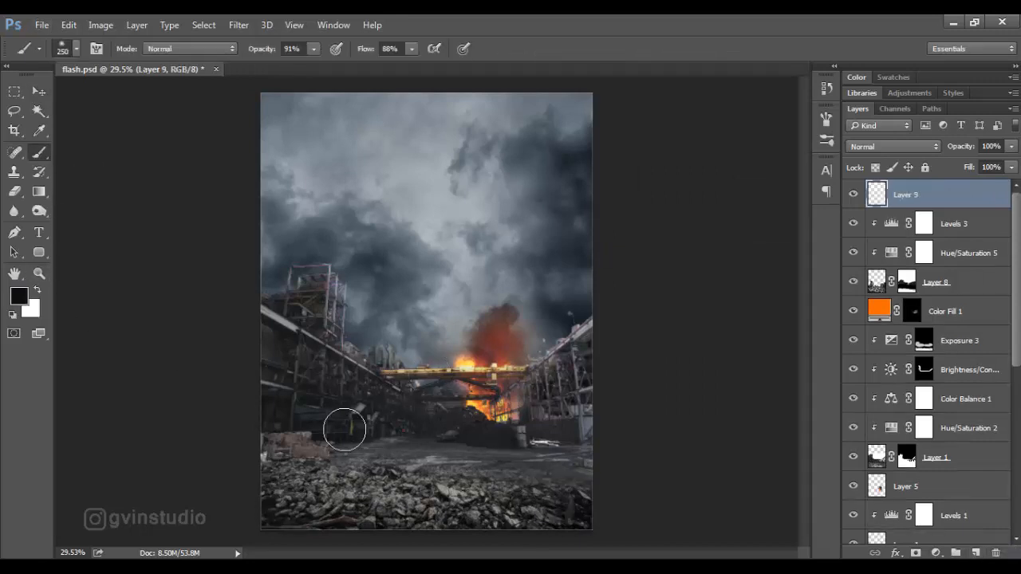
{"action": "left_click_drag", "start_coordinate": [264, 57], "coordinate": [240, 51]}
{"action": "key", "text": "]"}
{"action": "key", "text": "]"}
{"action": "key", "text": "]"}
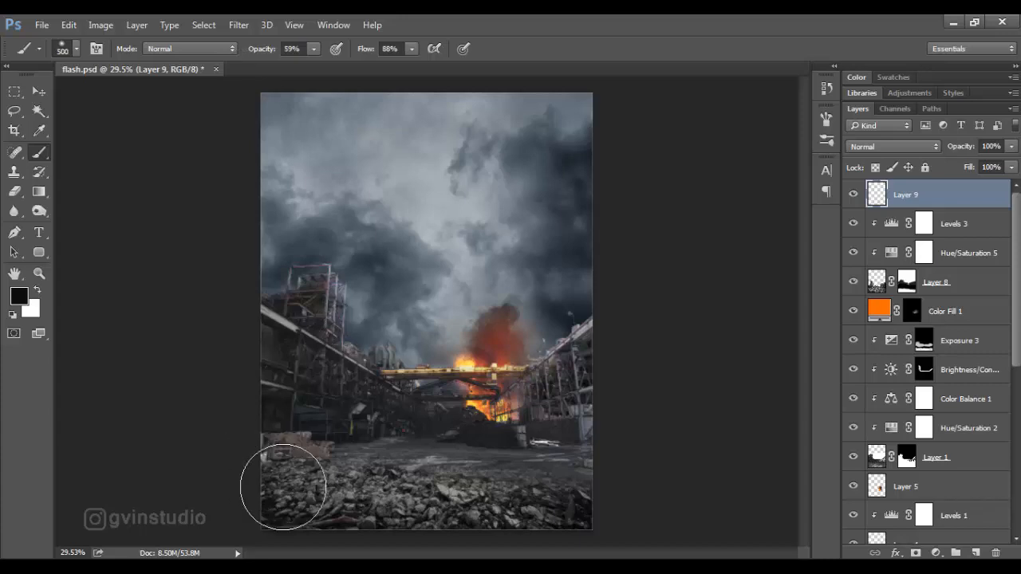
{"action": "mouse_move", "coordinate": [284, 487]}
{"action": "left_mouse_down"}
{"action": "mouse_move", "coordinate": [283, 517]}
{"action": "mouse_move", "coordinate": [363, 541]}
{"action": "mouse_move", "coordinate": [574, 533]}
{"action": "mouse_move", "coordinate": [637, 498]}
{"action": "left_mouse_up"}
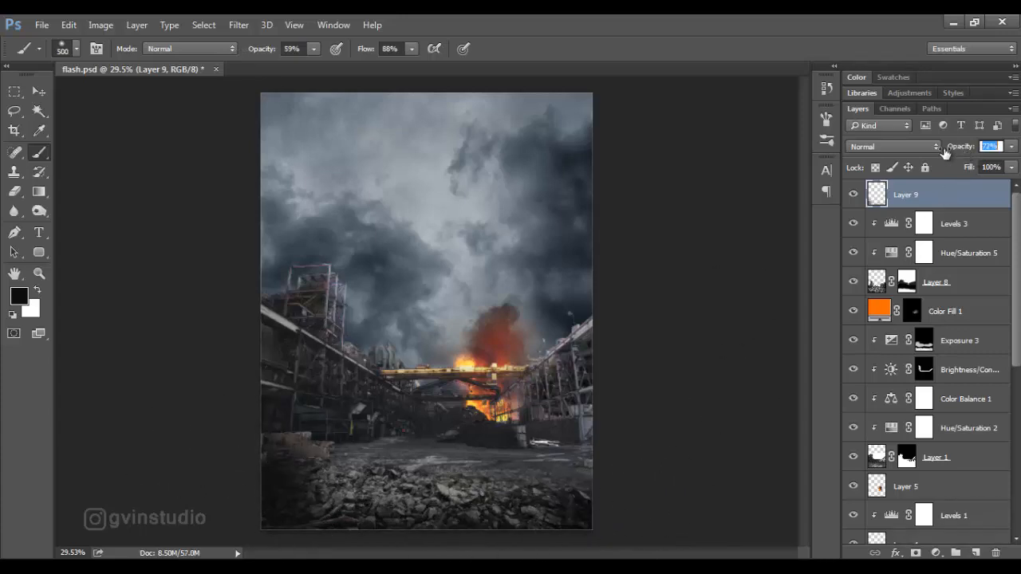
Set Layer 9's opacity to 43% and its fill to 84%.
{"action": "left_click_drag", "start_coordinate": [945, 152], "coordinate": [932, 154]}
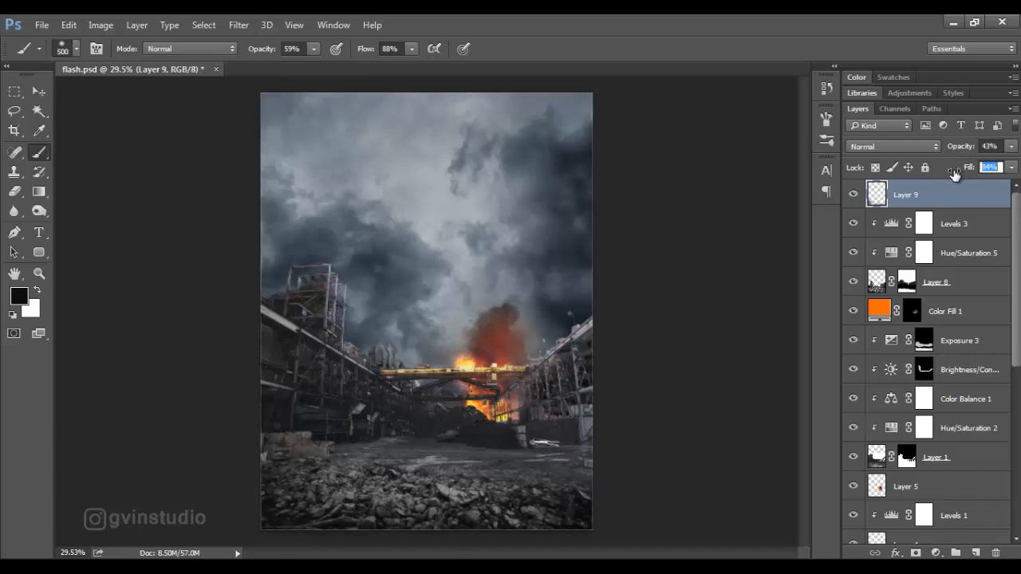
{"action": "left_click", "coordinate": [38, 91]}
{"action": "scroll", "coordinate": [406, 244], "scroll_direction": "down", "scroll_amount": 5}
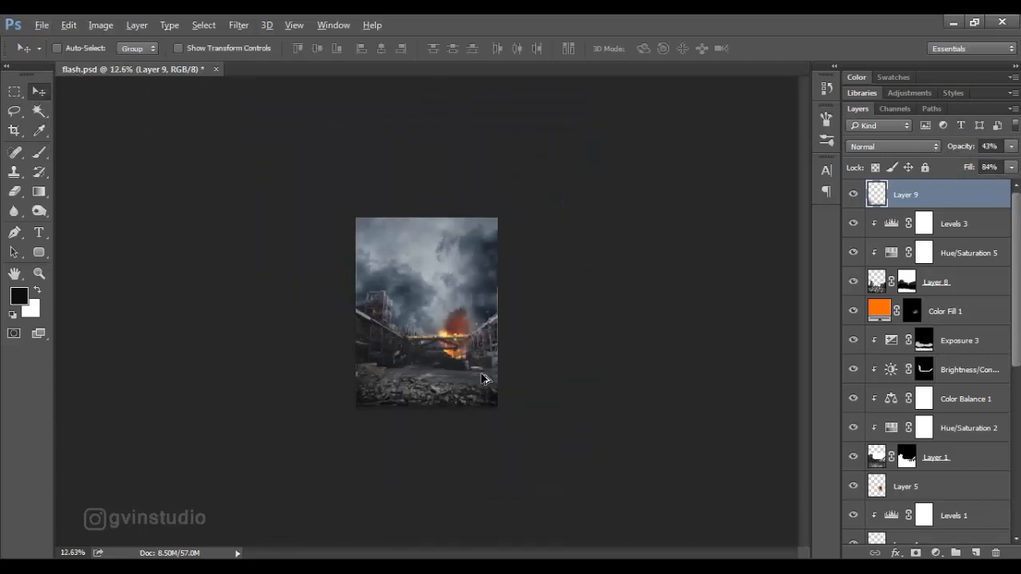
{"action": "scroll", "coordinate": [483, 379], "scroll_direction": "up", "scroll_amount": 5}
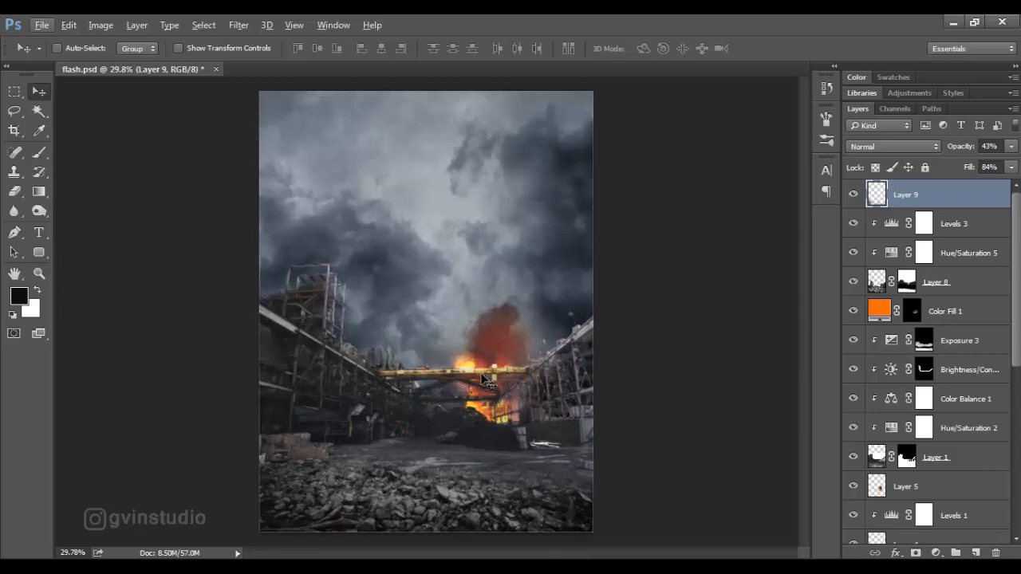
Group all layers from Layer 2 up to Layer 9 and name the group bg.
{"action": "scroll", "coordinate": [953, 495], "scroll_direction": "down", "scroll_amount": 10}
{"action": "left_click", "coordinate": [953, 501]}
{"action": "scroll", "coordinate": [951, 503], "scroll_direction": "up", "scroll_amount": 10}
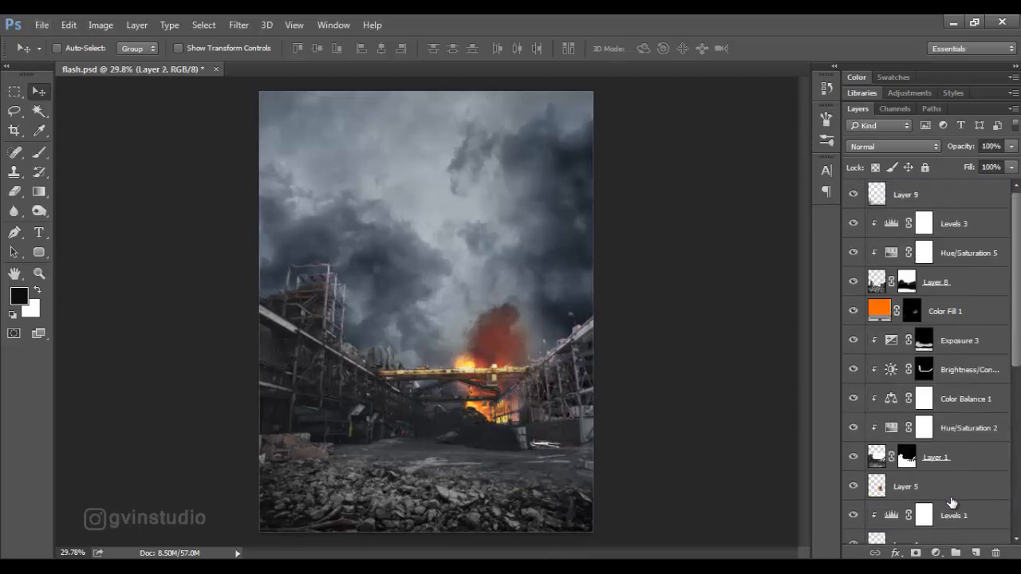
{"action": "left_click", "coordinate": [937, 200], "text": "shift"}
{"action": "key", "text": "ctrl+g"}
{"action": "double_click", "coordinate": [910, 189]}
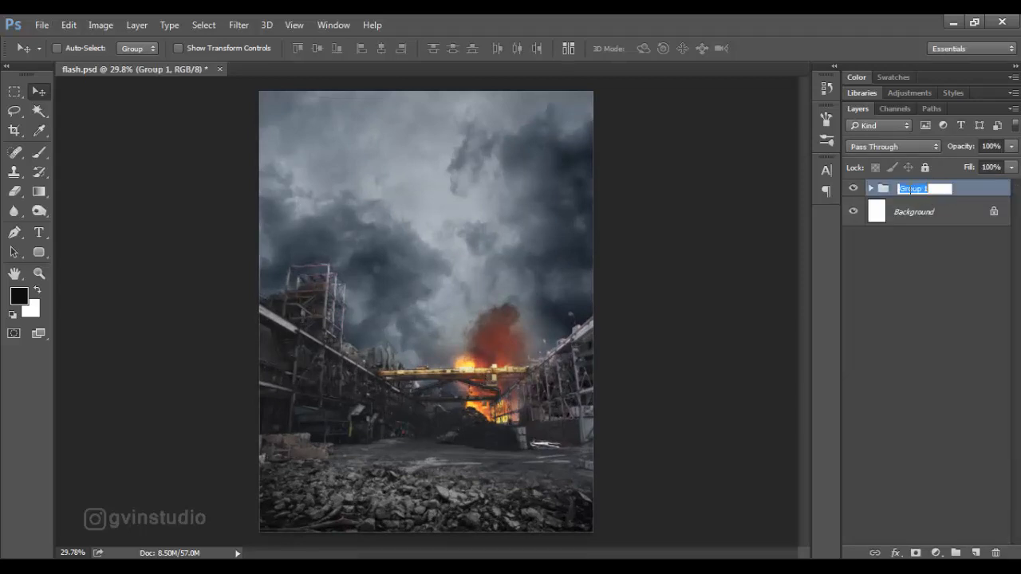
{"action": "key", "text": "Return"}
Open flash__transparent__by_speedcam_det283a.png and bring the Flash figure into flash.psd above the bg group.
{"action": "left_click", "coordinate": [41, 24]}
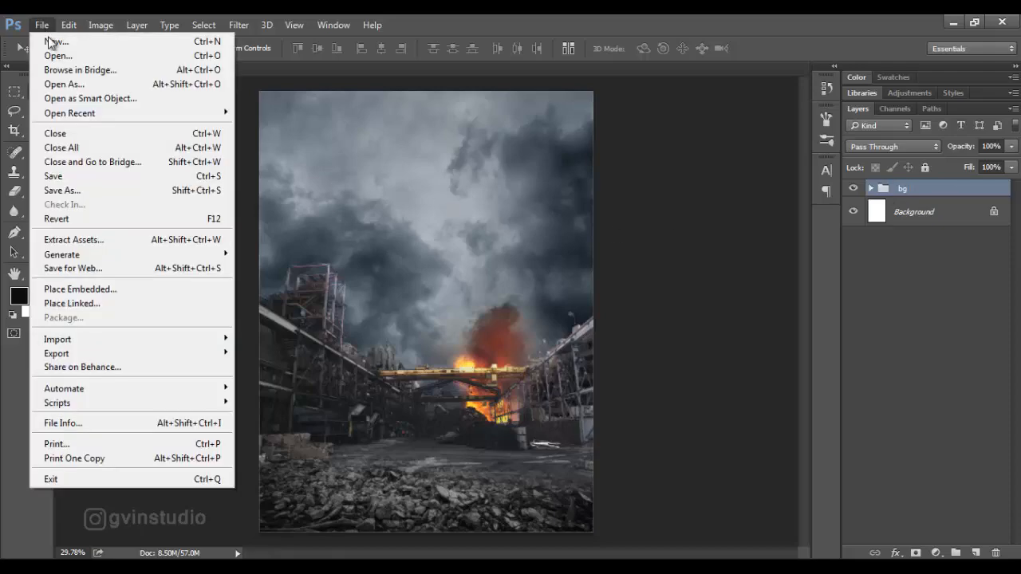
{"action": "left_click", "coordinate": [40, 54]}
{"action": "left_click", "coordinate": [254, 267]}
{"action": "left_click", "coordinate": [757, 431]}
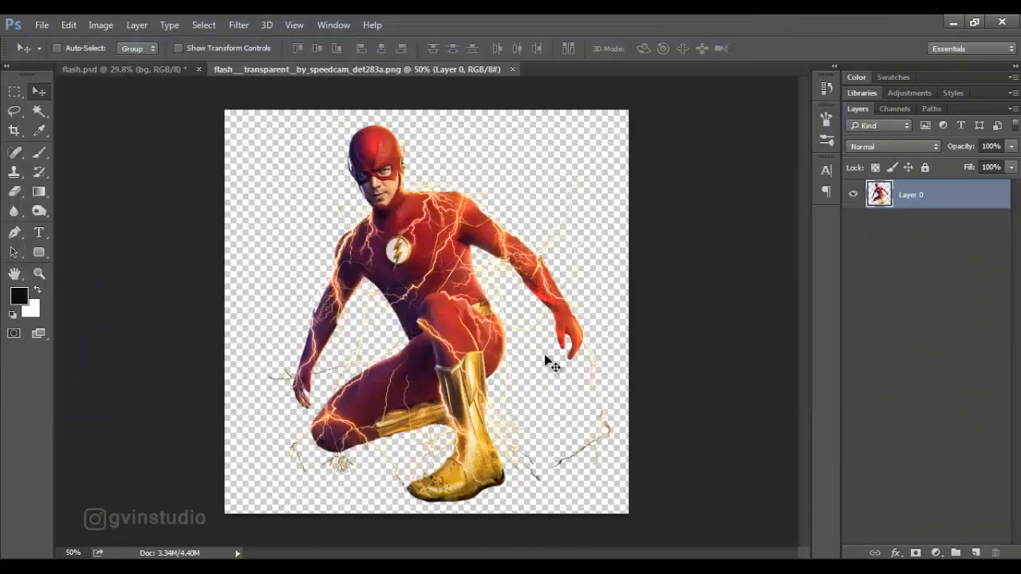
{"action": "left_click_drag", "start_coordinate": [508, 326], "coordinate": [491, 405]}
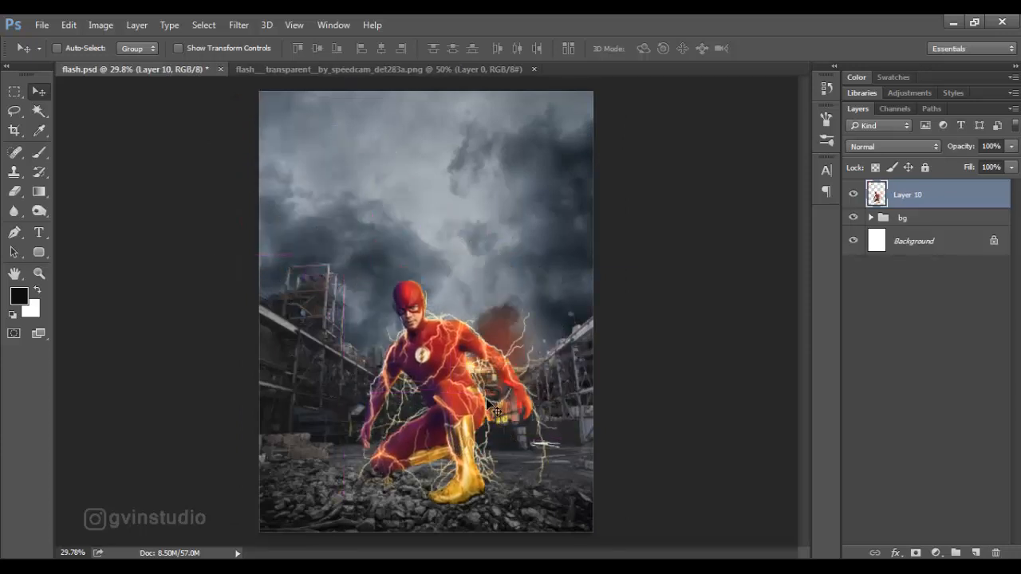
Enlarge the Flash figure to about 124.6% and position it kneeling on the foreground rubble.
{"action": "key", "text": "ctrl+t"}
{"action": "left_click_drag", "start_coordinate": [341, 282], "coordinate": [288, 226]}
{"action": "left_click_drag", "start_coordinate": [491, 398], "coordinate": [518, 418]}
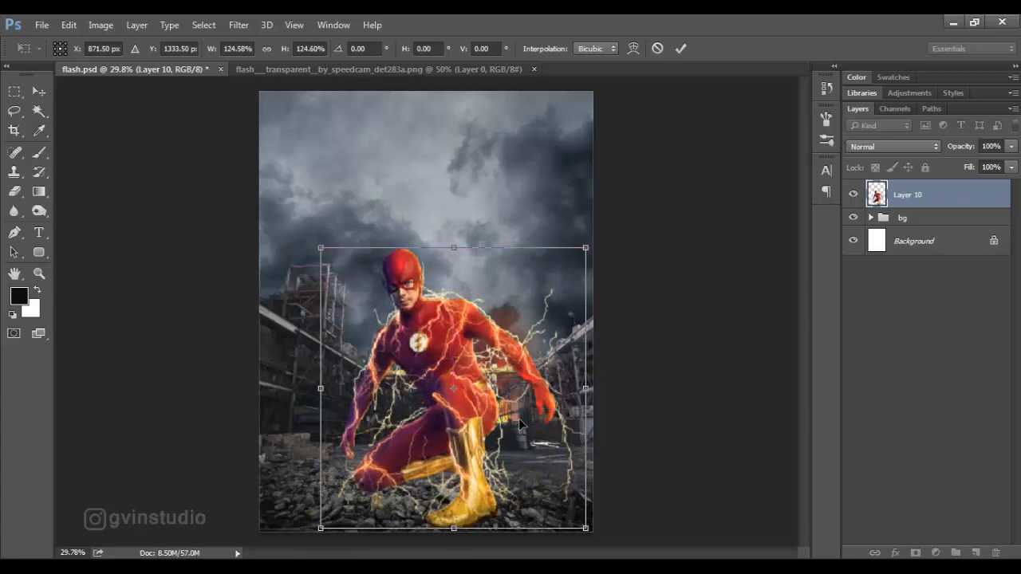
{"action": "left_click", "coordinate": [680, 48]}
{"action": "left_click_drag", "start_coordinate": [677, 235], "coordinate": [674, 238]}
{"action": "scroll", "coordinate": [602, 268], "scroll_direction": "down", "scroll_amount": 3}
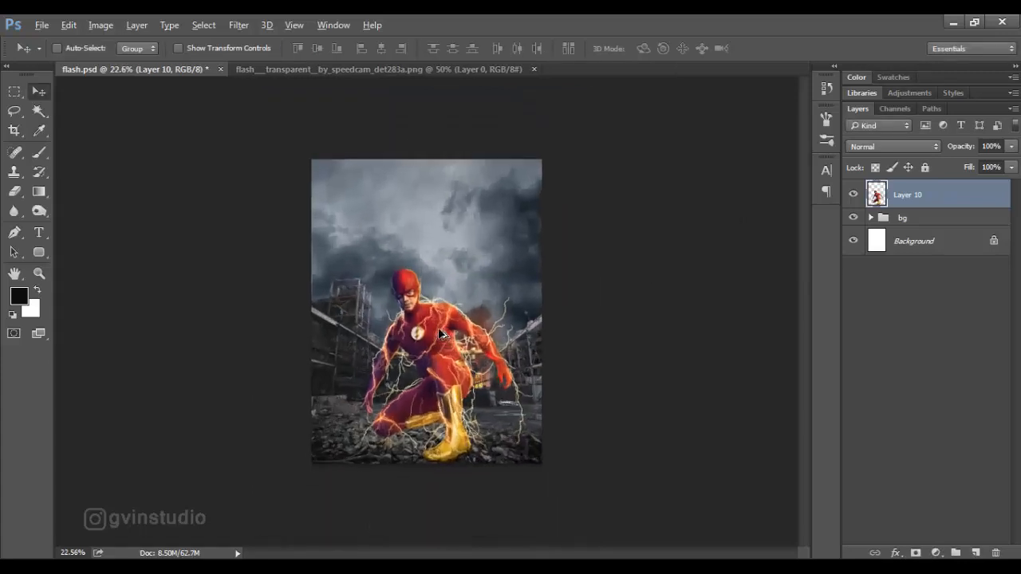
{"action": "scroll", "coordinate": [472, 346], "scroll_direction": "up", "scroll_amount": 3}
{"action": "left_click_drag", "start_coordinate": [476, 348], "coordinate": [482, 351]}
Scale the Flash figure down to about 94.7% and nudge it into place on the rubble.
{"action": "key", "text": "ctrl+t"}
{"action": "left_click_drag", "start_coordinate": [590, 247], "coordinate": [580, 266]}
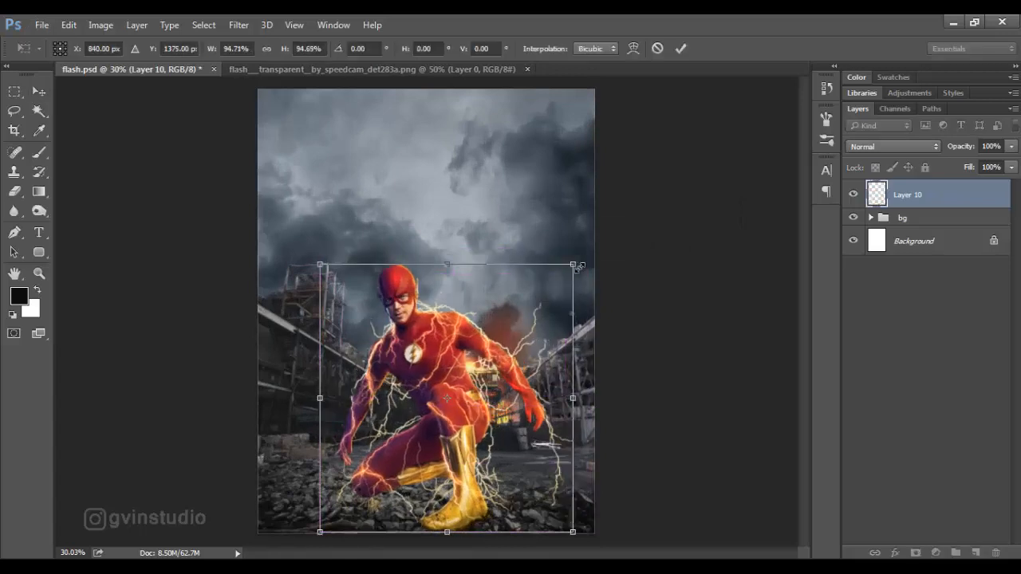
{"action": "left_click", "coordinate": [680, 49]}
{"action": "left_click_drag", "start_coordinate": [487, 345], "coordinate": [495, 342]}
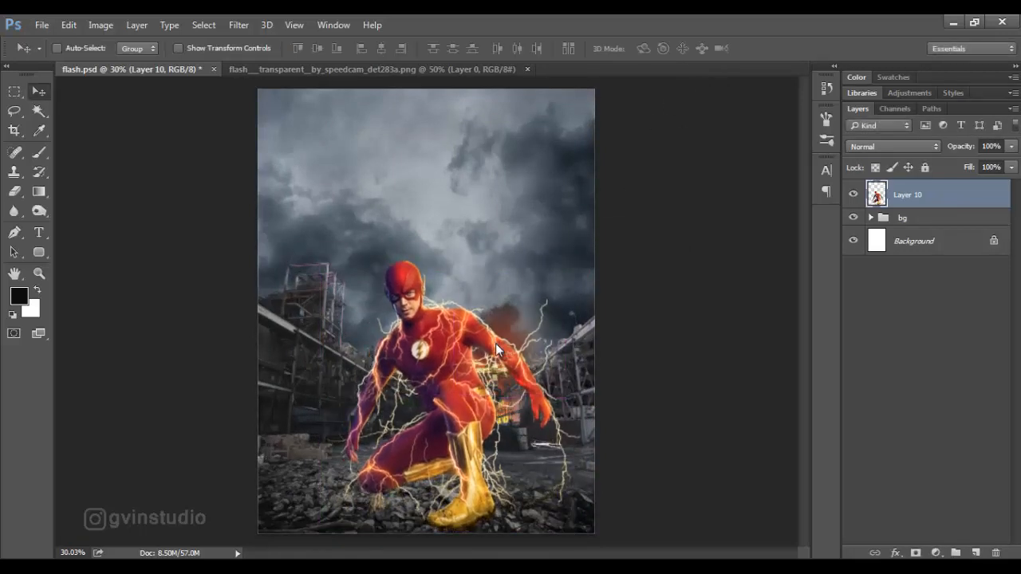
Convert Layer 10 to a smart object and grade it in Camera Raw with Highlights +6, Shadows -11, Whites -5, Blacks -12, Clarity +33 and Saturation -28.
{"action": "right_click", "coordinate": [934, 192]}
{"action": "left_click", "coordinate": [709, 213]}
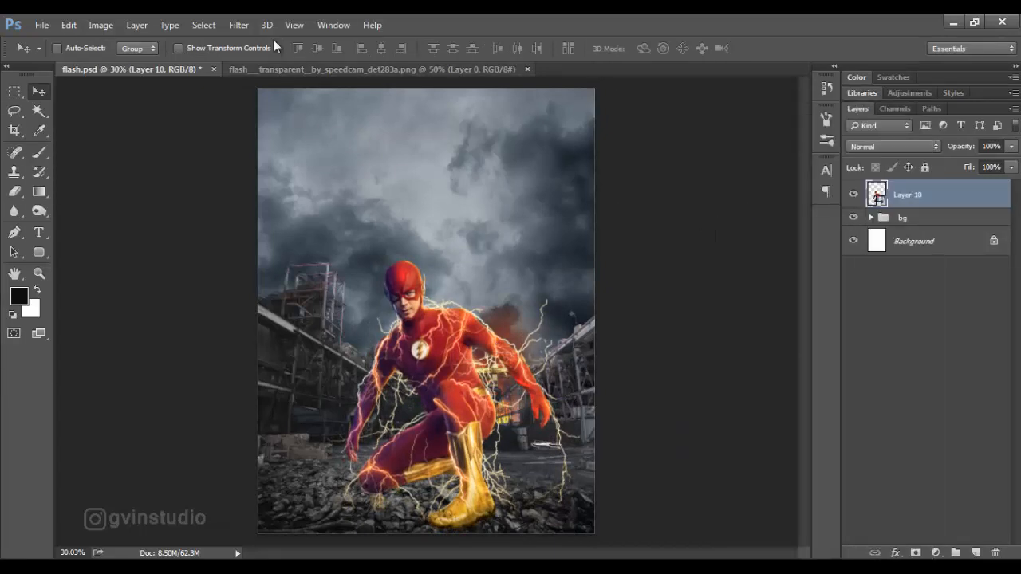
{"action": "left_click", "coordinate": [239, 25]}
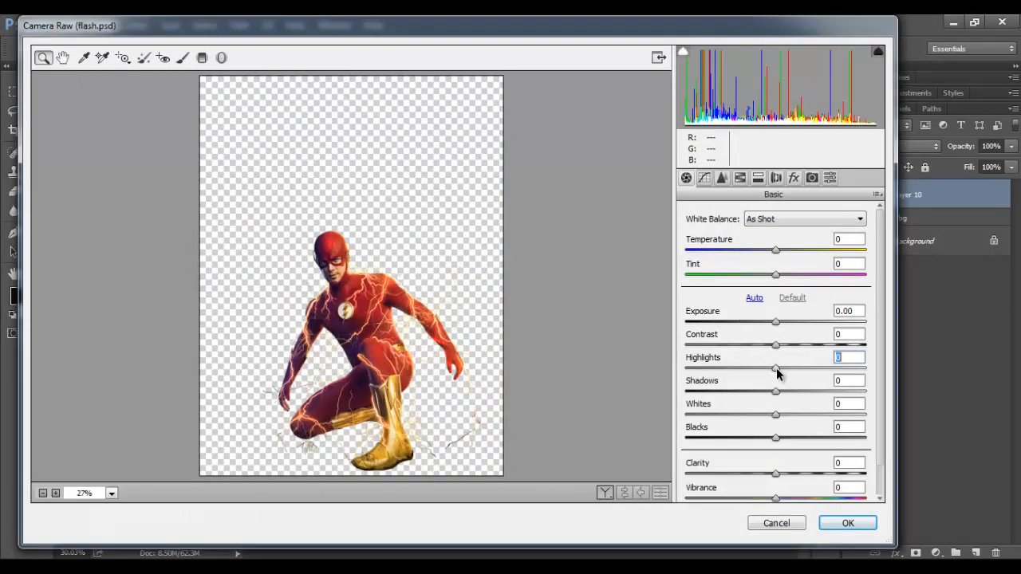
{"action": "left_click_drag", "start_coordinate": [777, 369], "coordinate": [767, 393]}
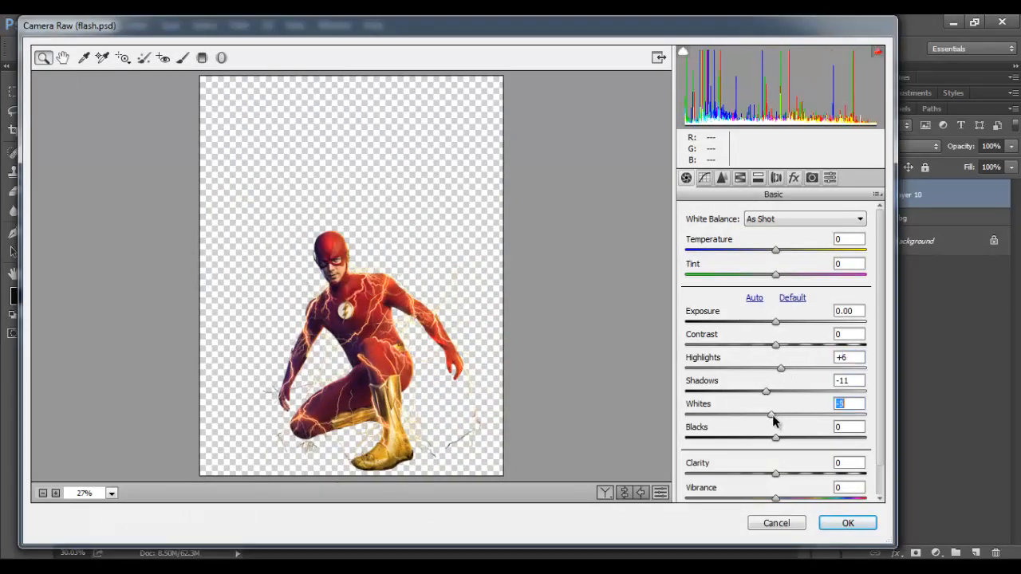
{"action": "left_click_drag", "start_coordinate": [774, 437], "coordinate": [764, 440]}
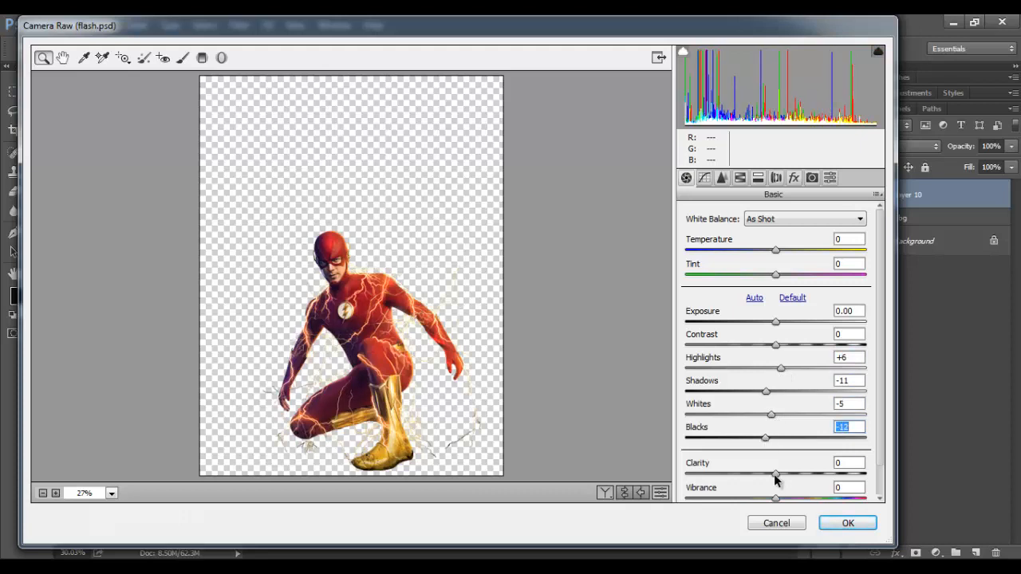
{"action": "left_click_drag", "start_coordinate": [774, 476], "coordinate": [756, 498]}
{"action": "scroll", "coordinate": [797, 474], "scroll_direction": "down", "scroll_amount": 1}
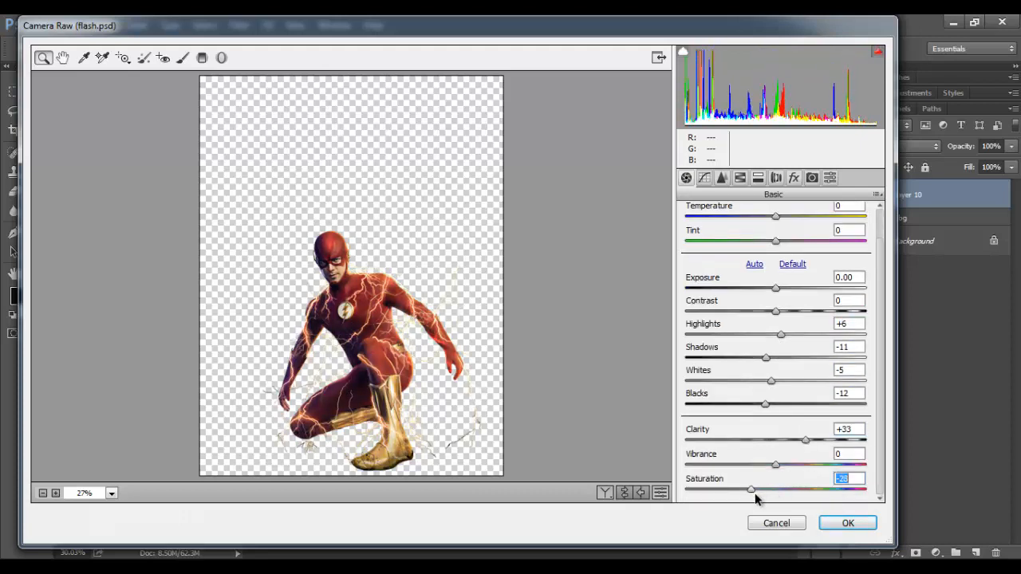
{"action": "left_click", "coordinate": [837, 523]}
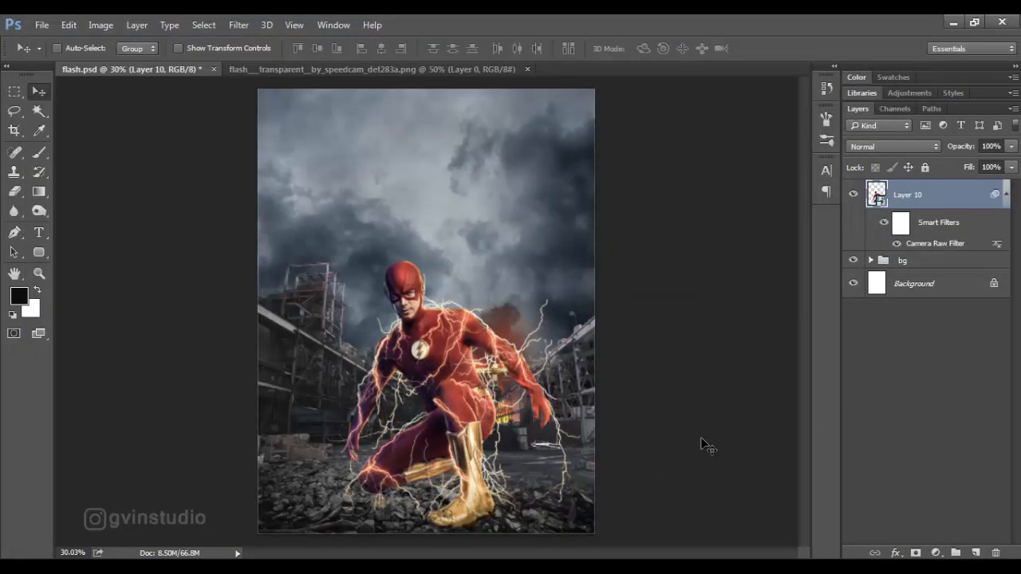
{"action": "scroll", "coordinate": [505, 435], "scroll_direction": "down", "scroll_amount": 3}
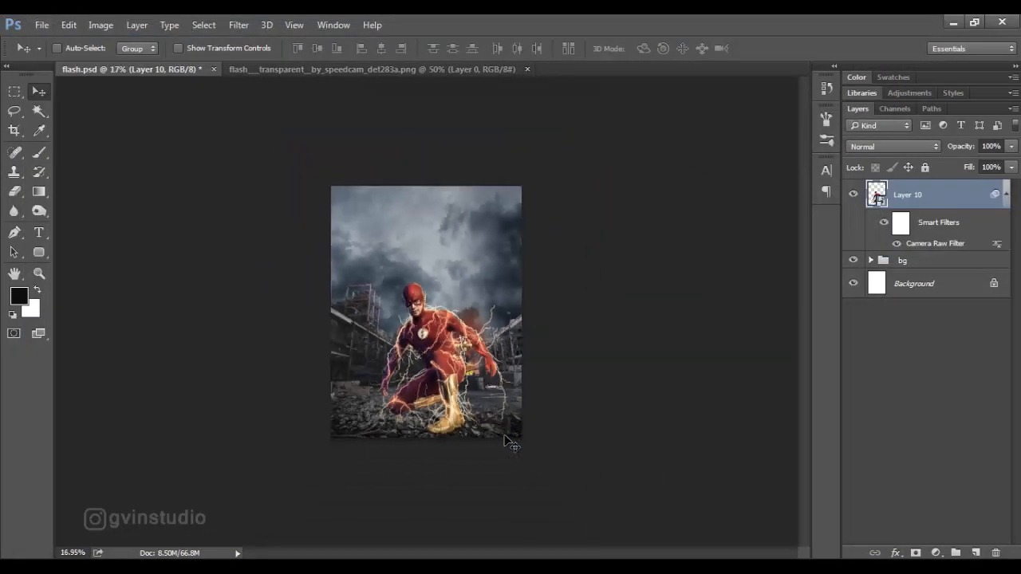
{"action": "scroll", "coordinate": [473, 369], "scroll_direction": "up", "scroll_amount": 1}
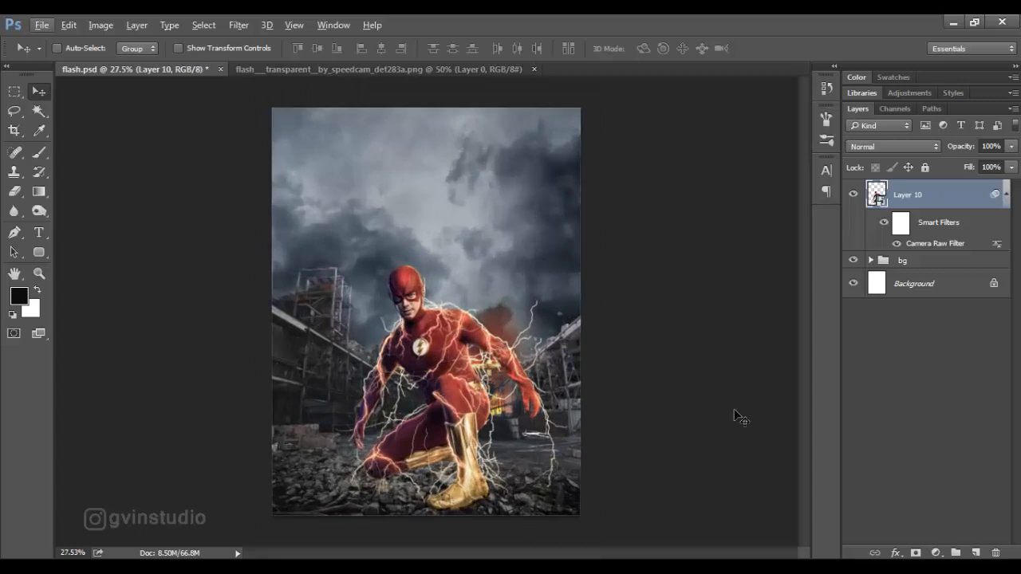
Add a new Overlay layer filled with 50% gray, clipped to the Flash figure on Layer 10.
{"action": "left_click", "coordinate": [1005, 196]}
{"action": "left_click", "coordinate": [977, 553], "text": "alt"}
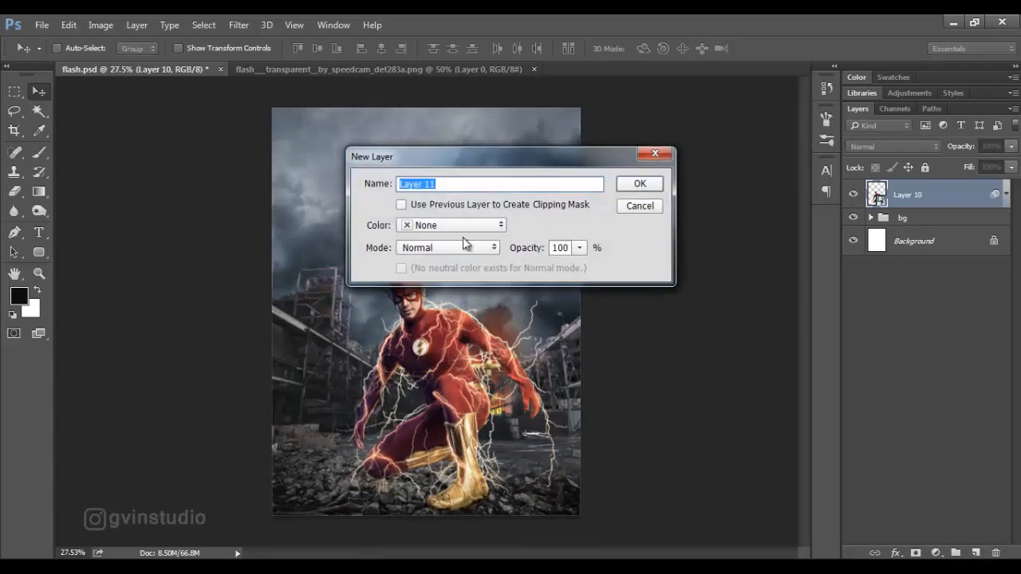
{"action": "left_click", "coordinate": [401, 204]}
{"action": "left_click", "coordinate": [447, 247]}
{"action": "left_click", "coordinate": [447, 176]}
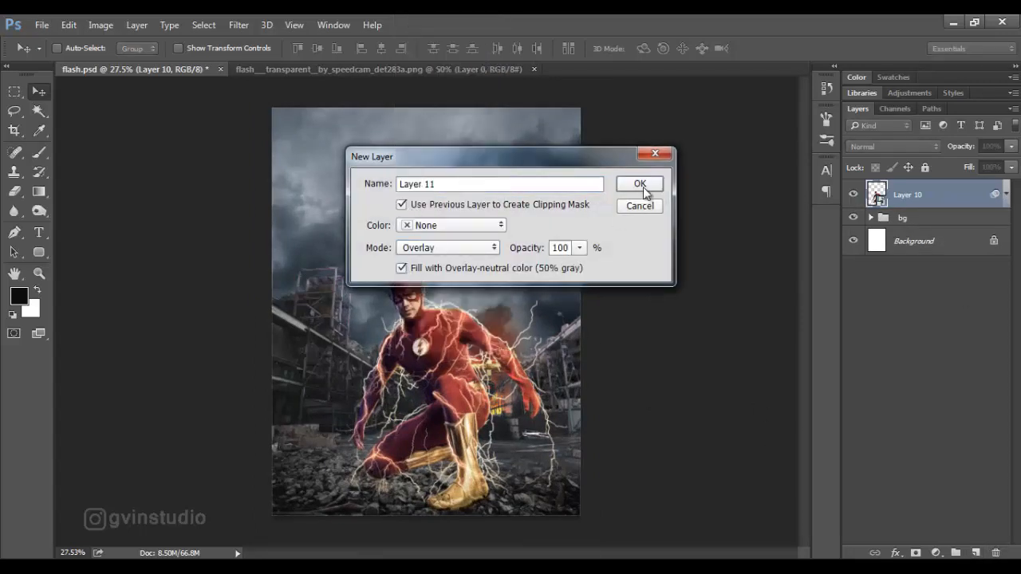
{"action": "left_click", "coordinate": [642, 185]}
Darken the shaded parts of the Flash figure on the gray Overlay layer with the Burn tool, Midtones range, 37% exposure.
{"action": "left_click", "coordinate": [40, 211]}
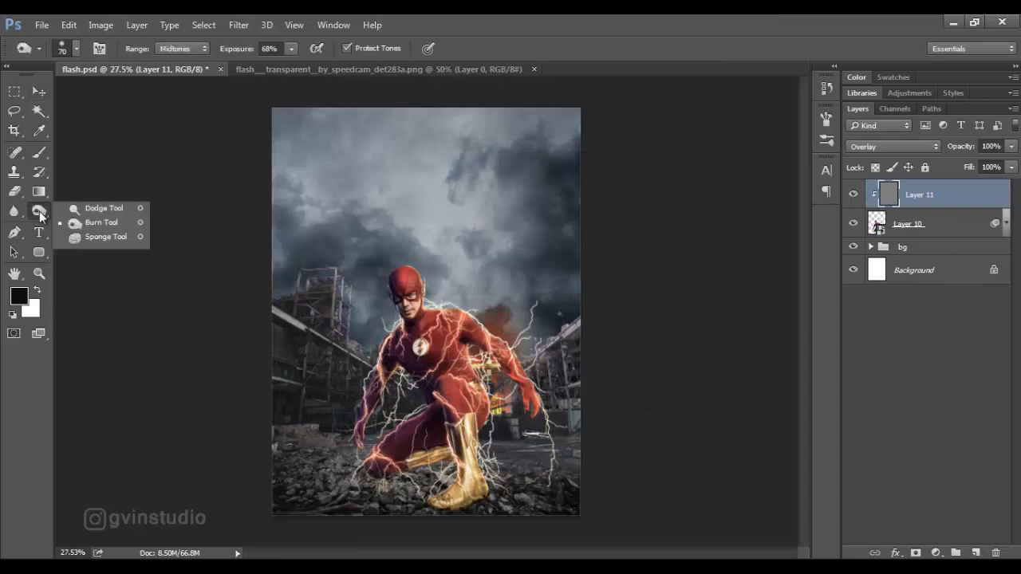
{"action": "left_click", "coordinate": [80, 223]}
{"action": "key", "text": "bracketright"}
{"action": "key", "text": "bracketright"}
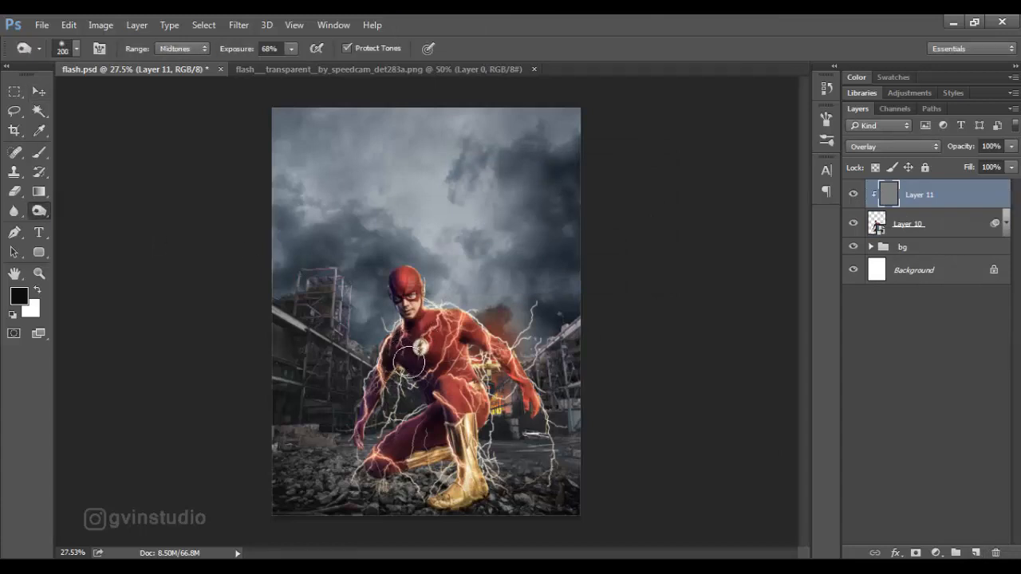
{"action": "key", "text": "ctrl+z"}
{"action": "left_click_drag", "start_coordinate": [242, 53], "coordinate": [219, 55]}
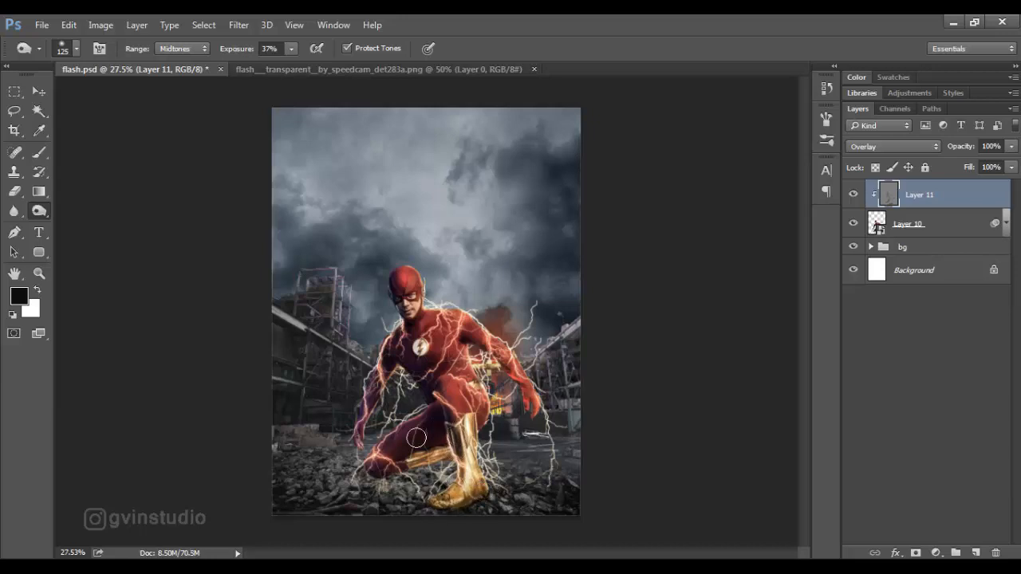
Brighten the lit parts of the Flash figure on the gray Overlay layer with the Dodge tool, Midtones range, 46% exposure.
{"action": "left_click_drag", "start_coordinate": [37, 210], "coordinate": [88, 211]}
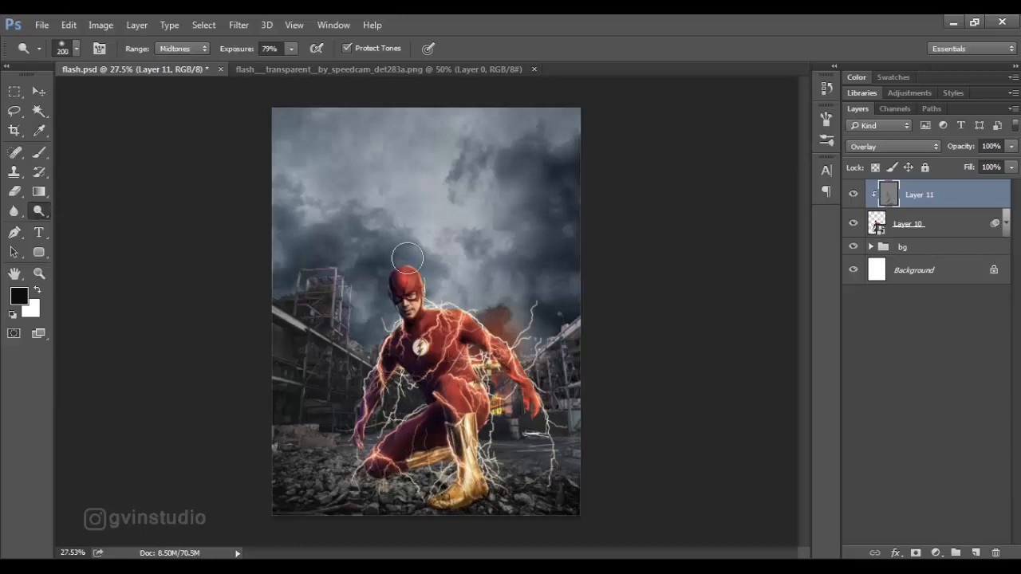
{"action": "left_click_drag", "start_coordinate": [244, 53], "coordinate": [222, 58]}
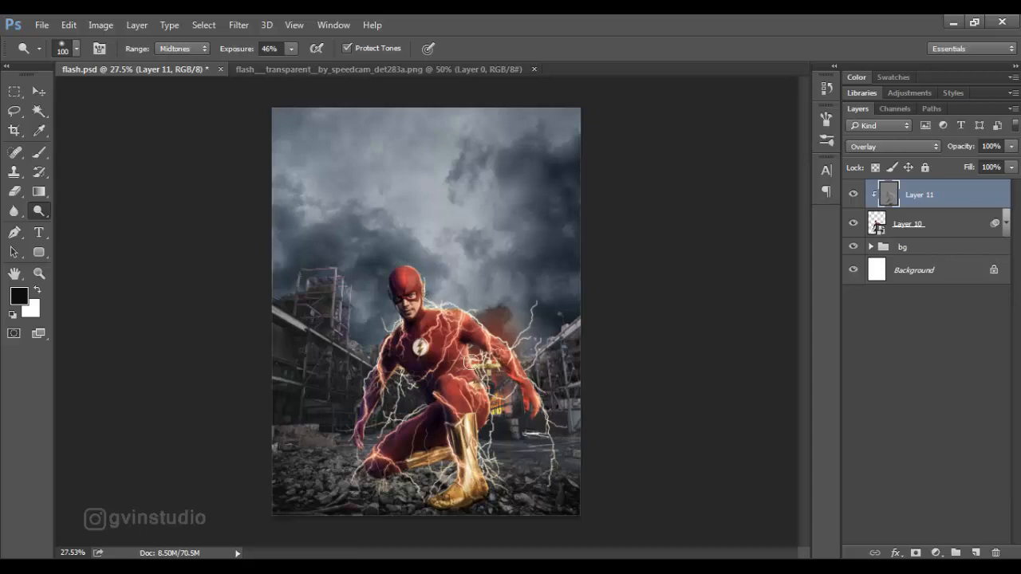
{"action": "left_click_drag", "start_coordinate": [480, 364], "coordinate": [475, 455]}
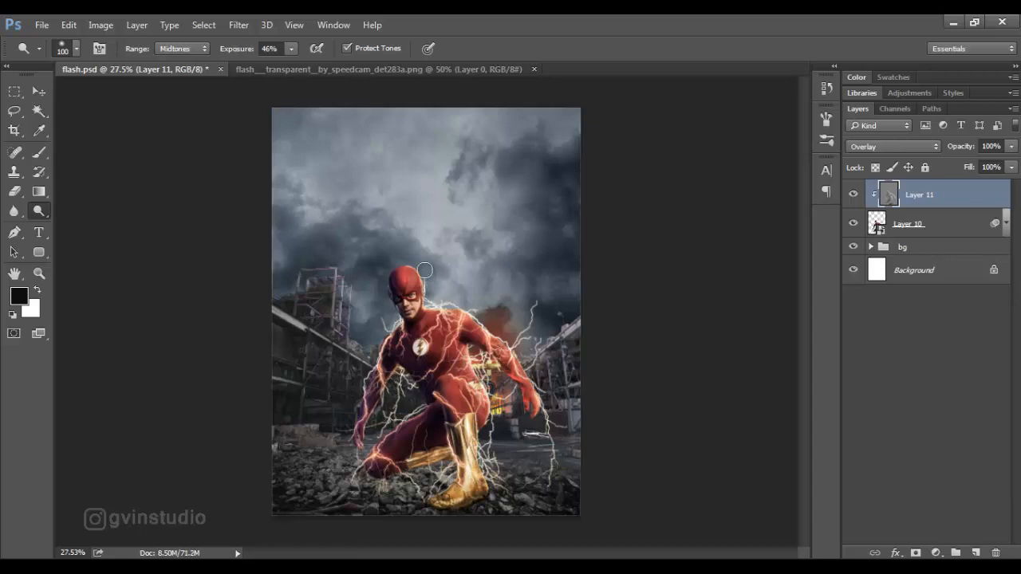
{"action": "left_click", "coordinate": [38, 91]}
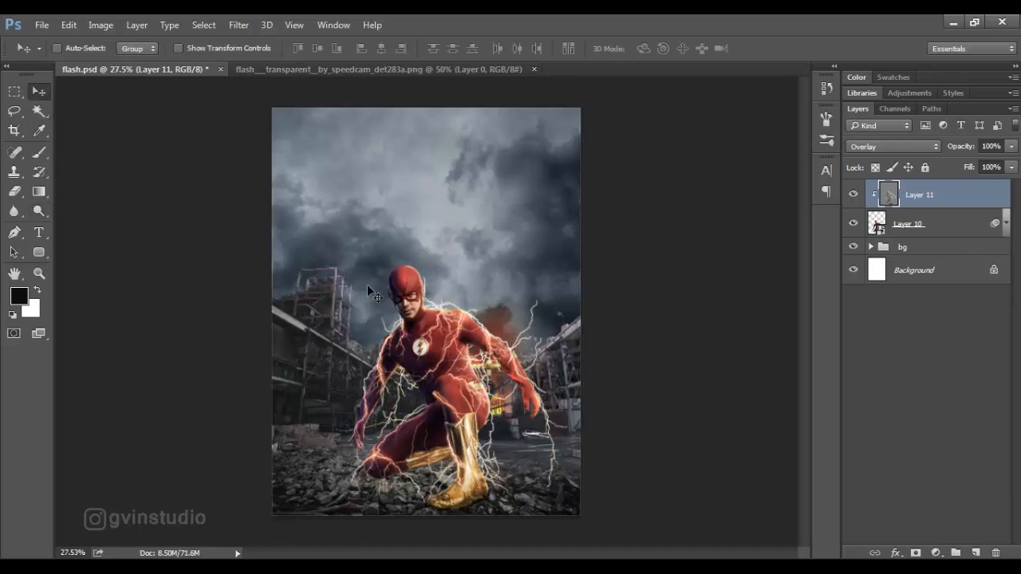
Close the flash__transparent__by_speedcam_det283a.png source document.
{"action": "scroll", "coordinate": [435, 353], "scroll_direction": "down", "scroll_amount": 5}
{"action": "scroll", "coordinate": [435, 354], "scroll_direction": "up", "scroll_amount": 5}
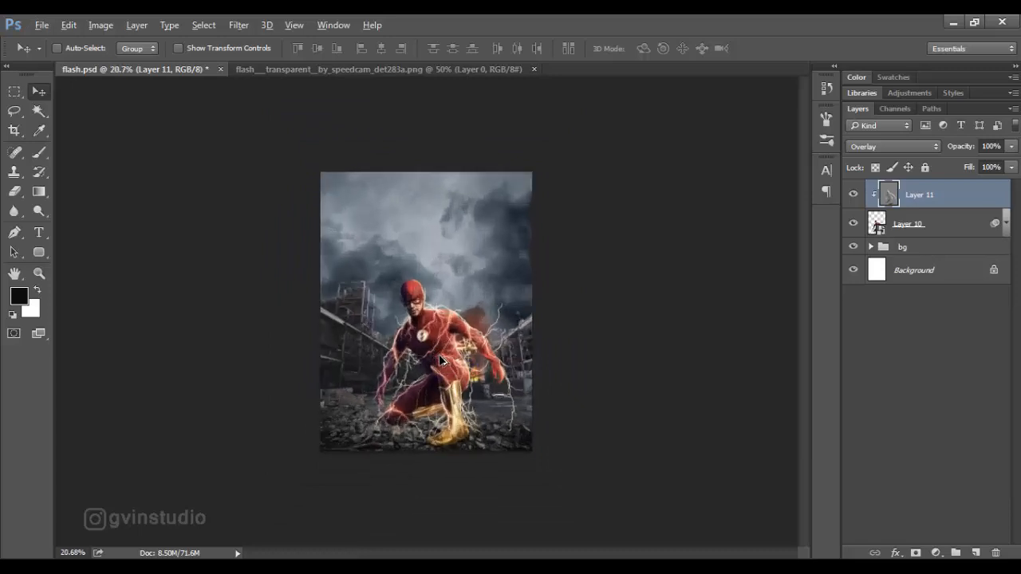
{"action": "left_click", "coordinate": [535, 70]}
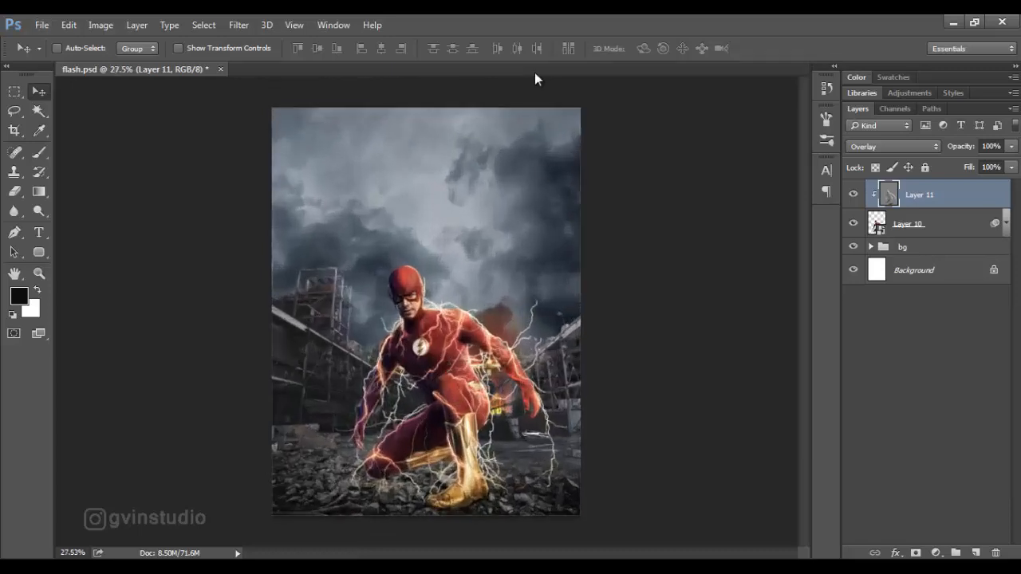
Add a Brightness/Contrast adjustment clipped to Layer 10 and strongly raise the figure's brightness.
{"action": "left_click", "coordinate": [907, 227]}
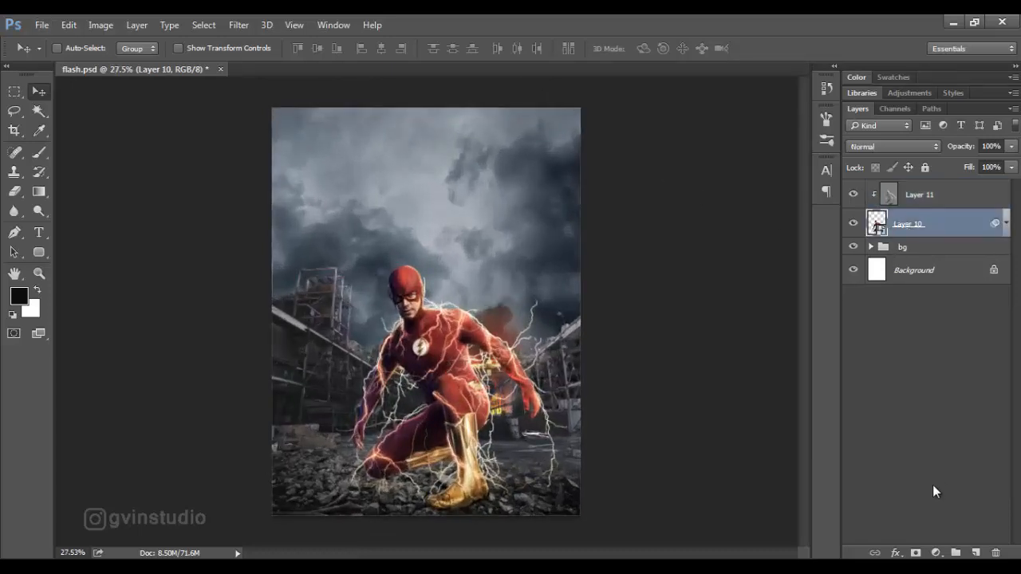
{"action": "left_click", "coordinate": [936, 553]}
{"action": "left_click", "coordinate": [929, 283]}
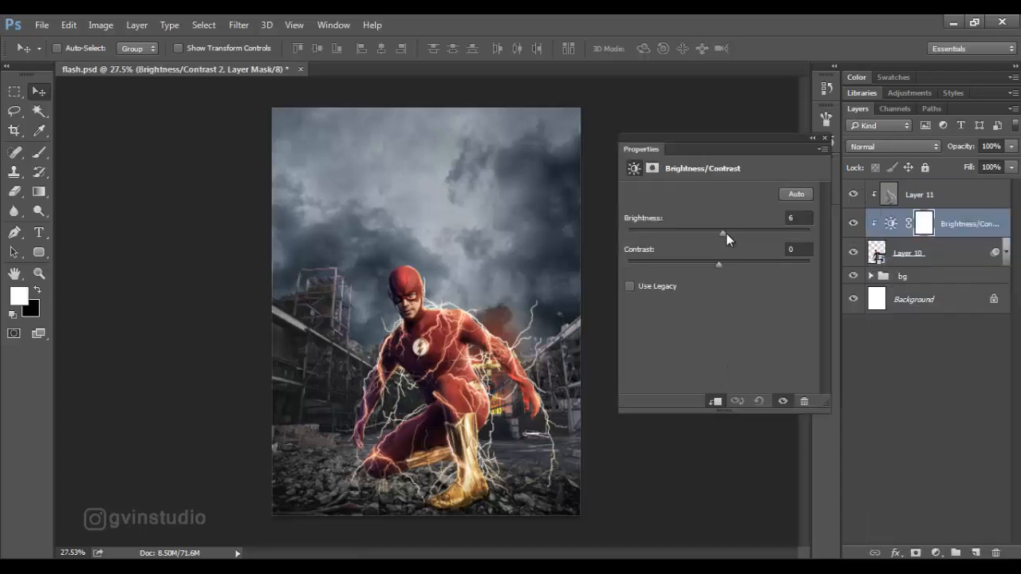
{"action": "left_click_drag", "start_coordinate": [726, 233], "coordinate": [754, 233]}
{"action": "left_click", "coordinate": [826, 140]}
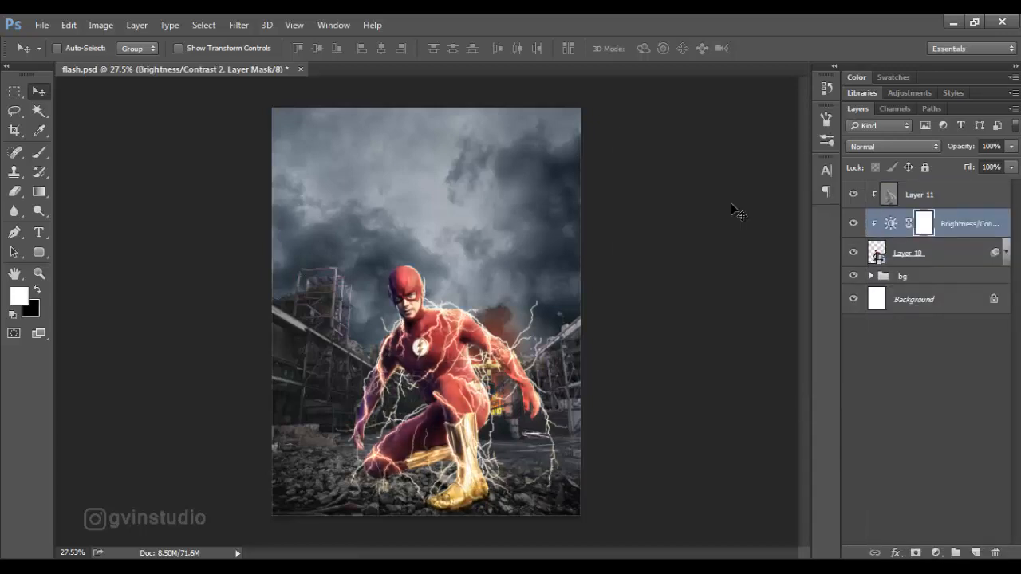
Select the bright lightning on Layer 10 with the Magic Wand at tolerance 32, with Contiguous off.
{"action": "left_click", "coordinate": [902, 260]}
{"action": "left_click", "coordinate": [39, 112]}
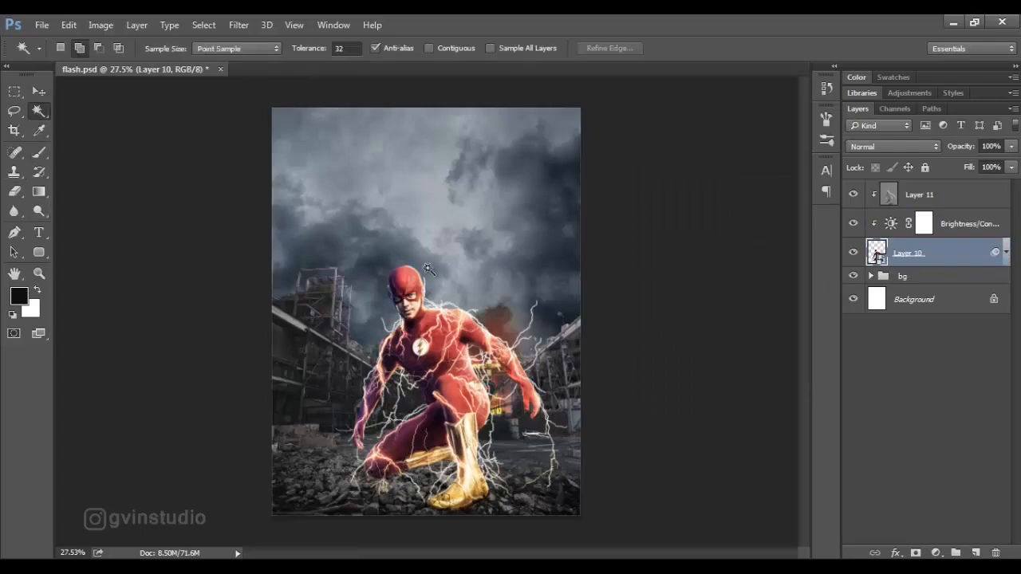
{"action": "scroll", "coordinate": [365, 366], "scroll_direction": "up", "scroll_amount": 5}
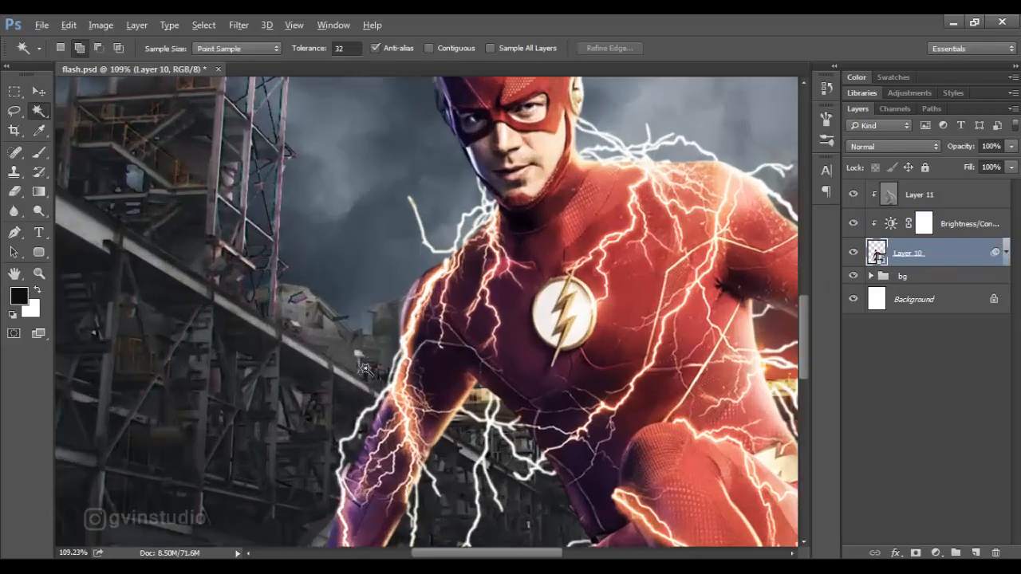
{"action": "left_click", "coordinate": [413, 329]}
{"action": "scroll", "coordinate": [414, 328], "scroll_direction": "down", "scroll_amount": 4}
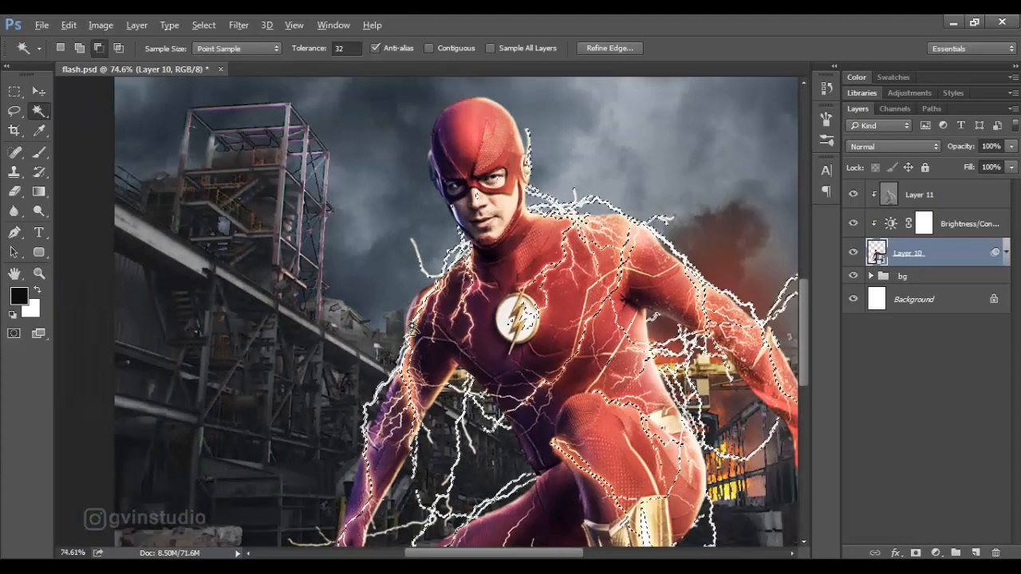
{"action": "scroll", "coordinate": [413, 328], "scroll_direction": "down", "scroll_amount": 8}
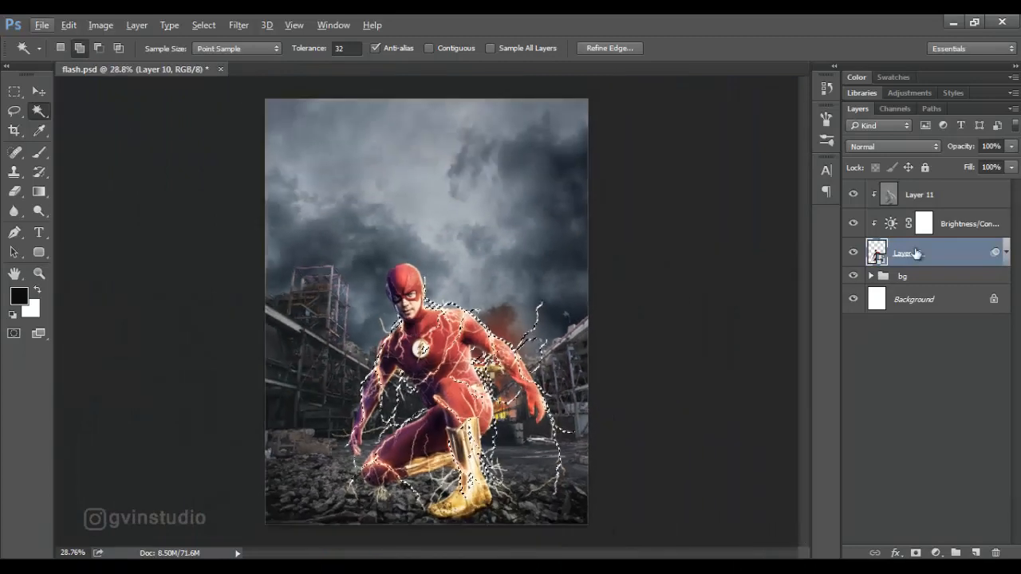
Fill the lightning selection with black on the Brightness/Contrast layer mask, and deselect.
{"action": "left_click", "coordinate": [924, 225]}
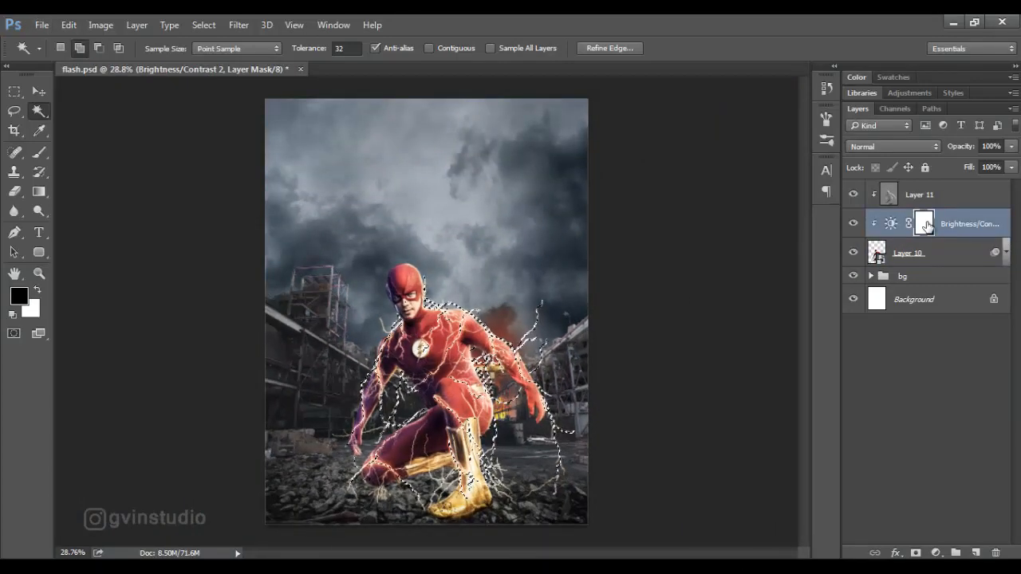
{"action": "key", "text": "alt+BackSpace"}
{"action": "key", "text": "ctrl+d"}
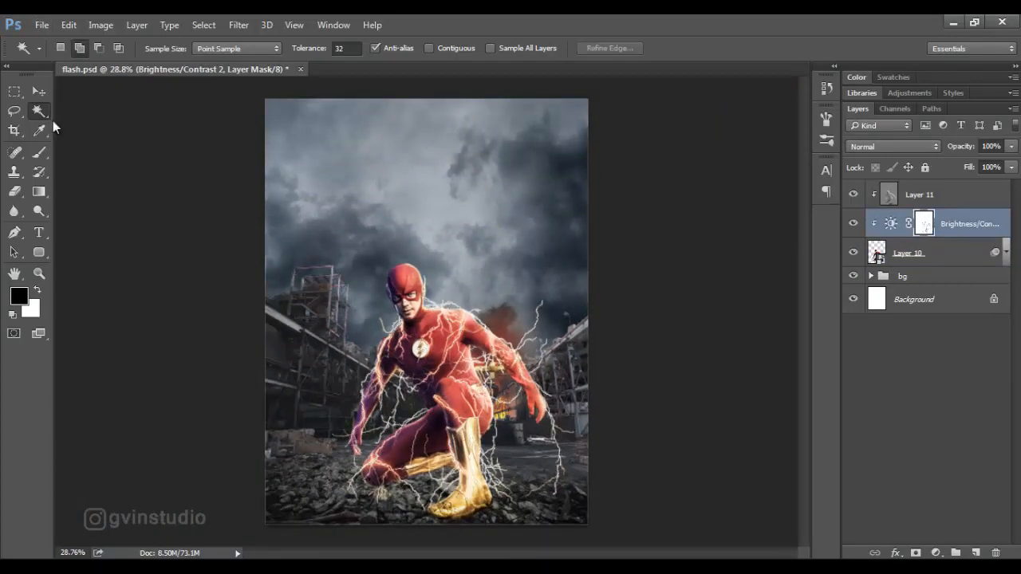
{"action": "key", "text": "v"}
Compare the Flash figure with and without the masked Brightness/Contrast adjustment.
{"action": "scroll", "coordinate": [662, 372], "scroll_direction": "up", "scroll_amount": 5}
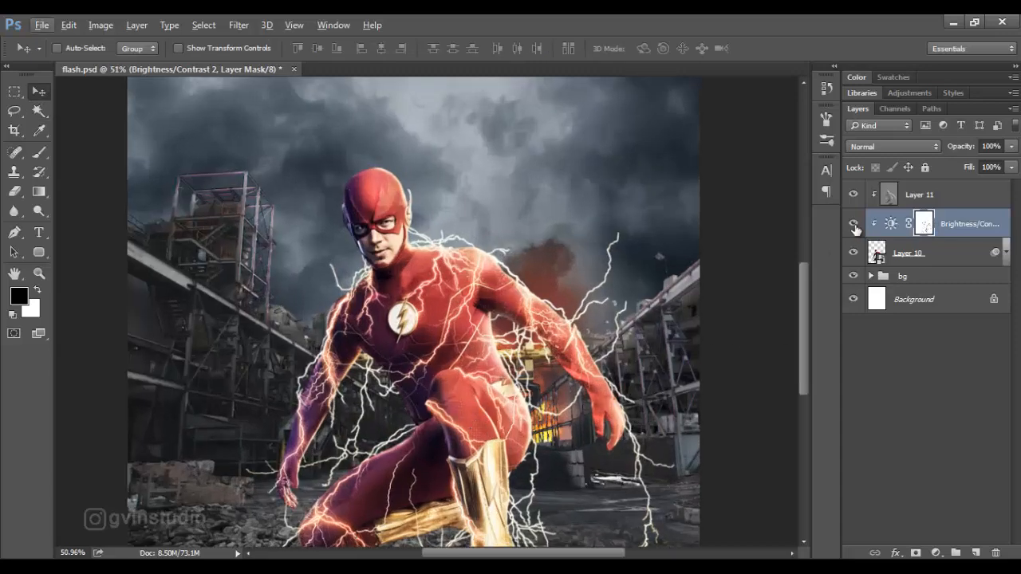
{"action": "left_click", "coordinate": [853, 225]}
{"action": "left_click", "coordinate": [853, 224]}
{"action": "left_click", "coordinate": [854, 225]}
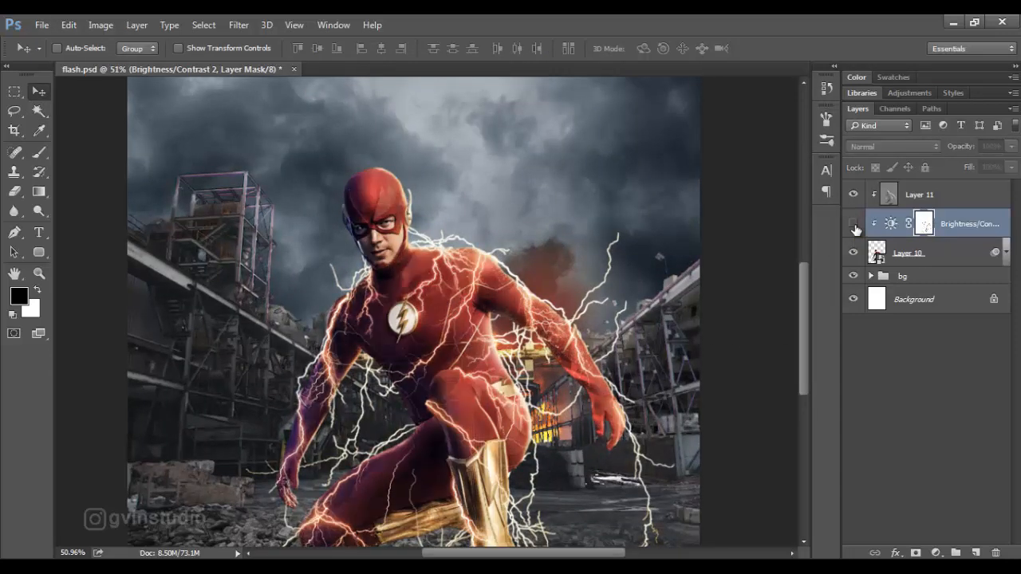
{"action": "left_click", "coordinate": [854, 225]}
{"action": "left_click", "coordinate": [853, 225]}
{"action": "left_click", "coordinate": [854, 225]}
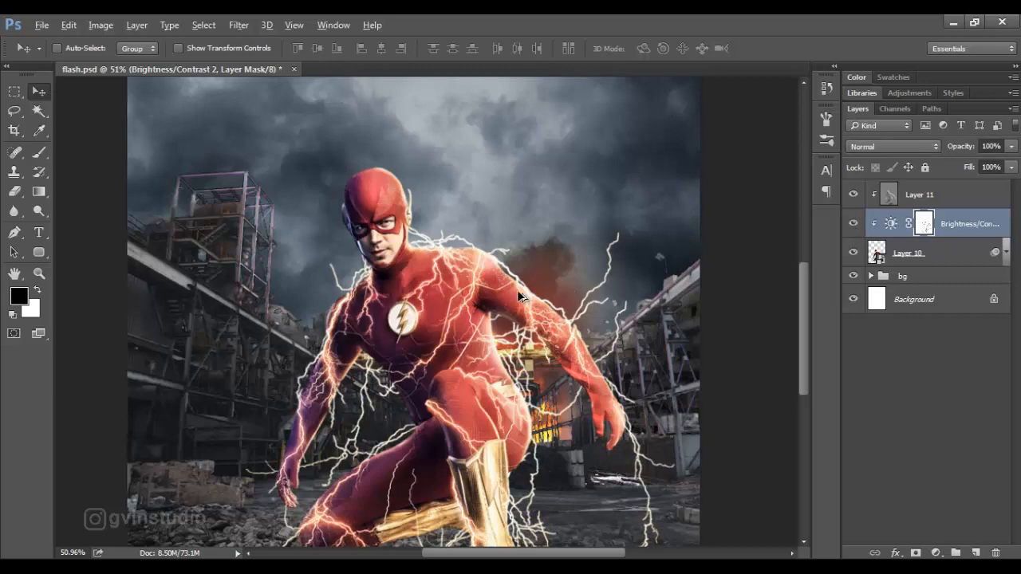
{"action": "scroll", "coordinate": [517, 289], "scroll_direction": "down", "scroll_amount": 5}
{"action": "scroll", "coordinate": [438, 392], "scroll_direction": "up", "scroll_amount": 3}
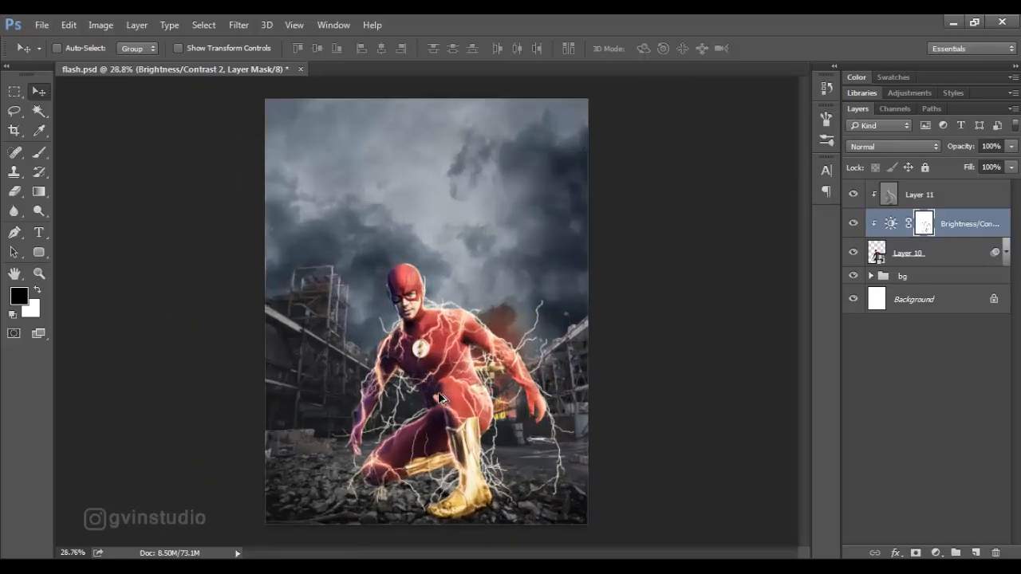
Set the figure's Brightness/Contrast adjustment to Brightness 27 and Contrast 10.
{"action": "double_click", "coordinate": [891, 226]}
{"action": "left_click_drag", "start_coordinate": [756, 230], "coordinate": [727, 264]}
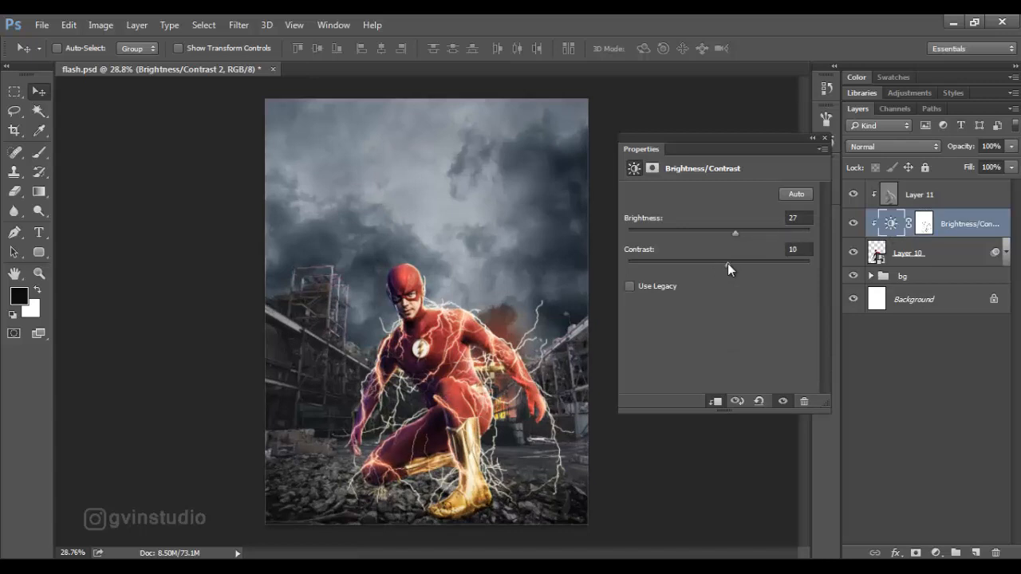
{"action": "left_click", "coordinate": [826, 139]}
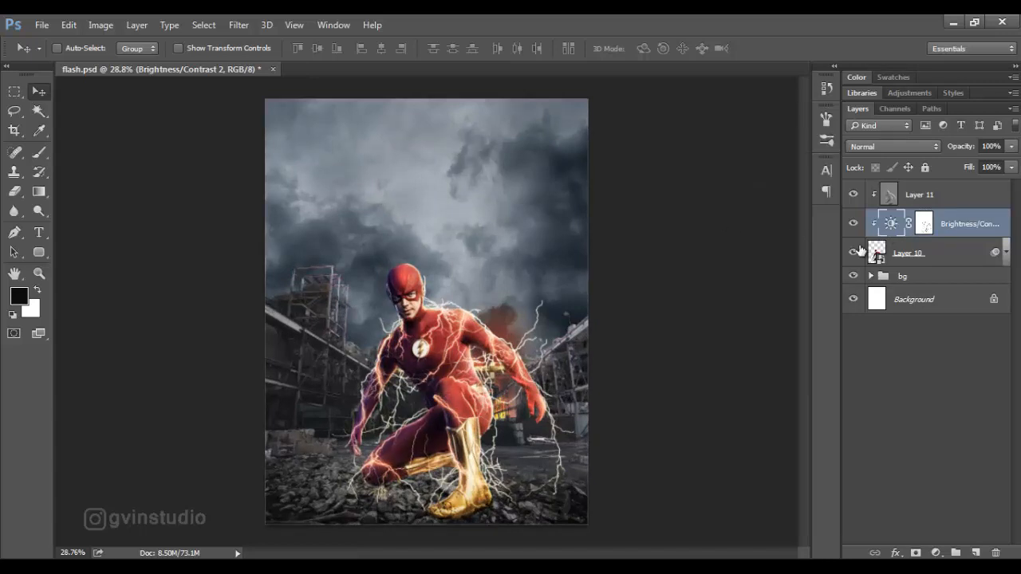
Add a new layer directly above the bg group and set its blend mode to Multiply.
{"action": "left_click", "coordinate": [909, 276]}
{"action": "left_click", "coordinate": [976, 553], "text": "alt"}
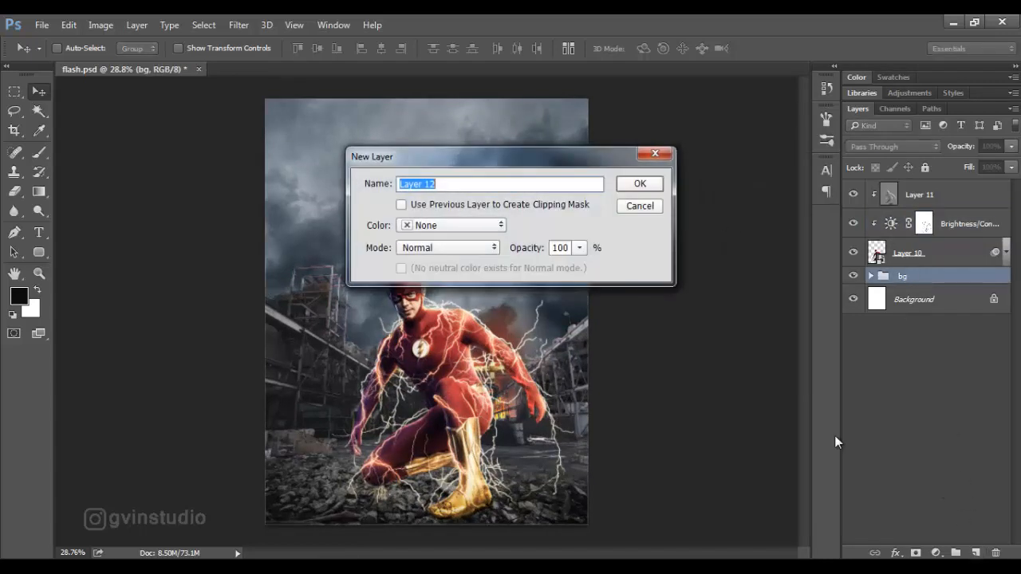
{"action": "left_click", "coordinate": [631, 184]}
{"action": "left_click", "coordinate": [39, 152]}
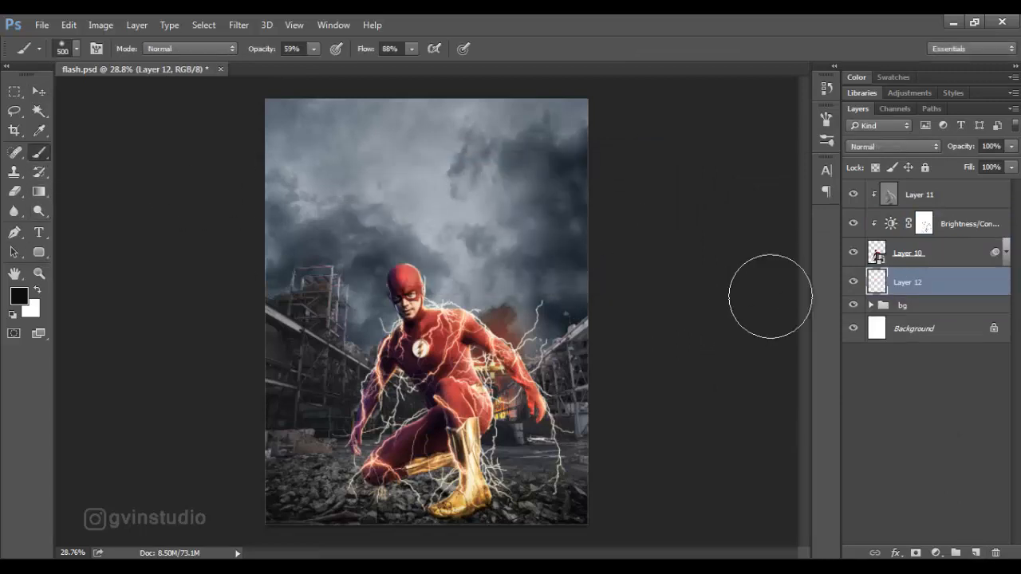
{"action": "left_click", "coordinate": [877, 147]}
{"action": "left_click", "coordinate": [868, 196]}
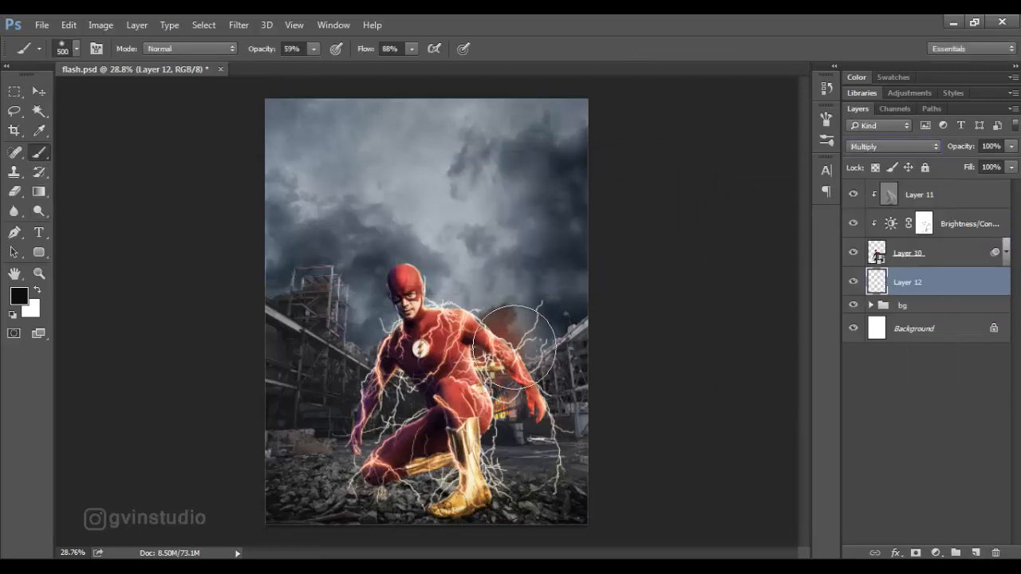
Paint a black ground shadow beneath the kneeling figure with a 200 px brush at 51% opacity and 71% flow.
{"action": "key", "text": "bracketleft"}
{"action": "key", "text": "bracketleft"}
{"action": "key", "text": "bracketleft"}
{"action": "key", "text": "bracketleft"}
{"action": "key", "text": "bracketleft"}
{"action": "key", "text": "bracketleft"}
{"action": "key", "text": "bracketleft"}
{"action": "key", "text": "bracketleft"}
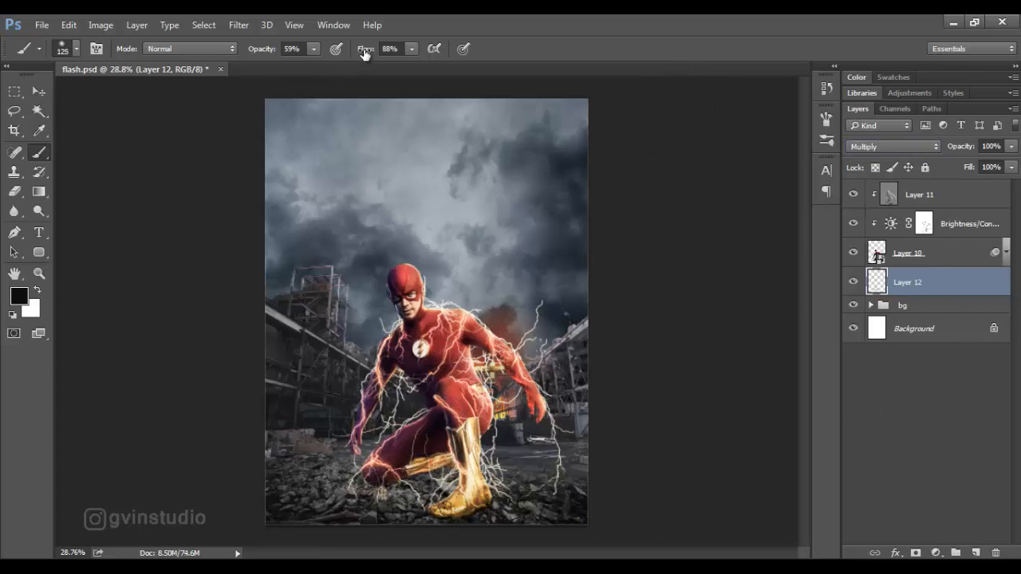
{"action": "left_click_drag", "start_coordinate": [365, 54], "coordinate": [352, 54]}
{"action": "left_click_drag", "start_coordinate": [257, 55], "coordinate": [251, 55]}
{"action": "key", "text": "bracketright"}
{"action": "key", "text": "bracketright"}
{"action": "key", "text": "bracketright"}
{"action": "mouse_move", "coordinate": [385, 484]}
{"action": "left_mouse_down"}
{"action": "mouse_move", "coordinate": [442, 464]}
{"action": "mouse_move", "coordinate": [466, 510]}
{"action": "mouse_move", "coordinate": [443, 520]}
{"action": "mouse_move", "coordinate": [481, 507]}
{"action": "mouse_move", "coordinate": [432, 517]}
{"action": "mouse_move", "coordinate": [477, 498]}
{"action": "left_mouse_up"}
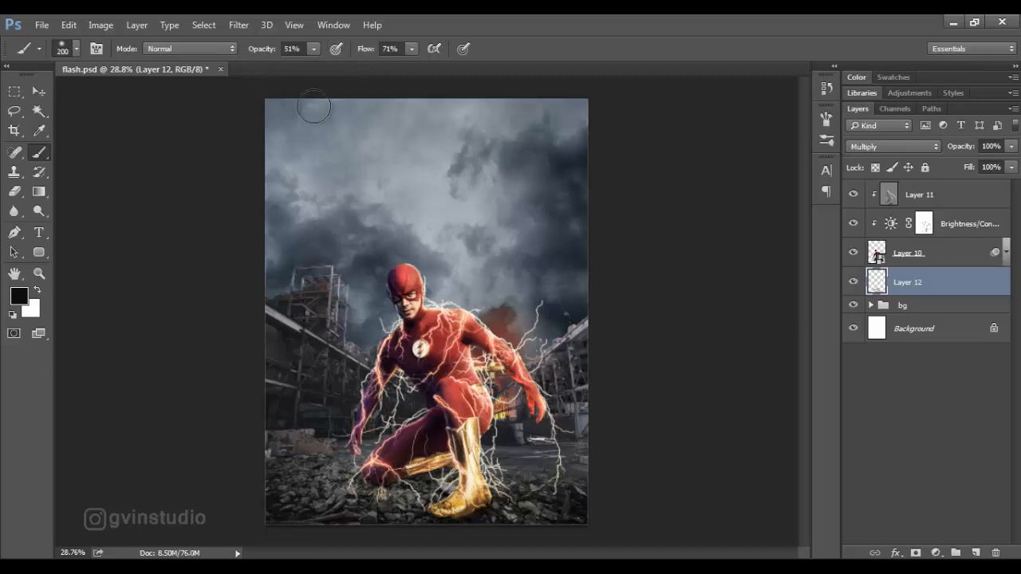
Build up the ground shadow between the knee and front boot with the brush at 24% opacity and 60% flow.
{"action": "left_click_drag", "start_coordinate": [363, 54], "coordinate": [354, 53]}
{"action": "left_click_drag", "start_coordinate": [274, 52], "coordinate": [265, 52]}
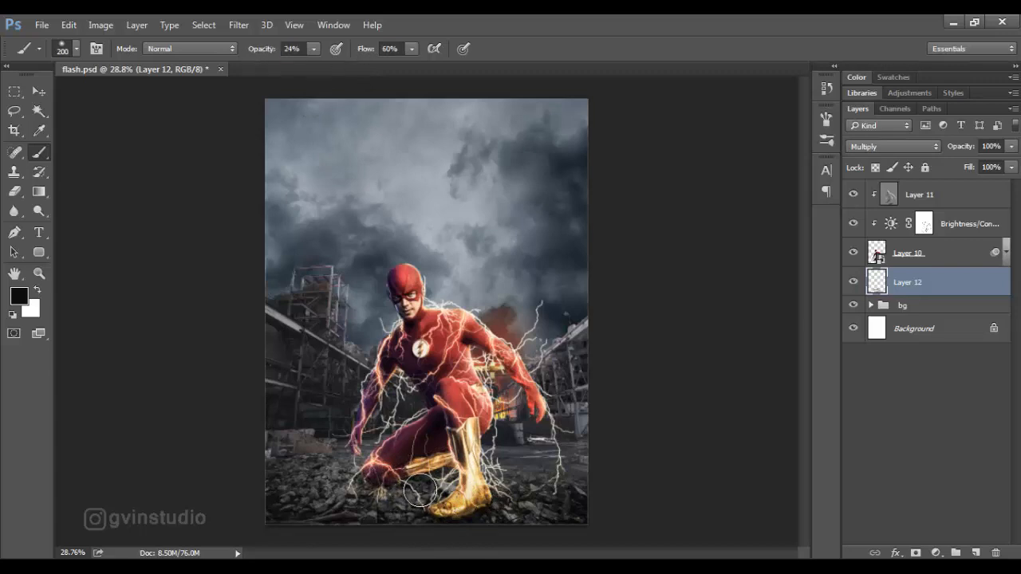
{"action": "mouse_move", "coordinate": [383, 504]}
{"action": "left_mouse_down"}
{"action": "mouse_move", "coordinate": [435, 488]}
{"action": "mouse_move", "coordinate": [421, 517]}
{"action": "left_mouse_up"}
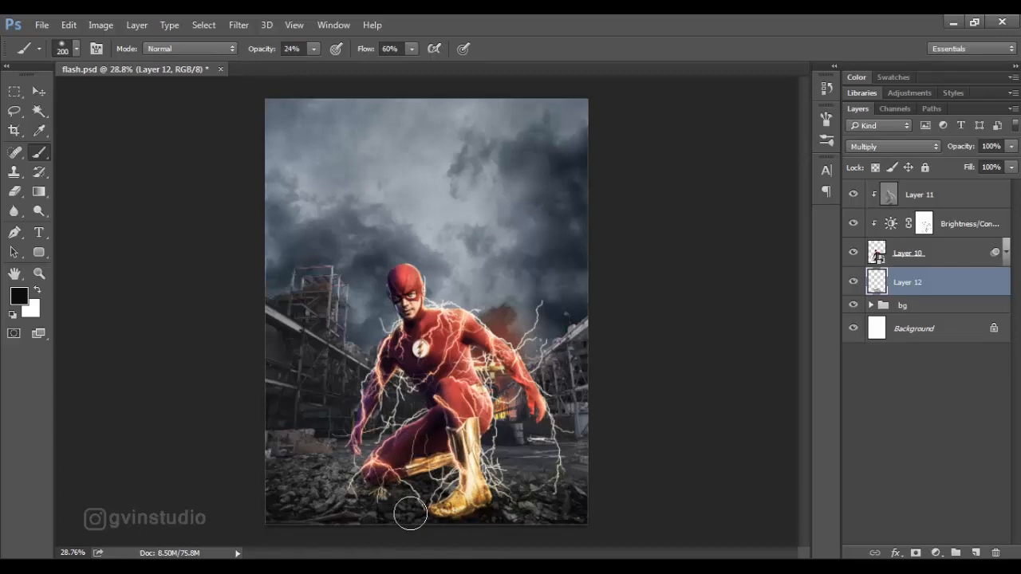
{"action": "key", "text": "bracketleft"}
{"action": "key", "text": "bracketleft"}
{"action": "key", "text": "v"}
{"action": "scroll", "coordinate": [433, 259], "scroll_direction": "down", "scroll_amount": 3}
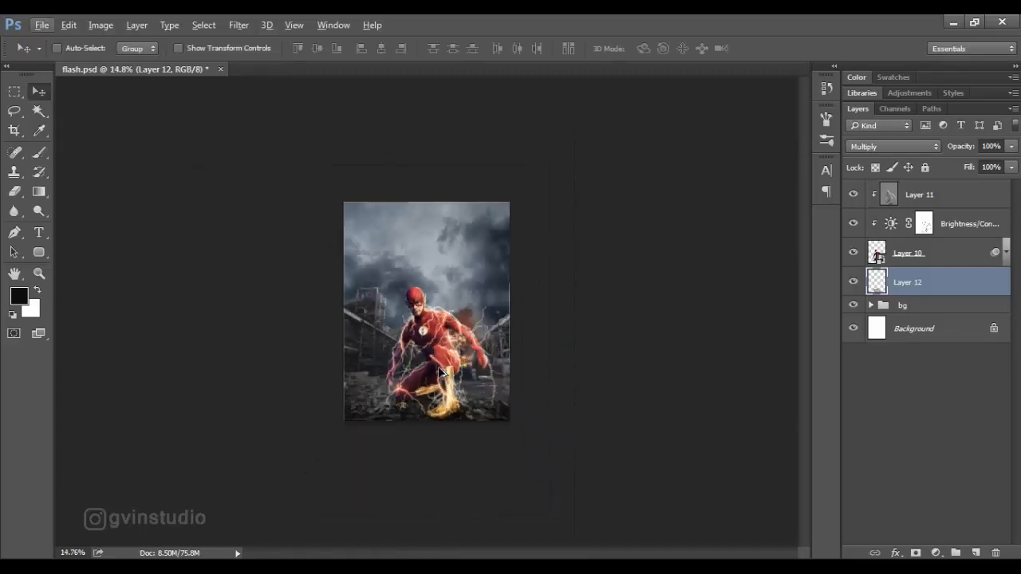
{"action": "scroll", "coordinate": [439, 372], "scroll_direction": "up", "scroll_amount": 1}
{"action": "scroll", "coordinate": [440, 372], "scroll_direction": "up", "scroll_amount": 2}
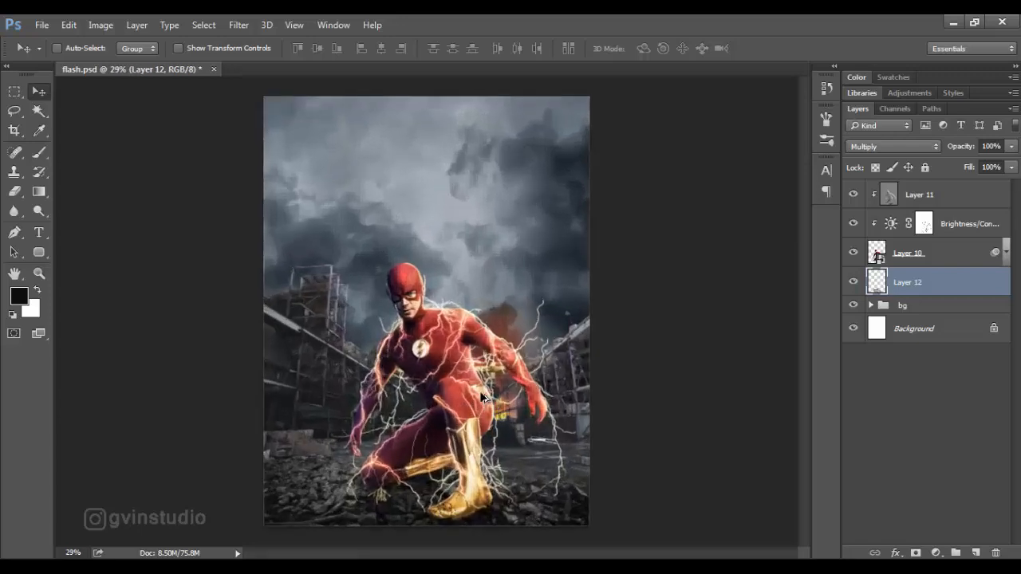
{"action": "scroll", "coordinate": [483, 397], "scroll_direction": "down", "scroll_amount": 1}
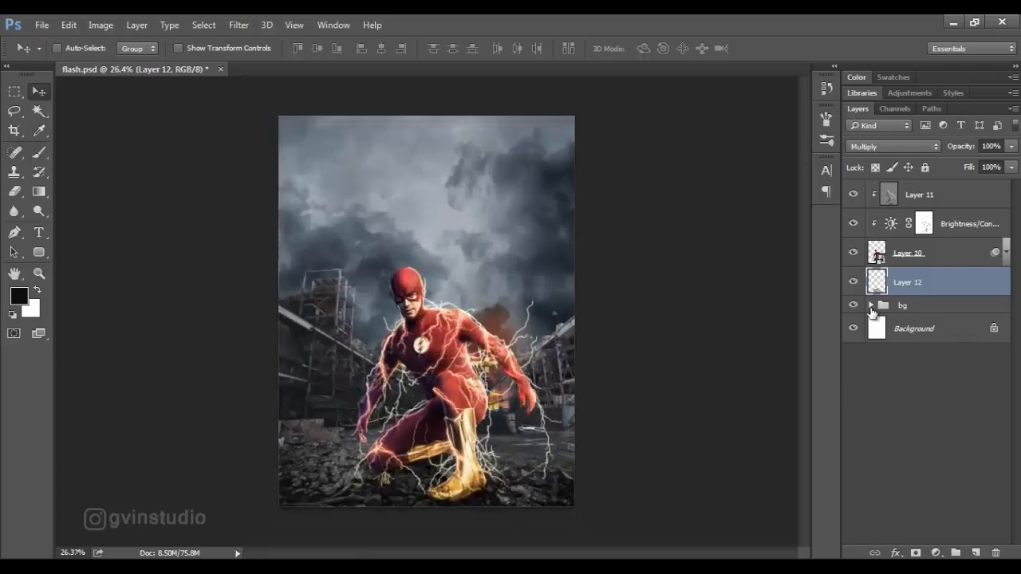
Add a Brightness/Contrast adjustment above the bg group with Brightness 74, and invert its mask to black.
{"action": "left_click", "coordinate": [903, 308]}
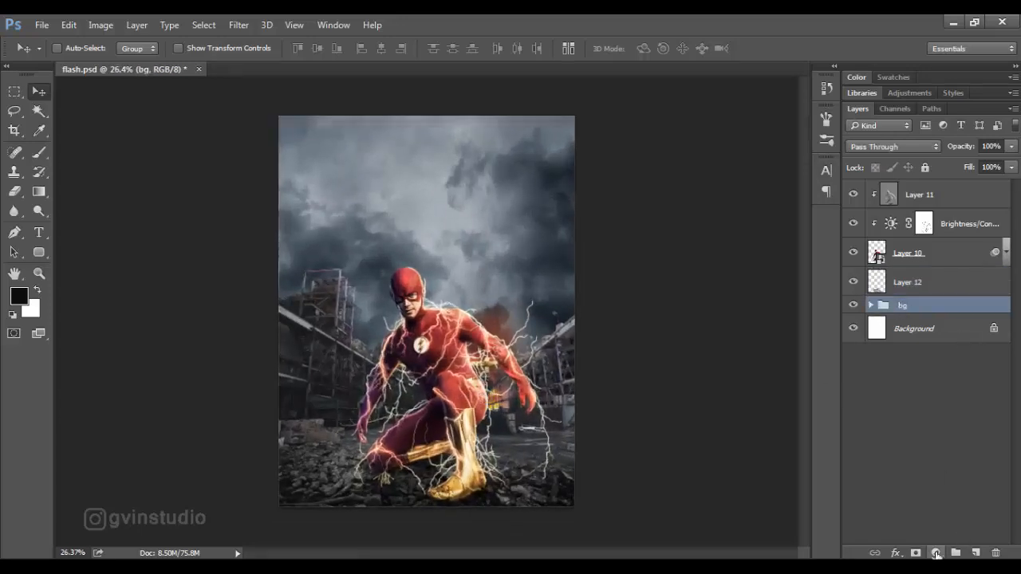
{"action": "left_click", "coordinate": [936, 553]}
{"action": "left_click", "coordinate": [926, 283]}
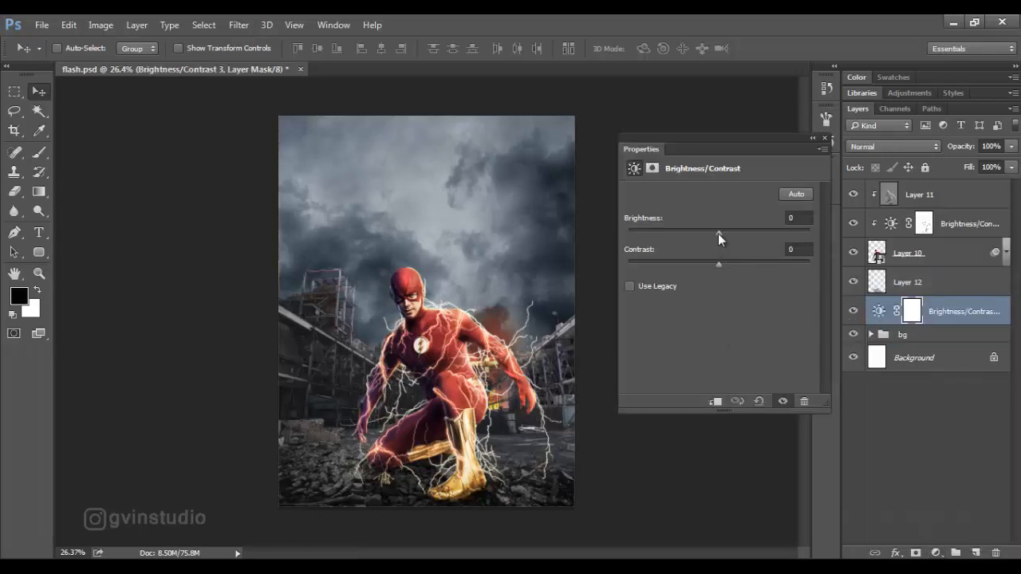
{"action": "left_click_drag", "start_coordinate": [718, 233], "coordinate": [757, 234]}
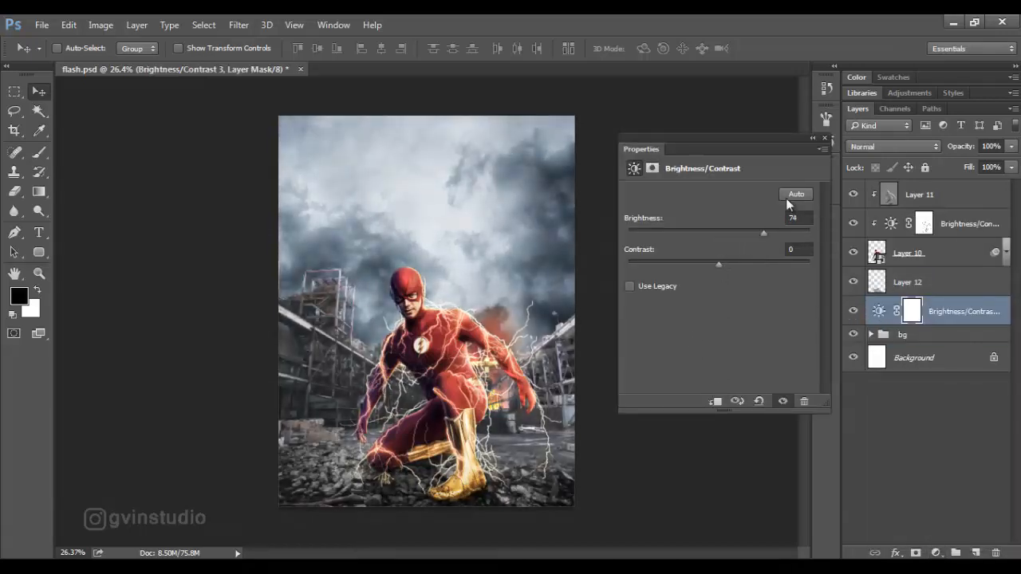
{"action": "left_click", "coordinate": [825, 139]}
{"action": "key", "text": "ctrl+i"}
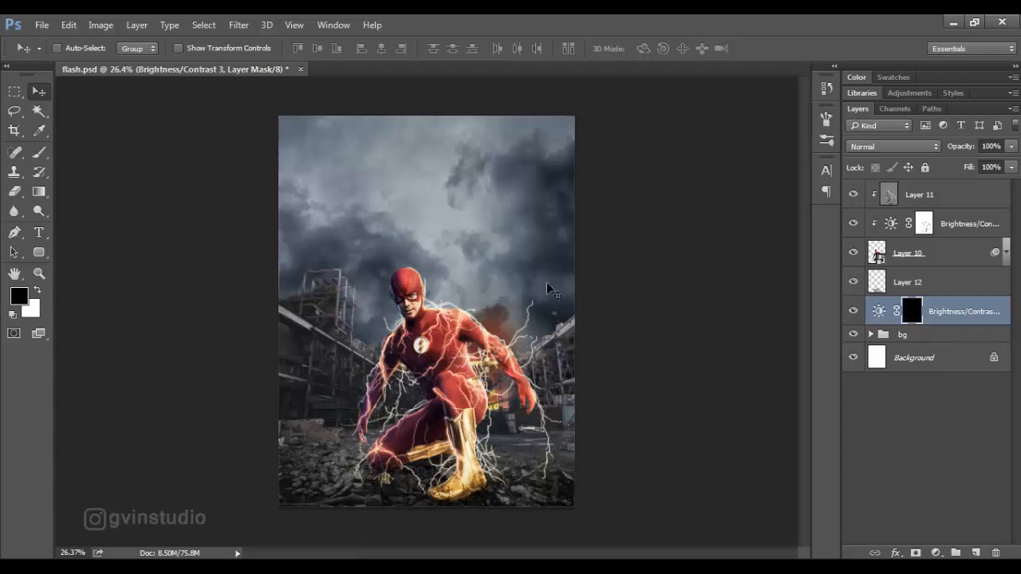
Paint white on the adjustment mask at 79% opacity to brighten the background around the head, shoulder and outstretched arm by the fire.
{"action": "left_click", "coordinate": [39, 153]}
{"action": "left_click", "coordinate": [37, 290]}
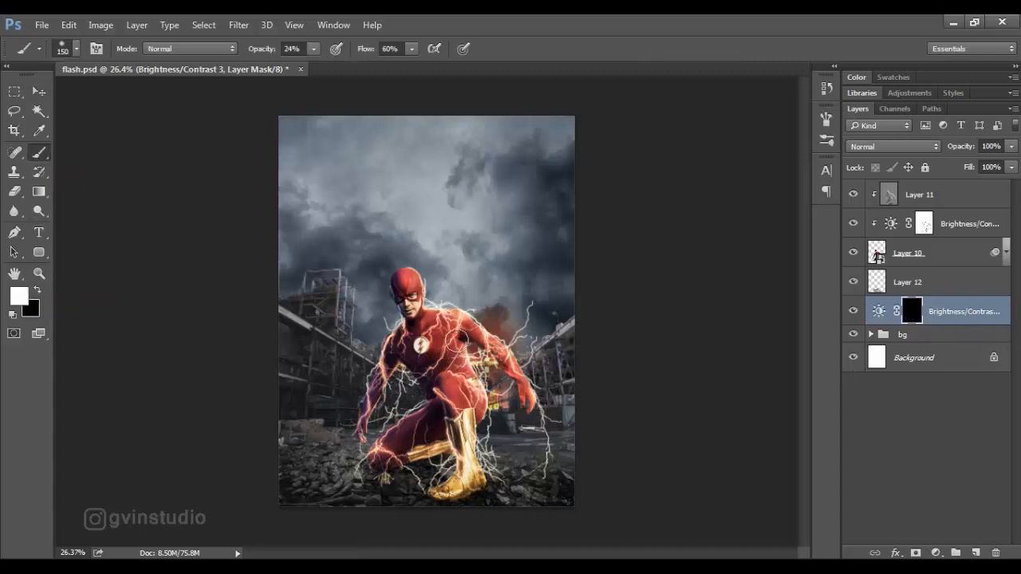
{"action": "left_click_drag", "start_coordinate": [256, 51], "coordinate": [295, 52]}
{"action": "scroll", "coordinate": [427, 279], "scroll_direction": "up", "scroll_amount": 8}
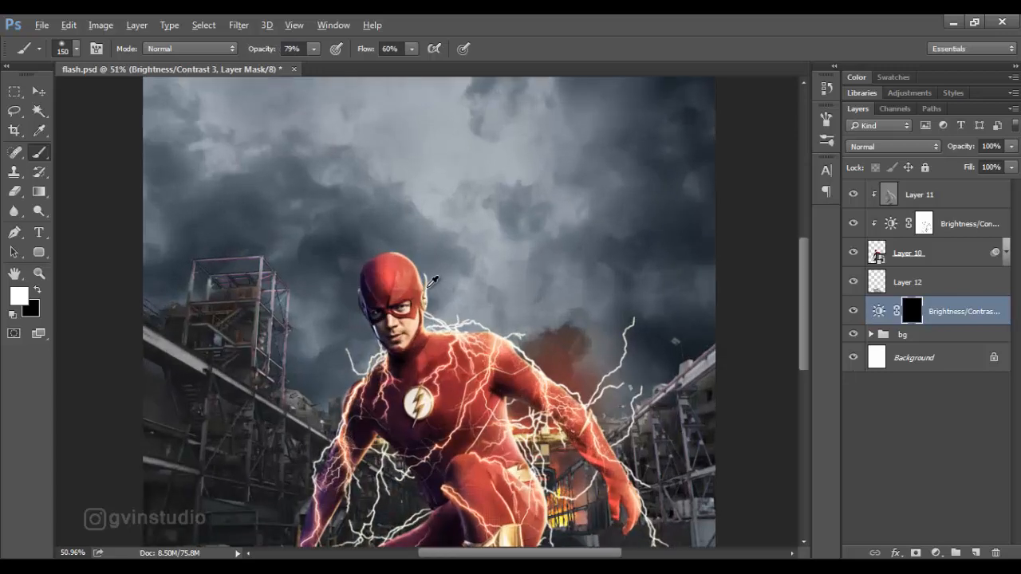
{"action": "mouse_move", "coordinate": [416, 279]}
{"action": "left_mouse_down"}
{"action": "mouse_move", "coordinate": [388, 274]}
{"action": "mouse_move", "coordinate": [420, 333]}
{"action": "mouse_move", "coordinate": [493, 365]}
{"action": "mouse_move", "coordinate": [440, 353]}
{"action": "mouse_move", "coordinate": [543, 390]}
{"action": "mouse_move", "coordinate": [524, 372]}
{"action": "mouse_move", "coordinate": [548, 396]}
{"action": "left_mouse_up"}
{"action": "key", "text": "bracketleft"}
{"action": "key", "text": "bracketleft"}
{"action": "mouse_move", "coordinate": [621, 466]}
{"action": "left_mouse_down"}
{"action": "mouse_move", "coordinate": [651, 498]}
{"action": "mouse_move", "coordinate": [658, 528]}
{"action": "left_mouse_up"}
{"action": "mouse_move", "coordinate": [518, 448]}
{"action": "left_mouse_down"}
{"action": "mouse_move", "coordinate": [484, 343]}
{"action": "mouse_move", "coordinate": [508, 391]}
{"action": "mouse_move", "coordinate": [515, 463]}
{"action": "mouse_move", "coordinate": [487, 330]}
{"action": "mouse_move", "coordinate": [575, 332]}
{"action": "left_mouse_up"}
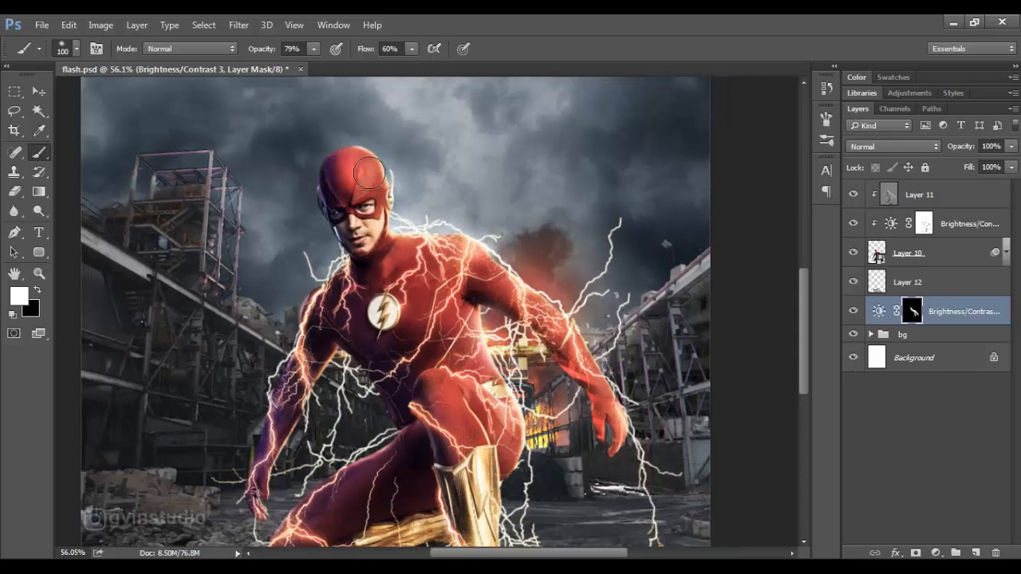
Paint white on the adjustment mask along the purple-lit arm and torso to brighten the background behind that side.
{"action": "mouse_move", "coordinate": [311, 313]}
{"action": "left_mouse_down"}
{"action": "mouse_move", "coordinate": [341, 359]}
{"action": "mouse_move", "coordinate": [273, 486]}
{"action": "mouse_move", "coordinate": [330, 361]}
{"action": "mouse_move", "coordinate": [377, 391]}
{"action": "mouse_move", "coordinate": [407, 431]}
{"action": "mouse_move", "coordinate": [334, 474]}
{"action": "left_mouse_up"}
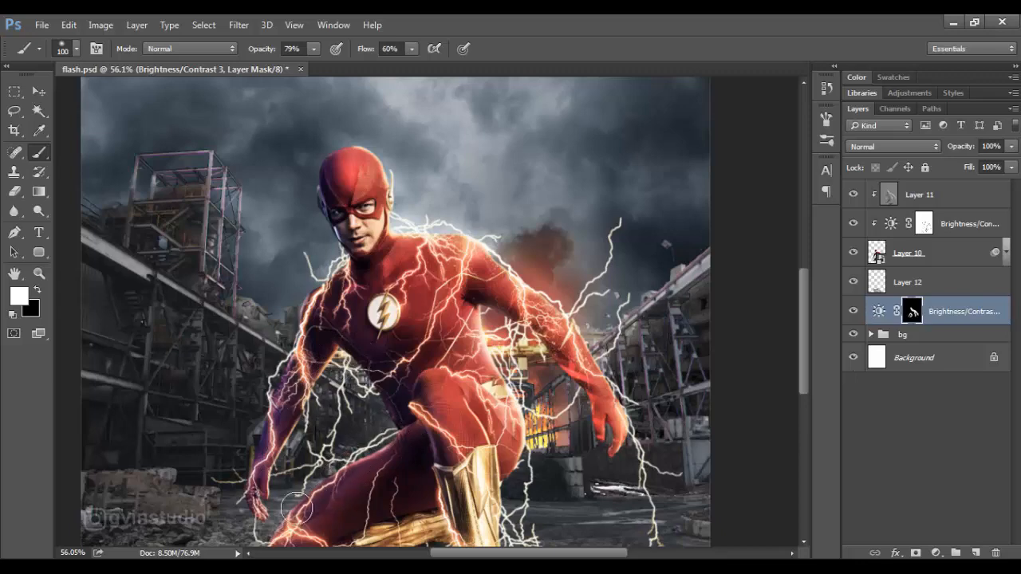
{"action": "mouse_move", "coordinate": [361, 344]}
{"action": "left_mouse_down"}
{"action": "mouse_move", "coordinate": [287, 391]}
{"action": "mouse_move", "coordinate": [288, 403]}
{"action": "left_mouse_up"}
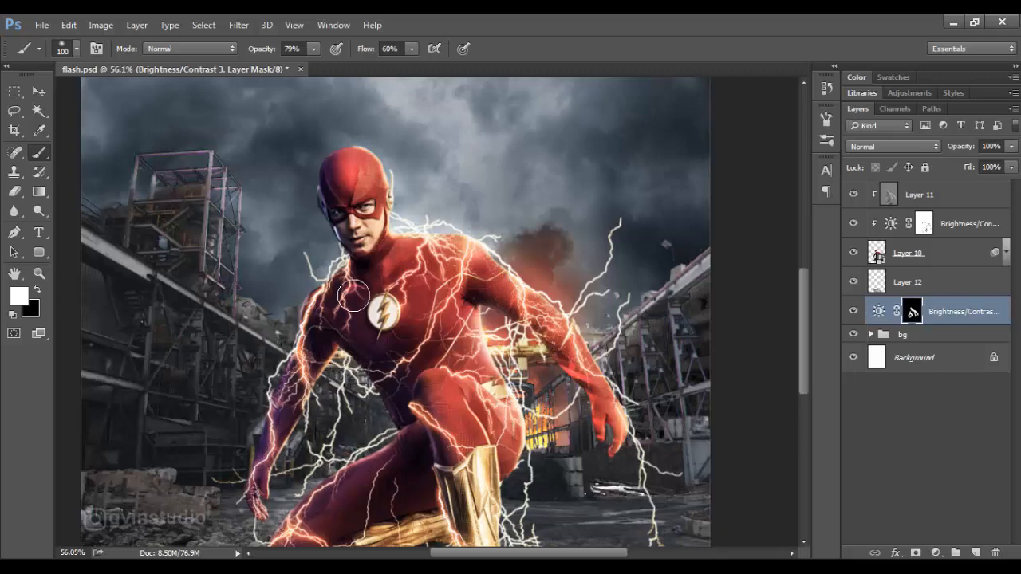
{"action": "scroll", "coordinate": [446, 331], "scroll_direction": "down", "scroll_amount": 12}
{"action": "scroll", "coordinate": [465, 367], "scroll_direction": "up", "scroll_amount": 2}
{"action": "scroll", "coordinate": [465, 367], "scroll_direction": "down", "scroll_amount": 2}
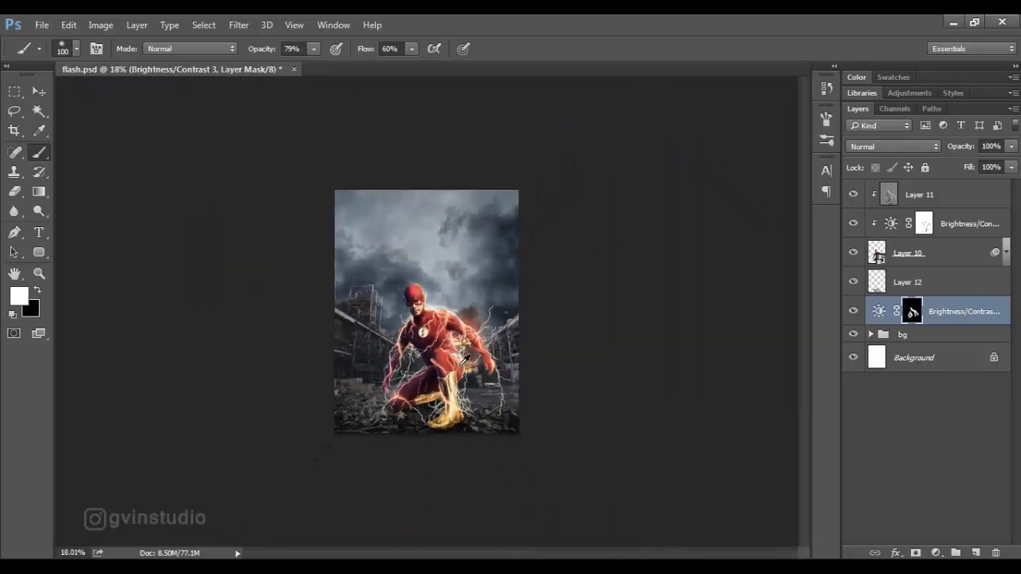
{"action": "scroll", "coordinate": [465, 367], "scroll_direction": "up", "scroll_amount": 5}
{"action": "scroll", "coordinate": [469, 360], "scroll_direction": "up", "scroll_amount": 1}
{"action": "key", "text": "v"}
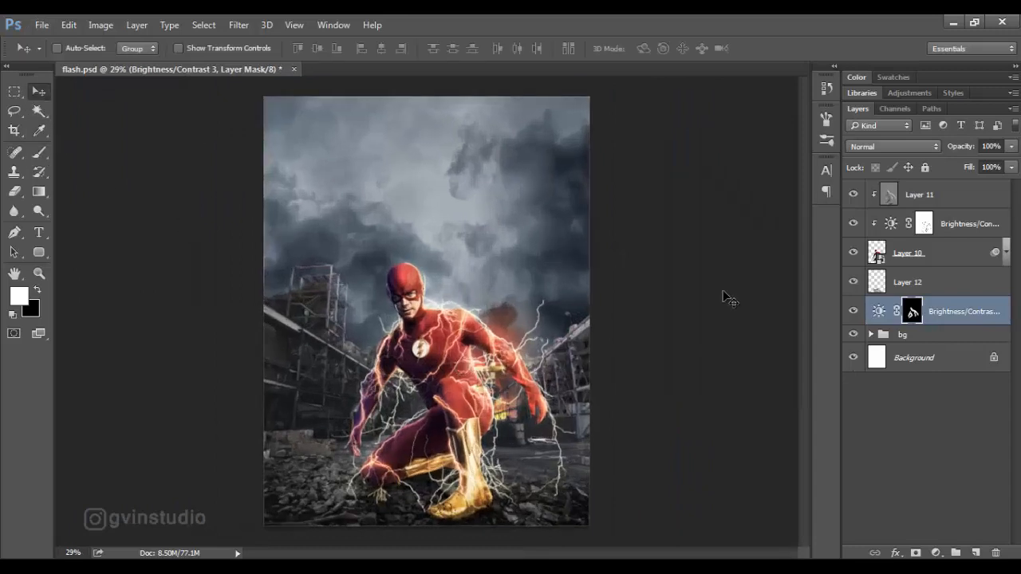
Group the figure's layers, its shadow and the new brightness adjustment, and name the group model.
{"action": "left_click", "coordinate": [950, 197], "text": "shift"}
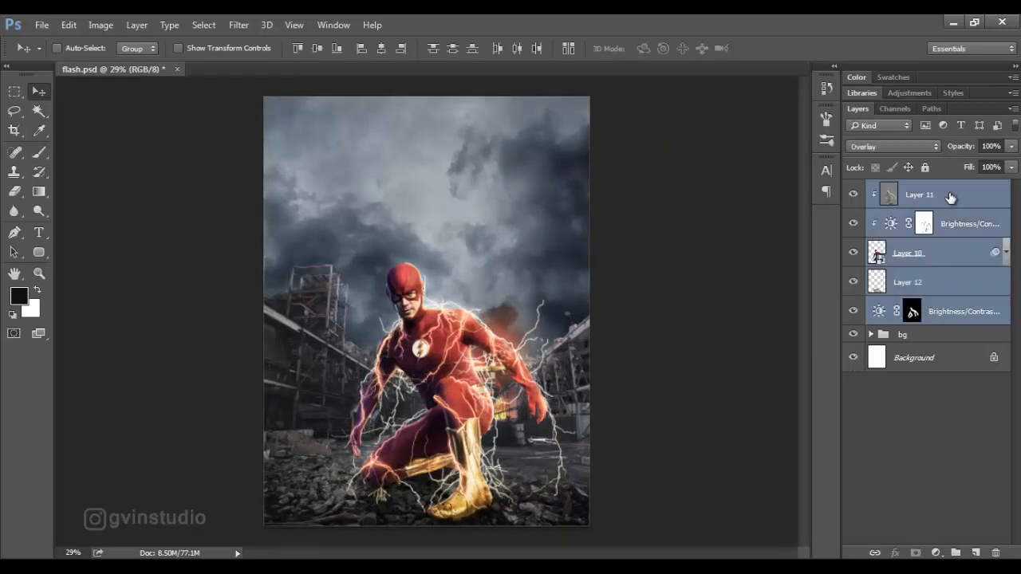
{"action": "key", "text": "ctrl+g"}
{"action": "double_click", "coordinate": [911, 189]}
{"action": "type", "text": "m"}
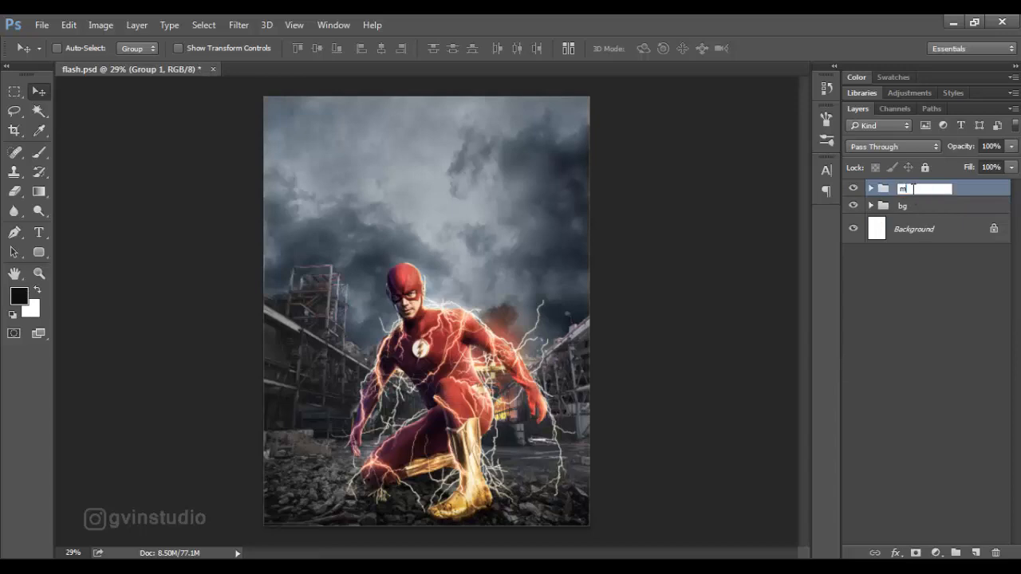
{"action": "type", "text": "odel"}
{"action": "key", "text": "Return"}
Hide the model group and add a new layer at the top of the bg group.
{"action": "left_click", "coordinate": [852, 188]}
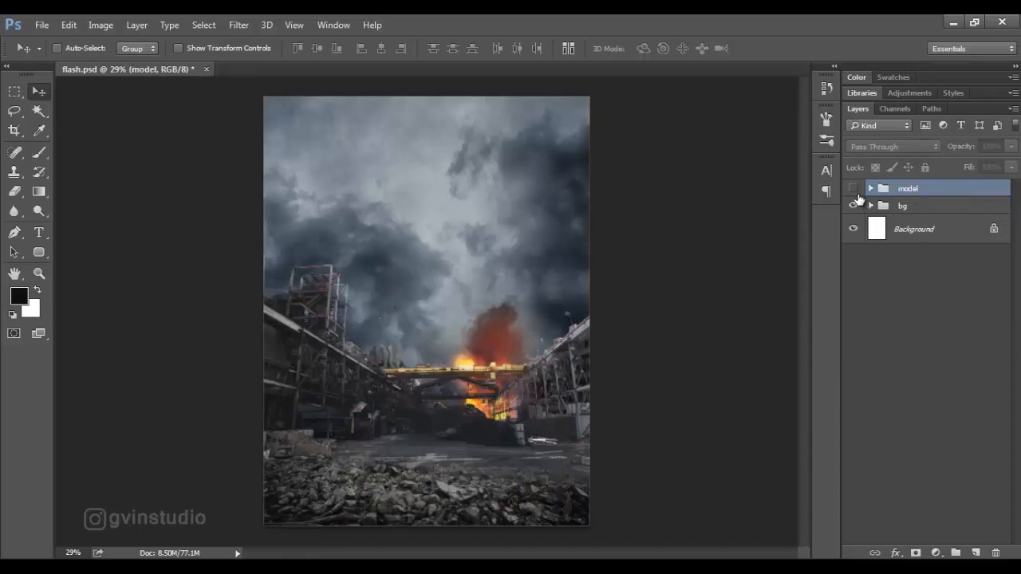
{"action": "left_click", "coordinate": [870, 206]}
{"action": "left_click", "coordinate": [929, 231]}
{"action": "left_click", "coordinate": [975, 552]}
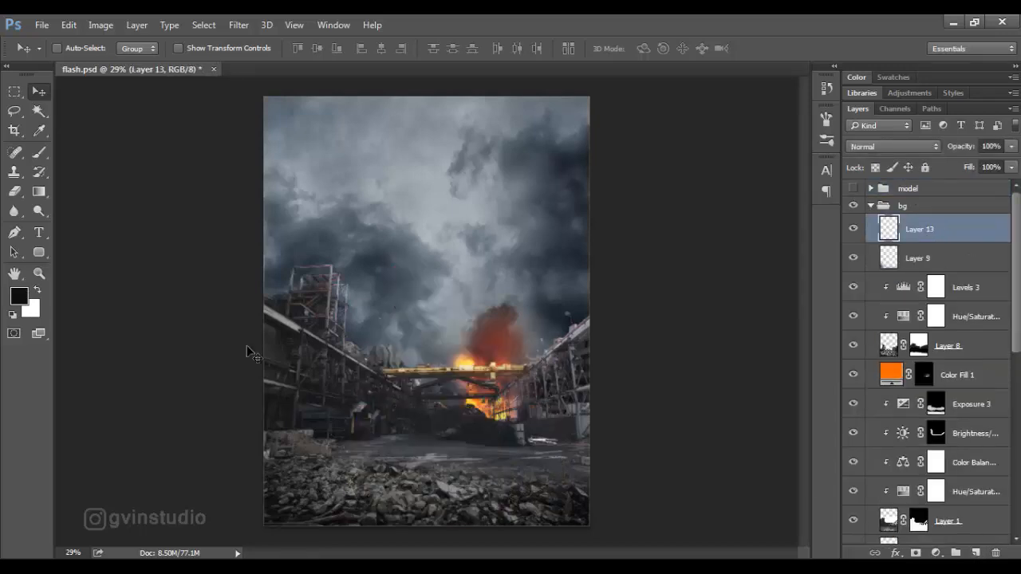
Paint blue-grey mist sampled from the sky across the middle ground with a 400 px cloud brush at 70% opacity.
{"action": "key", "text": "b"}
{"action": "right_click", "coordinate": [323, 251]}
{"action": "type", "text": "400"}
{"action": "key", "text": "Return"}
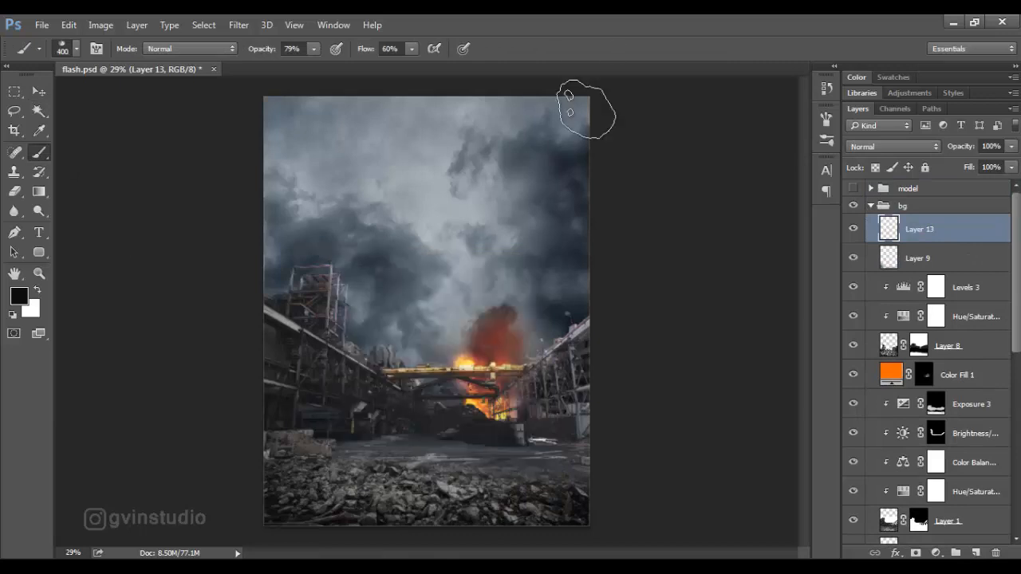
{"action": "left_click", "coordinate": [421, 337], "text": "alt"}
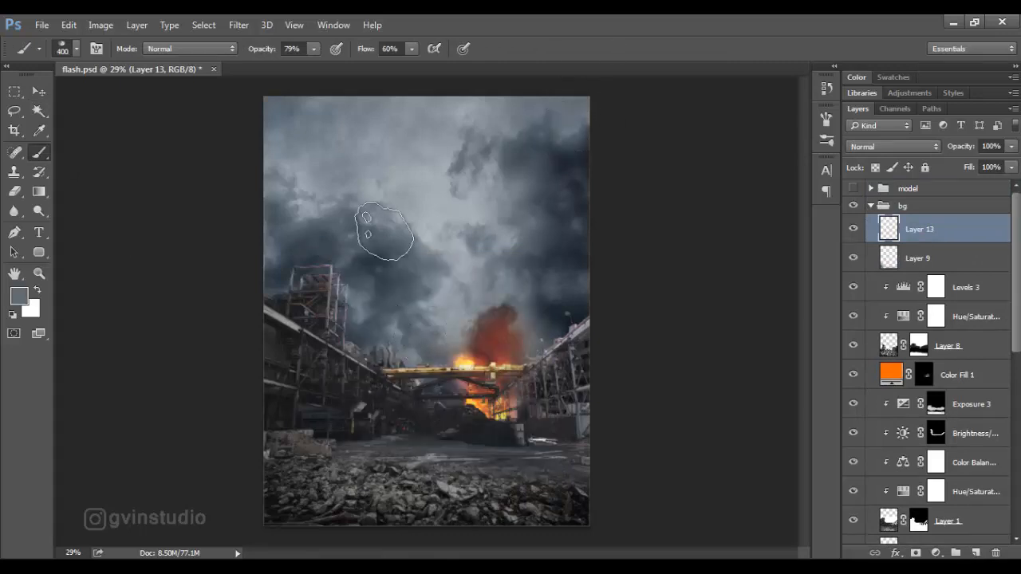
{"action": "left_click", "coordinate": [262, 51]}
{"action": "type", "text": "70"}
{"action": "key", "text": "Return"}
{"action": "mouse_move", "coordinate": [343, 399]}
{"action": "left_mouse_down"}
{"action": "mouse_move", "coordinate": [406, 415]}
{"action": "mouse_move", "coordinate": [280, 405]}
{"action": "mouse_move", "coordinate": [562, 425]}
{"action": "mouse_move", "coordinate": [522, 410]}
{"action": "mouse_move", "coordinate": [515, 422]}
{"action": "mouse_move", "coordinate": [454, 426]}
{"action": "mouse_move", "coordinate": [354, 406]}
{"action": "mouse_move", "coordinate": [588, 429]}
{"action": "mouse_move", "coordinate": [316, 423]}
{"action": "mouse_move", "coordinate": [413, 424]}
{"action": "left_mouse_up"}
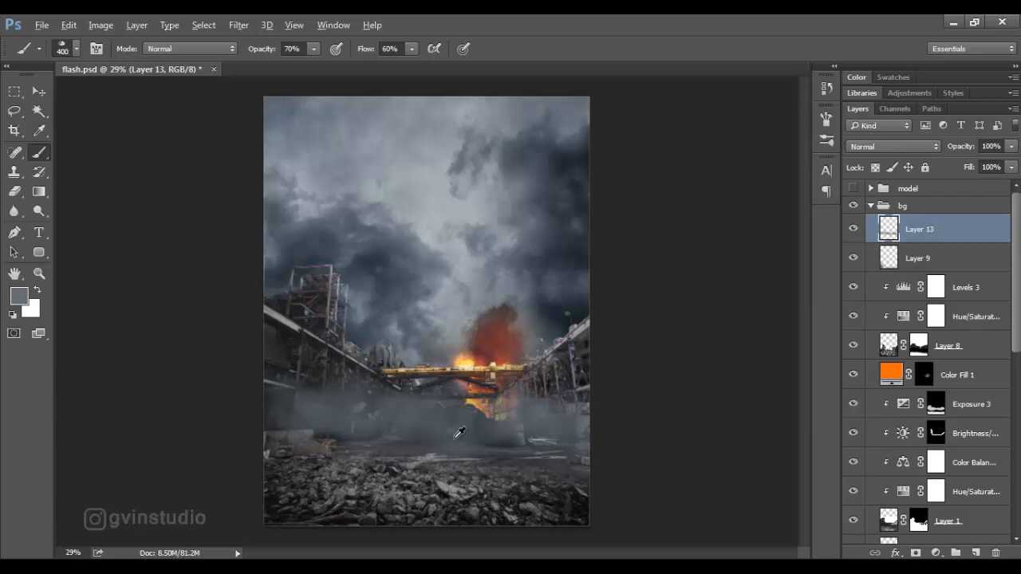
{"action": "scroll", "coordinate": [447, 319], "scroll_direction": "down", "scroll_amount": 4}
{"action": "scroll", "coordinate": [447, 319], "scroll_direction": "up", "scroll_amount": 5}
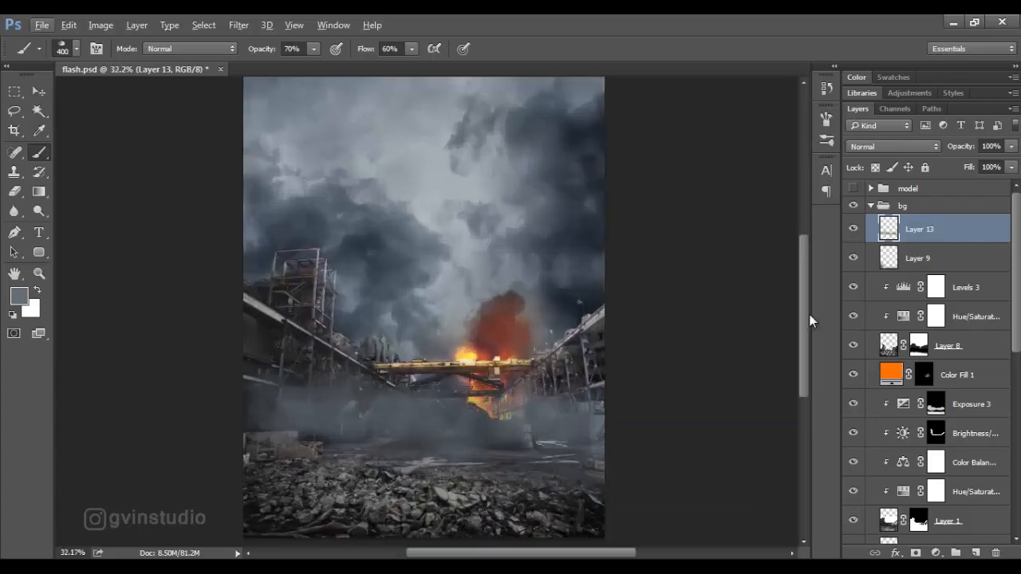
Show the model group again and lower the mist layer's opacity to 85%.
{"action": "left_click", "coordinate": [852, 189]}
{"action": "scroll", "coordinate": [435, 292], "scroll_direction": "down", "scroll_amount": 3}
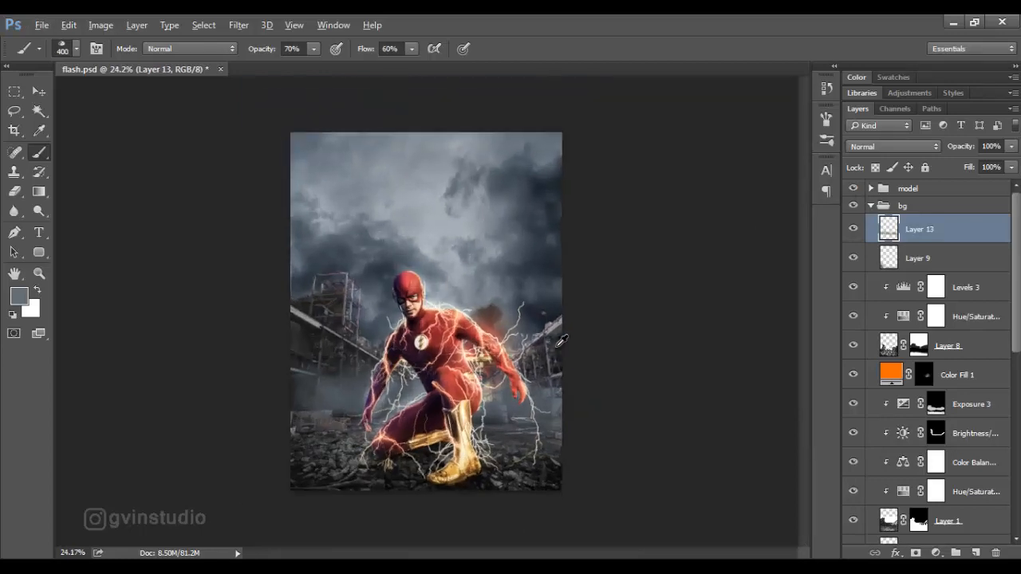
{"action": "scroll", "coordinate": [435, 292], "scroll_direction": "up", "scroll_amount": 1}
{"action": "left_click_drag", "start_coordinate": [966, 152], "coordinate": [955, 151]}
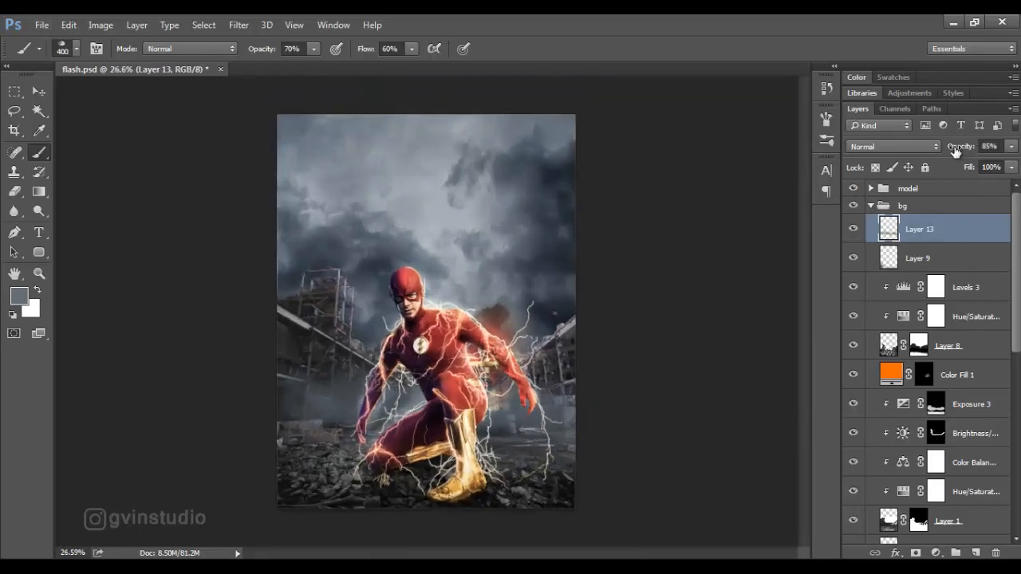
Add a Solid Color fill layer in orange ff6b00 above the mist layer.
{"action": "left_click", "coordinate": [935, 553]}
{"action": "left_click", "coordinate": [903, 226]}
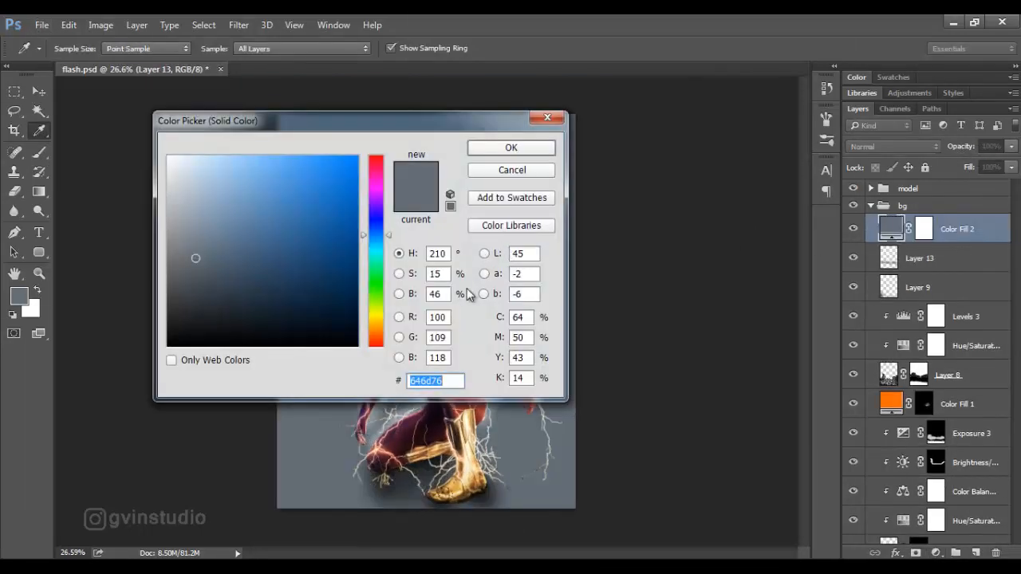
{"action": "type", "text": "ff6b00"}
{"action": "left_click", "coordinate": [511, 148]}
Try Soft Light and Lighter Color on the orange fill layer, and set its blend mode to Color Dodge.
{"action": "left_click", "coordinate": [885, 147]}
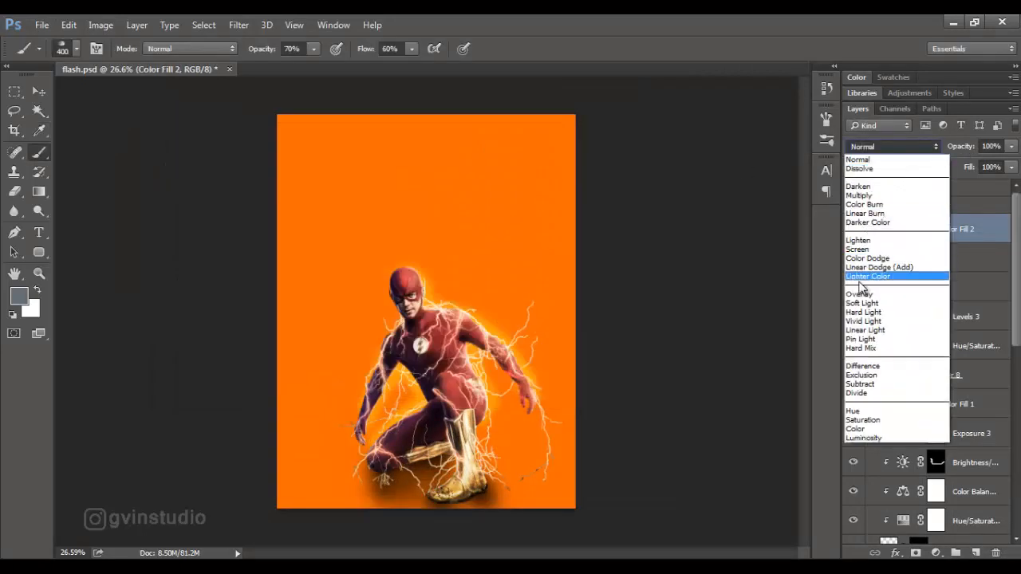
{"action": "left_click", "coordinate": [862, 303]}
{"action": "left_click", "coordinate": [885, 147]}
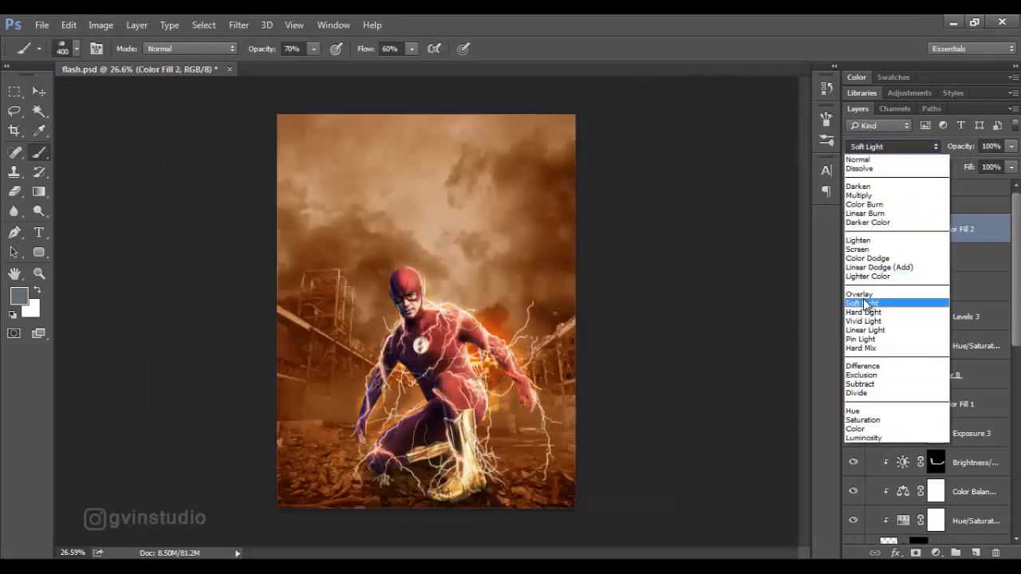
{"action": "left_click", "coordinate": [868, 276]}
{"action": "left_click", "coordinate": [888, 149]}
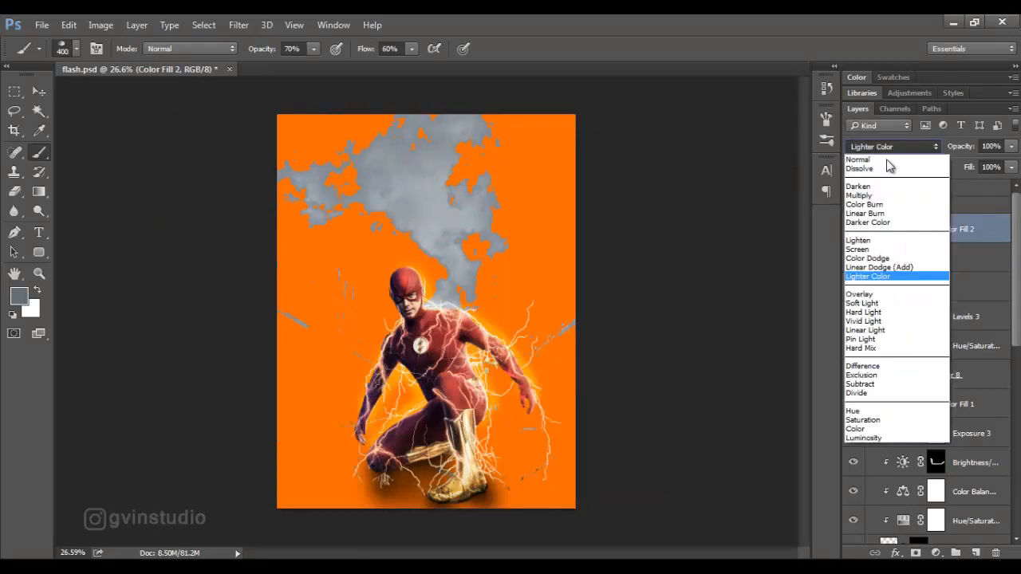
{"action": "left_click", "coordinate": [869, 259]}
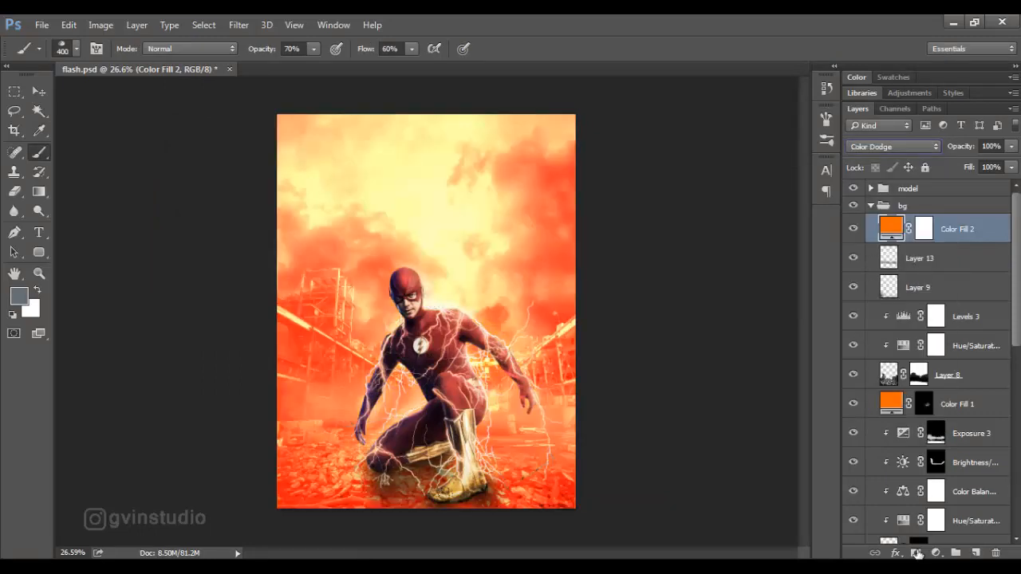
Adjust the orange fill's Blend If settings so the dark tones of the underlying layer show through.
{"action": "left_click", "coordinate": [895, 552]}
{"action": "left_click", "coordinate": [909, 370]}
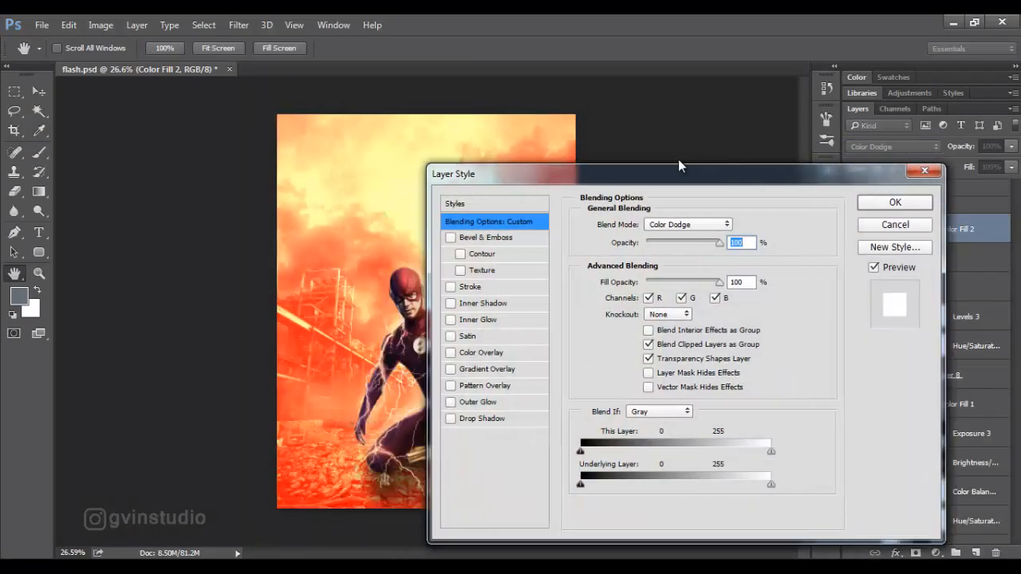
{"action": "left_click_drag", "start_coordinate": [679, 163], "coordinate": [758, 124]}
{"action": "left_click_drag", "start_coordinate": [660, 445], "coordinate": [717, 445]}
{"action": "key", "text": "Return"}
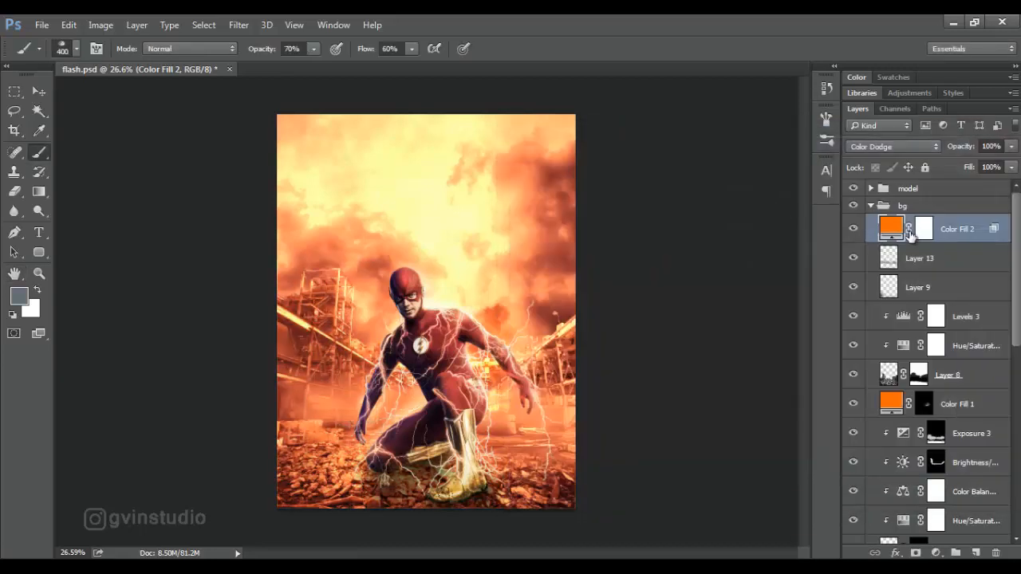
Invert the orange fill's mask and paint white glow along the ground behind the hero at 300 px and 40% opacity.
{"action": "left_click", "coordinate": [924, 230]}
{"action": "key", "text": "ctrl+i"}
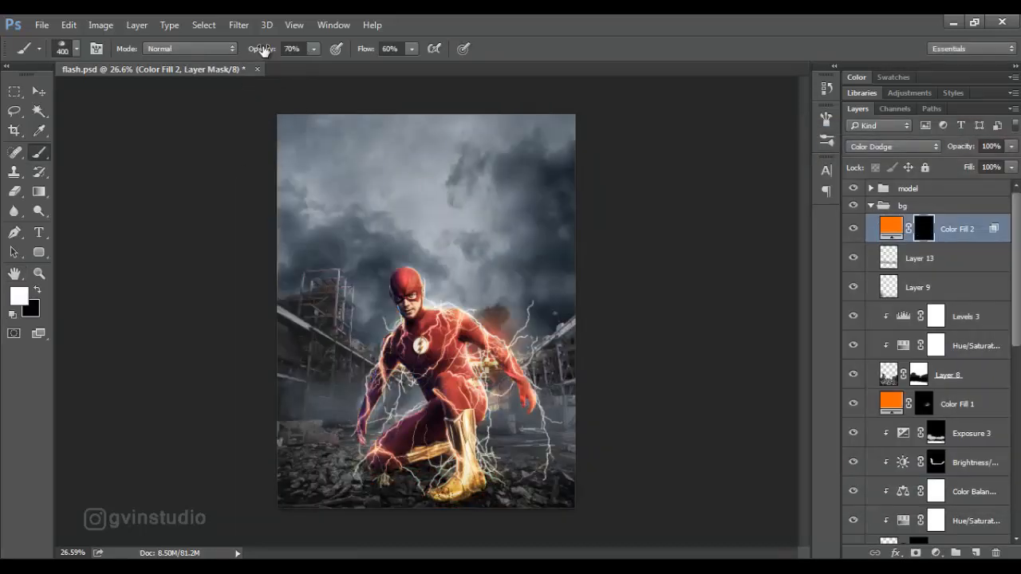
{"action": "left_click_drag", "start_coordinate": [264, 51], "coordinate": [245, 52]}
{"action": "key", "text": "bracketleft"}
{"action": "key", "text": "bracketleft"}
{"action": "key", "text": "bracketright"}
{"action": "mouse_move", "coordinate": [414, 403]}
{"action": "left_mouse_down"}
{"action": "mouse_move", "coordinate": [302, 407]}
{"action": "mouse_move", "coordinate": [400, 393]}
{"action": "mouse_move", "coordinate": [408, 408]}
{"action": "mouse_move", "coordinate": [520, 412]}
{"action": "mouse_move", "coordinate": [505, 420]}
{"action": "mouse_move", "coordinate": [557, 415]}
{"action": "left_mouse_up"}
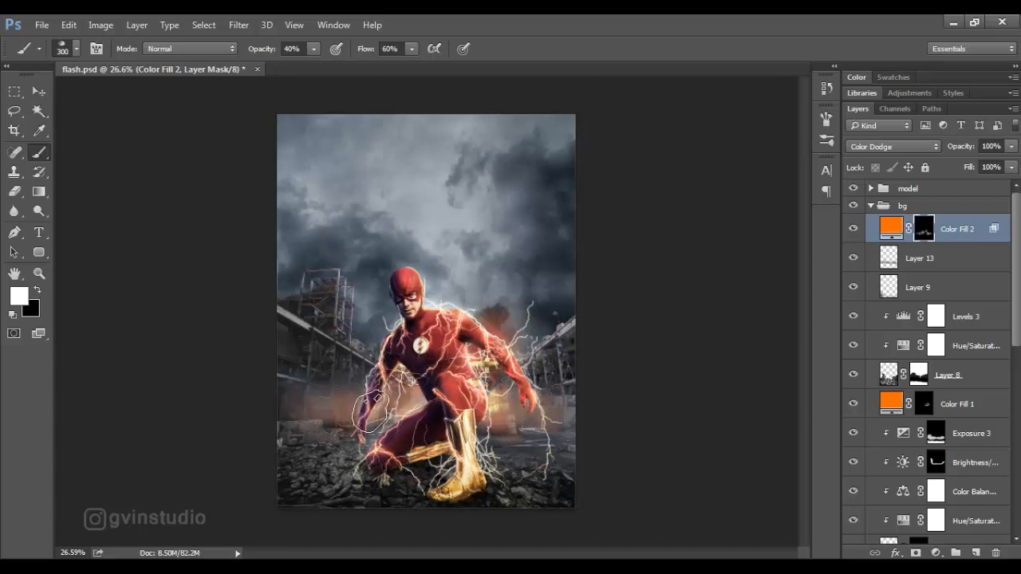
Paint more orange glow around the hero's shoulder and arm on the fill's mask with a 200 px brush.
{"action": "key", "text": "bracketleft"}
{"action": "key", "text": "bracketleft"}
{"action": "left_click_drag", "start_coordinate": [466, 316], "coordinate": [494, 350]}
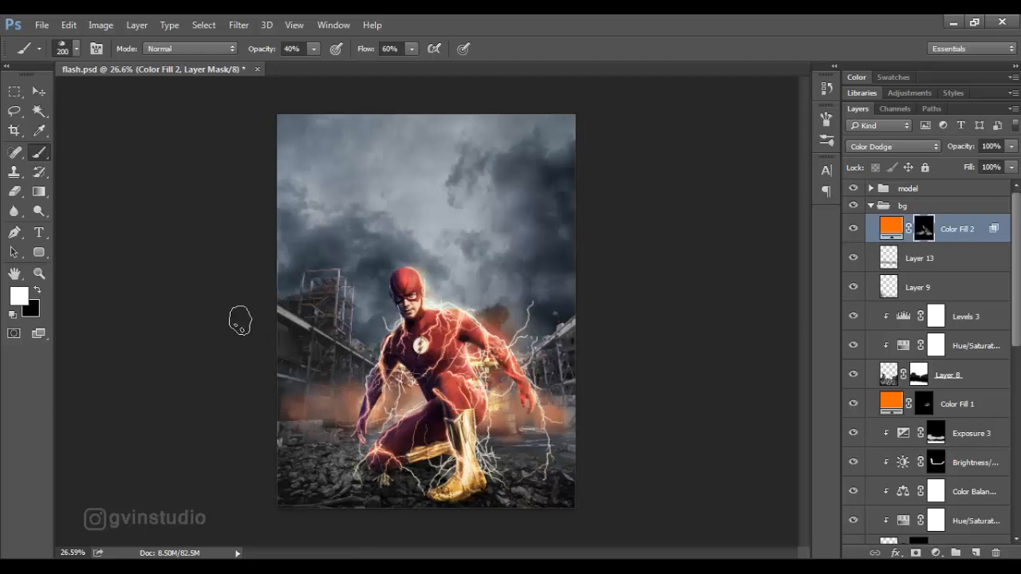
Soften the edges of the background glow by painting black on the fill's mask with a 250 px brush.
{"action": "left_click", "coordinate": [37, 290]}
{"action": "key", "text": "bracketright"}
{"action": "key", "text": "bracketright"}
{"action": "key", "text": "bracketright"}
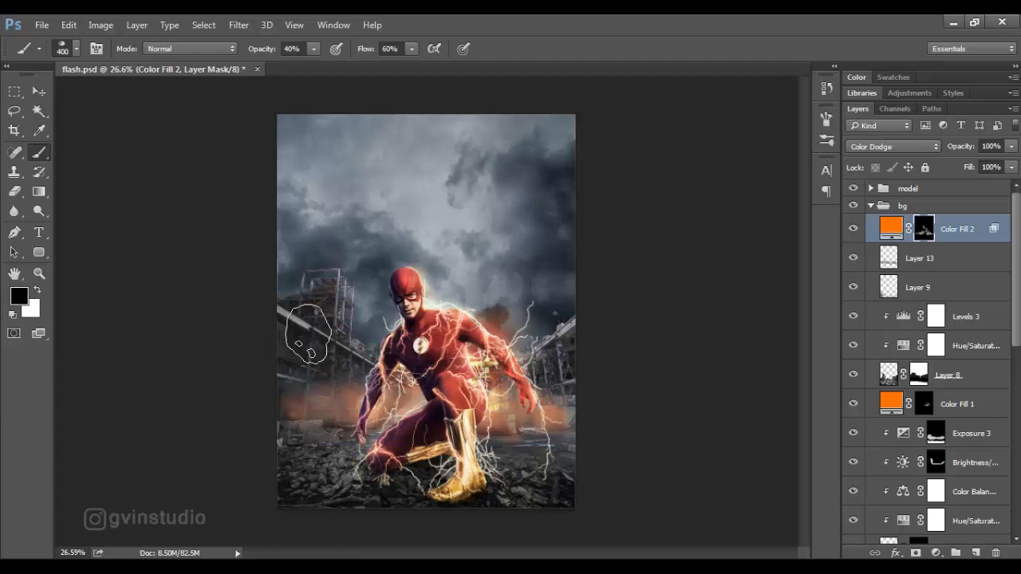
{"action": "key", "text": "bracketleft"}
{"action": "key", "text": "bracketleft"}
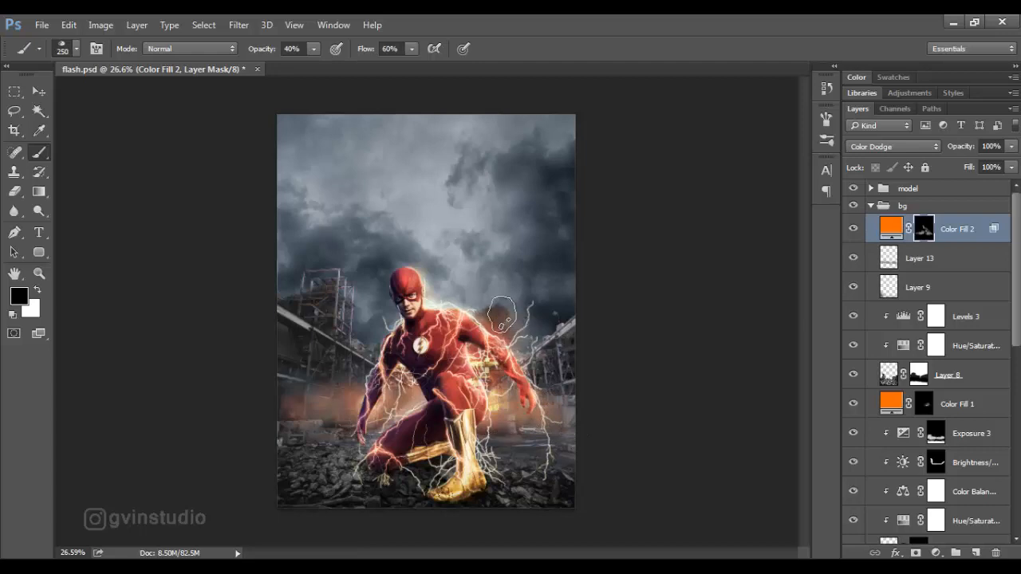
Collapse the bg group, expand the model group and add a Solid Color fill in orange f56b06 above Layer 11.
{"action": "left_click", "coordinate": [35, 94]}
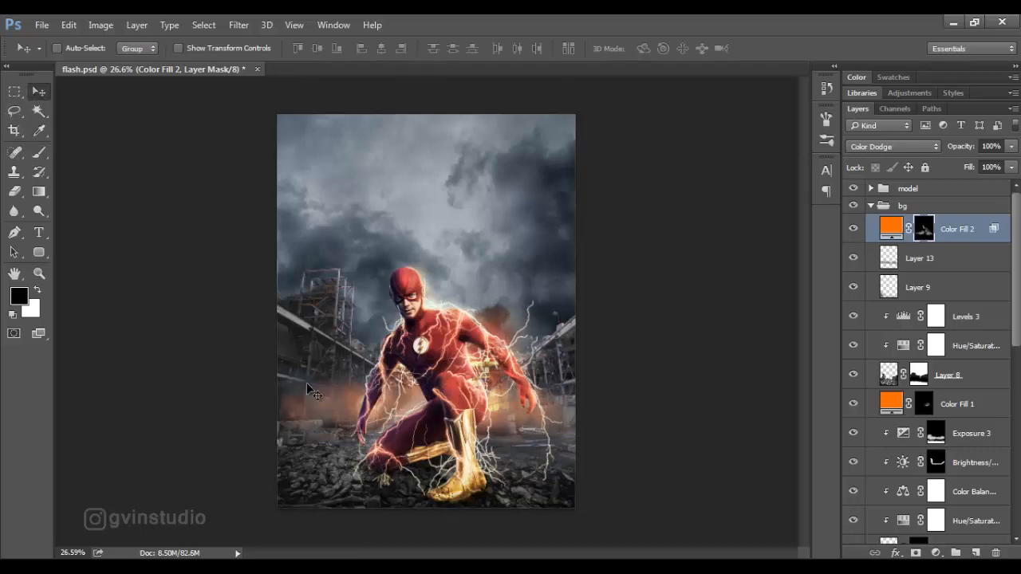
{"action": "scroll", "coordinate": [307, 382], "scroll_direction": "down", "scroll_amount": 4}
{"action": "scroll", "coordinate": [455, 372], "scroll_direction": "up", "scroll_amount": 3}
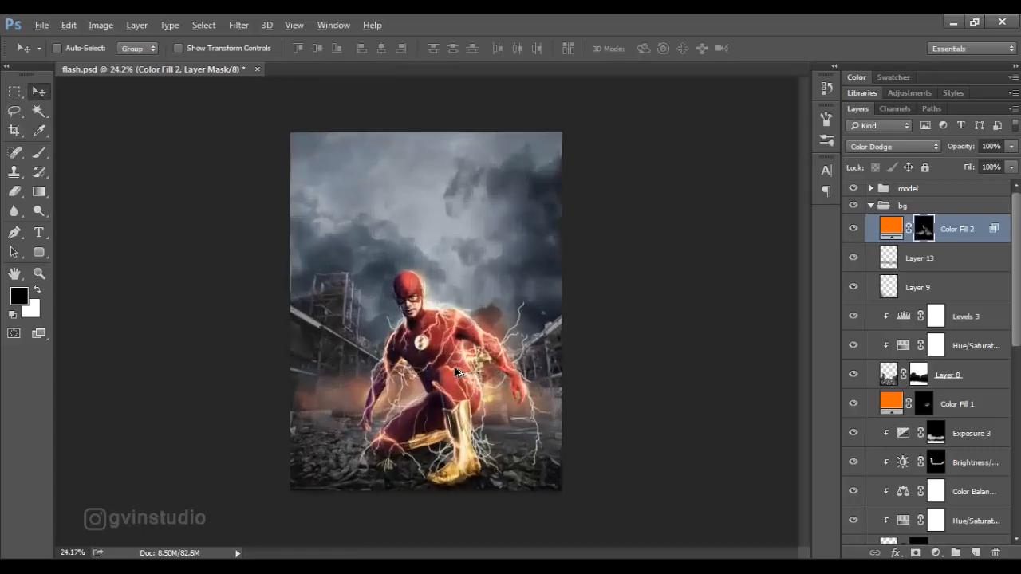
{"action": "scroll", "coordinate": [456, 371], "scroll_direction": "up", "scroll_amount": 1}
{"action": "left_click", "coordinate": [871, 206]}
{"action": "left_click", "coordinate": [871, 189]}
{"action": "left_click", "coordinate": [921, 211]}
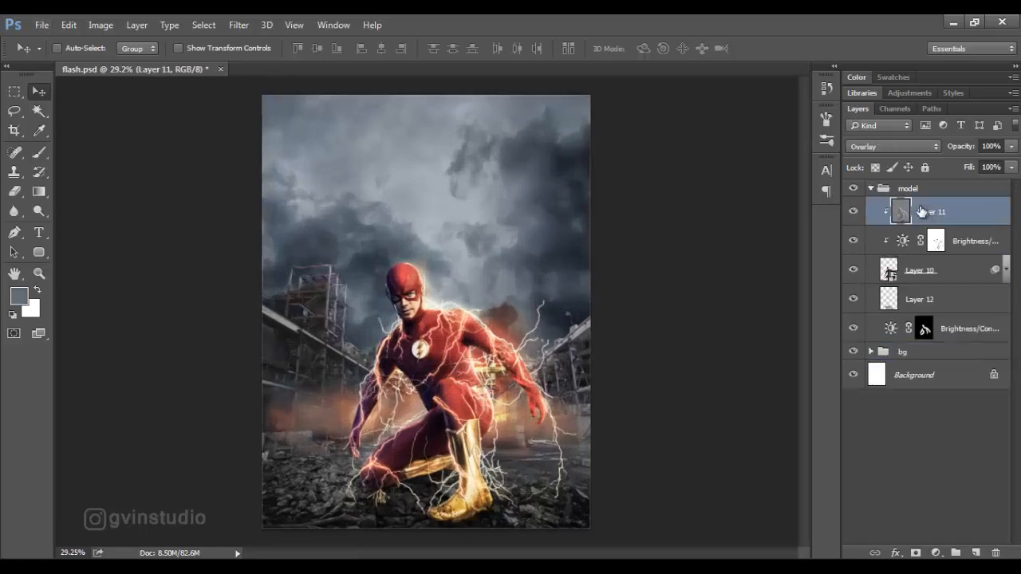
{"action": "left_click", "coordinate": [935, 553]}
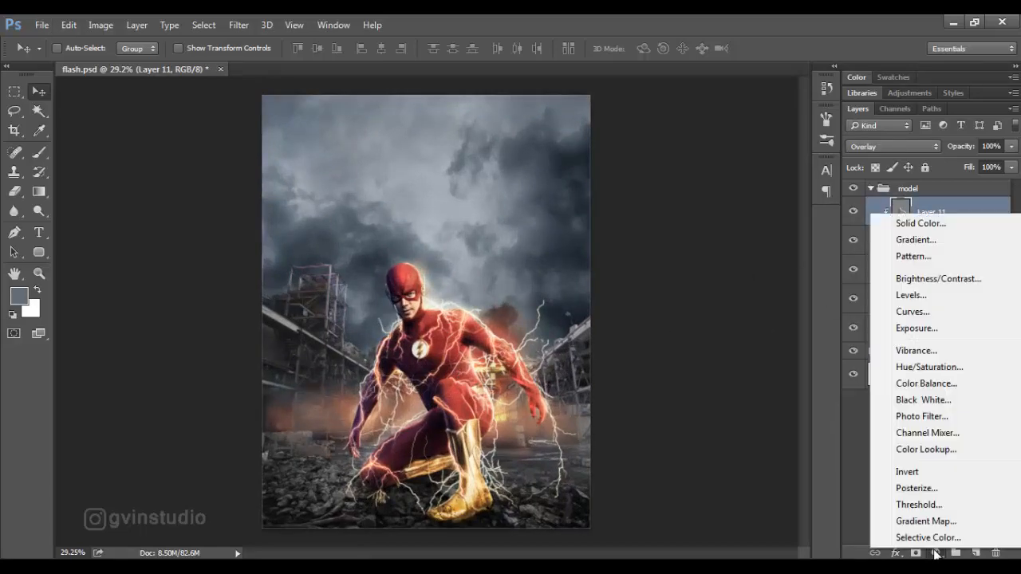
{"action": "left_click", "coordinate": [916, 221]}
{"action": "left_click_drag", "start_coordinate": [323, 131], "coordinate": [742, 159]}
{"action": "type", "text": "f56b06"}
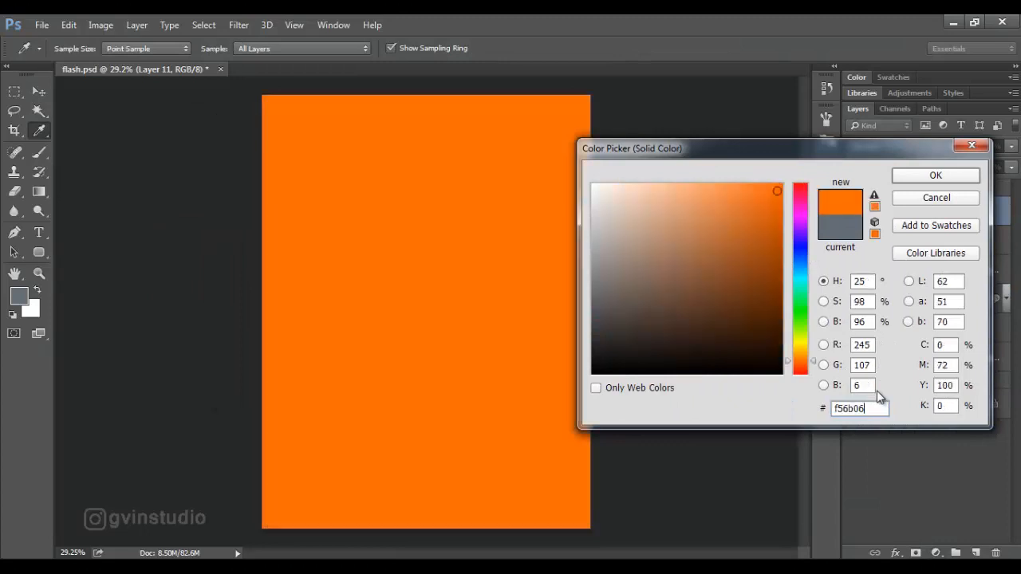
{"action": "left_click", "coordinate": [916, 177]}
Set the new orange fill to Color Dodge and split its Underlying Layer black Blend If slider to 0 / 43.
{"action": "left_click", "coordinate": [891, 146]}
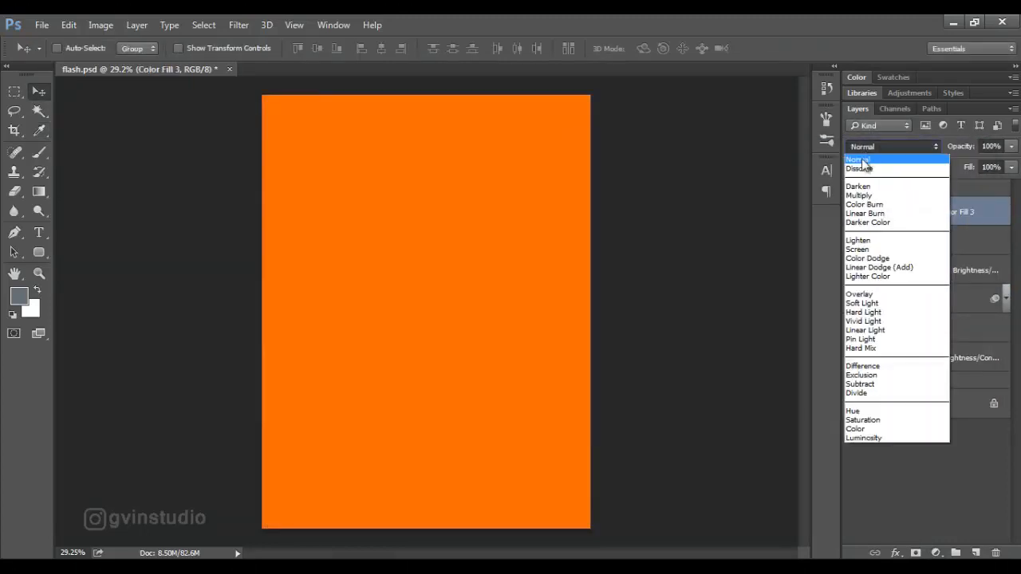
{"action": "left_click", "coordinate": [867, 258]}
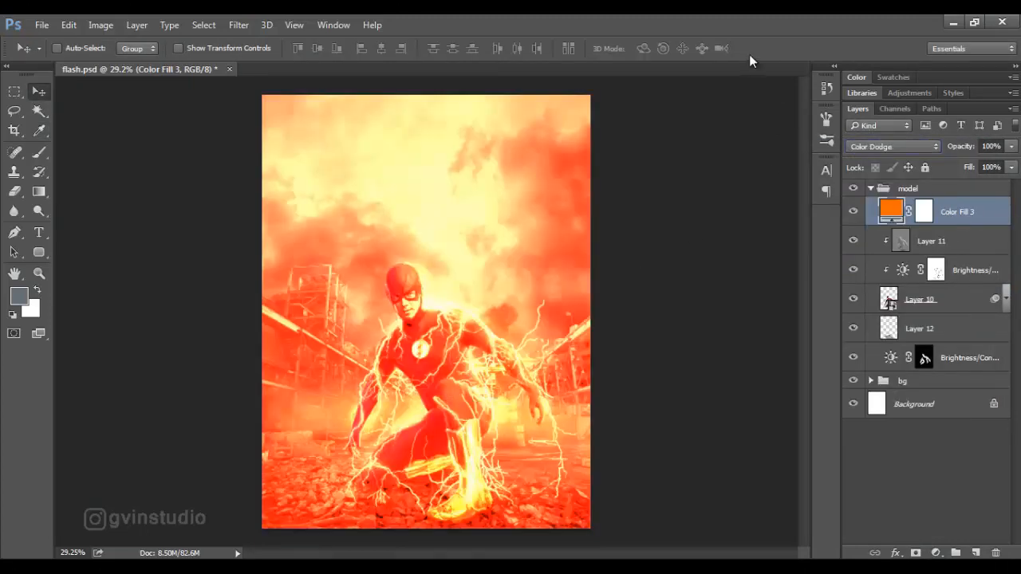
{"action": "left_click", "coordinate": [895, 552]}
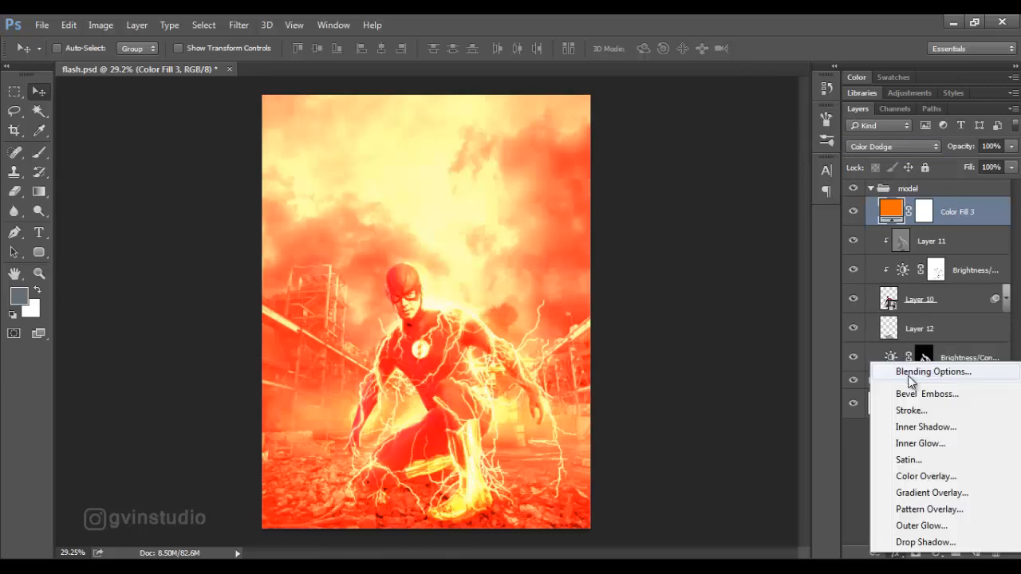
{"action": "left_click", "coordinate": [909, 376]}
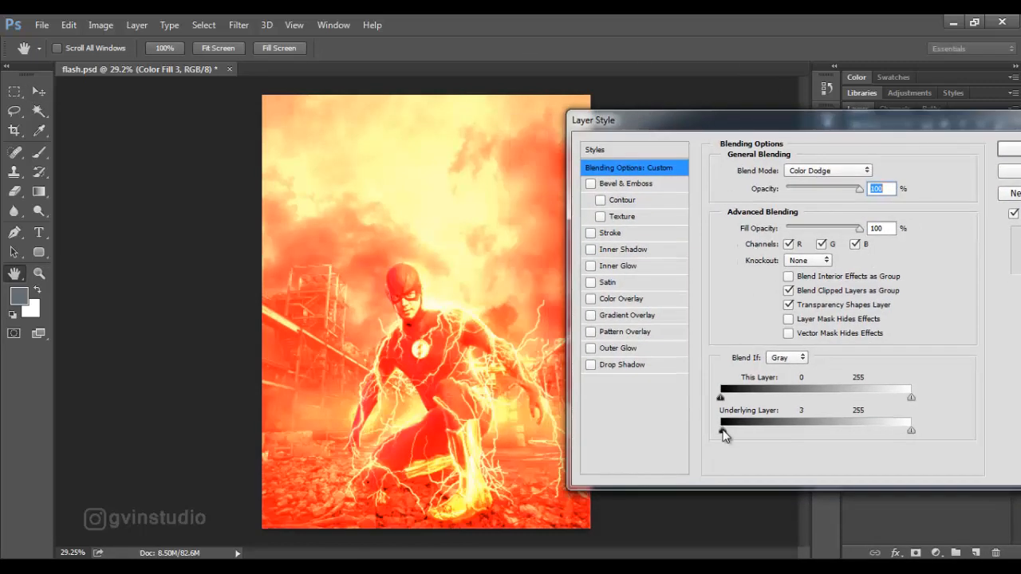
{"action": "left_click_drag", "start_coordinate": [723, 430], "coordinate": [753, 430]}
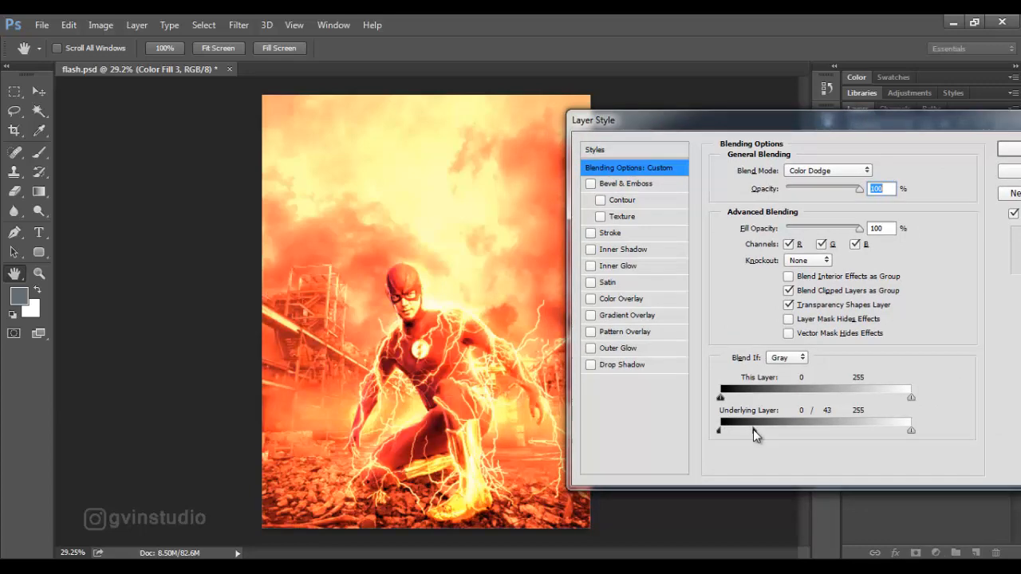
{"action": "left_click", "coordinate": [907, 171]}
Invert the new fill's mask to black and choose a soft round brush.
{"action": "left_click", "coordinate": [925, 211]}
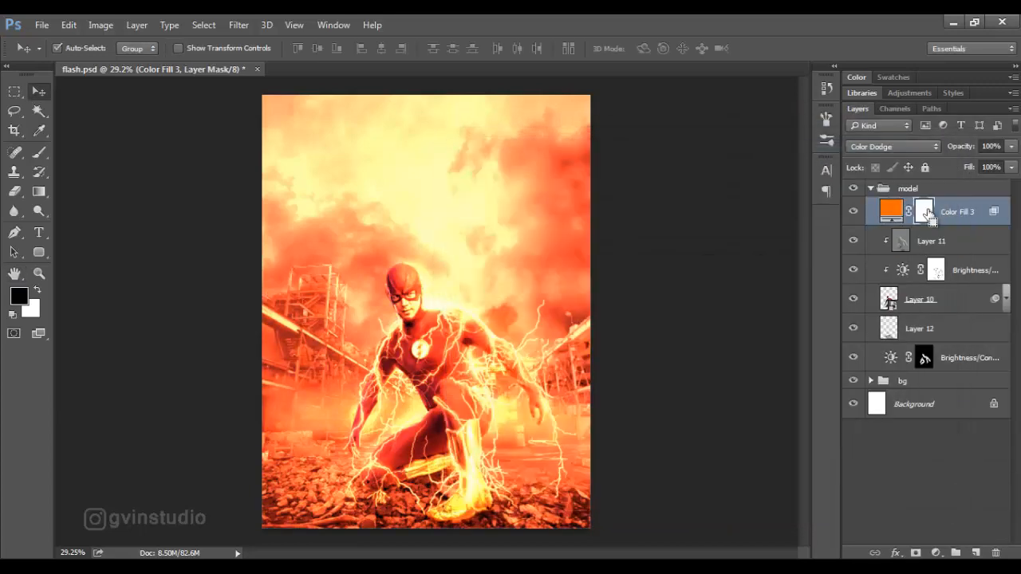
{"action": "key", "text": "ctrl+i"}
{"action": "left_click", "coordinate": [39, 151]}
{"action": "right_click", "coordinate": [350, 287]}
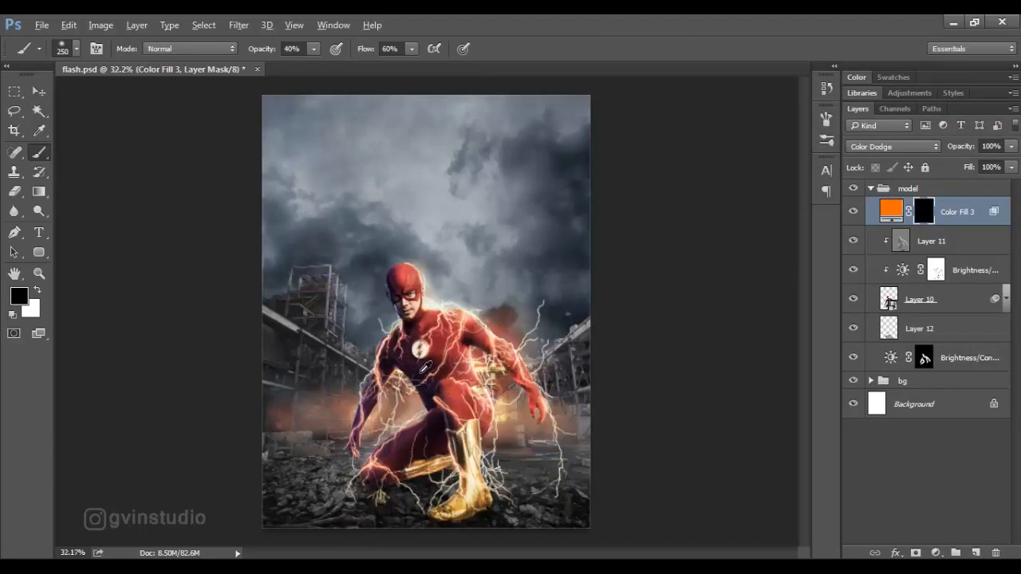
Paint white on the mask over the chest emblem, starting at 80 px and 40% opacity, then refining at 30 px and 72%.
{"action": "scroll", "coordinate": [425, 367], "scroll_direction": "up", "scroll_amount": 3}
{"action": "scroll", "coordinate": [428, 353], "scroll_direction": "up", "scroll_amount": 2}
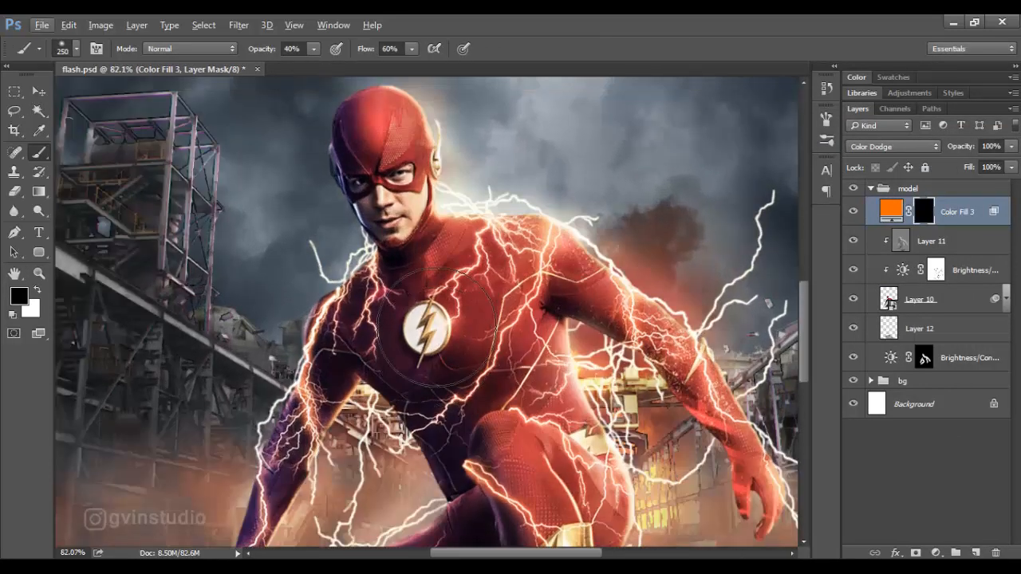
{"action": "key", "text": "bracketleft"}
{"action": "key", "text": "bracketleft"}
{"action": "key", "text": "bracketleft"}
{"action": "key", "text": "bracketleft"}
{"action": "key", "text": "bracketleft"}
{"action": "key", "text": "bracketleft"}
{"action": "key", "text": "bracketleft"}
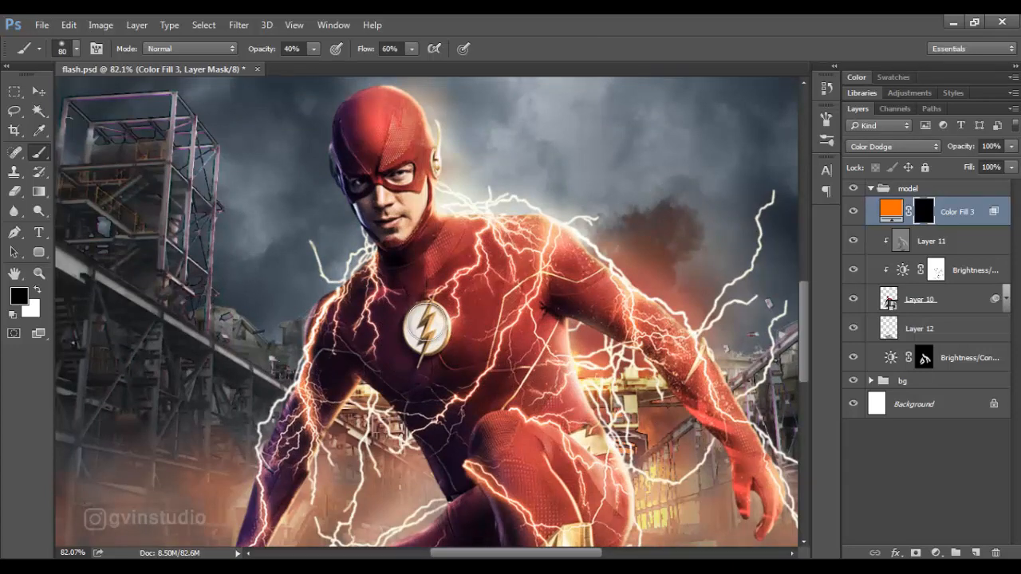
{"action": "key", "text": "x"}
{"action": "left_click_drag", "start_coordinate": [425, 329], "coordinate": [422, 330]}
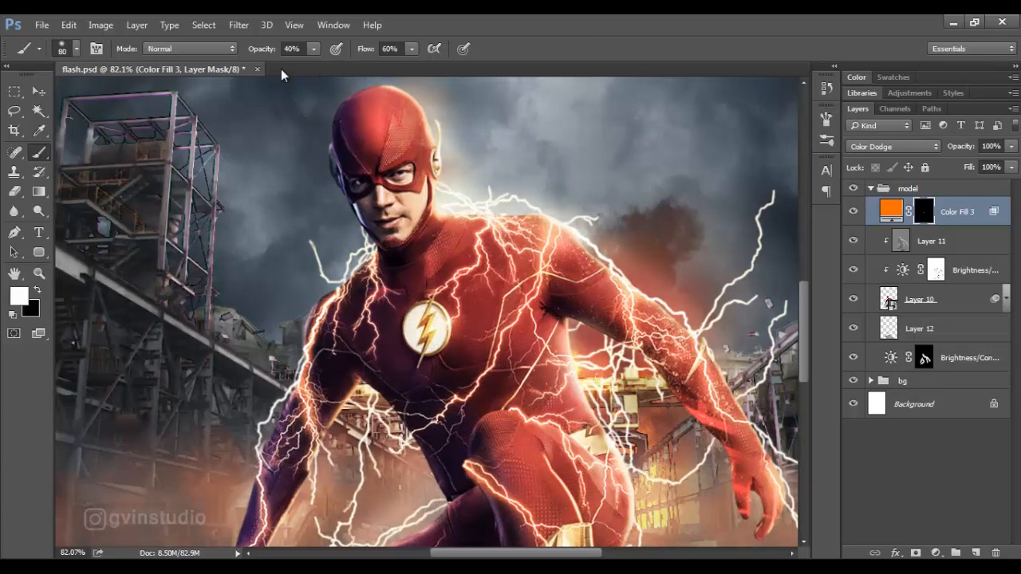
{"action": "left_click_drag", "start_coordinate": [270, 54], "coordinate": [289, 54]}
{"action": "left_click_drag", "start_coordinate": [428, 323], "coordinate": [421, 335]}
{"action": "key", "text": "bracketleft"}
{"action": "key", "text": "bracketleft"}
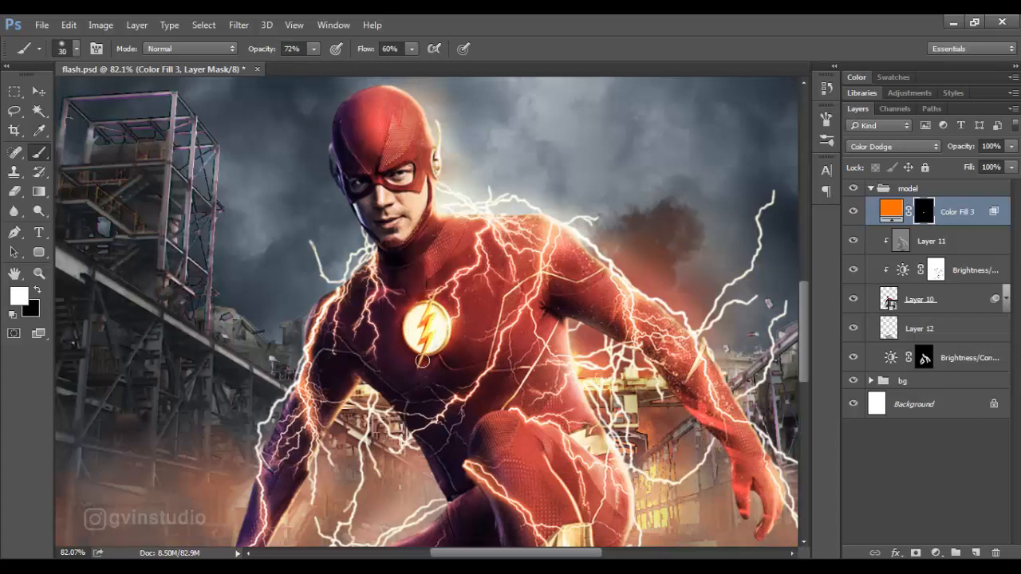
Paint glow over the head, shoulder and arm at 50 px and 43% opacity, and clip the fill to the model layer.
{"action": "scroll", "coordinate": [470, 271], "scroll_direction": "up", "scroll_amount": 5}
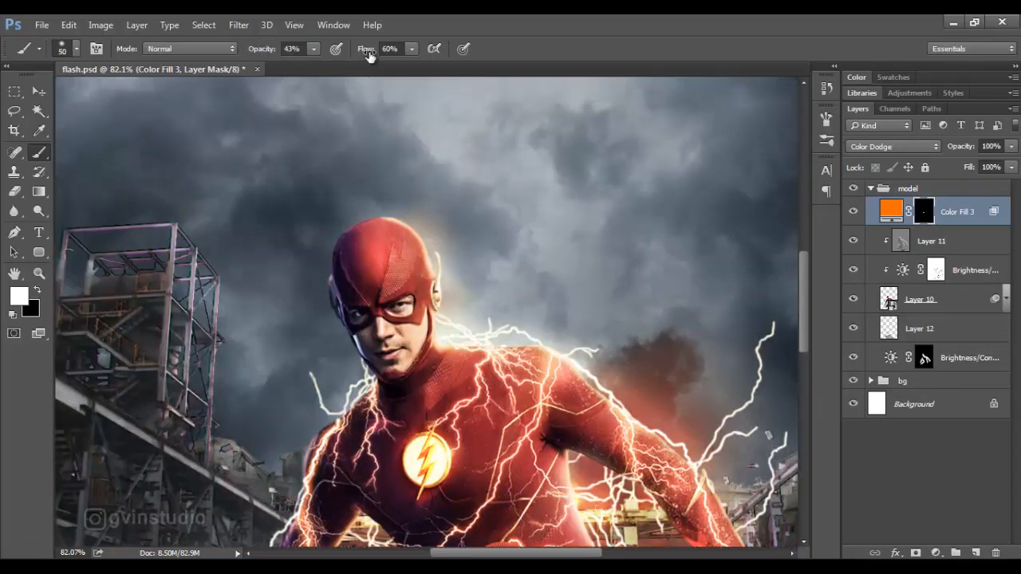
{"action": "mouse_move", "coordinate": [396, 203]}
{"action": "left_mouse_down"}
{"action": "mouse_move", "coordinate": [433, 237]}
{"action": "mouse_move", "coordinate": [447, 315]}
{"action": "mouse_move", "coordinate": [601, 390]}
{"action": "mouse_move", "coordinate": [584, 376]}
{"action": "mouse_move", "coordinate": [699, 462]}
{"action": "mouse_move", "coordinate": [579, 260]}
{"action": "mouse_move", "coordinate": [657, 431]}
{"action": "left_mouse_up"}
{"action": "left_click", "coordinate": [970, 221], "text": "alt"}
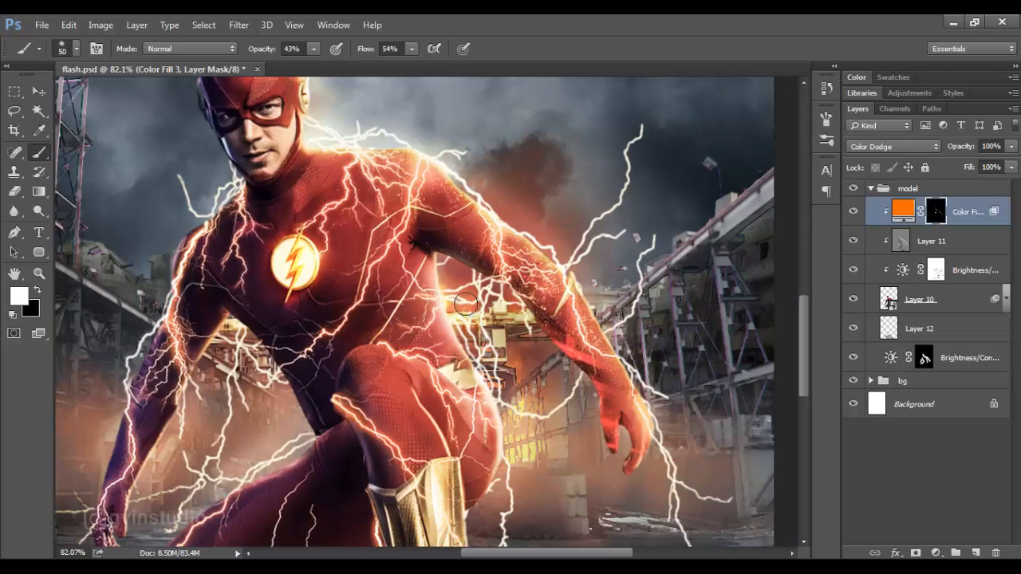
Paint orange glow on the fill's mask along the torso's side, both arms, the legs and the golden boot.
{"action": "left_click_drag", "start_coordinate": [437, 278], "coordinate": [509, 467]}
{"action": "left_click_drag", "start_coordinate": [220, 327], "coordinate": [138, 504]}
{"action": "mouse_move", "coordinate": [301, 443]}
{"action": "left_mouse_down"}
{"action": "mouse_move", "coordinate": [277, 466]}
{"action": "mouse_move", "coordinate": [211, 494]}
{"action": "left_mouse_up"}
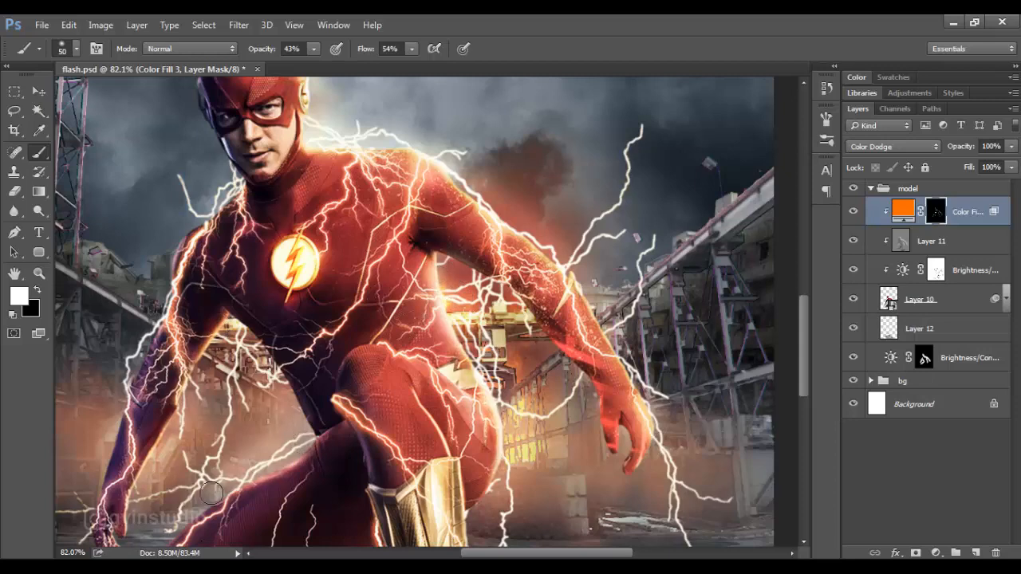
{"action": "left_click_drag", "start_coordinate": [295, 423], "coordinate": [320, 323]}
{"action": "left_click_drag", "start_coordinate": [303, 367], "coordinate": [160, 471]}
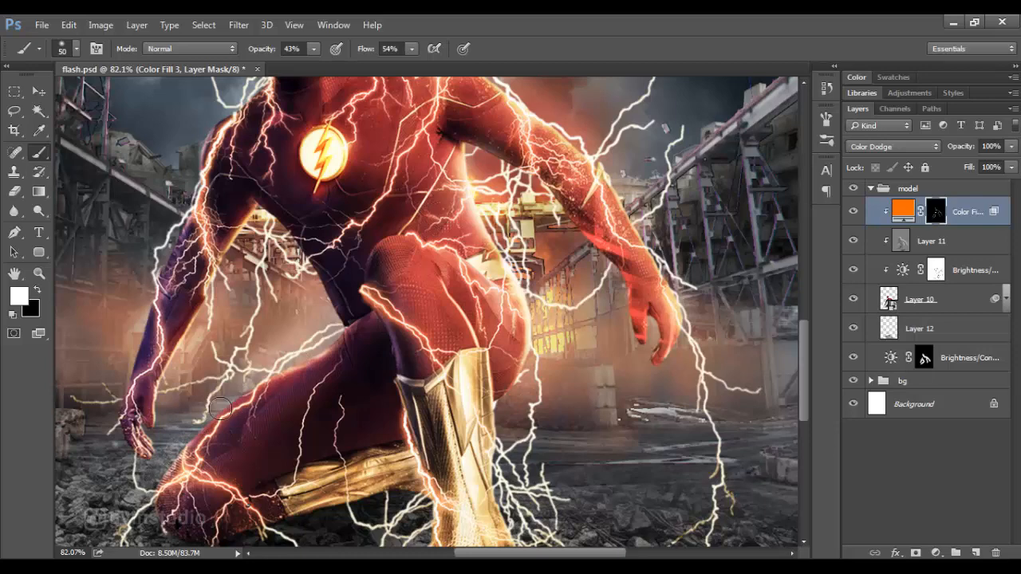
{"action": "left_click_drag", "start_coordinate": [477, 380], "coordinate": [470, 404]}
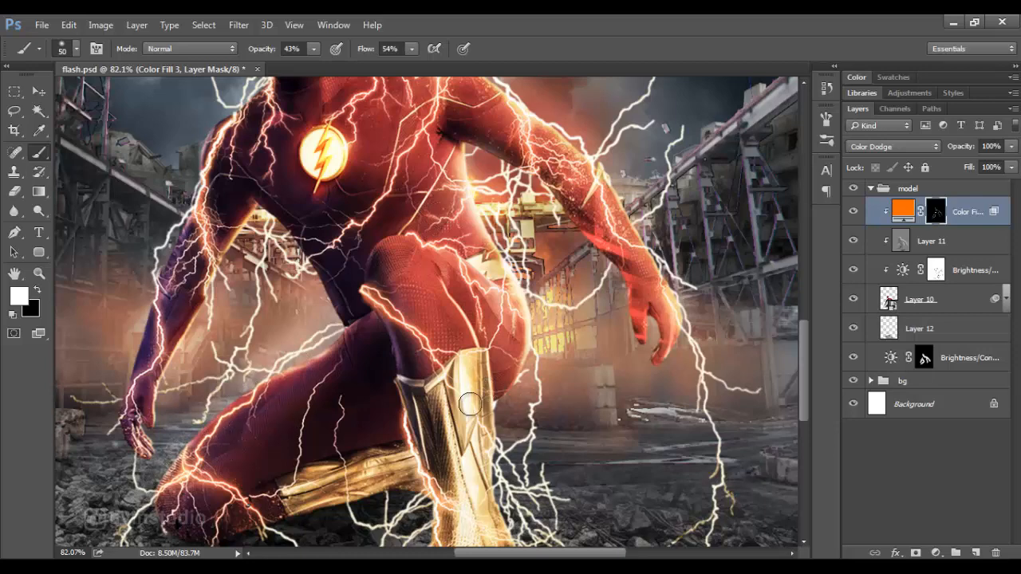
Add a clipped Hue/Saturation adjustment above the orange fill, colorize it at hue 57 with slightly lower lightness, and invert its mask.
{"action": "scroll", "coordinate": [474, 455], "scroll_direction": "down", "scroll_amount": 6}
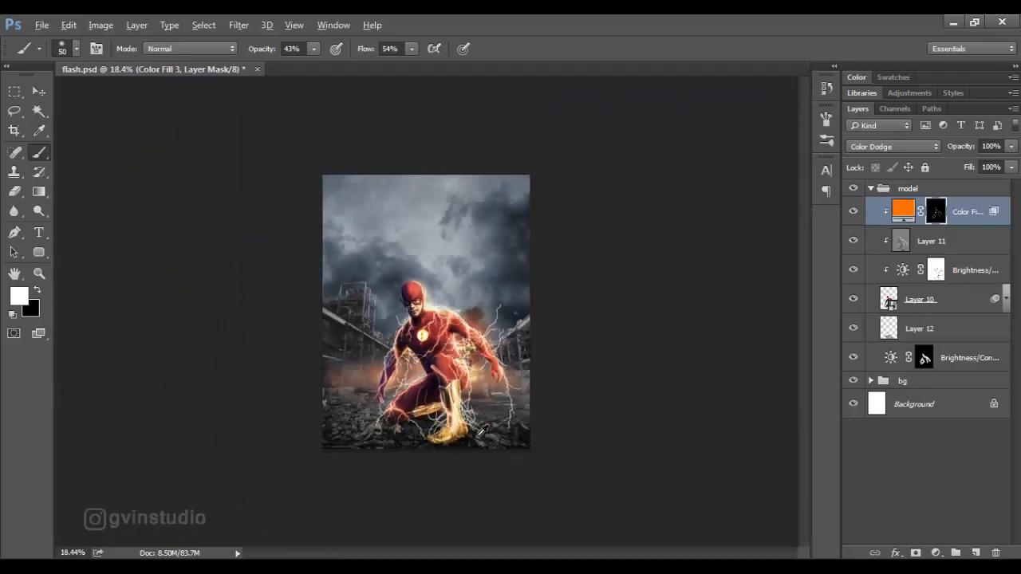
{"action": "scroll", "coordinate": [478, 434], "scroll_direction": "up", "scroll_amount": 3}
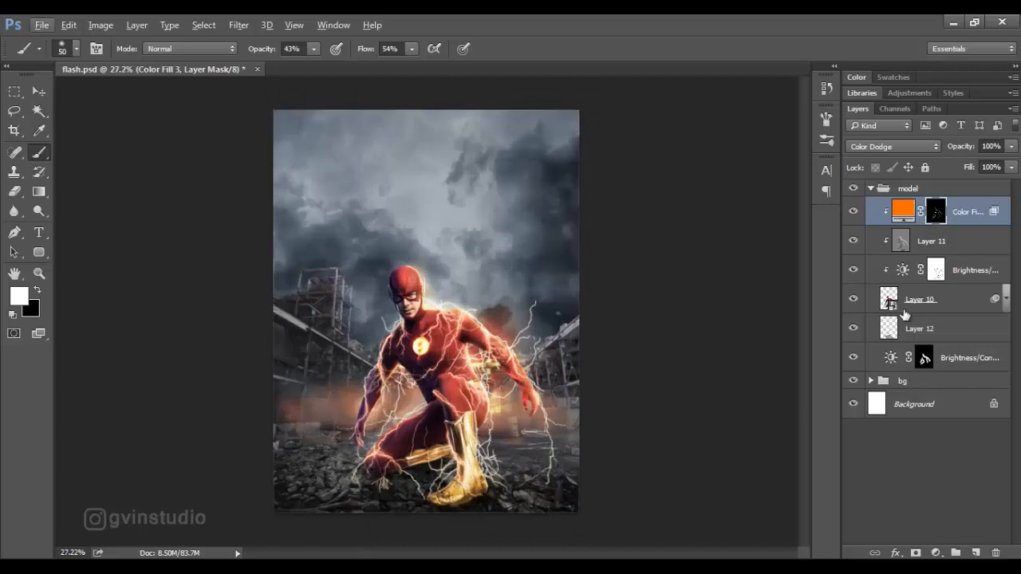
{"action": "left_click", "coordinate": [934, 552]}
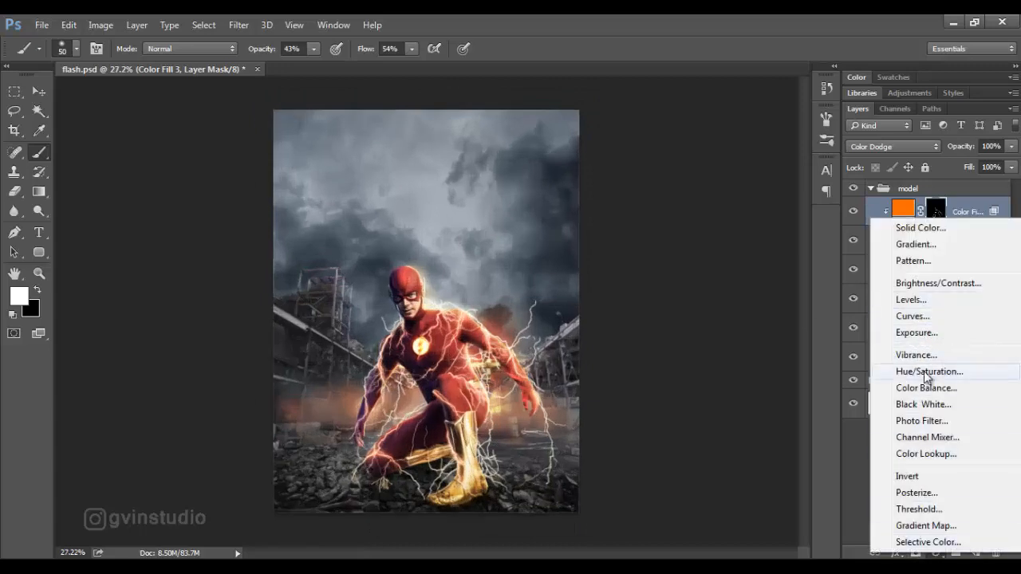
{"action": "left_click", "coordinate": [926, 378]}
{"action": "left_click", "coordinate": [697, 332]}
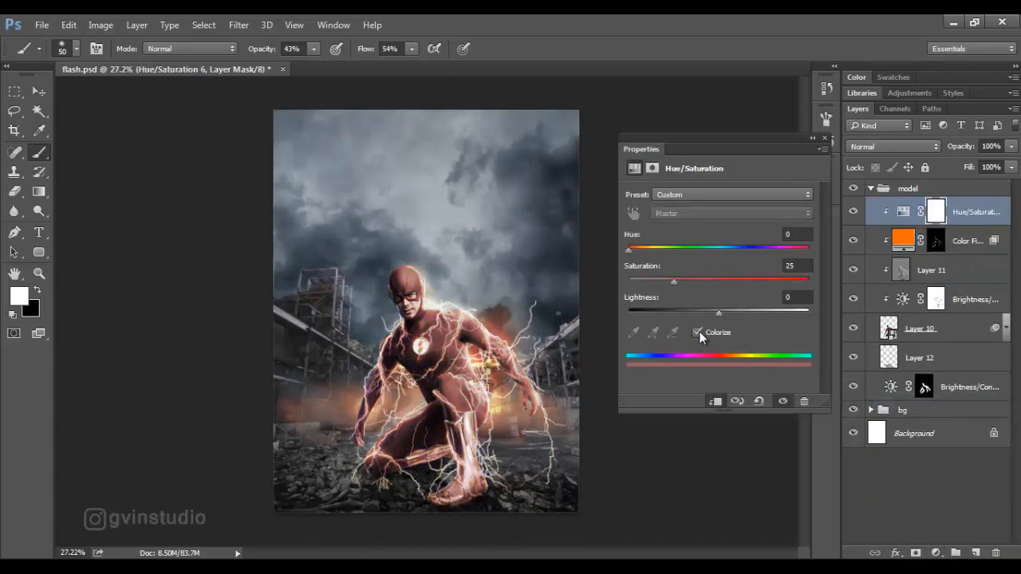
{"action": "left_click_drag", "start_coordinate": [629, 250], "coordinate": [654, 250]}
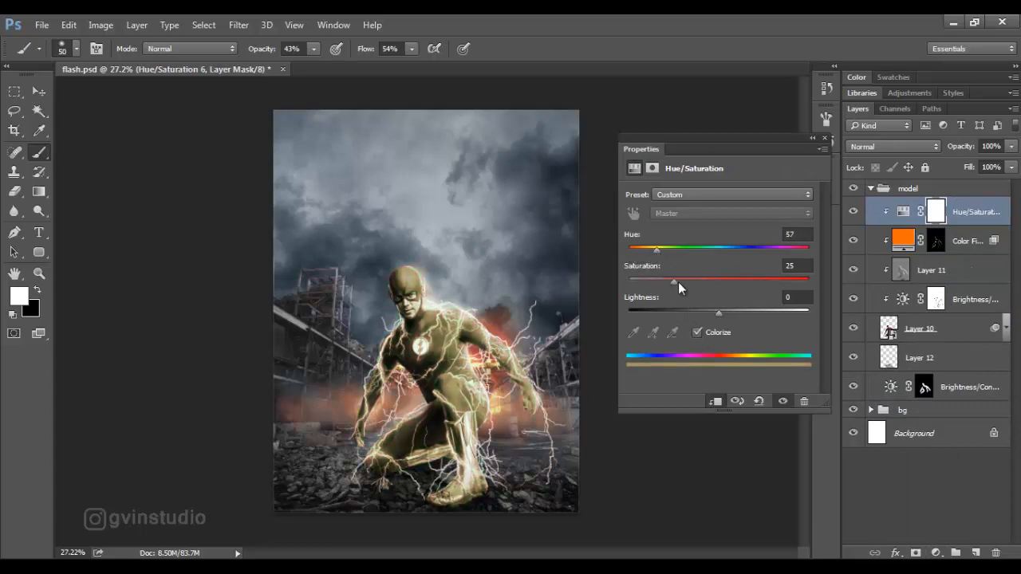
{"action": "mouse_move", "coordinate": [717, 315]}
{"action": "left_mouse_down"}
{"action": "mouse_move", "coordinate": [694, 315]}
{"action": "mouse_move", "coordinate": [707, 314]}
{"action": "left_mouse_up"}
{"action": "left_click", "coordinate": [825, 138]}
{"action": "key", "text": "ctrl+i"}
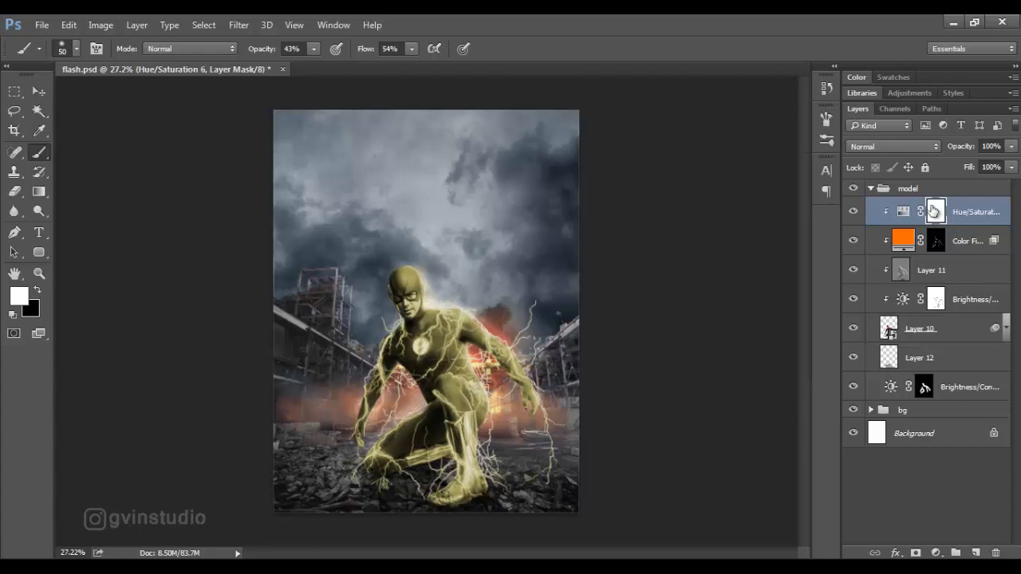
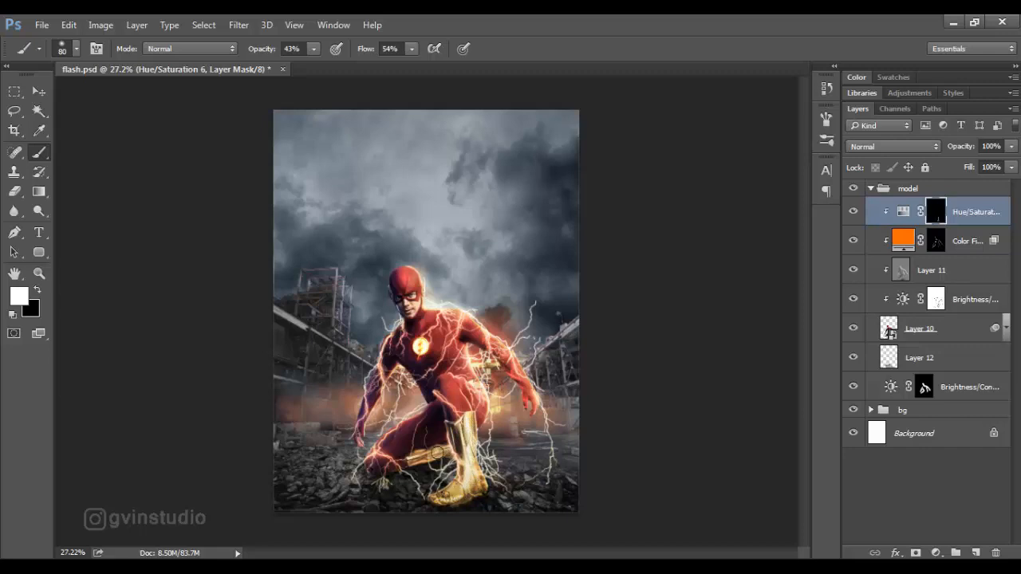
{"action": "left_click", "coordinate": [40, 94]}
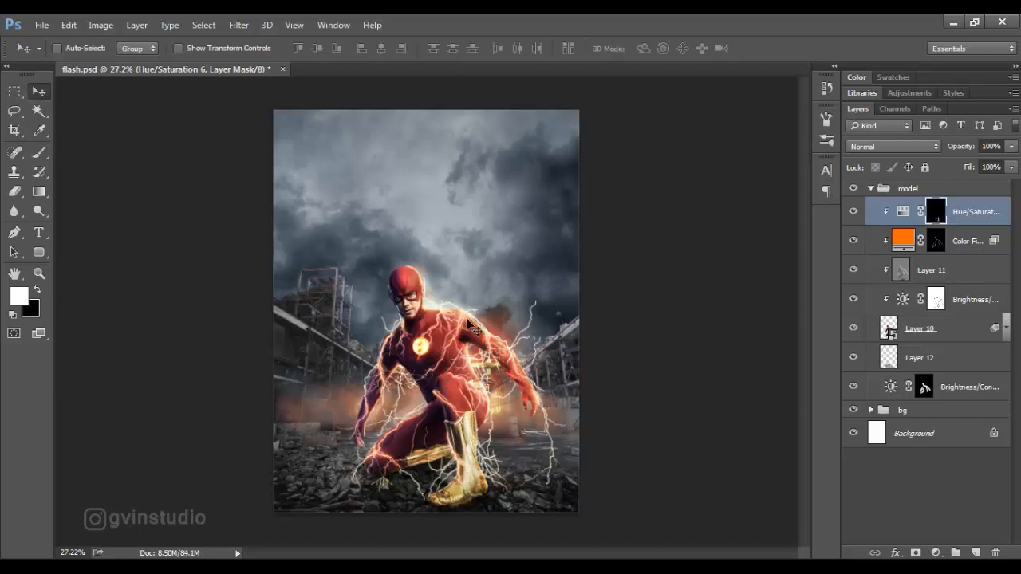
{"action": "scroll", "coordinate": [473, 327], "scroll_direction": "down", "scroll_amount": 5}
{"action": "scroll", "coordinate": [462, 335], "scroll_direction": "up", "scroll_amount": 3}
{"action": "scroll", "coordinate": [451, 343], "scroll_direction": "down", "scroll_amount": 2}
{"action": "scroll", "coordinate": [448, 343], "scroll_direction": "up", "scroll_amount": 4}
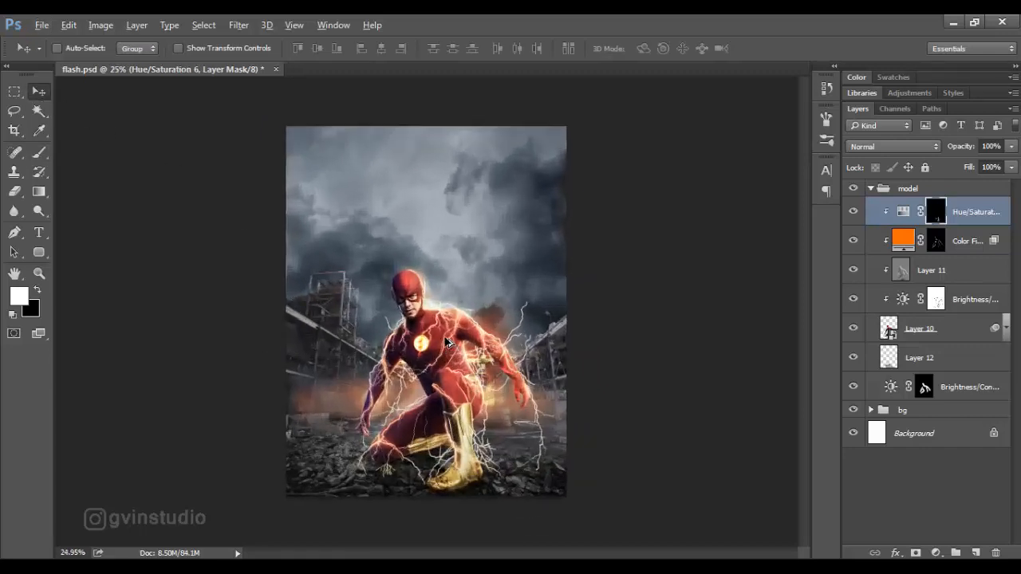
{"action": "scroll", "coordinate": [448, 343], "scroll_direction": "up", "scroll_amount": 1}
Collapse the model group and add a new empty layer directly above the bg group.
{"action": "left_click", "coordinate": [870, 189]}
{"action": "left_click", "coordinate": [900, 209]}
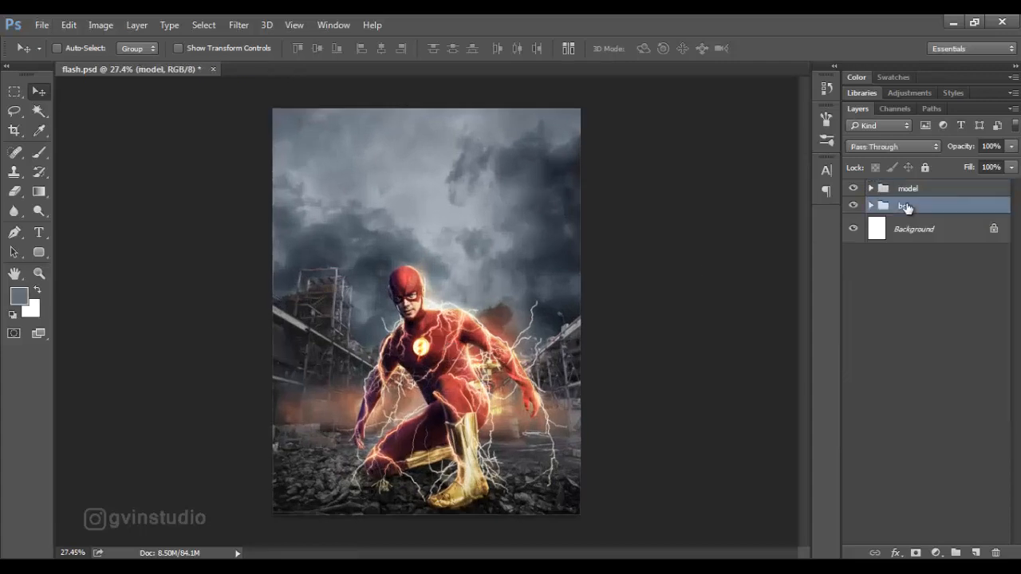
{"action": "left_click", "coordinate": [976, 553]}
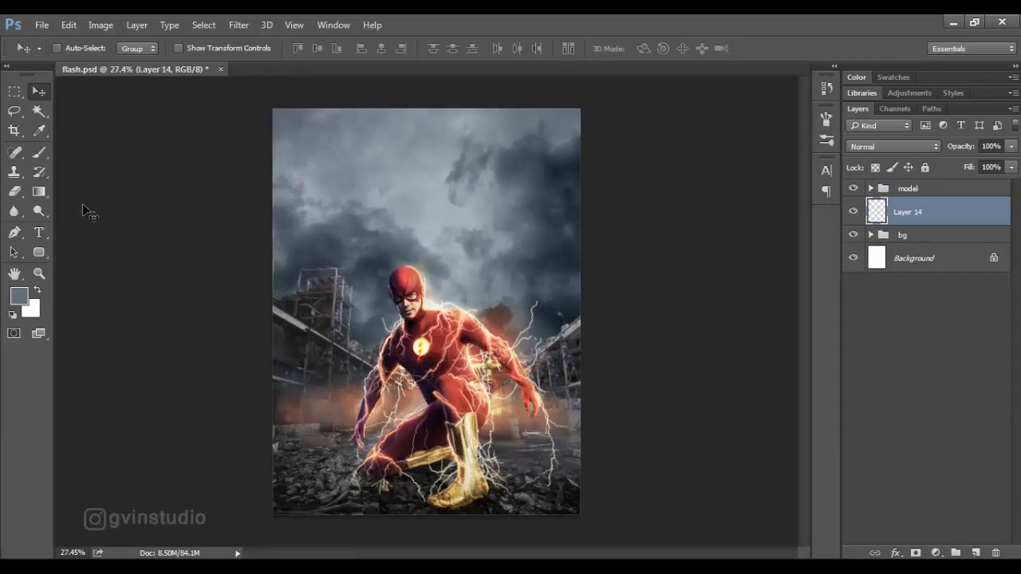
Choose the 1403 px lightning brush preset for painting on the new layer.
{"action": "key", "text": "b"}
{"action": "scroll", "coordinate": [434, 309], "scroll_direction": "up", "scroll_amount": 1}
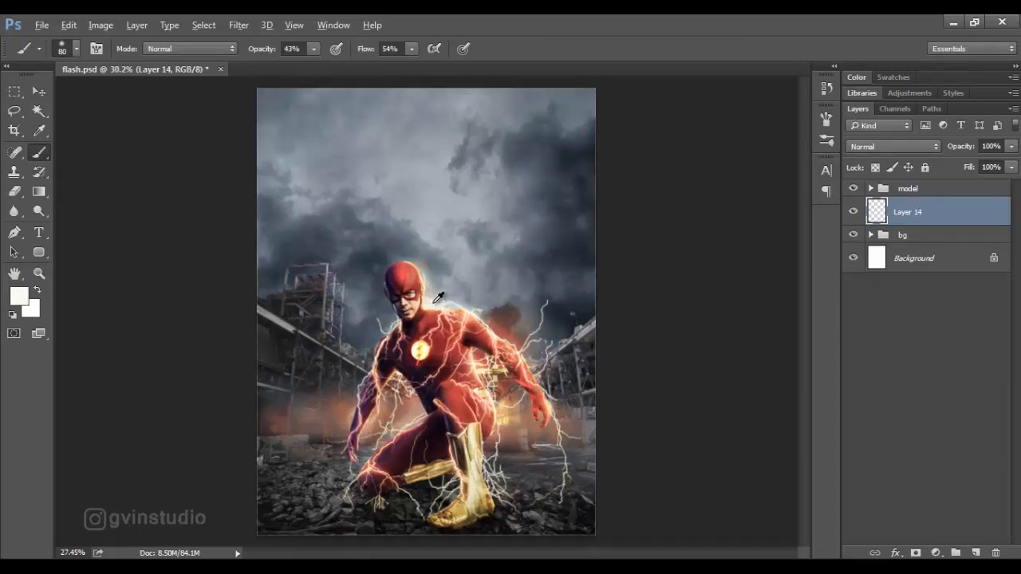
{"action": "scroll", "coordinate": [437, 298], "scroll_direction": "down", "scroll_amount": 1}
{"action": "right_click", "coordinate": [437, 299]}
{"action": "scroll", "coordinate": [539, 474], "scroll_direction": "down", "scroll_amount": 10}
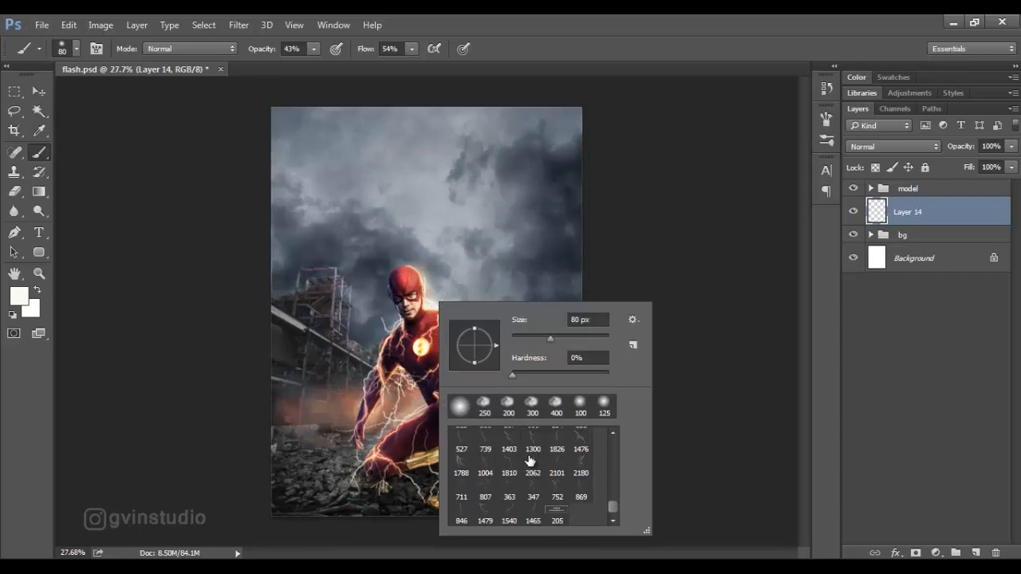
{"action": "left_click", "coordinate": [509, 446]}
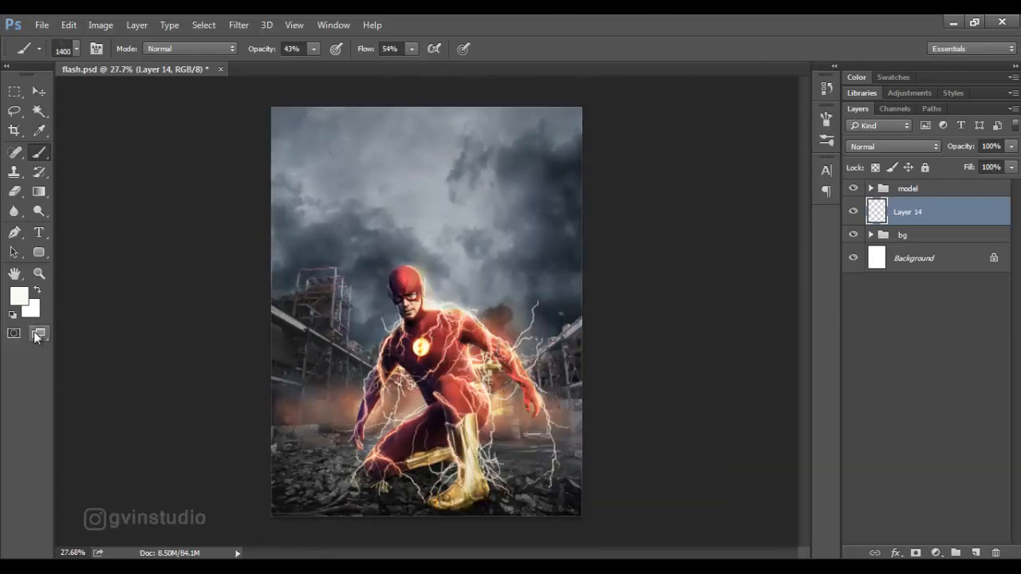
Set the foreground colour to fef1df and stamp a 1300 px lightning bolt behind the hero at 100% opacity and flow.
{"action": "left_click", "coordinate": [19, 297]}
{"action": "left_click", "coordinate": [800, 357]}
{"action": "left_click", "coordinate": [616, 186]}
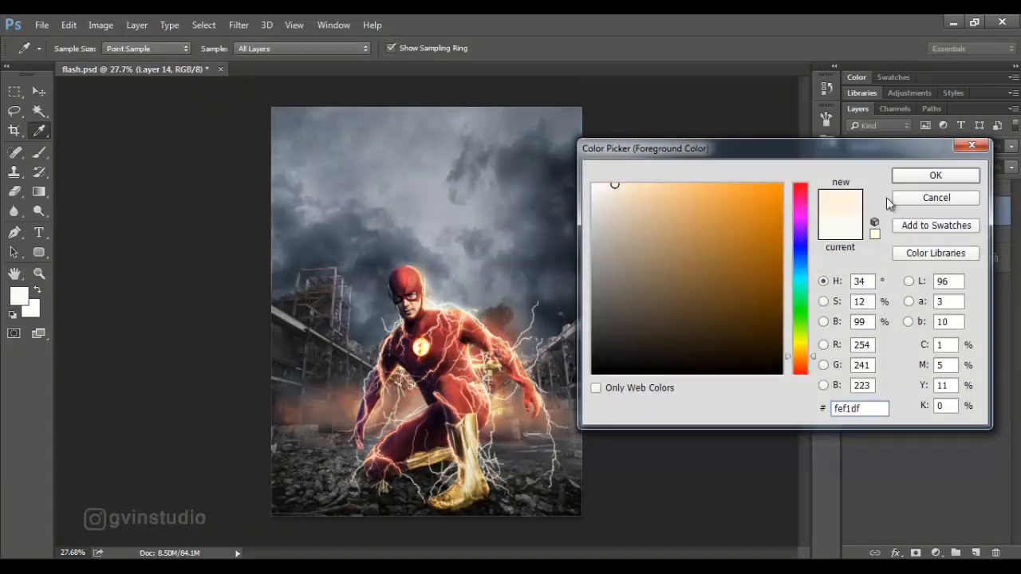
{"action": "left_click", "coordinate": [935, 175]}
{"action": "key", "text": "bracketleft"}
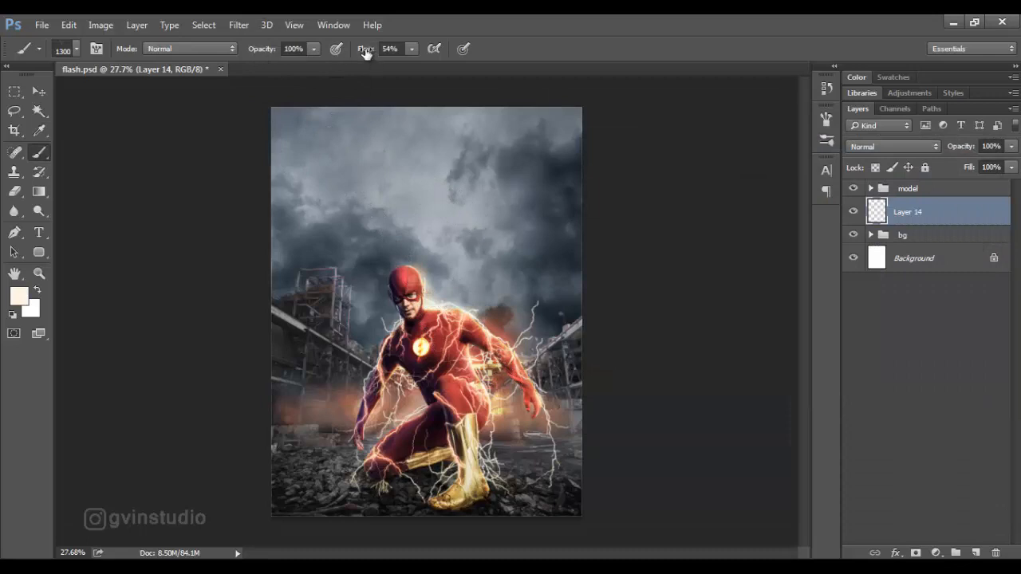
{"action": "left_click_drag", "start_coordinate": [366, 54], "coordinate": [405, 58]}
{"action": "left_click", "coordinate": [423, 242]}
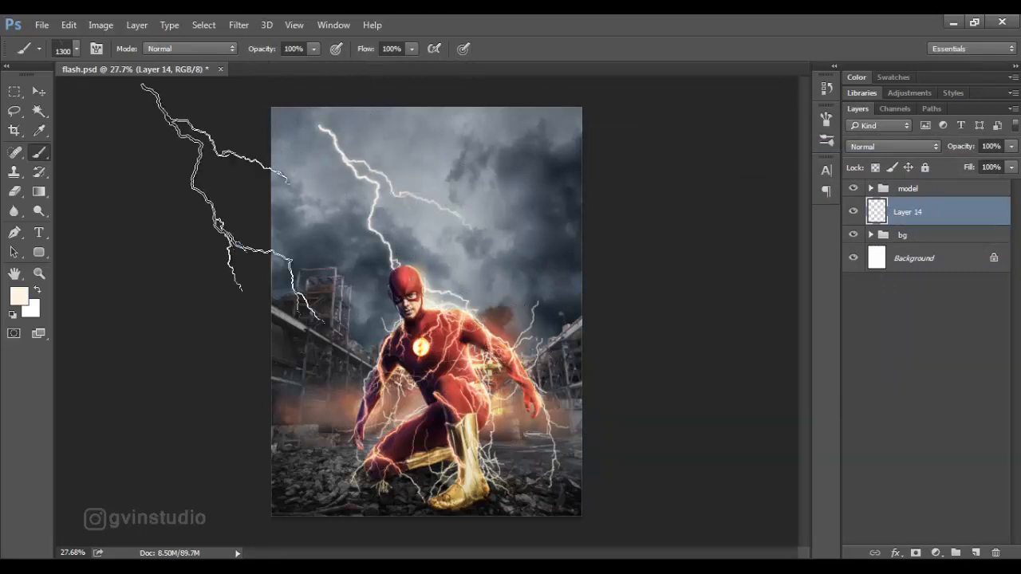
Rotate the lightning bolt 32.66° and move it so it strikes from the top of the sky down behind the hero.
{"action": "key", "text": "v"}
{"action": "key", "text": "ctrl+t"}
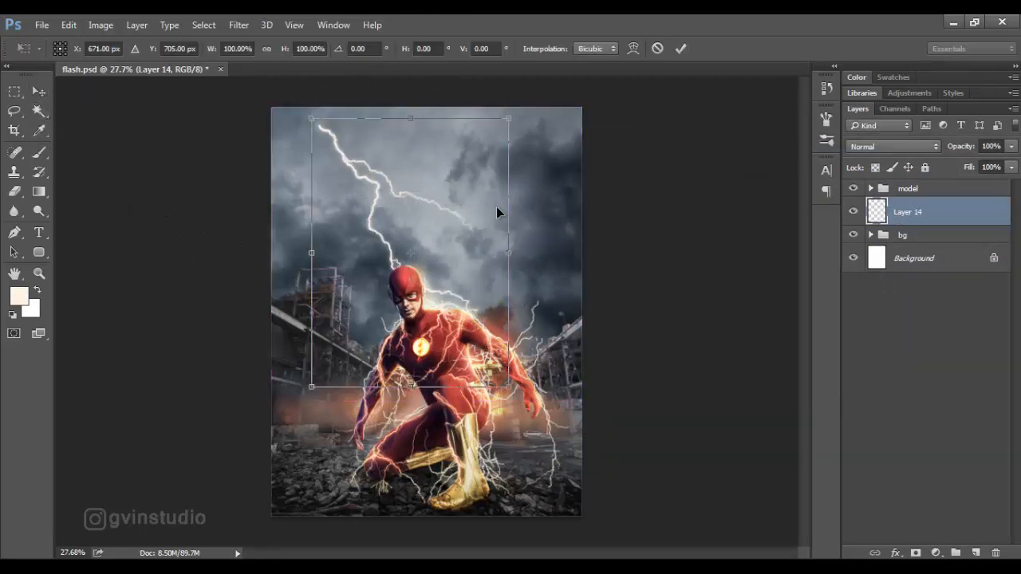
{"action": "left_click_drag", "start_coordinate": [554, 324], "coordinate": [512, 429]}
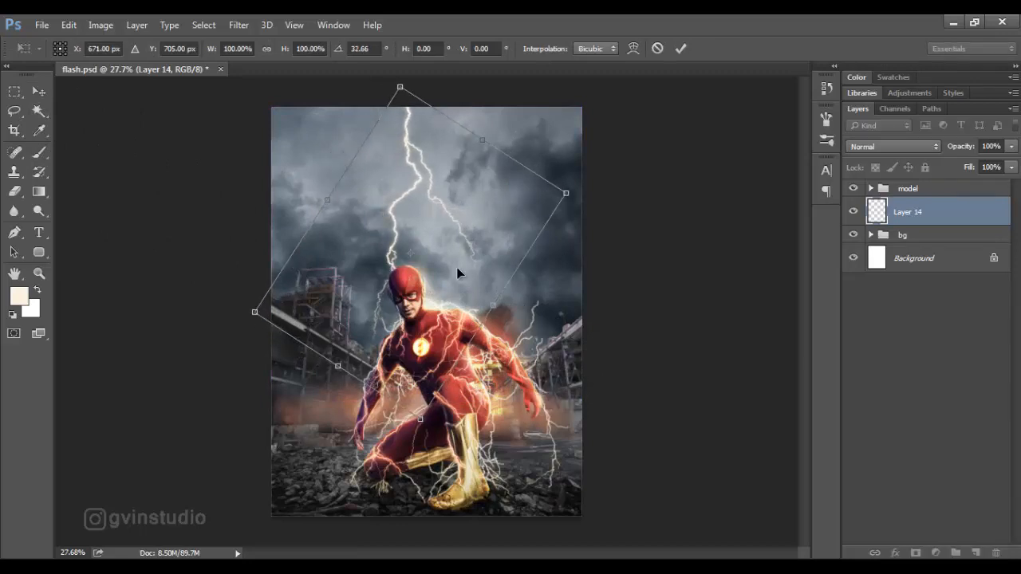
{"action": "left_click_drag", "start_coordinate": [456, 269], "coordinate": [481, 254]}
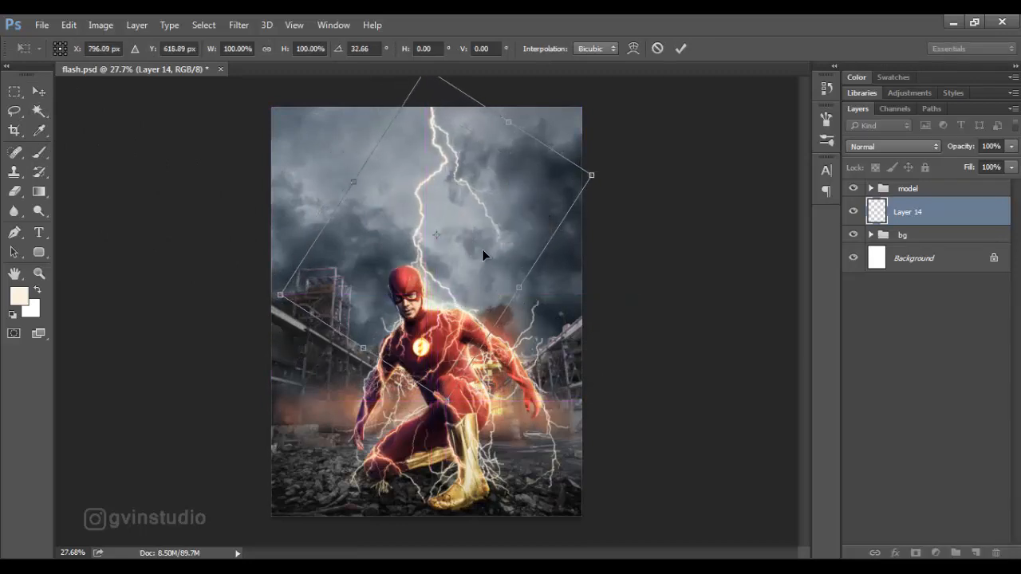
{"action": "left_click", "coordinate": [680, 48]}
{"action": "scroll", "coordinate": [509, 293], "scroll_direction": "down", "scroll_amount": 2}
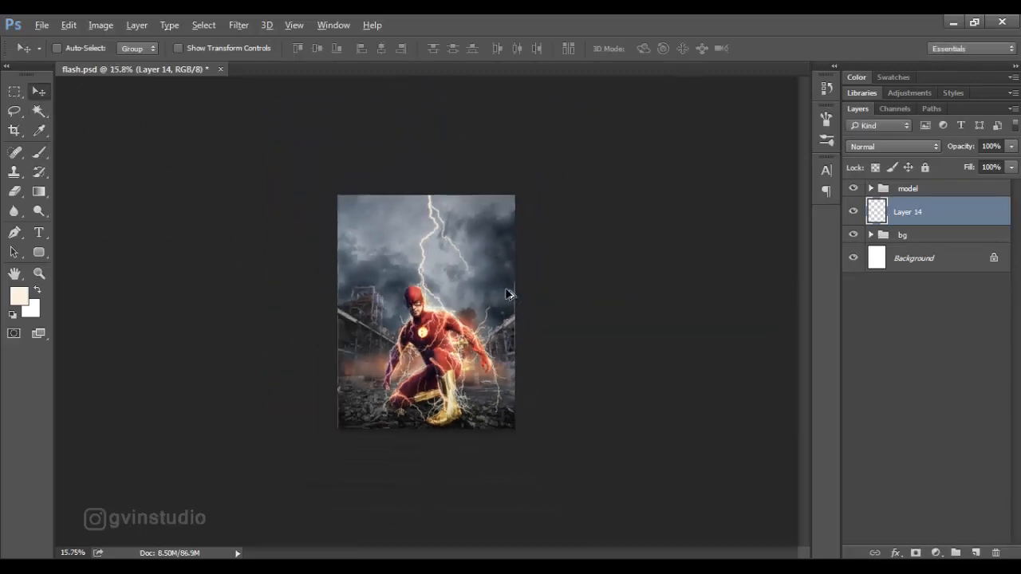
{"action": "scroll", "coordinate": [496, 299], "scroll_direction": "up", "scroll_amount": 1}
{"action": "scroll", "coordinate": [492, 303], "scroll_direction": "up", "scroll_amount": 1}
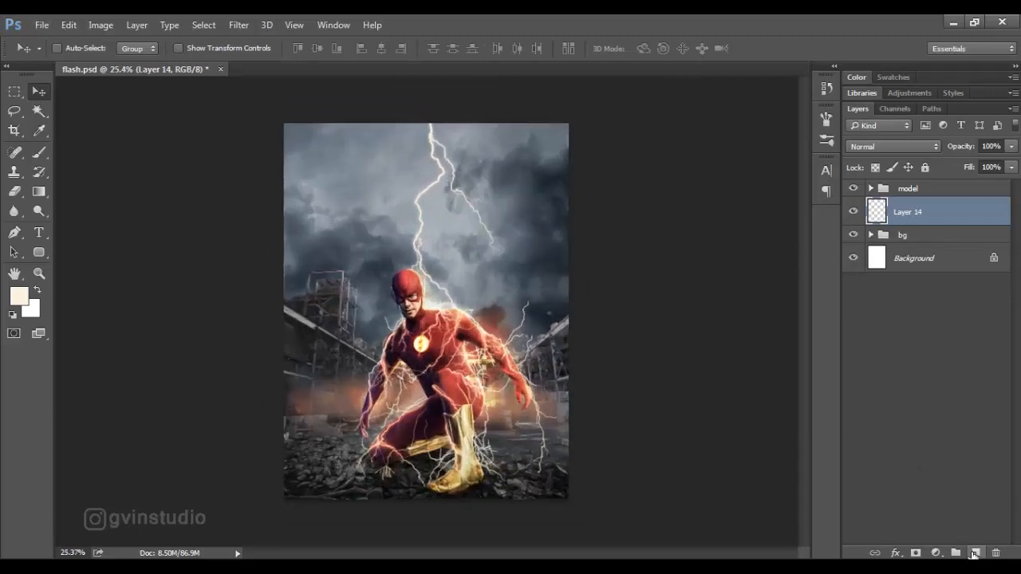
Add a new layer and stamp a second bolt beside the hero's head with the 2062 px lightning brush reduced to 1400 px.
{"action": "left_click", "coordinate": [974, 553]}
{"action": "left_click", "coordinate": [41, 152]}
{"action": "right_click", "coordinate": [433, 373]}
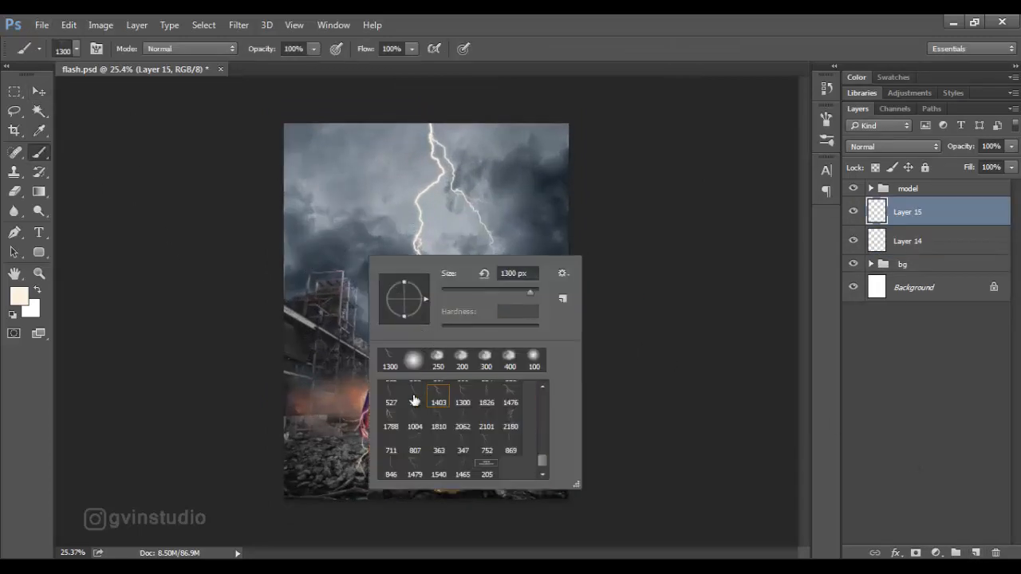
{"action": "left_click", "coordinate": [466, 427]}
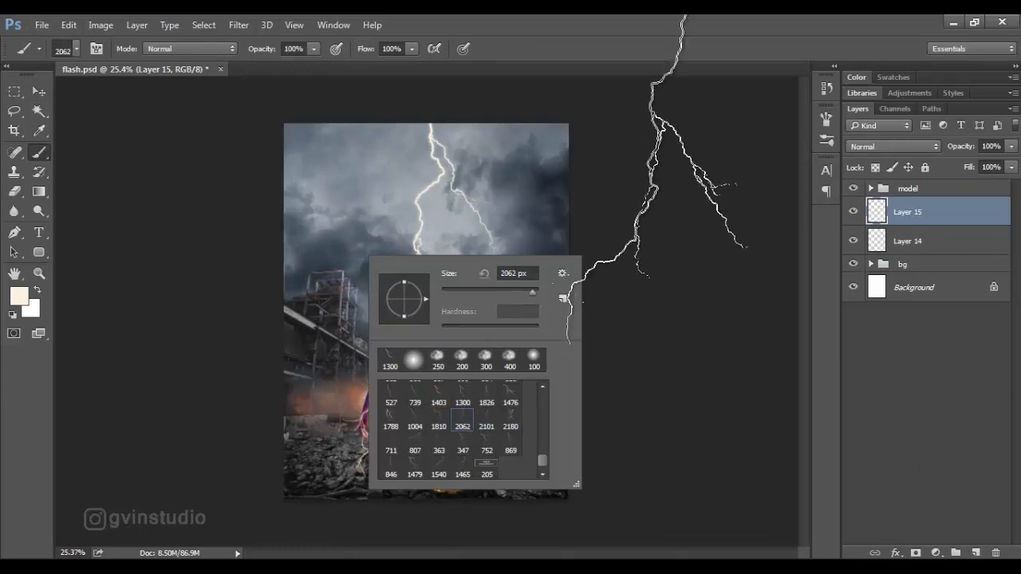
{"action": "left_click", "coordinate": [727, 27]}
{"action": "key", "text": "["}
{"action": "key", "text": "["}
{"action": "key", "text": "["}
{"action": "key", "text": "["}
{"action": "key", "text": "["}
{"action": "key", "text": "["}
{"action": "key", "text": "["}
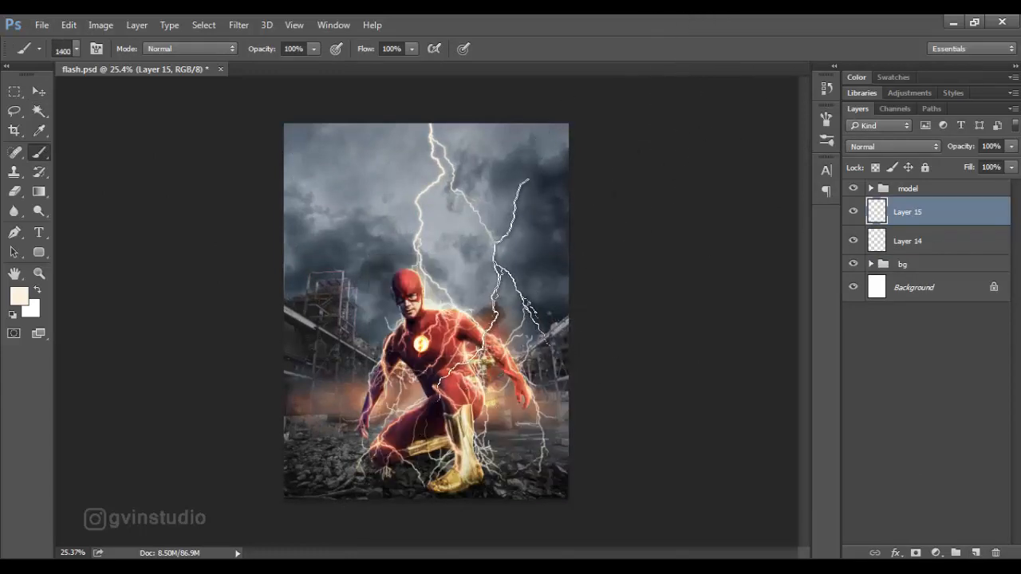
Rotate the second bolt clockwise and move it so it runs from the image's right edge to the hero's shoulder.
{"action": "key", "text": "v"}
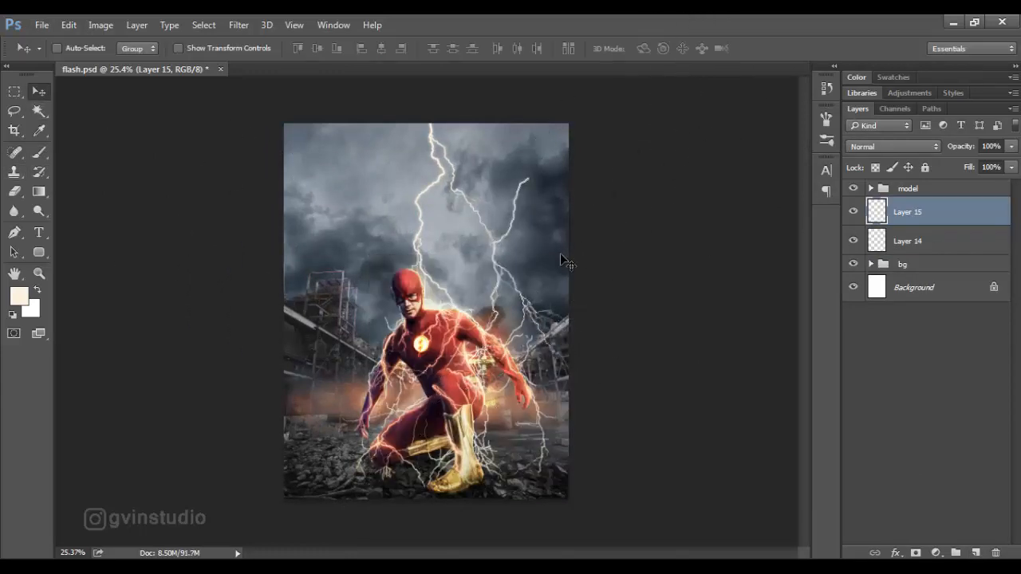
{"action": "key", "text": "ctrl+t"}
{"action": "left_click_drag", "start_coordinate": [598, 196], "coordinate": [630, 255]}
{"action": "left_click_drag", "start_coordinate": [567, 251], "coordinate": [575, 209]}
{"action": "left_click", "coordinate": [680, 49]}
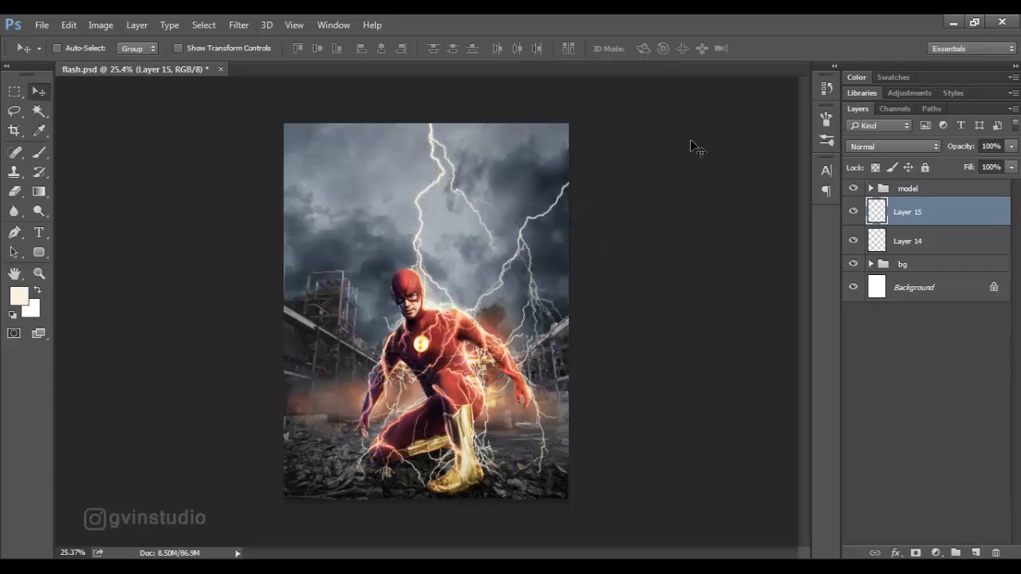
Add a new layer and stamp a third bolt left of the hero with the 1004 px lightning brush enlarged to 1200 px.
{"action": "left_click", "coordinate": [975, 553]}
{"action": "left_click", "coordinate": [40, 152]}
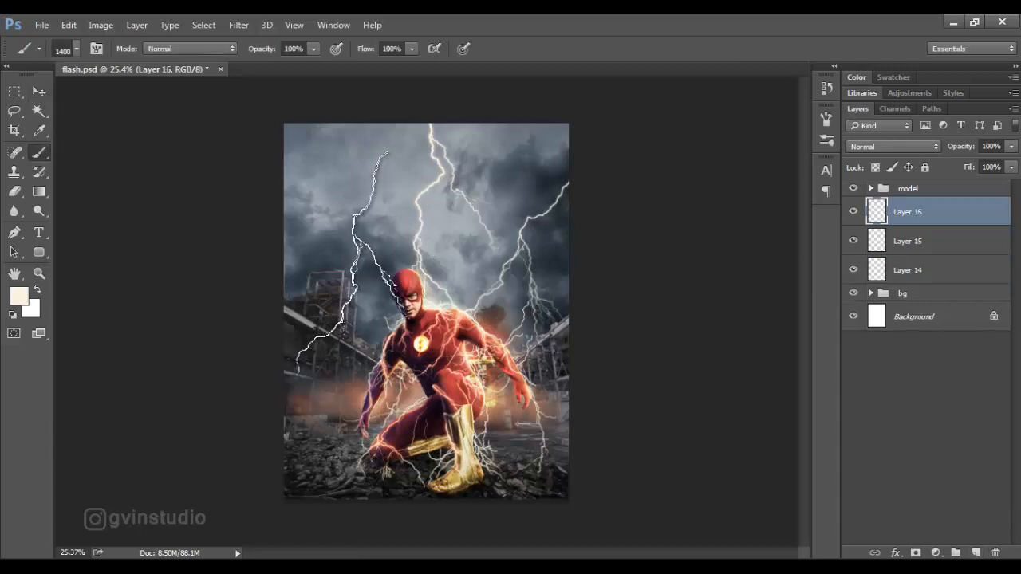
{"action": "right_click", "coordinate": [351, 280]}
{"action": "left_click", "coordinate": [395, 451]}
{"action": "left_click", "coordinate": [669, 66]}
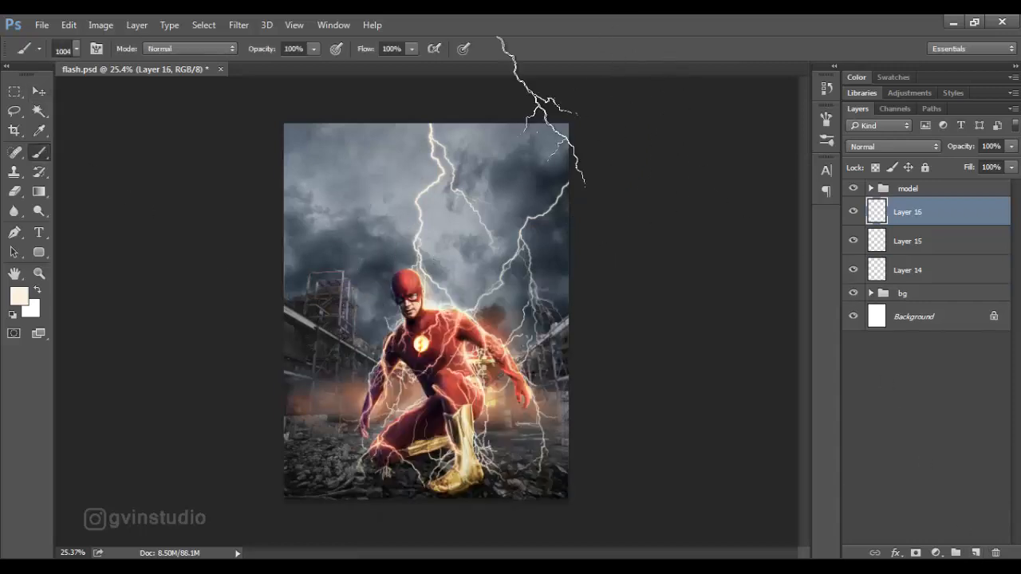
{"action": "key", "text": "bracketright"}
{"action": "key", "text": "bracketright"}
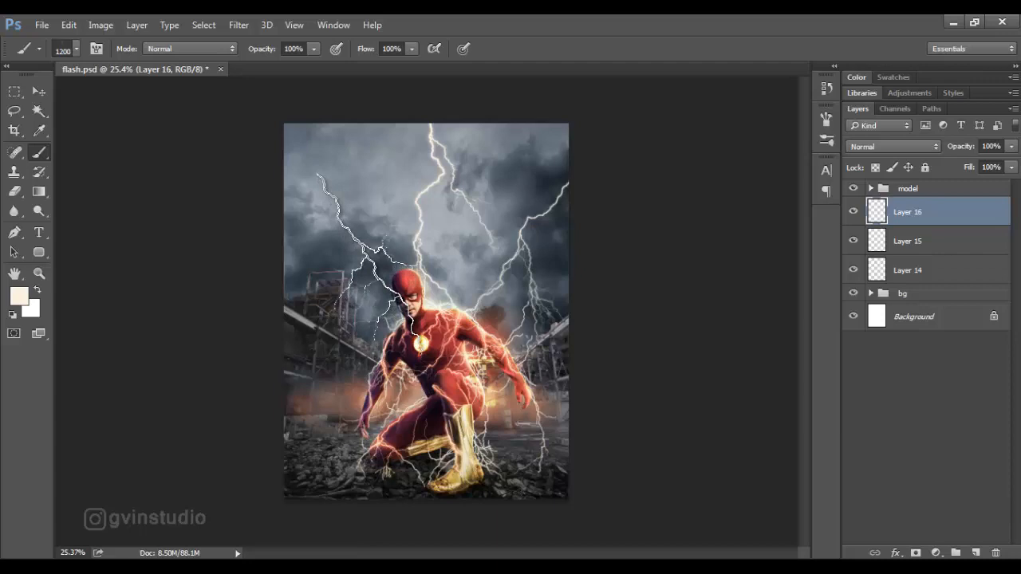
{"action": "left_click", "coordinate": [371, 265]}
Enlarge the third bolt to about 125%, rotate it slightly counterclockwise, and position it from the image's left edge to the hero's head.
{"action": "left_click", "coordinate": [39, 92]}
{"action": "mouse_move", "coordinate": [460, 265]}
{"action": "left_mouse_down"}
{"action": "mouse_move", "coordinate": [425, 244]}
{"action": "mouse_move", "coordinate": [427, 252]}
{"action": "left_mouse_up"}
{"action": "key", "text": "ctrl+t"}
{"action": "left_click_drag", "start_coordinate": [411, 366], "coordinate": [480, 397]}
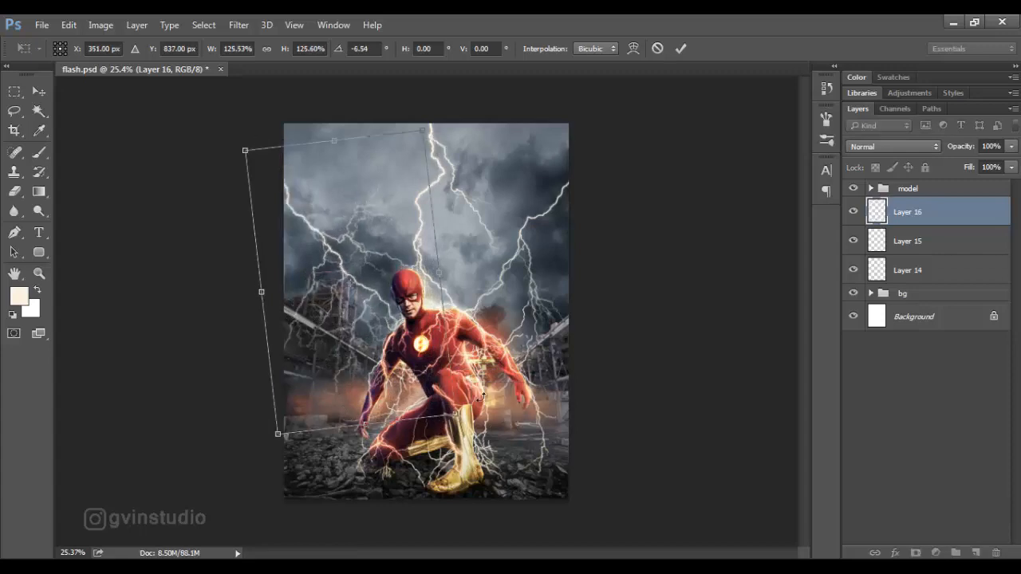
{"action": "left_click_drag", "start_coordinate": [447, 367], "coordinate": [449, 368]}
{"action": "left_click", "coordinate": [680, 48]}
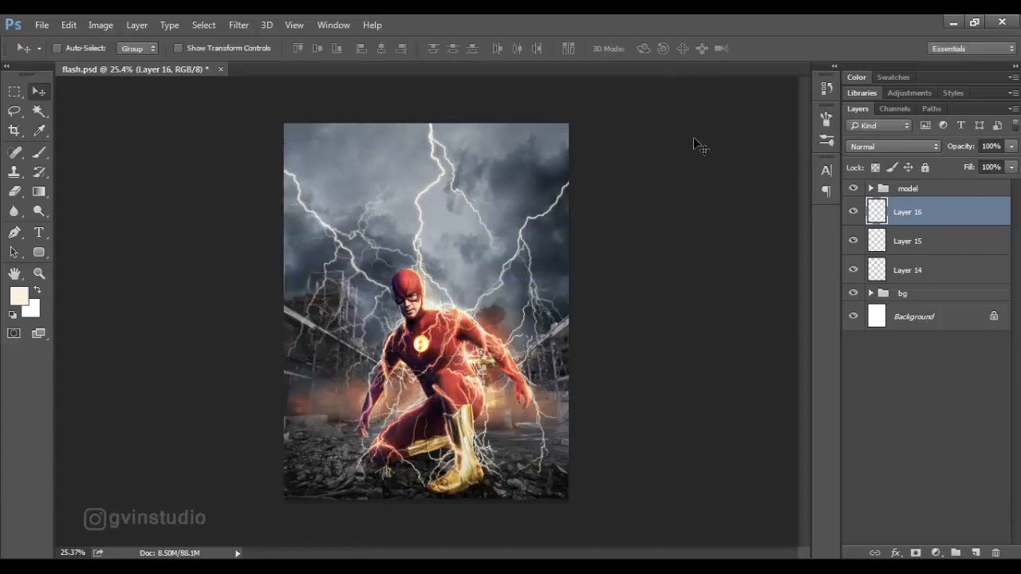
Add a layer mask to the third bolt's layer and choose a soft round brush.
{"action": "scroll", "coordinate": [522, 319], "scroll_direction": "down", "scroll_amount": 4}
{"action": "scroll", "coordinate": [522, 342], "scroll_direction": "up", "scroll_amount": 6}
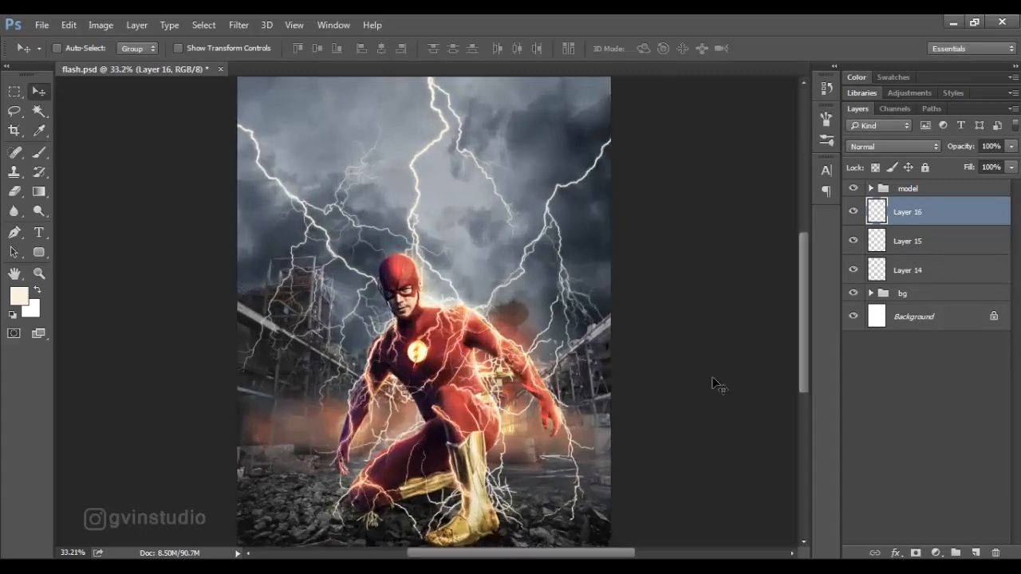
{"action": "scroll", "coordinate": [533, 402], "scroll_direction": "down", "scroll_amount": 3}
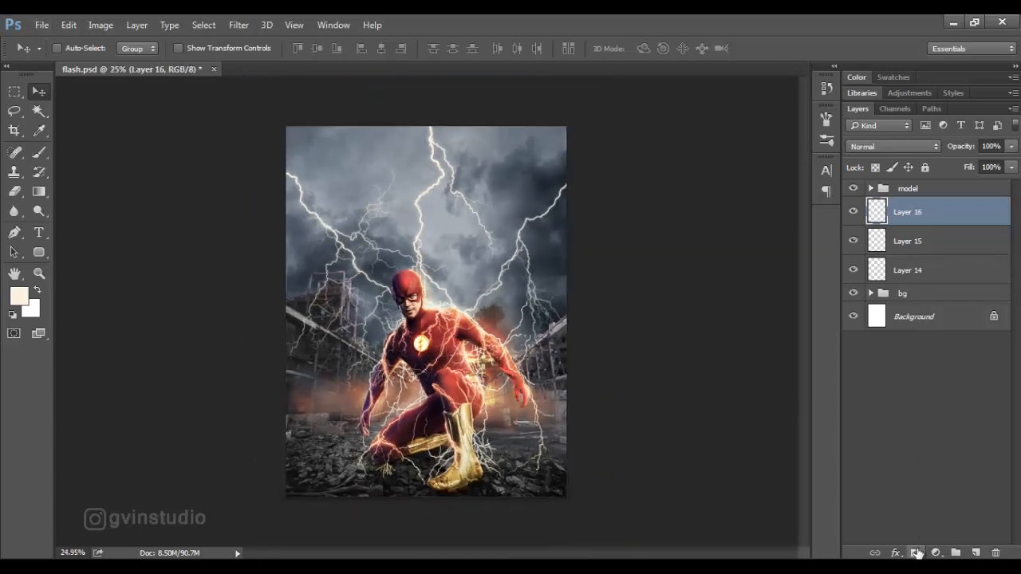
{"action": "left_click", "coordinate": [915, 552]}
{"action": "key", "text": "b"}
{"action": "right_click", "coordinate": [368, 263]}
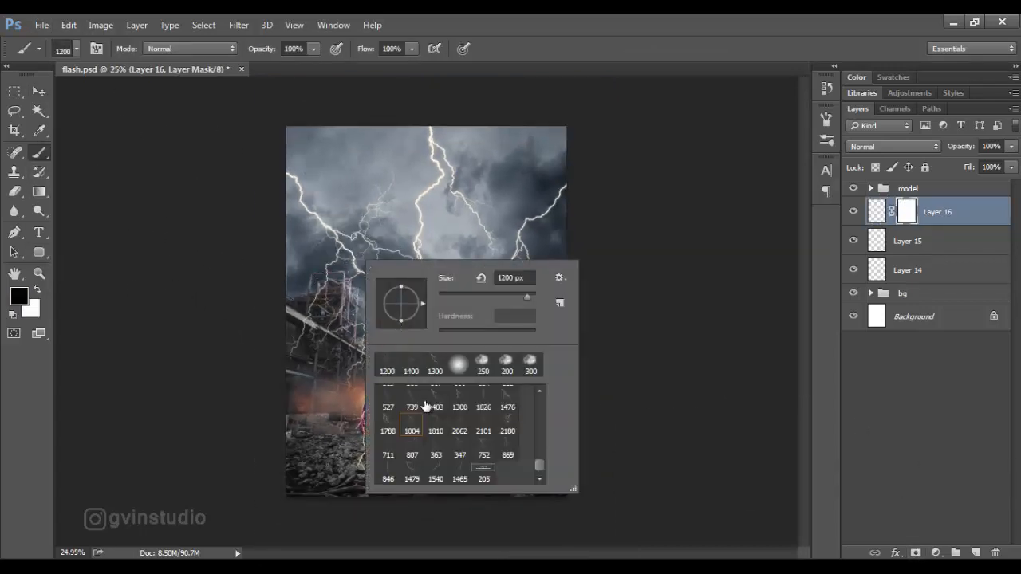
{"action": "left_click_drag", "start_coordinate": [540, 464], "coordinate": [541, 390]}
{"action": "left_click", "coordinate": [389, 396]}
{"action": "left_click", "coordinate": [651, 29]}
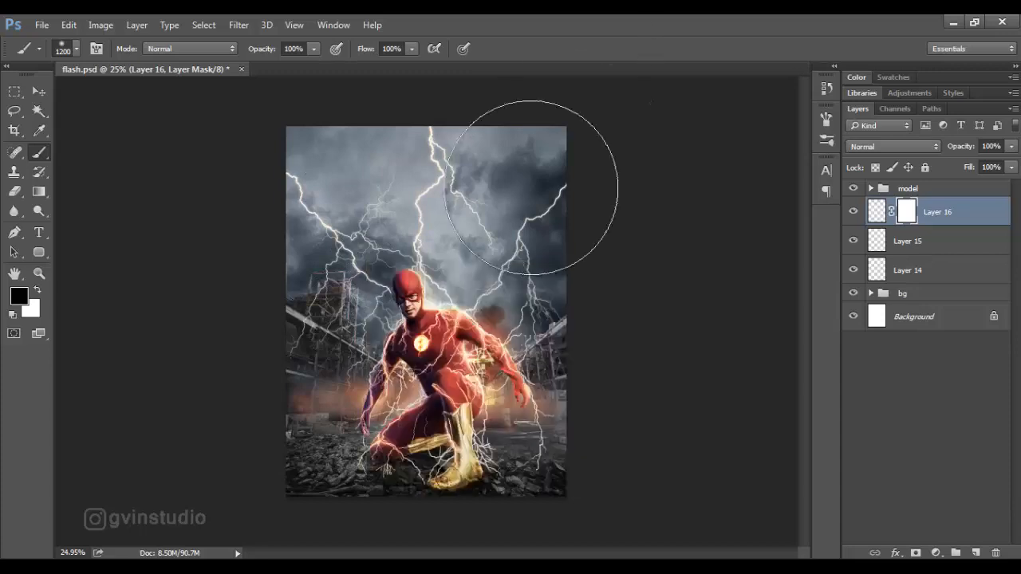
Paint black on the mask at 175 px to hide the bolt's branches over the ruined building.
{"action": "key", "text": "bracketleft"}
{"action": "key", "text": "bracketleft"}
{"action": "key", "text": "bracketleft"}
{"action": "key", "text": "bracketleft"}
{"action": "key", "text": "bracketleft"}
{"action": "key", "text": "bracketleft"}
{"action": "key", "text": "bracketleft"}
{"action": "key", "text": "bracketleft"}
{"action": "key", "text": "bracketleft"}
{"action": "key", "text": "bracketleft"}
{"action": "key", "text": "bracketleft"}
{"action": "key", "text": "bracketleft"}
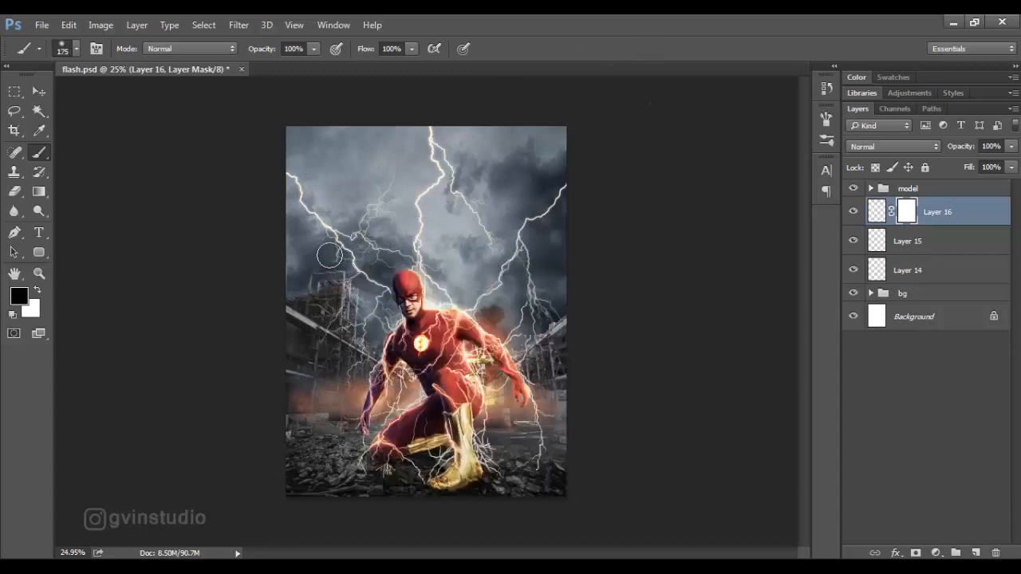
{"action": "mouse_move", "coordinate": [347, 292]}
{"action": "left_mouse_down"}
{"action": "mouse_move", "coordinate": [338, 341]}
{"action": "mouse_move", "coordinate": [367, 315]}
{"action": "left_mouse_up"}
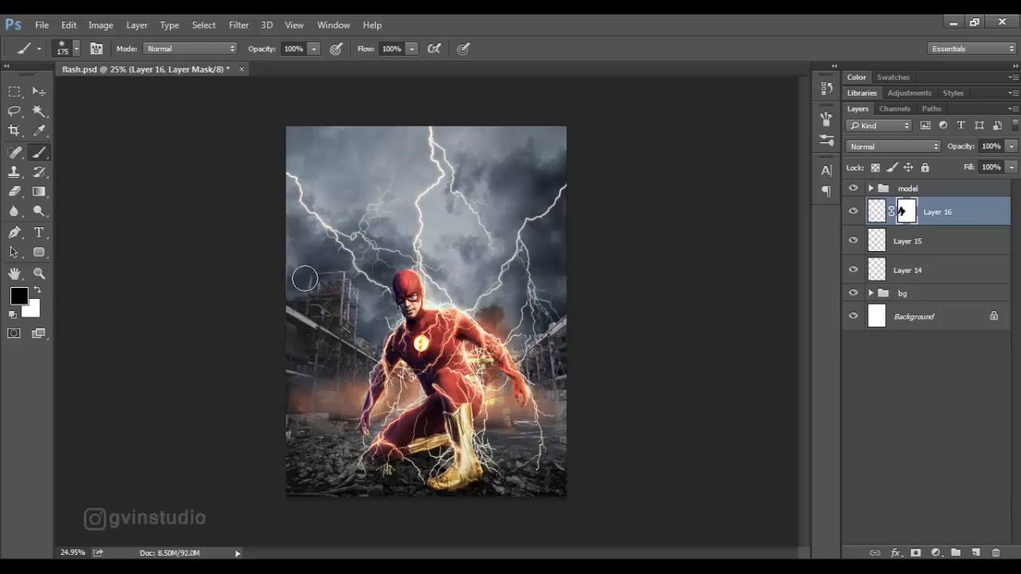
Move the third bolt slightly down and mask out more of its lower branches.
{"action": "key", "text": "v"}
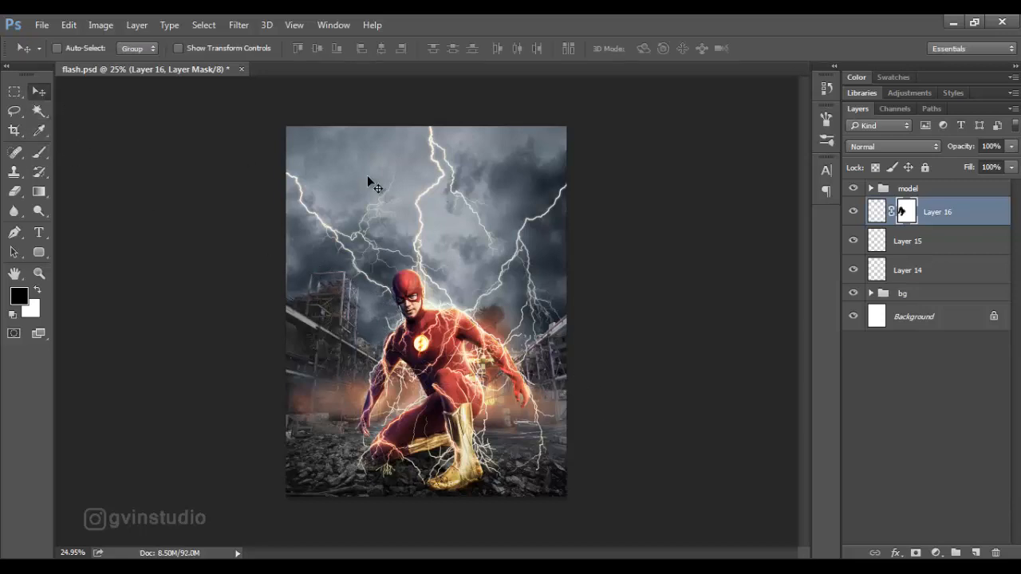
{"action": "left_click", "coordinate": [882, 211]}
{"action": "left_click_drag", "start_coordinate": [670, 213], "coordinate": [661, 235]}
{"action": "left_click", "coordinate": [905, 213]}
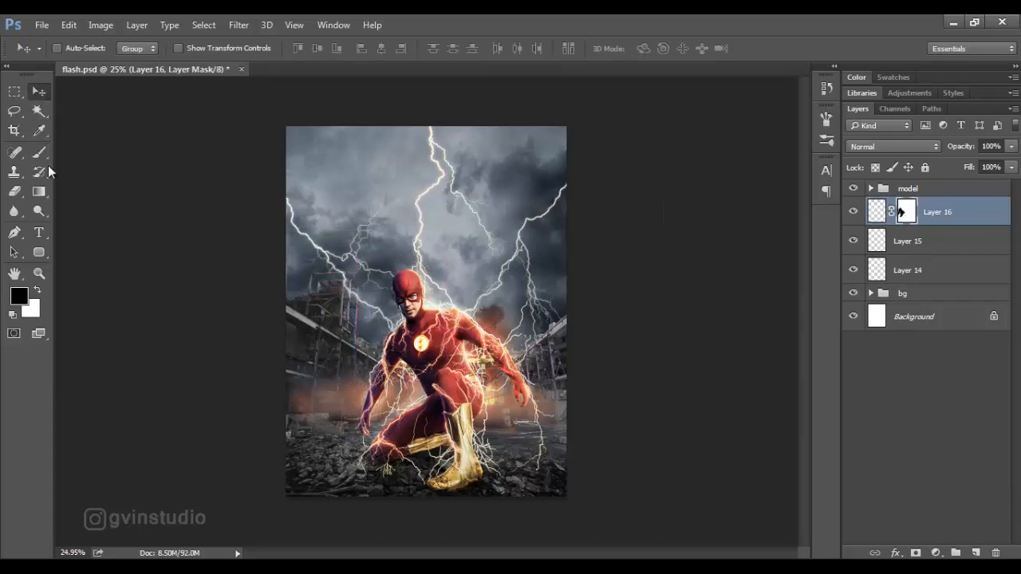
{"action": "key", "text": "b"}
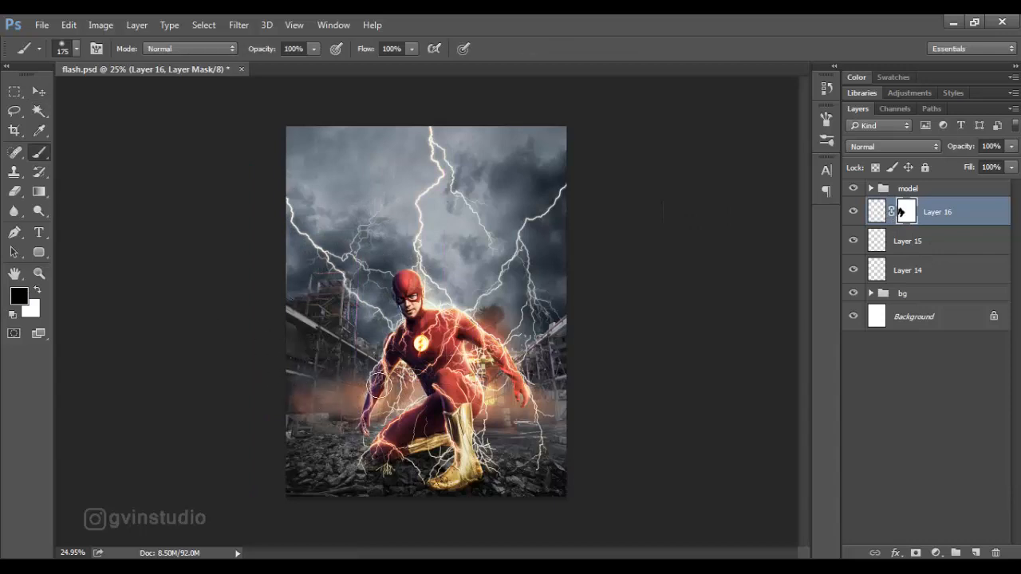
Duplicate the Layer 15 bolt and rotate the copy to about -92.6° over the image's left side.
{"action": "left_click", "coordinate": [38, 91]}
{"action": "left_click_drag", "start_coordinate": [944, 242], "coordinate": [977, 552]}
{"action": "left_click_drag", "start_coordinate": [585, 350], "coordinate": [622, 378]}
{"action": "key", "text": "ctrl+t"}
{"action": "left_click_drag", "start_coordinate": [476, 165], "coordinate": [254, 235]}
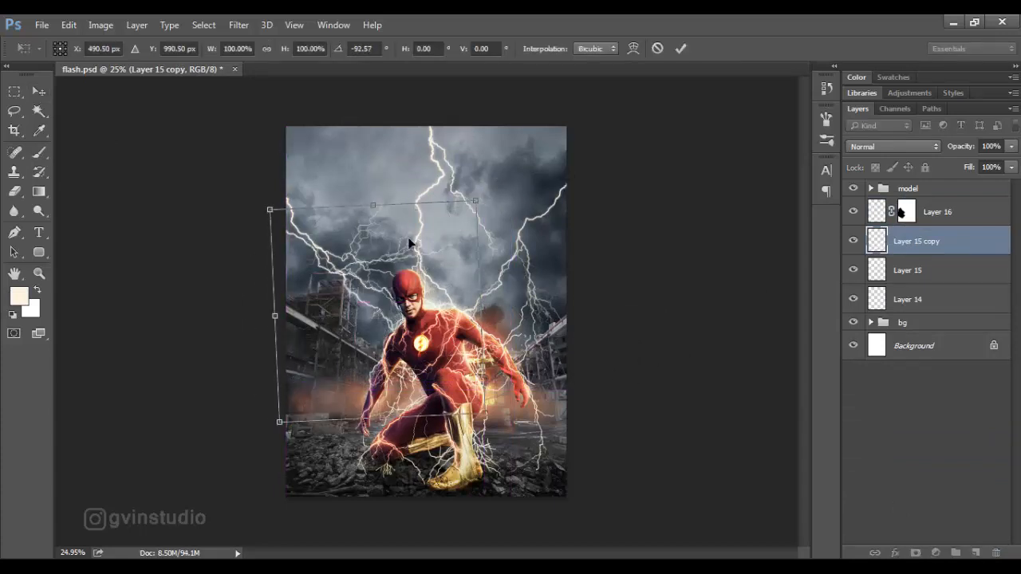
Lower the Layer 15 copy and rotate it slightly further counterclockwise so its bolt runs from the left edge to the hero's arm.
{"action": "left_click_drag", "start_coordinate": [443, 251], "coordinate": [447, 339]}
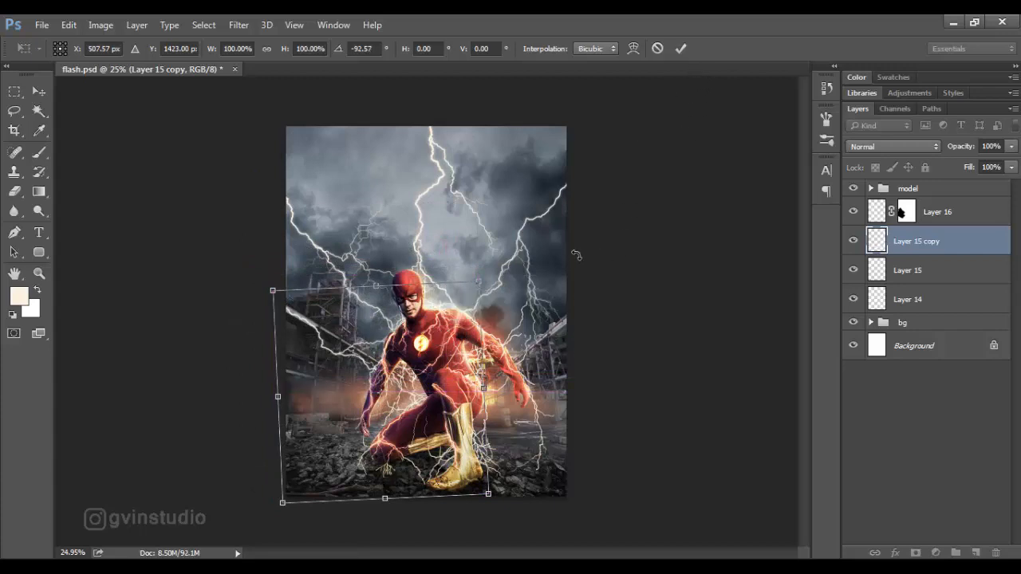
{"action": "left_click_drag", "start_coordinate": [576, 255], "coordinate": [558, 240]}
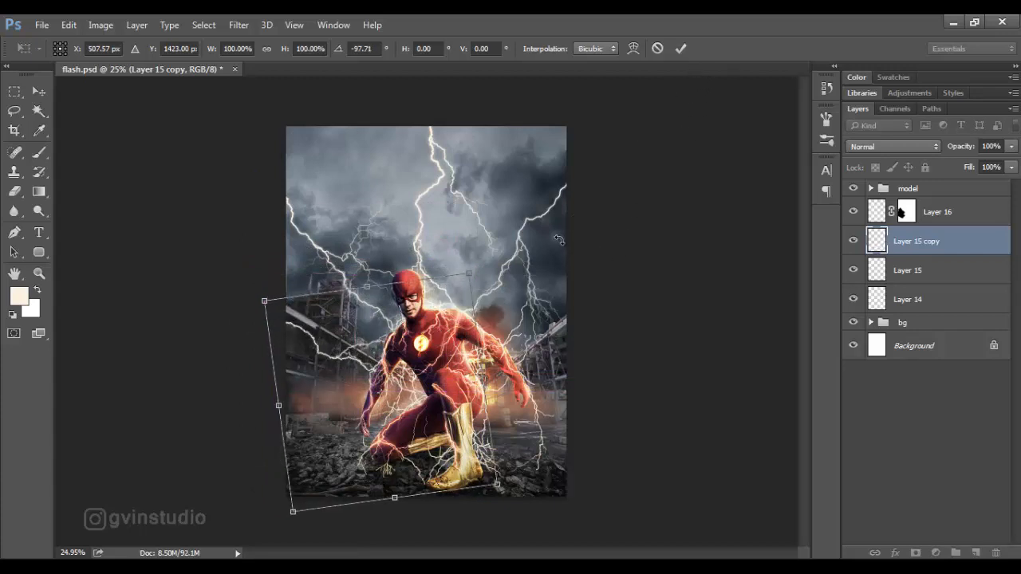
{"action": "left_click", "coordinate": [682, 48]}
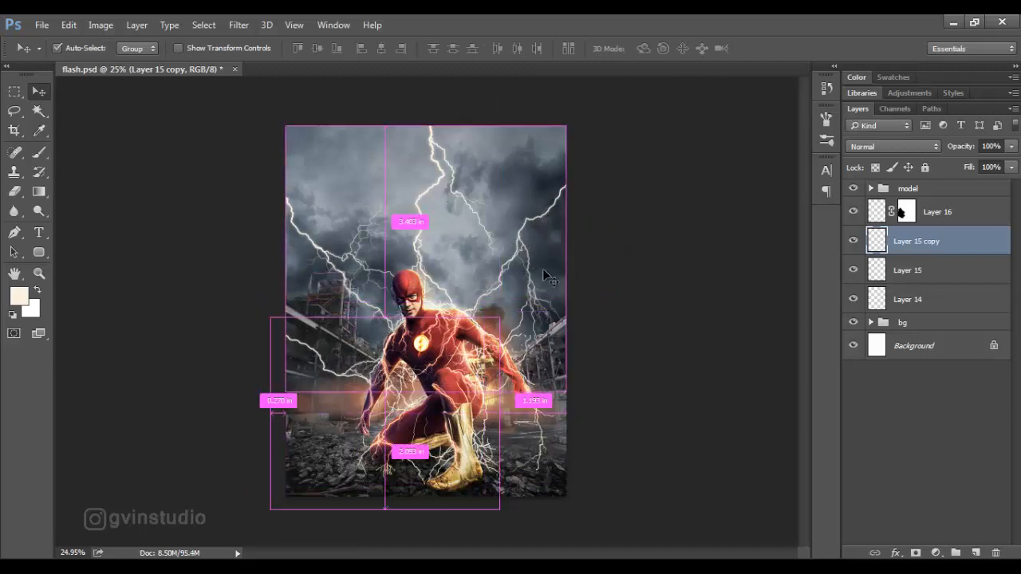
{"action": "key", "text": "ctrl+t"}
{"action": "left_click_drag", "start_coordinate": [626, 167], "coordinate": [615, 156]}
{"action": "left_click", "coordinate": [680, 49]}
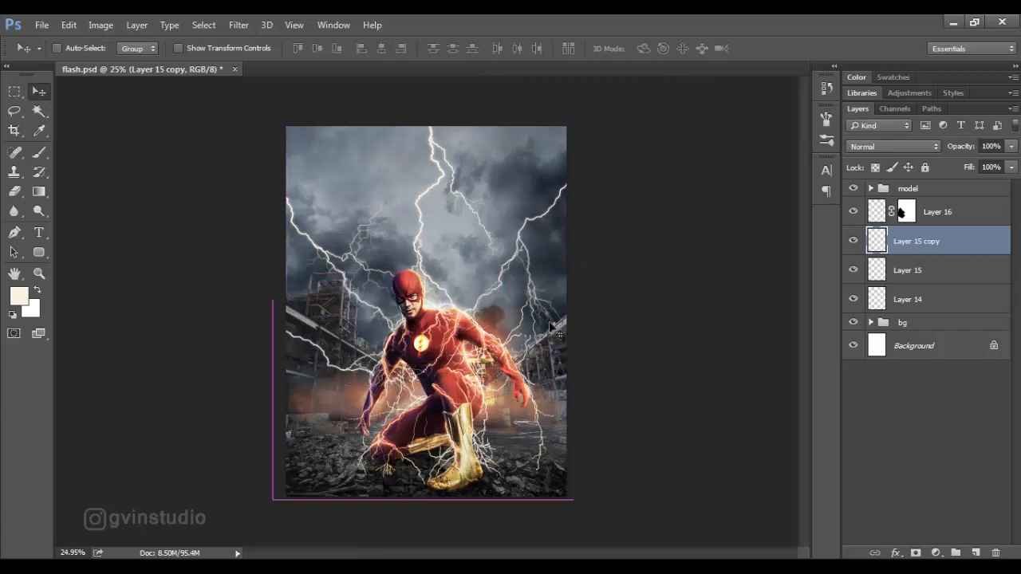
Duplicate the Layer 14 bolt, rotate the copy about 58°, and position it from the image's right edge to the hero's shoulder.
{"action": "left_click_drag", "start_coordinate": [887, 300], "coordinate": [975, 553]}
{"action": "key", "text": "ctrl+t"}
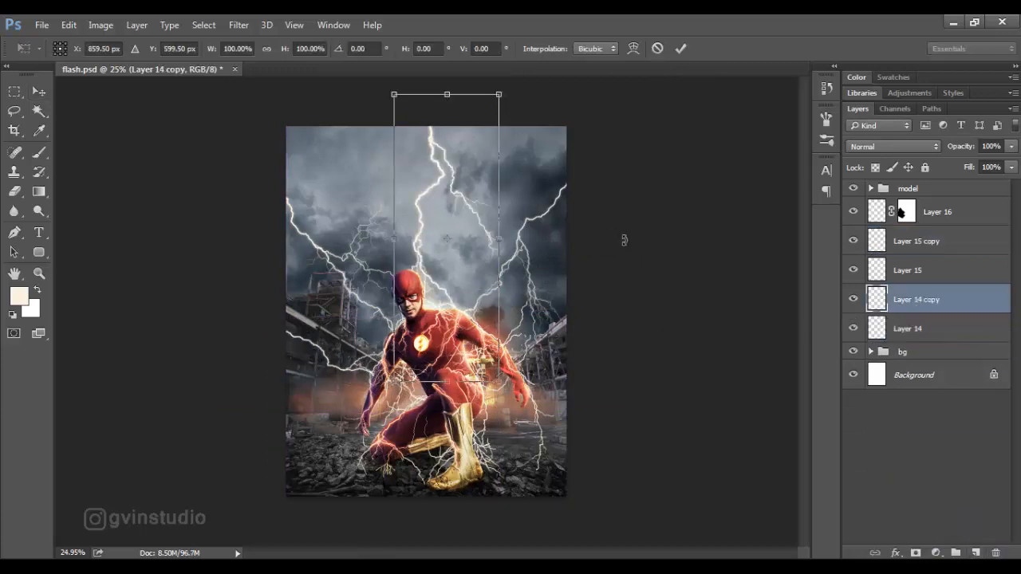
{"action": "left_click_drag", "start_coordinate": [624, 241], "coordinate": [672, 387]}
{"action": "left_click_drag", "start_coordinate": [517, 169], "coordinate": [580, 301]}
{"action": "left_click_drag", "start_coordinate": [683, 307], "coordinate": [707, 375]}
{"action": "left_click_drag", "start_coordinate": [624, 329], "coordinate": [606, 315]}
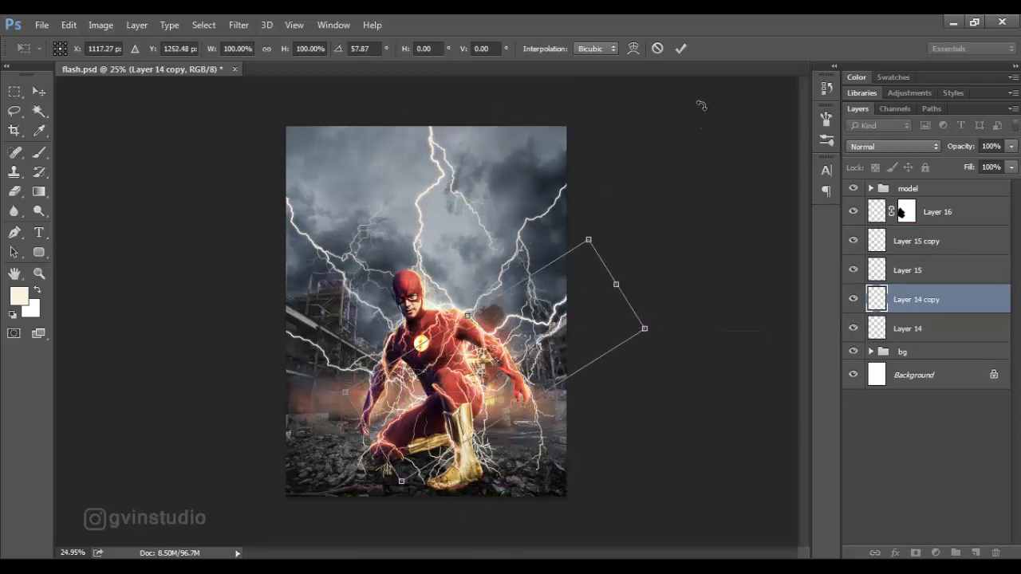
{"action": "left_click", "coordinate": [680, 48]}
Compare the image with and without the Layer 14 copy and Layer 15 bolts by toggling their visibility.
{"action": "left_click", "coordinate": [852, 301]}
{"action": "left_click", "coordinate": [852, 300]}
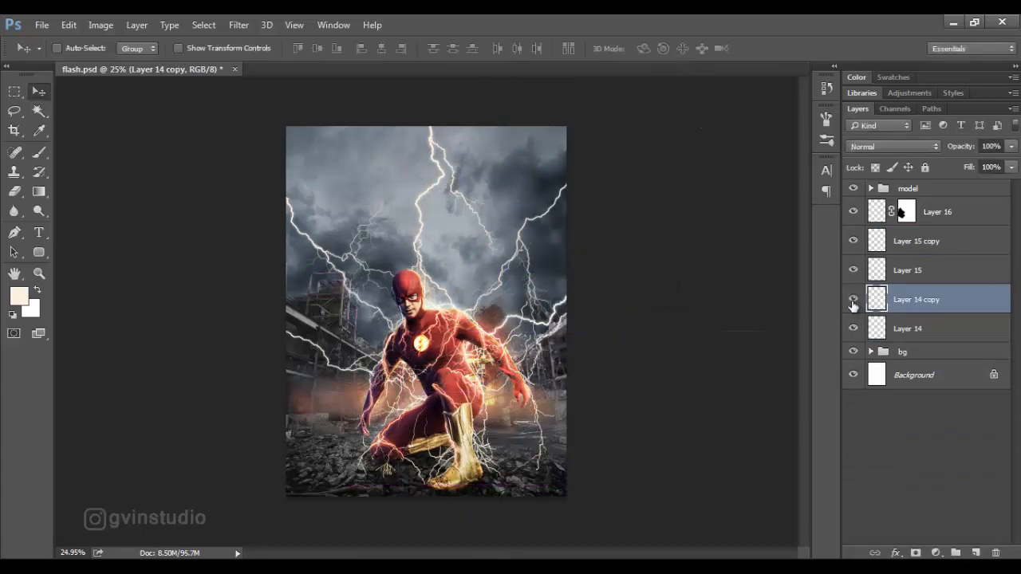
{"action": "left_click", "coordinate": [852, 271]}
{"action": "left_click", "coordinate": [853, 271]}
{"action": "left_click", "coordinate": [853, 300]}
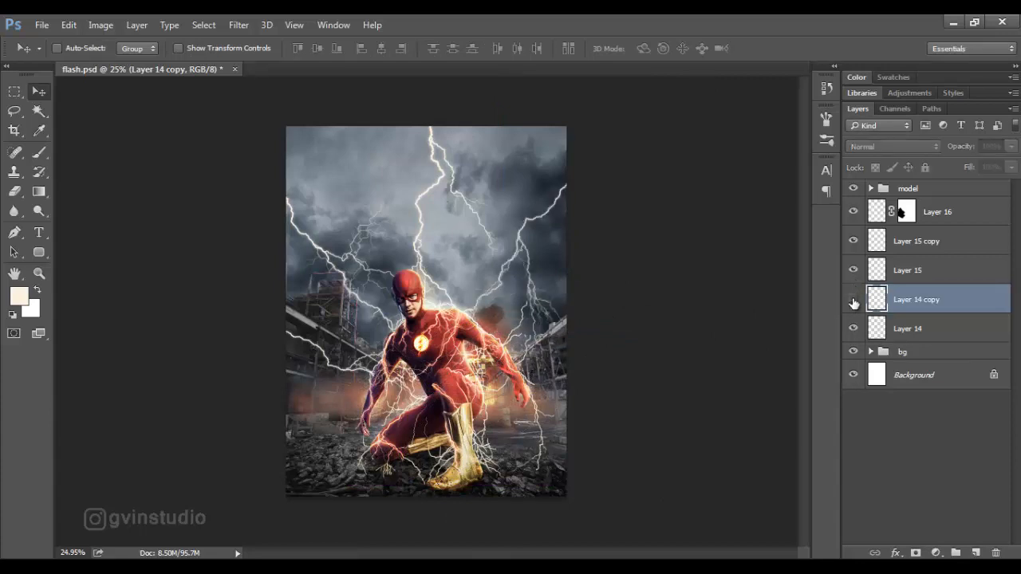
{"action": "left_click", "coordinate": [853, 301]}
Add a layer mask to Layer 14 copy and mask out stray branches with a 70 px black brush.
{"action": "left_click", "coordinate": [916, 553]}
{"action": "key", "text": "d"}
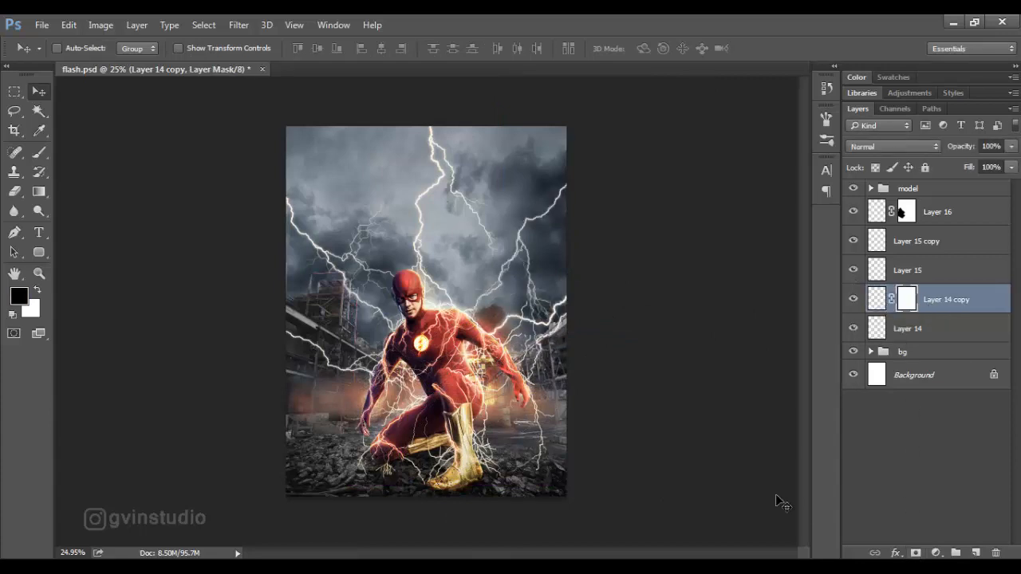
{"action": "key", "text": "b"}
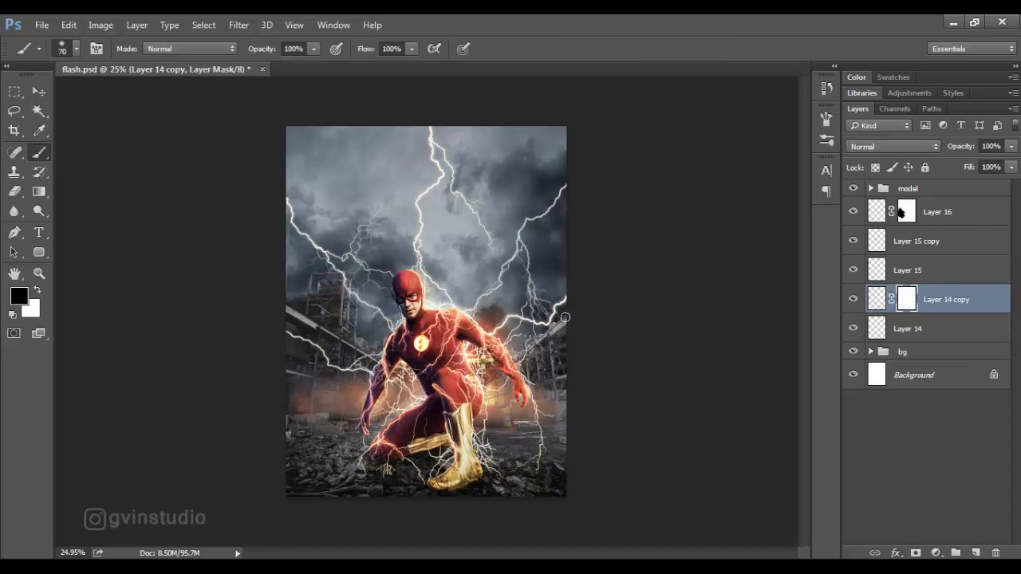
Check how the right-hand bolts overlap by toggling the Layer 15 bolt, and review the whole composite.
{"action": "left_click", "coordinate": [853, 271]}
{"action": "left_click", "coordinate": [854, 272]}
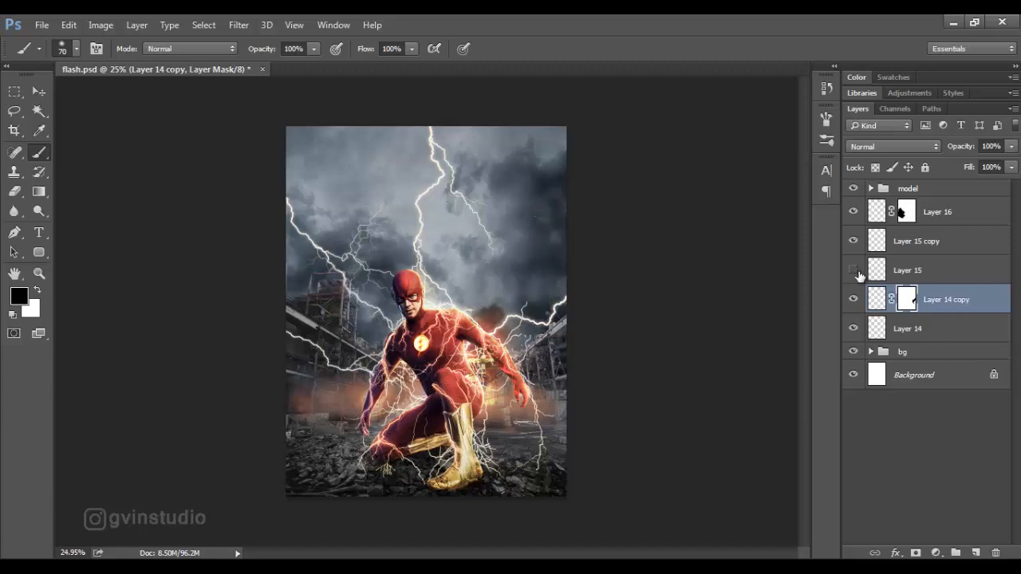
{"action": "left_click", "coordinate": [853, 271]}
{"action": "left_click", "coordinate": [854, 244]}
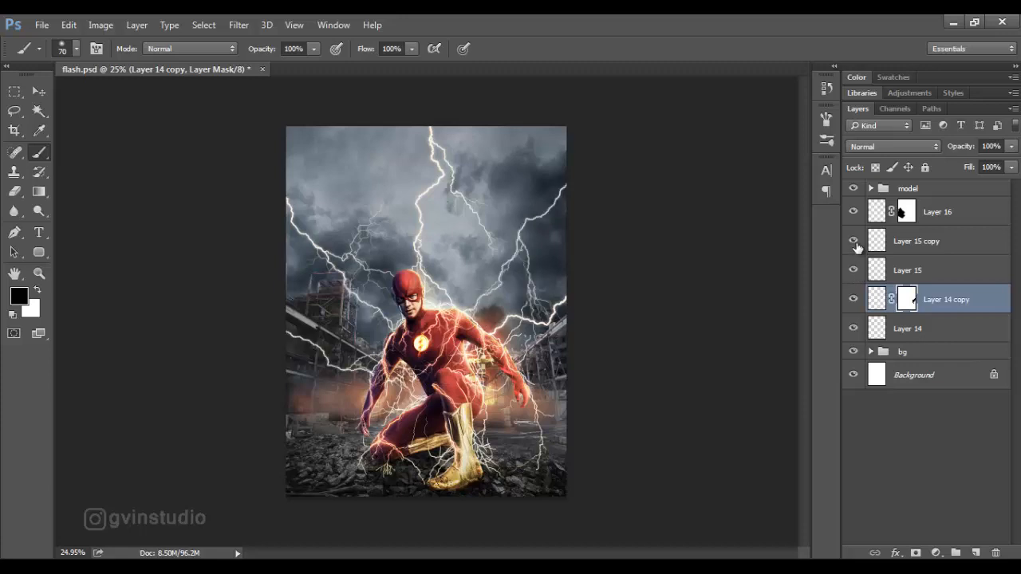
{"action": "key", "text": "v"}
{"action": "scroll", "coordinate": [567, 395], "scroll_direction": "down", "scroll_amount": 4}
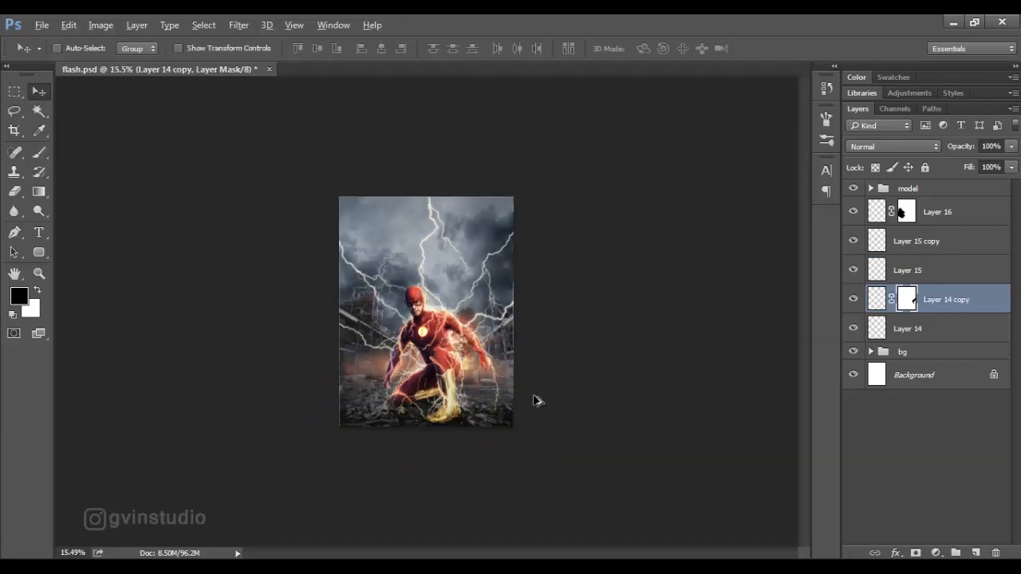
{"action": "scroll", "coordinate": [486, 391], "scroll_direction": "up", "scroll_amount": 4}
{"action": "scroll", "coordinate": [484, 391], "scroll_direction": "up", "scroll_amount": 1}
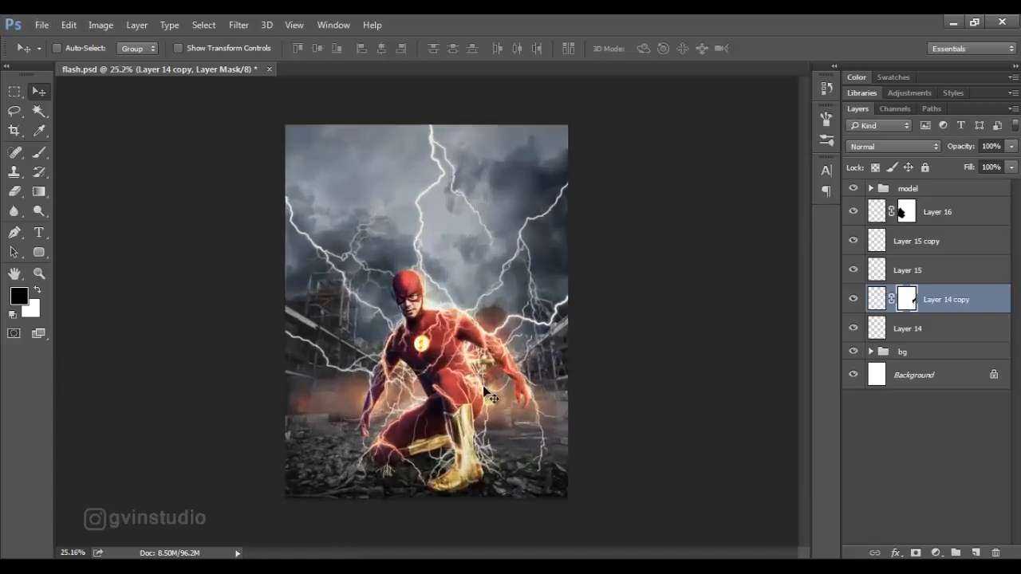
Open the free_texture_stock copper image and bring it into flash.psd as a layer just above the bg group.
{"action": "left_click", "coordinate": [902, 354]}
{"action": "left_click", "coordinate": [41, 25]}
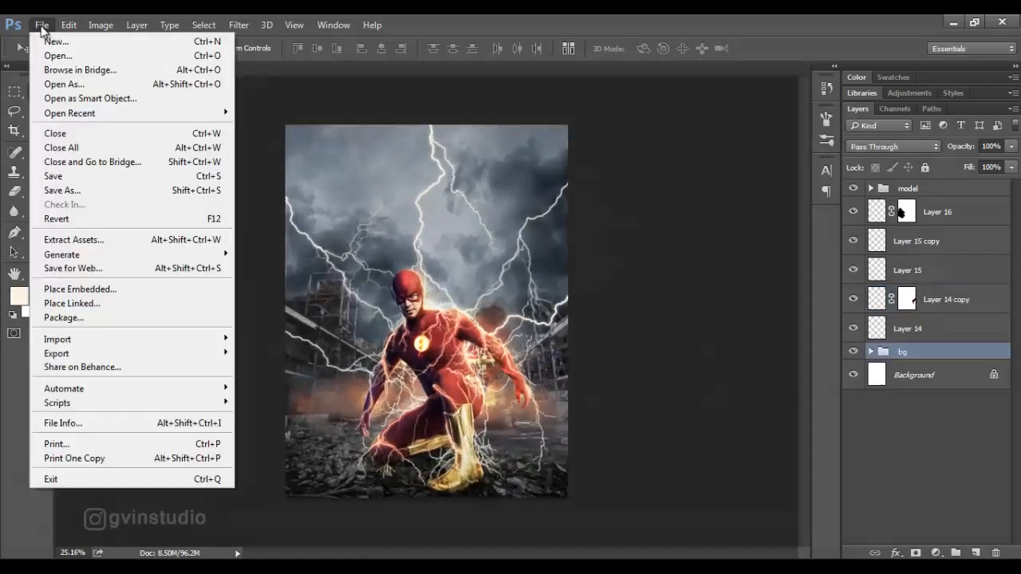
{"action": "left_click", "coordinate": [49, 54]}
{"action": "left_click", "coordinate": [576, 263]}
{"action": "left_click", "coordinate": [758, 430]}
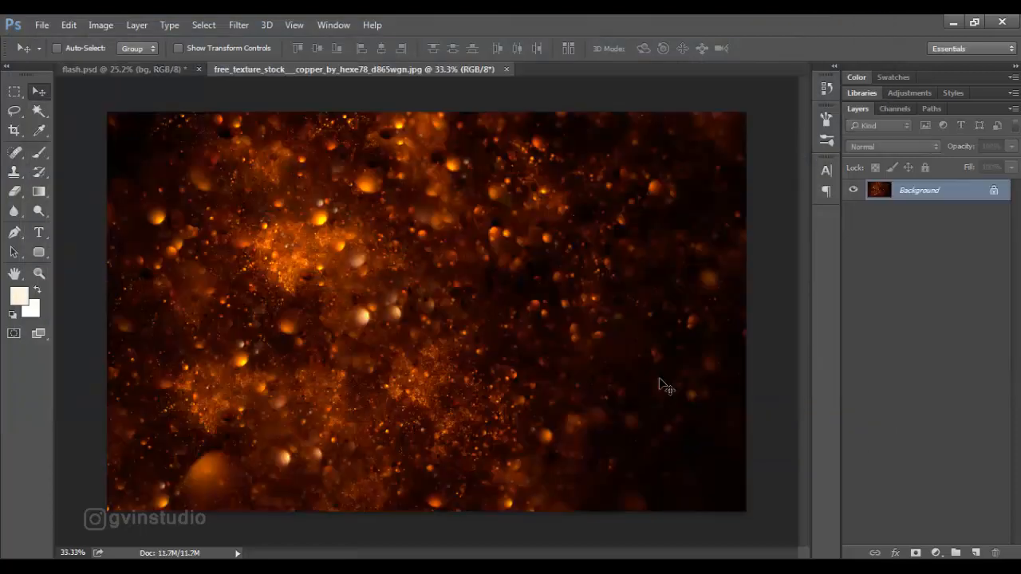
{"action": "left_click_drag", "start_coordinate": [659, 381], "coordinate": [304, 182]}
{"action": "left_click_drag", "start_coordinate": [356, 229], "coordinate": [494, 358]}
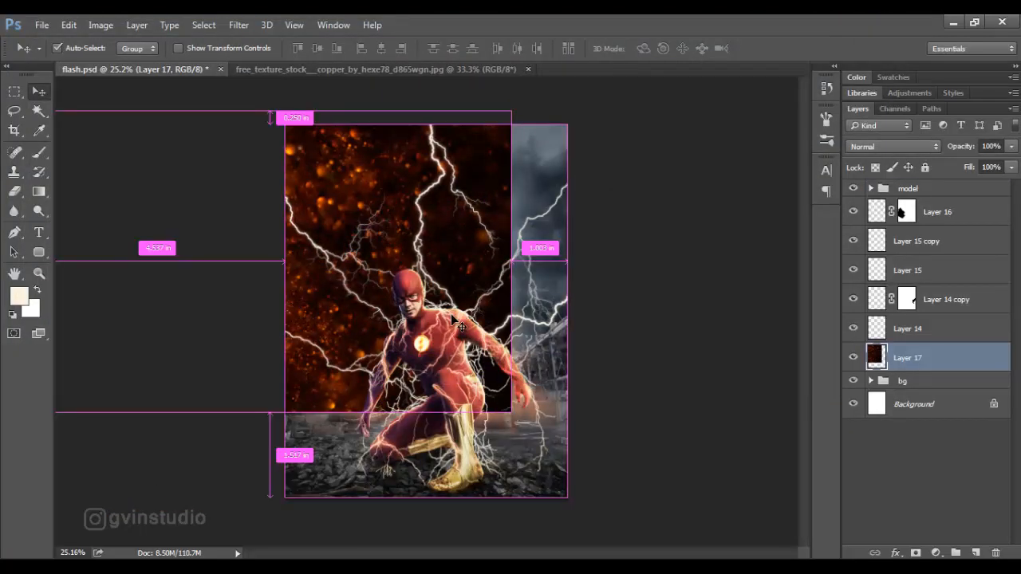
Rotate the copper texture 90° clockwise, scale it down, and center it behind the hero at the image's lower edge.
{"action": "key", "text": "ctrl+t"}
{"action": "right_click", "coordinate": [443, 367]}
{"action": "left_click", "coordinate": [471, 293]}
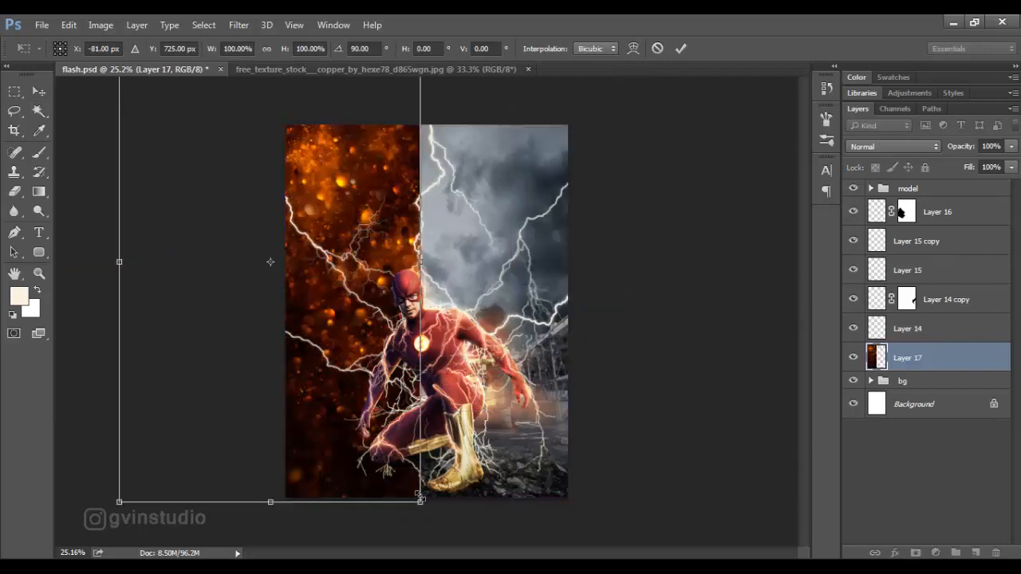
{"action": "left_click_drag", "start_coordinate": [420, 495], "coordinate": [470, 426]}
{"action": "key", "text": "Return"}
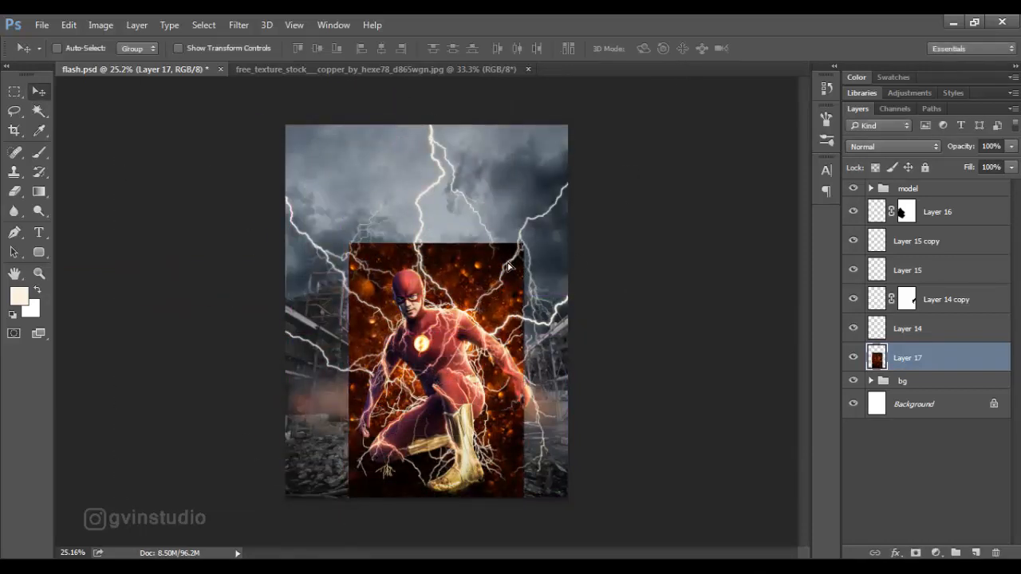
Set the copper texture's blend mode to Color Dodge and hide it with an inverted black layer mask.
{"action": "left_click", "coordinate": [894, 146]}
{"action": "left_click", "coordinate": [869, 253]}
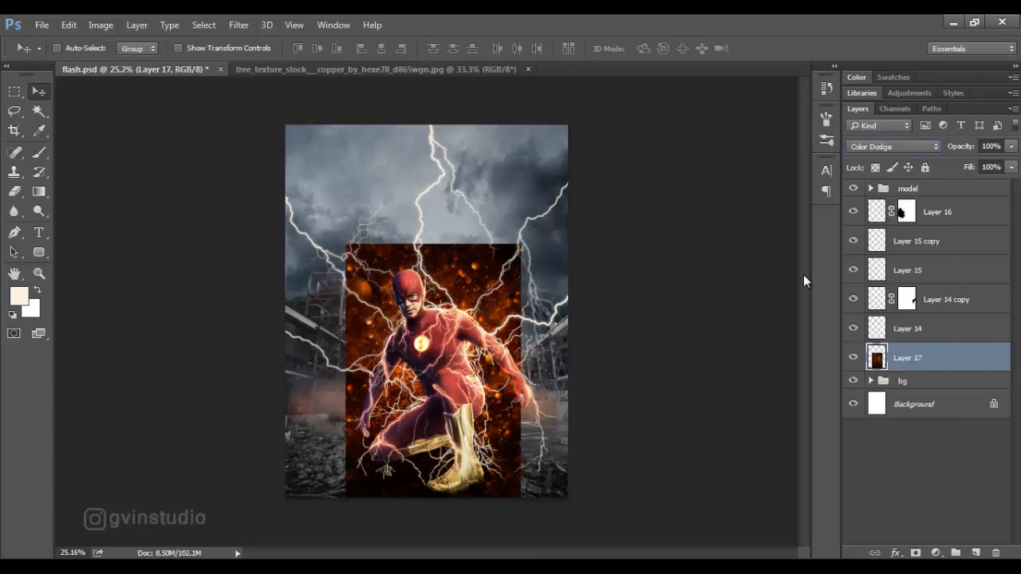
{"action": "left_click", "coordinate": [916, 553]}
{"action": "key", "text": "ctrl+i"}
Paint white on the mask at 85% opacity and 87% flow to reveal glowing sparks around the hero's outline.
{"action": "key", "text": "b"}
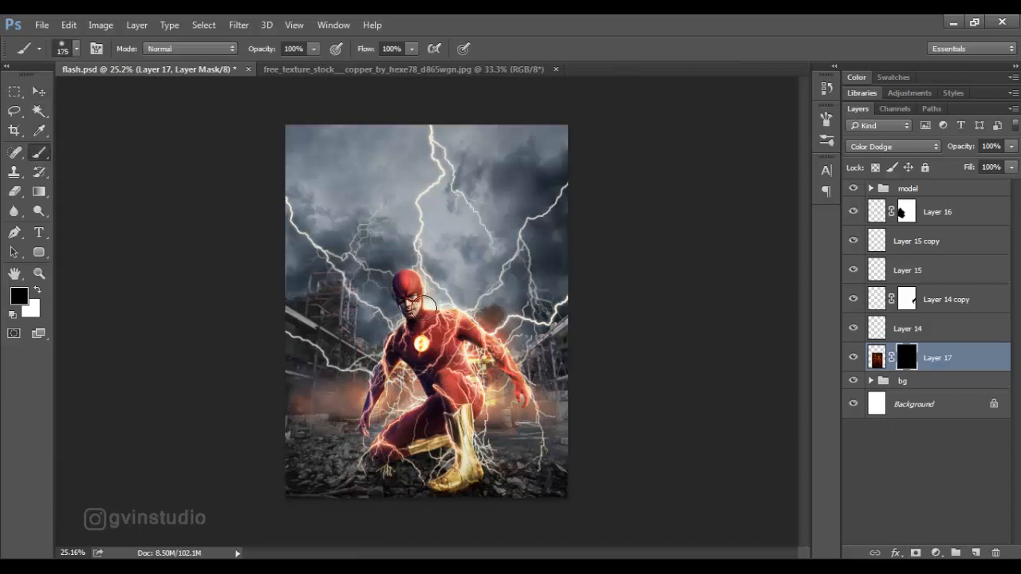
{"action": "key", "text": "x"}
{"action": "left_click_drag", "start_coordinate": [257, 53], "coordinate": [246, 53]}
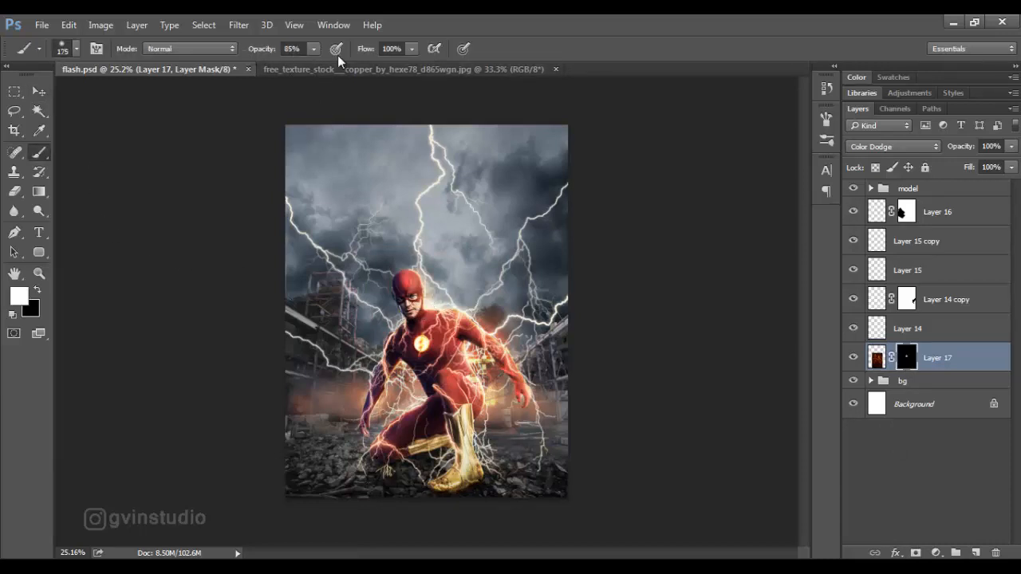
{"action": "left_click_drag", "start_coordinate": [365, 53], "coordinate": [353, 53]}
{"action": "mouse_move", "coordinate": [418, 274]}
{"action": "left_mouse_down"}
{"action": "mouse_move", "coordinate": [491, 338]}
{"action": "mouse_move", "coordinate": [482, 370]}
{"action": "mouse_move", "coordinate": [502, 402]}
{"action": "mouse_move", "coordinate": [497, 416]}
{"action": "mouse_move", "coordinate": [399, 403]}
{"action": "mouse_move", "coordinate": [376, 422]}
{"action": "mouse_move", "coordinate": [382, 356]}
{"action": "mouse_move", "coordinate": [363, 343]}
{"action": "mouse_move", "coordinate": [392, 314]}
{"action": "mouse_move", "coordinate": [399, 277]}
{"action": "mouse_move", "coordinate": [488, 312]}
{"action": "mouse_move", "coordinate": [508, 345]}
{"action": "left_mouse_up"}
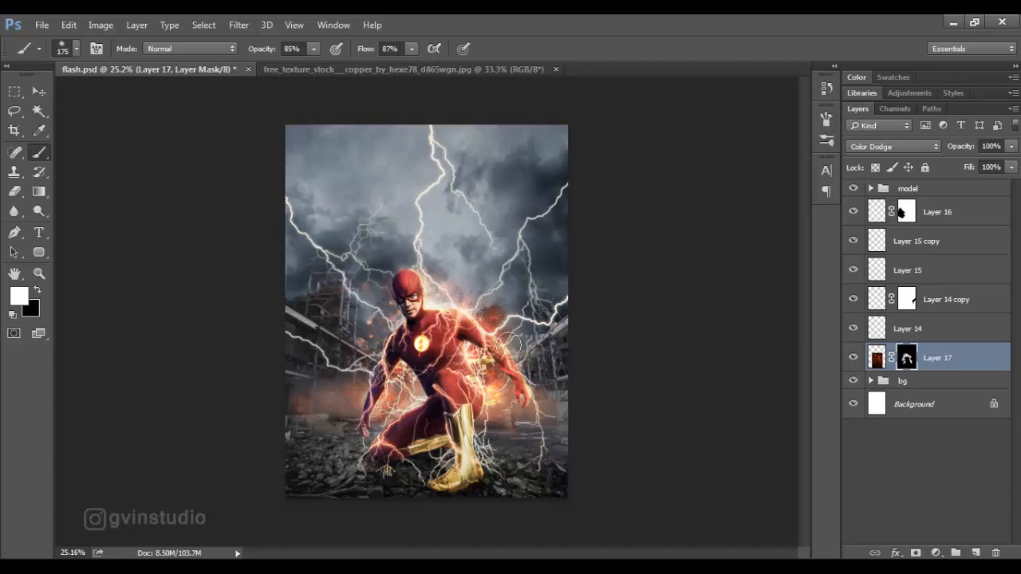
{"action": "left_click_drag", "start_coordinate": [519, 411], "coordinate": [482, 426]}
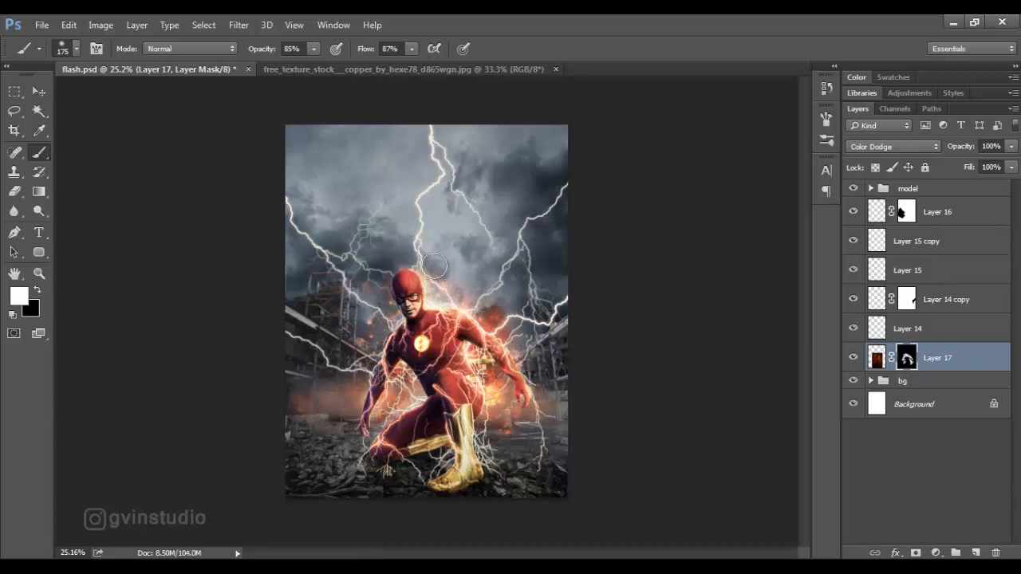
Close the copper texture document and review the sparks in the composite.
{"action": "left_click", "coordinate": [38, 91]}
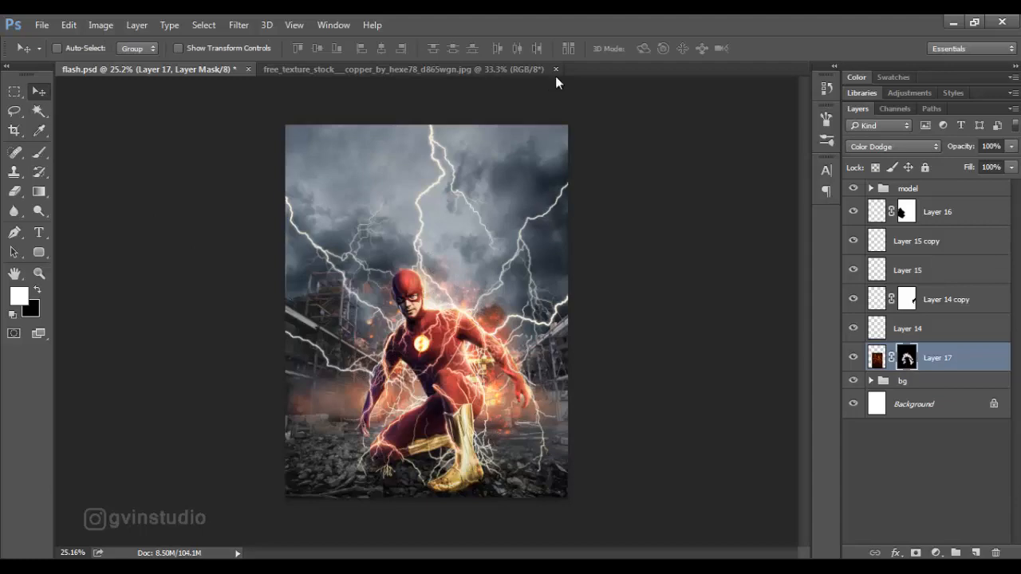
{"action": "left_click", "coordinate": [556, 69]}
{"action": "scroll", "coordinate": [498, 335], "scroll_direction": "down", "scroll_amount": 3}
{"action": "scroll", "coordinate": [489, 349], "scroll_direction": "up", "scroll_amount": 4}
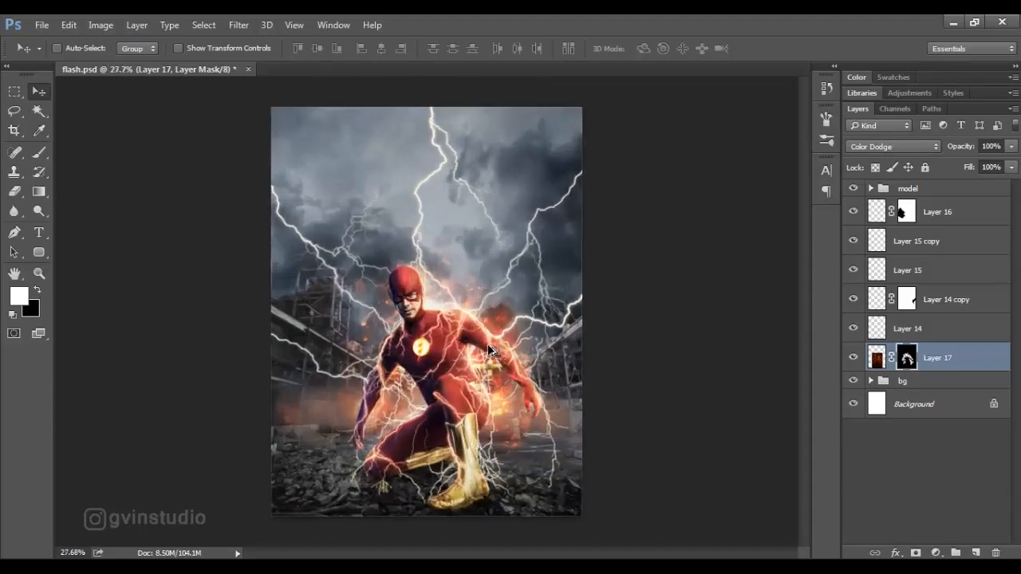
Open the explosion-particle-dust PNG and bring its particles into flash.psd as a new layer.
{"action": "left_click", "coordinate": [41, 24]}
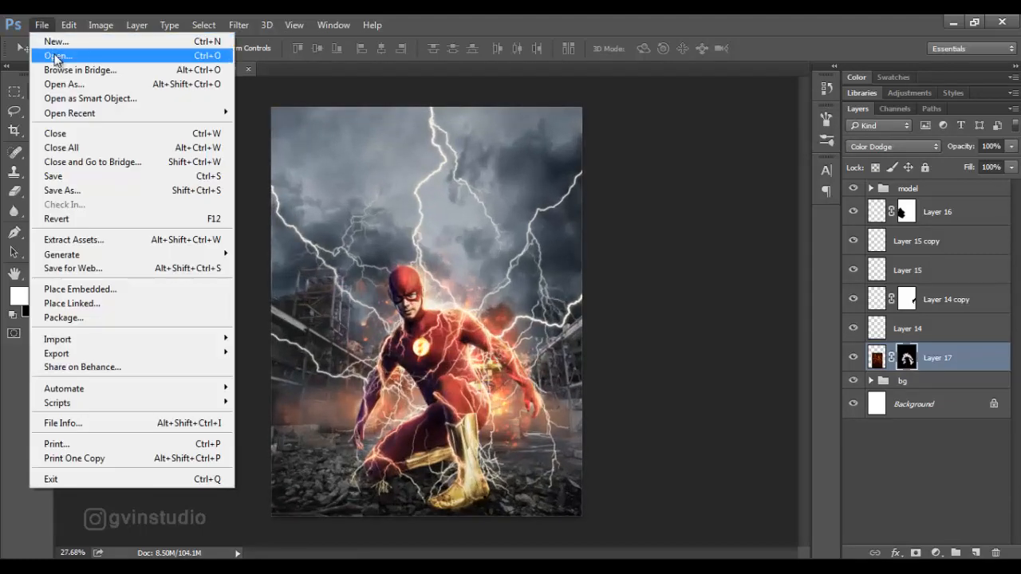
{"action": "left_click", "coordinate": [56, 56]}
{"action": "double_click", "coordinate": [659, 152]}
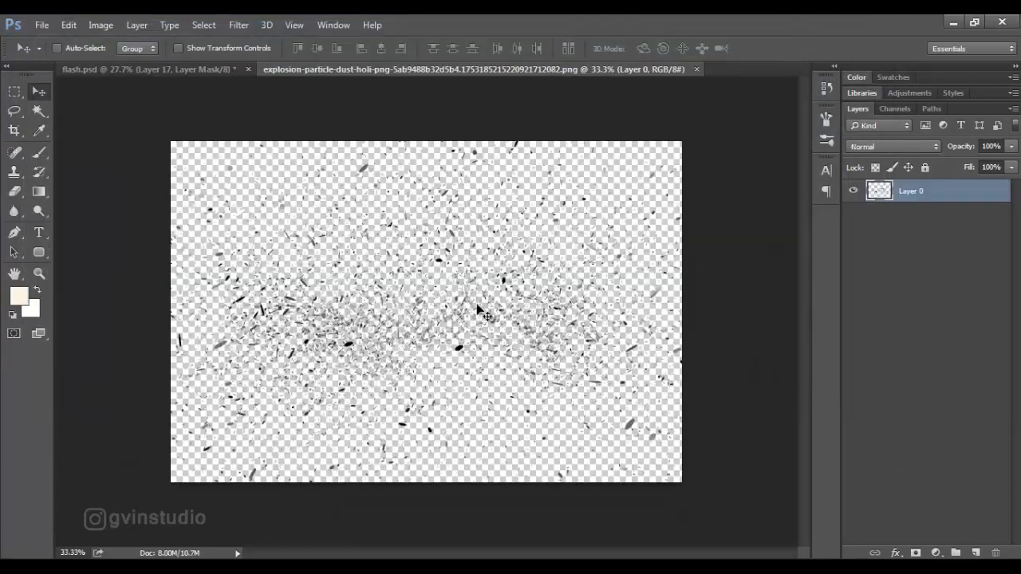
{"action": "left_click_drag", "start_coordinate": [477, 303], "coordinate": [452, 331]}
Rotate the particles 90° clockwise, scale them to about 57% width and 64% height, and place them behind the hero.
{"action": "key", "text": "ctrl+t"}
{"action": "right_click", "coordinate": [452, 331]}
{"action": "left_click", "coordinate": [478, 266]}
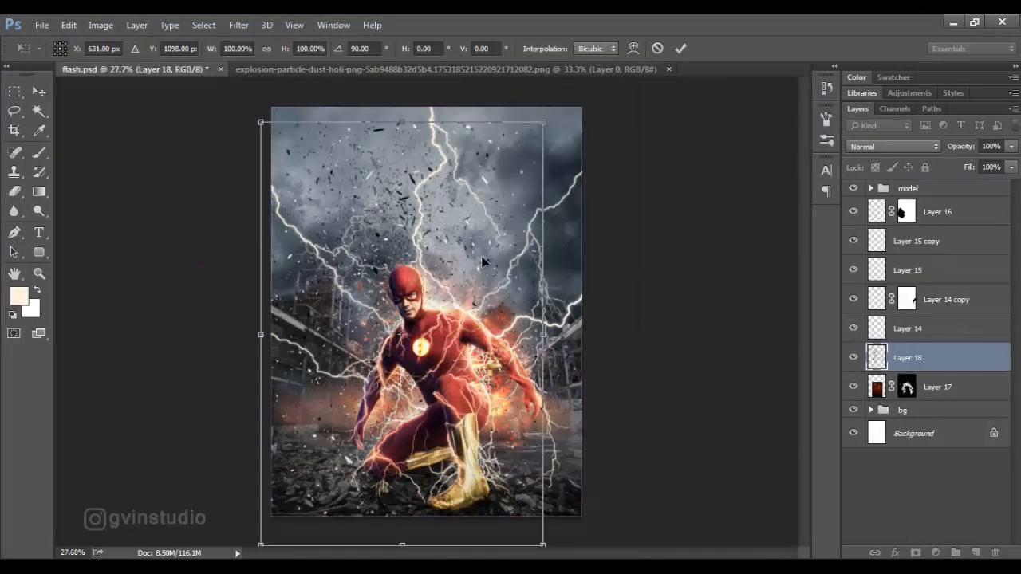
{"action": "left_click_drag", "start_coordinate": [541, 125], "coordinate": [413, 342]}
{"action": "left_click_drag", "start_coordinate": [378, 376], "coordinate": [475, 303]}
{"action": "left_click_drag", "start_coordinate": [501, 365], "coordinate": [519, 365]}
{"action": "left_click_drag", "start_coordinate": [519, 473], "coordinate": [537, 498]}
{"action": "left_click_drag", "start_coordinate": [514, 441], "coordinate": [498, 425]}
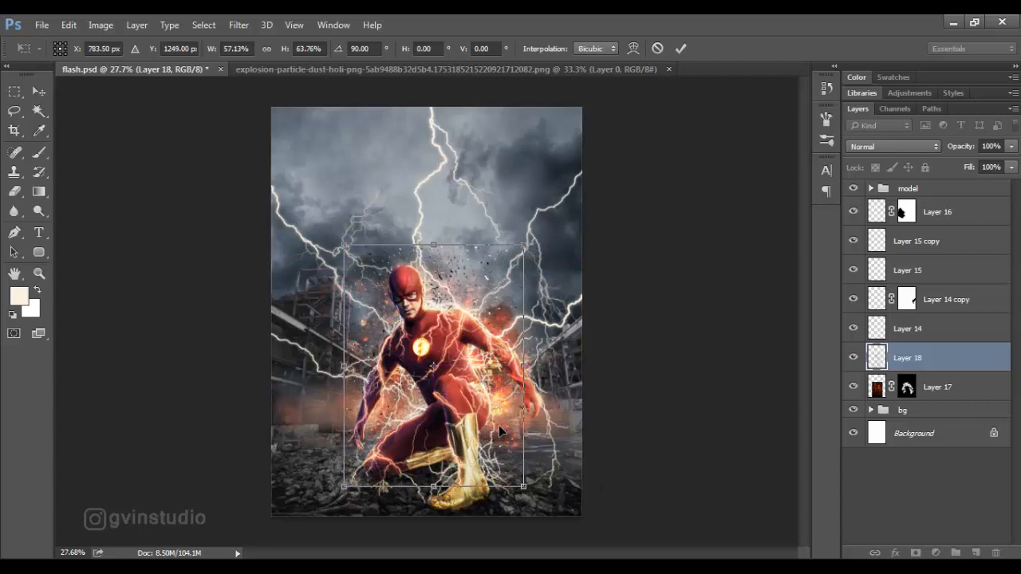
{"action": "left_click", "coordinate": [680, 48]}
Move the particle layer below Layer 17 and add a layer mask, readying a black brush.
{"action": "left_click_drag", "start_coordinate": [945, 376], "coordinate": [942, 401]}
{"action": "left_click", "coordinate": [915, 553]}
{"action": "key", "text": "b"}
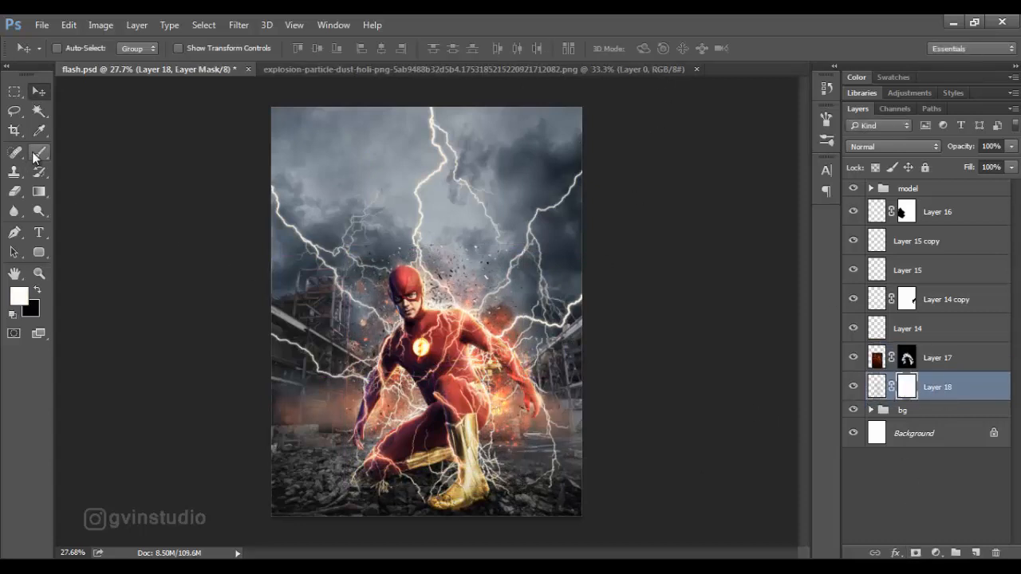
{"action": "key", "text": "d"}
Paint black on the particle layer's mask to hide the outer particles around the hero.
{"action": "mouse_move", "coordinate": [480, 252]}
{"action": "left_mouse_down"}
{"action": "mouse_move", "coordinate": [393, 241]}
{"action": "mouse_move", "coordinate": [340, 260]}
{"action": "left_mouse_up"}
{"action": "mouse_move", "coordinate": [345, 363]}
{"action": "left_mouse_down"}
{"action": "mouse_move", "coordinate": [354, 409]}
{"action": "mouse_move", "coordinate": [525, 420]}
{"action": "left_mouse_up"}
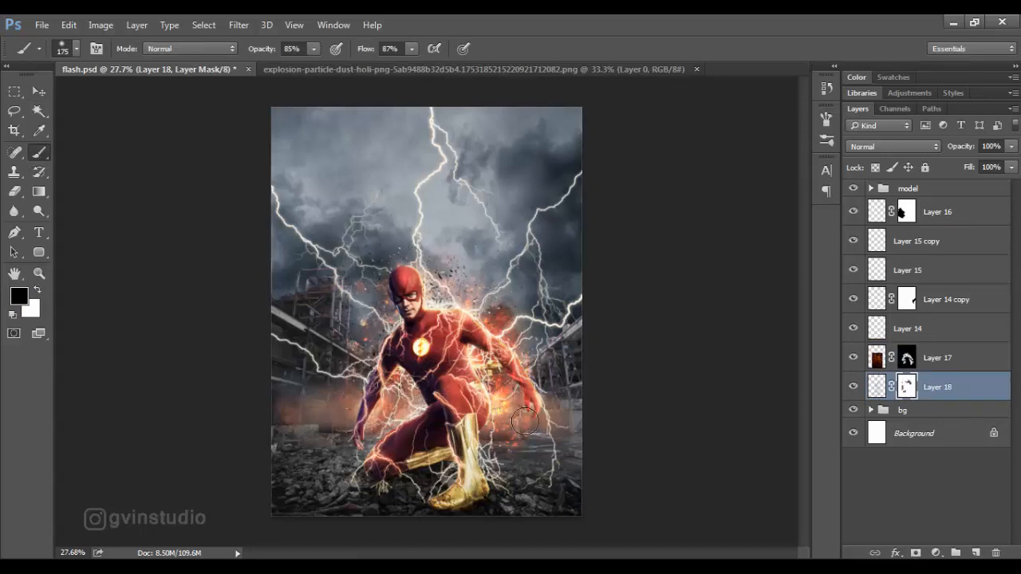
{"action": "left_click_drag", "start_coordinate": [506, 287], "coordinate": [467, 265]}
{"action": "key", "text": "v"}
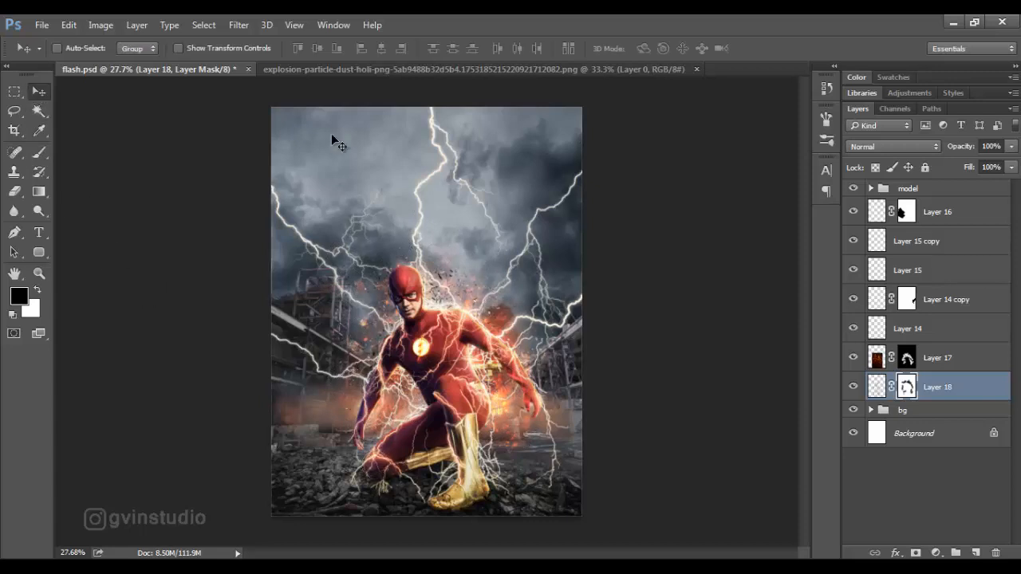
Close the explosion-particle-dust document and review the finished particles in the composite.
{"action": "left_click", "coordinate": [696, 69]}
{"action": "scroll", "coordinate": [536, 325], "scroll_direction": "down", "scroll_amount": 4}
{"action": "scroll", "coordinate": [508, 331], "scroll_direction": "up", "scroll_amount": 5}
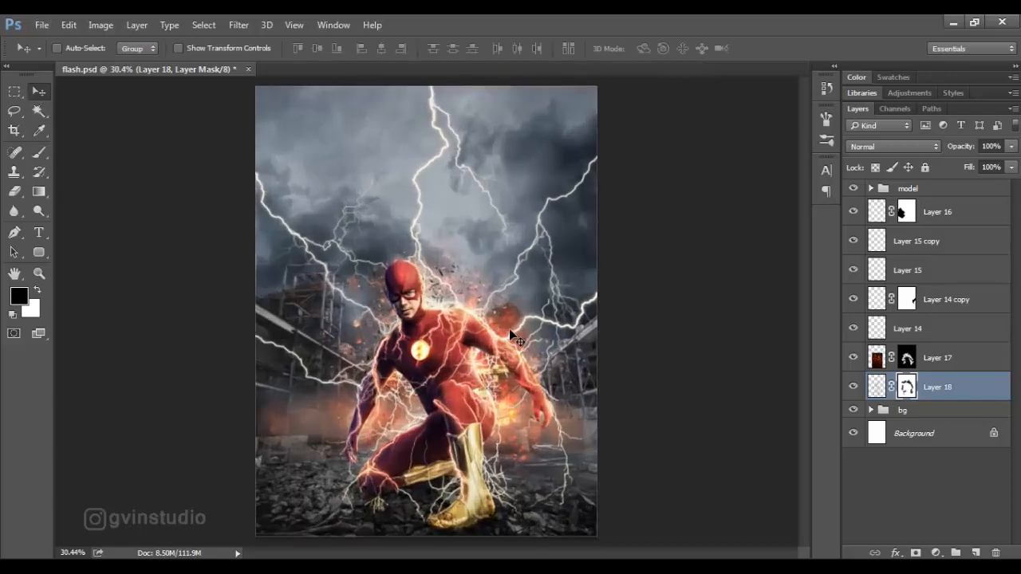
Group all effect layers from Layer 18 up to Layer 16 into one group below the model group.
{"action": "scroll", "coordinate": [508, 332], "scroll_direction": "down", "scroll_amount": 1}
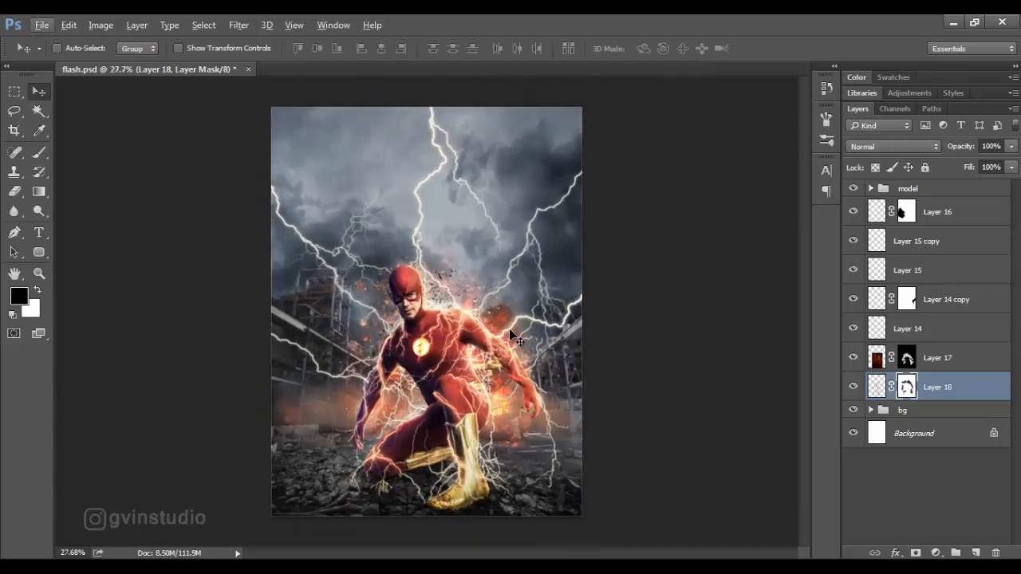
{"action": "left_click", "coordinate": [933, 220], "text": "shift"}
{"action": "key", "text": "ctrl+g"}
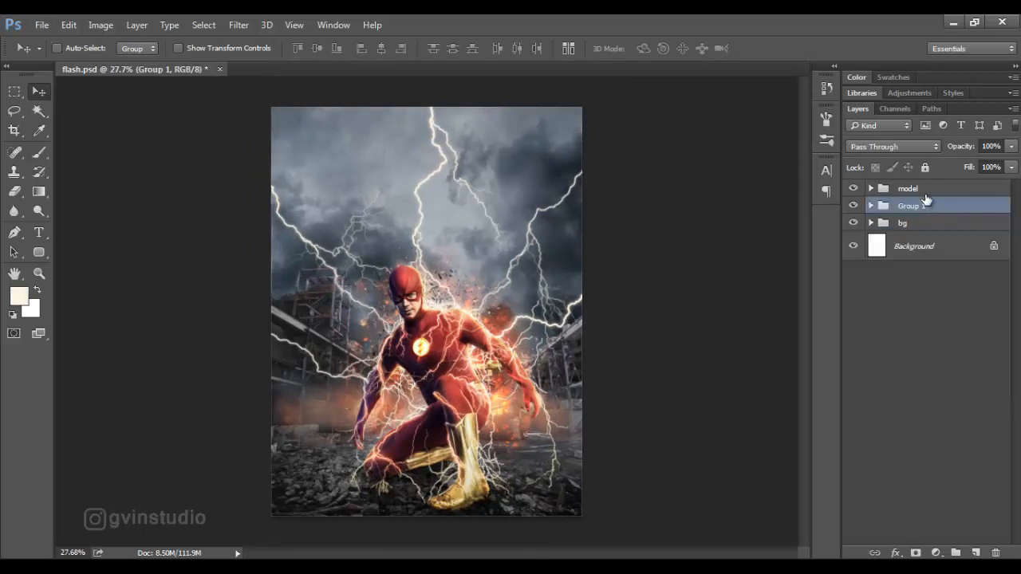
Add a new layer above the model group and draw a black-to-transparent linear gradient upward from the canvas's bottom edge.
{"action": "left_click", "coordinate": [925, 190]}
{"action": "left_click", "coordinate": [975, 553]}
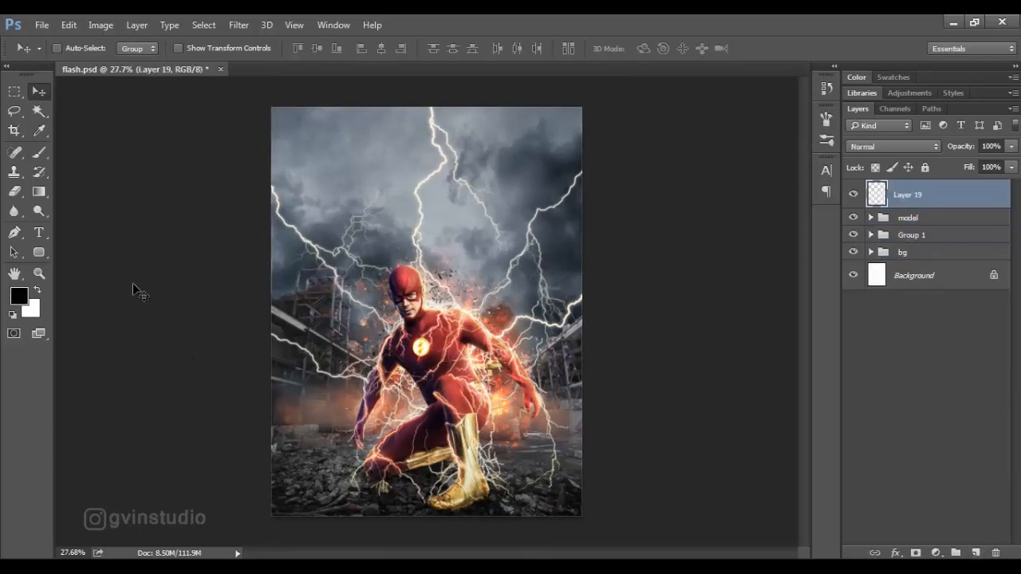
{"action": "right_click", "coordinate": [36, 195]}
{"action": "left_click", "coordinate": [88, 190]}
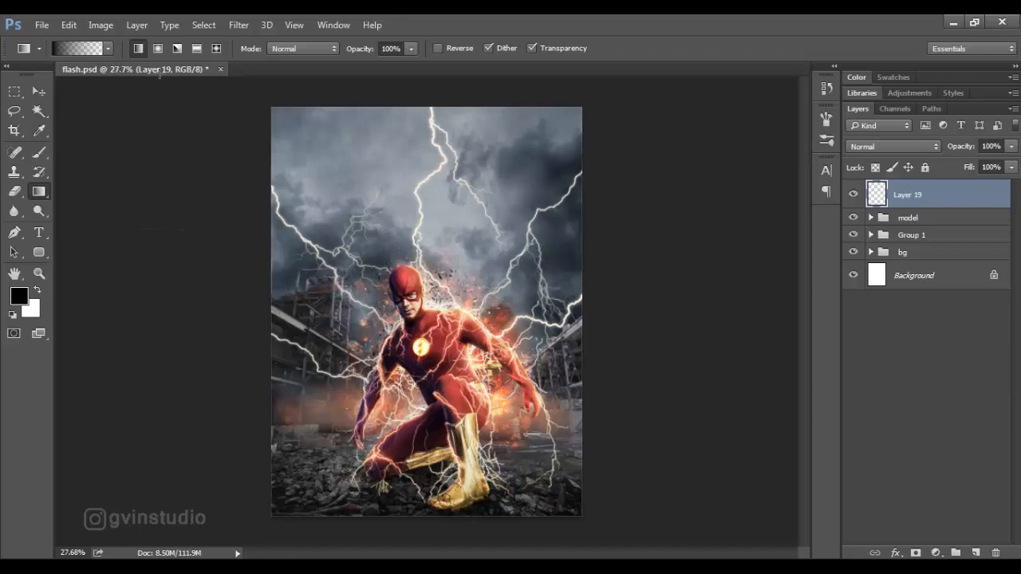
{"action": "left_click_drag", "start_coordinate": [426, 533], "coordinate": [426, 375]}
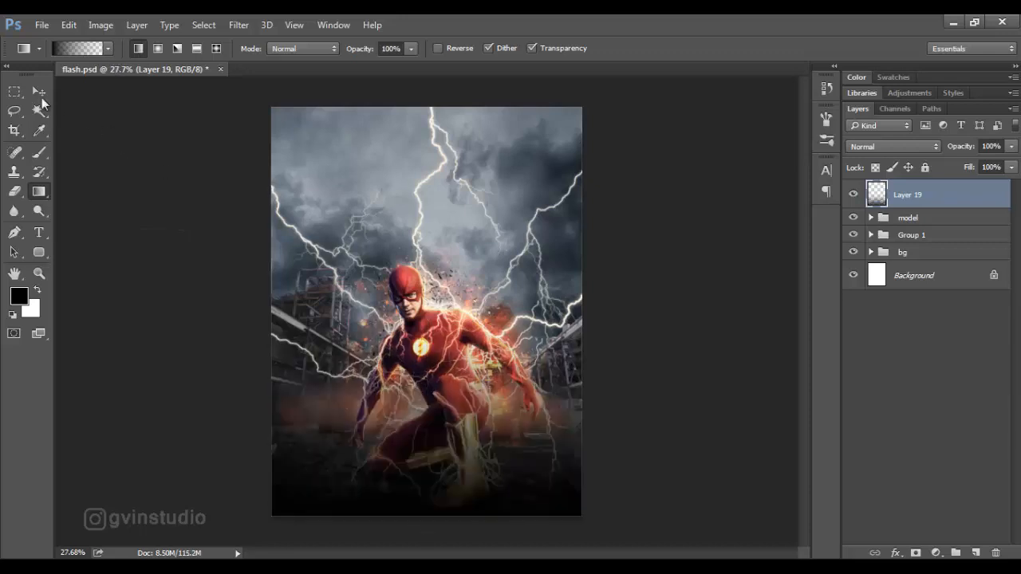
Reduce the gradient layer to 28% opacity and 77% fill.
{"action": "left_click", "coordinate": [38, 93]}
{"action": "left_click_drag", "start_coordinate": [954, 147], "coordinate": [909, 160]}
{"action": "left_click_drag", "start_coordinate": [970, 173], "coordinate": [949, 178]}
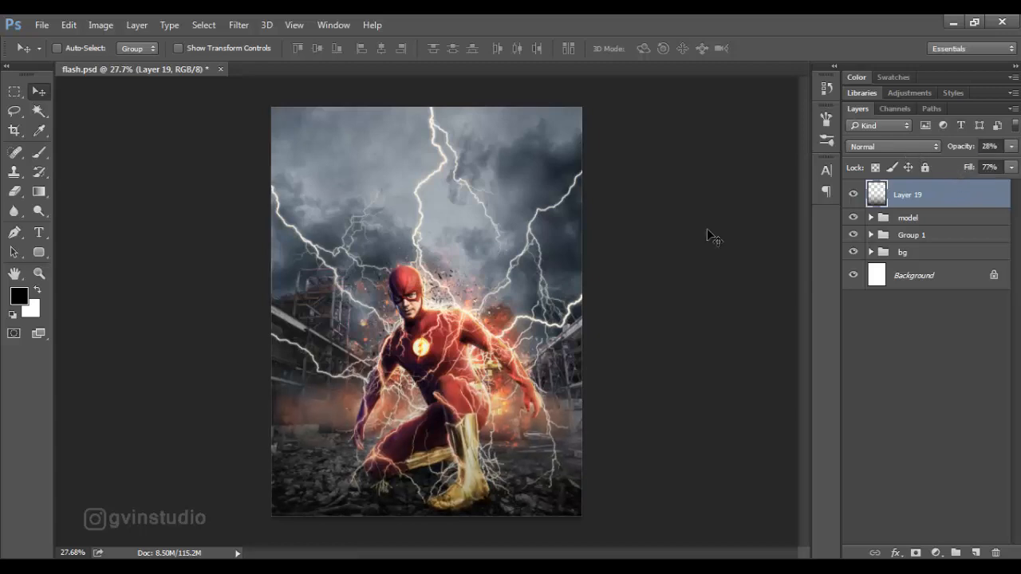
Paint a black vignette around the canvas edges on a new layer using a soft brush about 600 px in size.
{"action": "left_click", "coordinate": [976, 553]}
{"action": "key", "text": "b"}
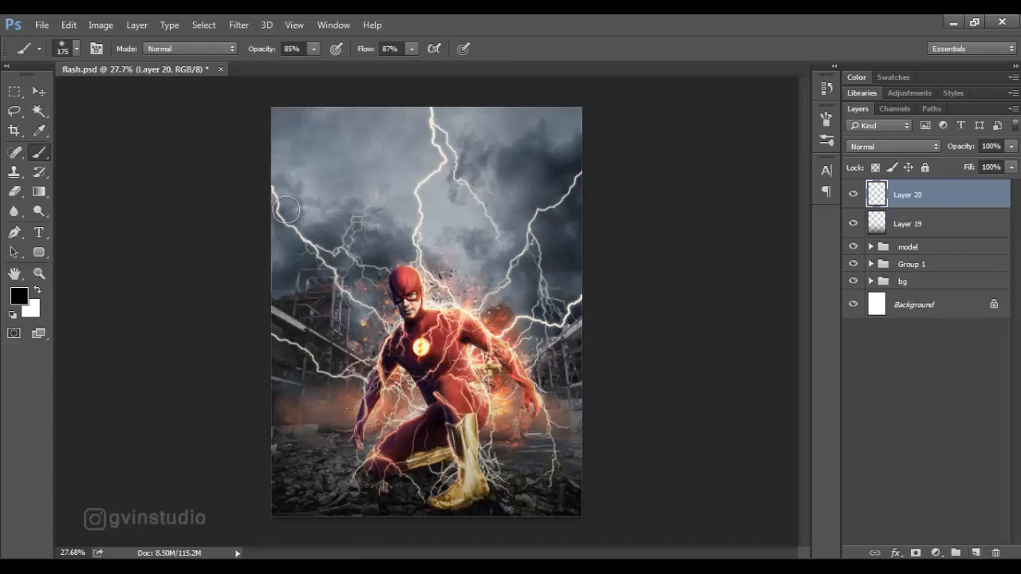
{"action": "key", "text": "bracketright"}
{"action": "key", "text": "bracketright"}
{"action": "key", "text": "bracketright"}
{"action": "scroll", "coordinate": [300, 210], "scroll_direction": "down", "scroll_amount": 2}
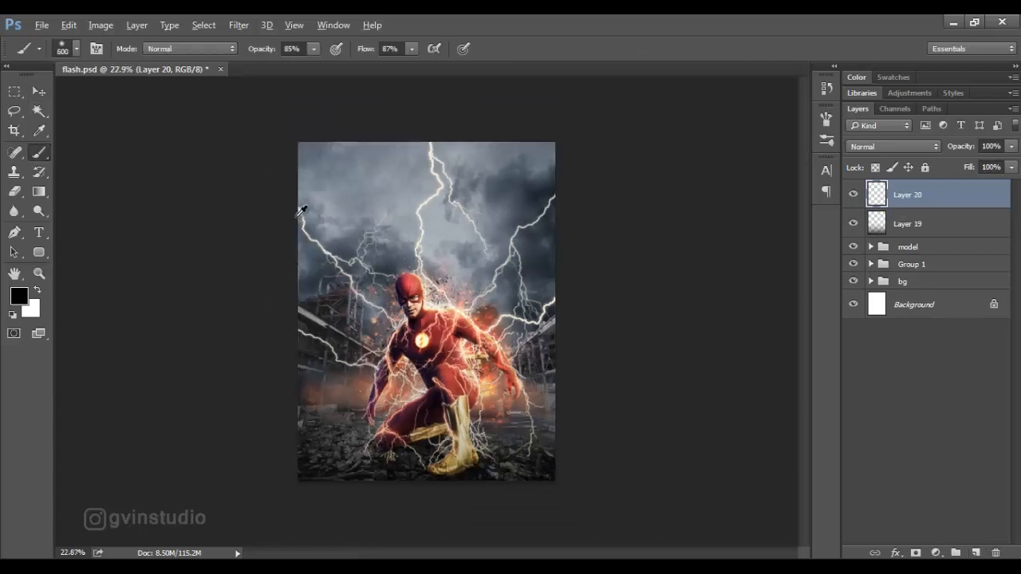
{"action": "left_click", "coordinate": [317, 163]}
{"action": "mouse_move", "coordinate": [295, 267]}
{"action": "left_mouse_down"}
{"action": "mouse_move", "coordinate": [309, 463]}
{"action": "mouse_move", "coordinate": [392, 494]}
{"action": "mouse_move", "coordinate": [525, 461]}
{"action": "mouse_move", "coordinate": [564, 283]}
{"action": "mouse_move", "coordinate": [550, 120]}
{"action": "left_mouse_up"}
{"action": "key", "text": "bracketright"}
Lower the vignette layer's opacity to 0% and check the composite at different sizes.
{"action": "left_click_drag", "start_coordinate": [957, 149], "coordinate": [887, 162]}
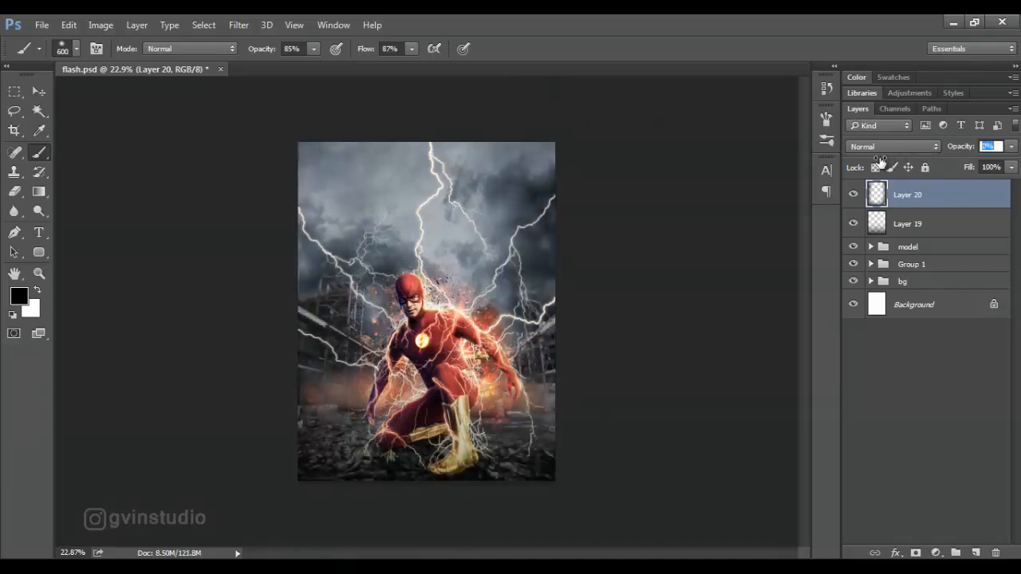
{"action": "left_click", "coordinate": [38, 92]}
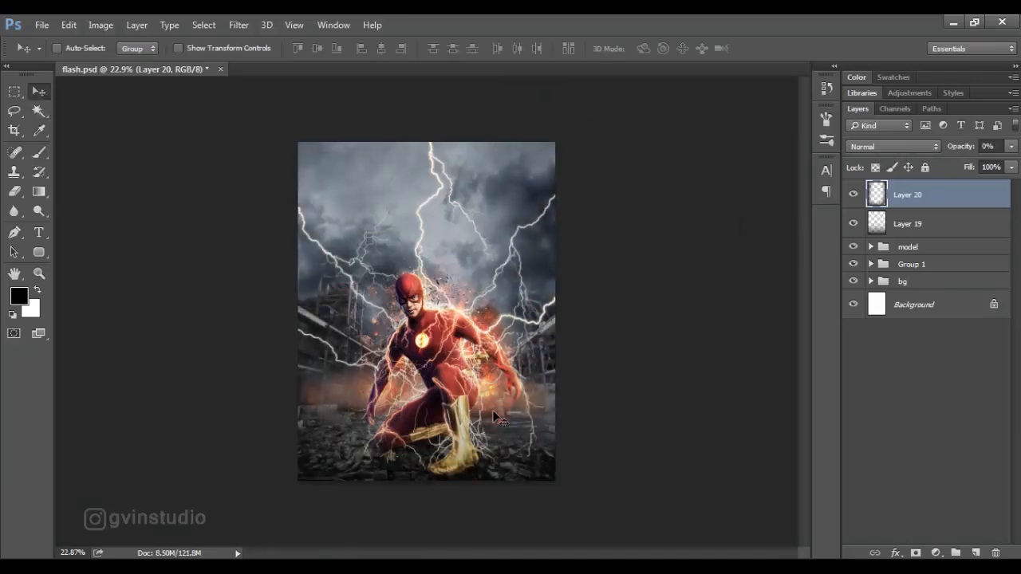
{"action": "scroll", "coordinate": [495, 416], "scroll_direction": "down", "scroll_amount": 1}
{"action": "scroll", "coordinate": [494, 411], "scroll_direction": "up", "scroll_amount": 3}
{"action": "scroll", "coordinate": [570, 412], "scroll_direction": "down", "scroll_amount": 1}
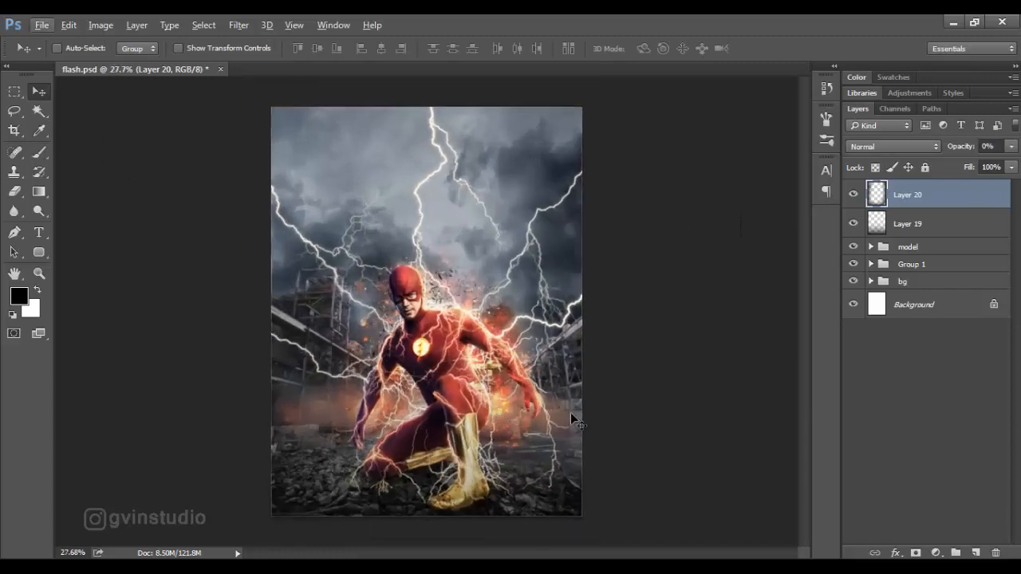
Add a Color Lookup adjustment layer with the Crisp_Winter.look 3D LUT at 40% opacity.
{"action": "left_click", "coordinate": [936, 552]}
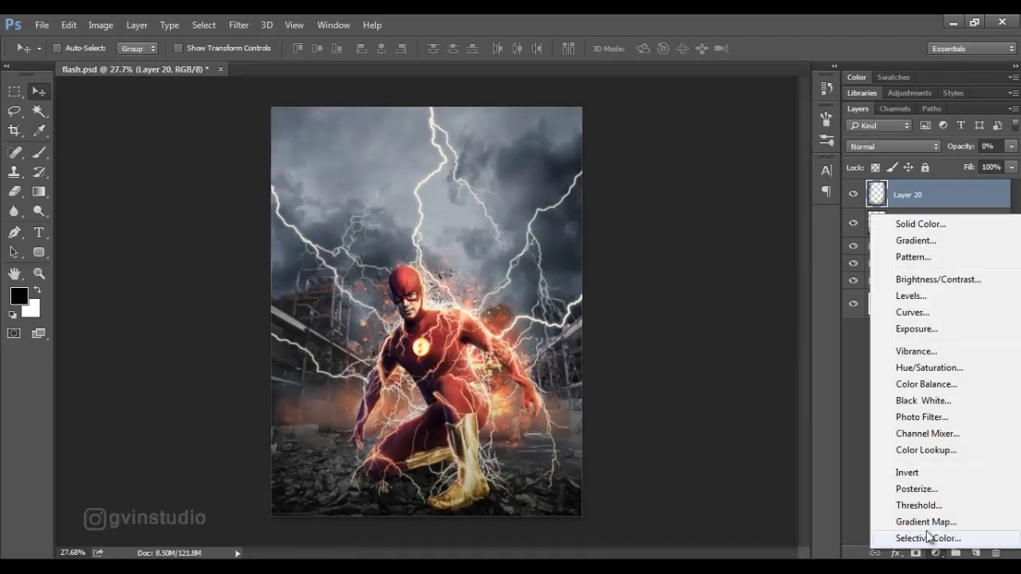
{"action": "left_click", "coordinate": [925, 450]}
{"action": "left_click", "coordinate": [720, 197]}
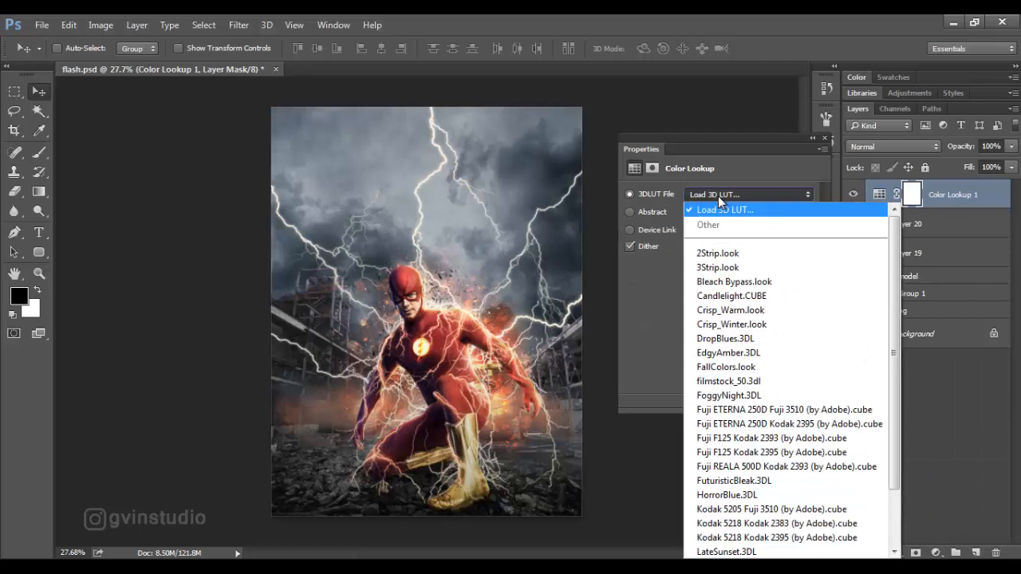
{"action": "left_click", "coordinate": [732, 323]}
{"action": "left_click", "coordinate": [827, 140]}
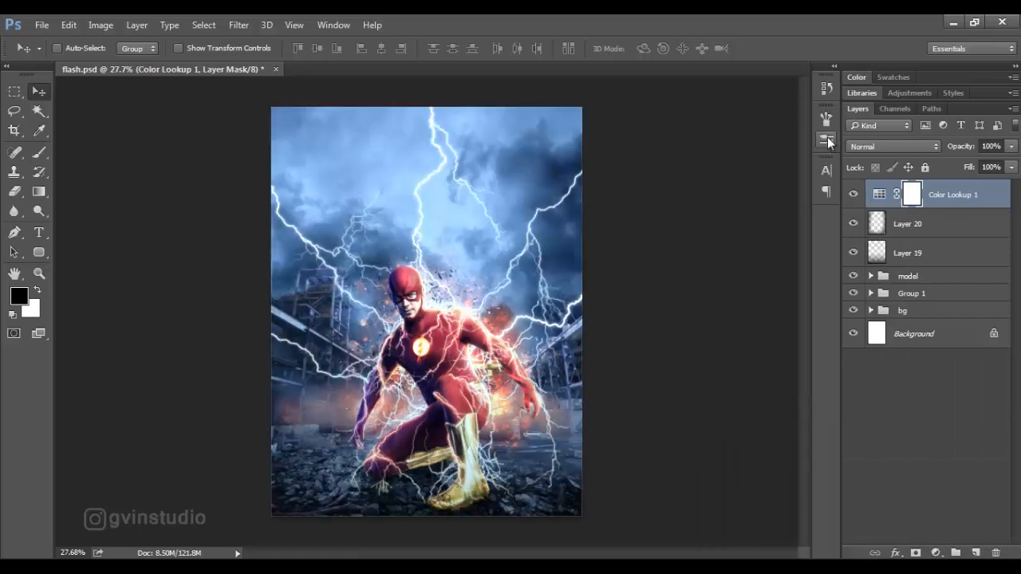
{"action": "left_click_drag", "start_coordinate": [962, 147], "coordinate": [918, 157]}
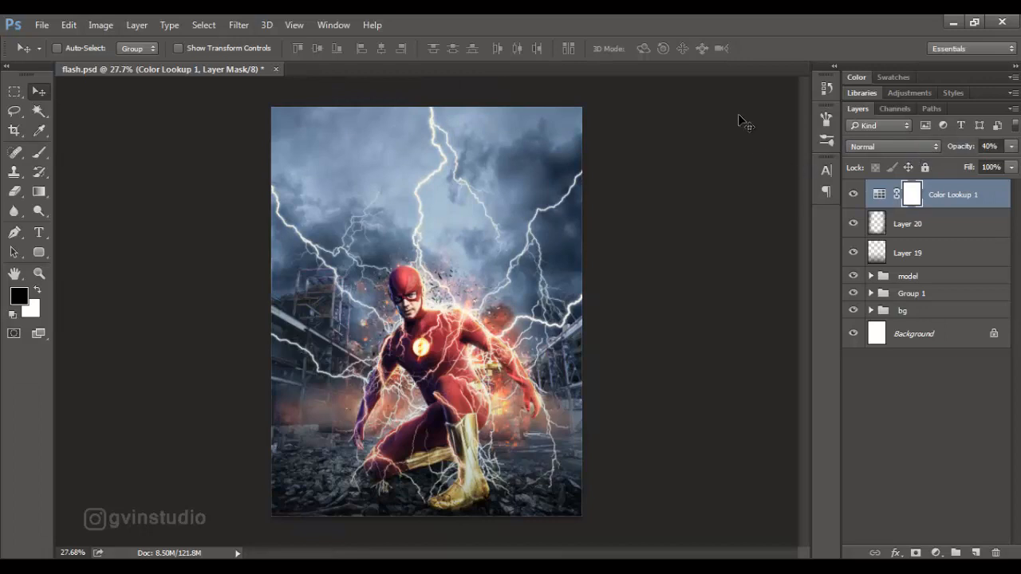
Add a Curves adjustment layer and pull its Red channel slightly down in the highlights, midtones and shadows.
{"action": "left_click", "coordinate": [935, 553]}
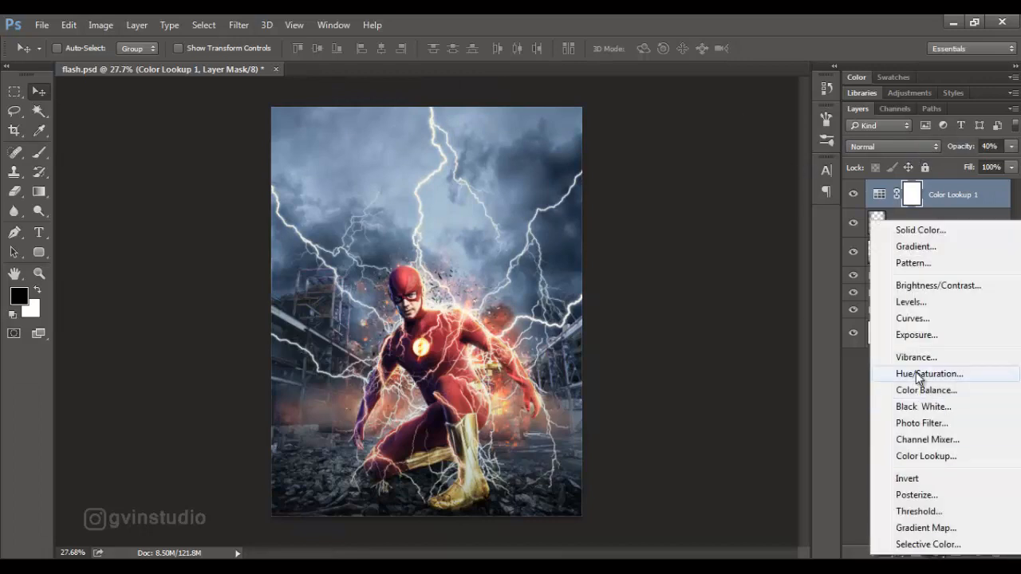
{"action": "left_click", "coordinate": [902, 317]}
{"action": "left_click", "coordinate": [680, 213]}
{"action": "left_click", "coordinate": [678, 238]}
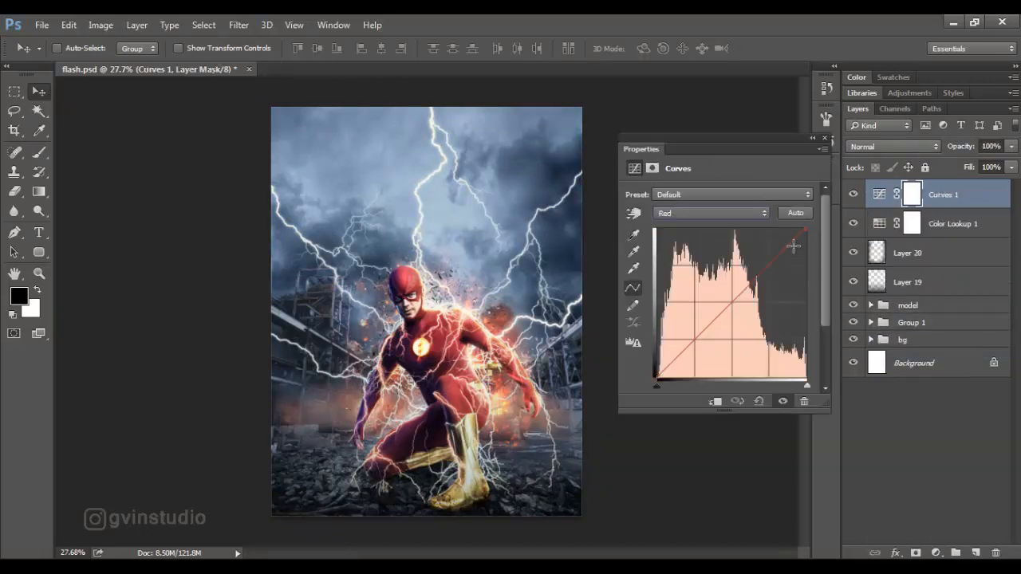
{"action": "left_click_drag", "start_coordinate": [796, 240], "coordinate": [795, 242]}
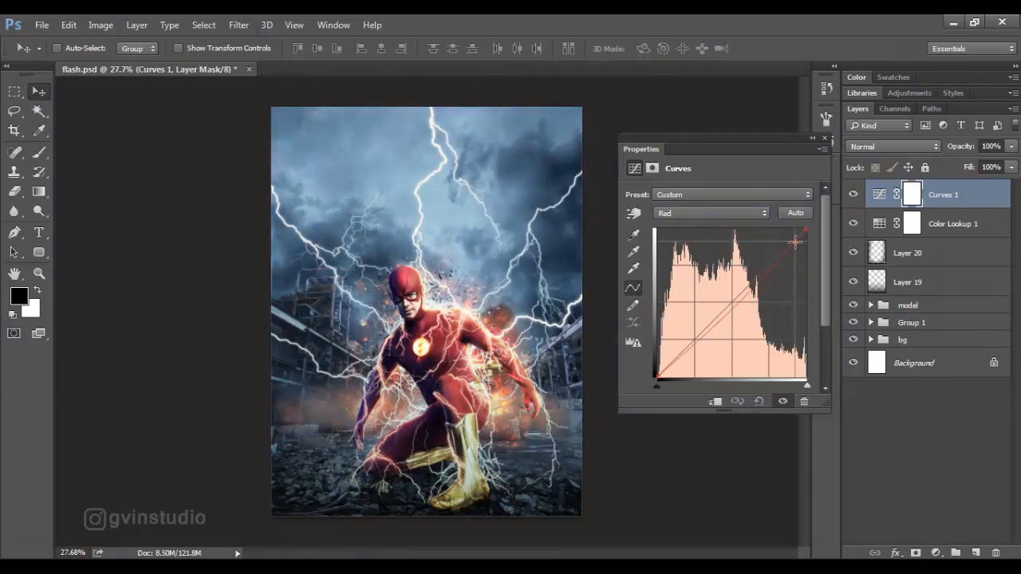
{"action": "left_click", "coordinate": [723, 315]}
{"action": "left_click", "coordinate": [674, 364]}
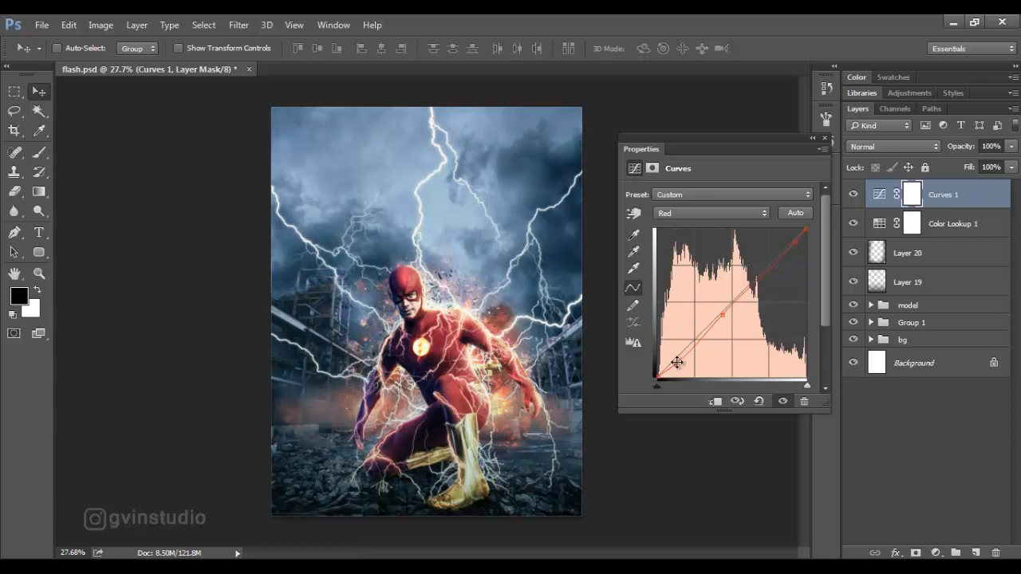
Lift the shadows slightly in the Curves layer's Blue channel, anchor the midtones and lower the highlights a little.
{"action": "left_click", "coordinate": [680, 213]}
{"action": "left_click", "coordinate": [678, 257]}
{"action": "left_click", "coordinate": [679, 358]}
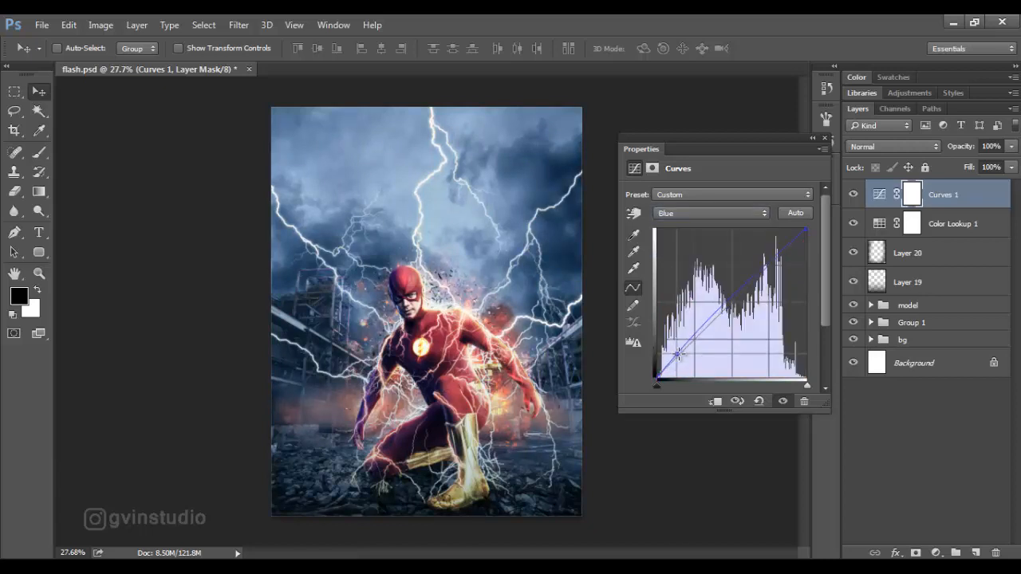
{"action": "left_click", "coordinate": [739, 295]}
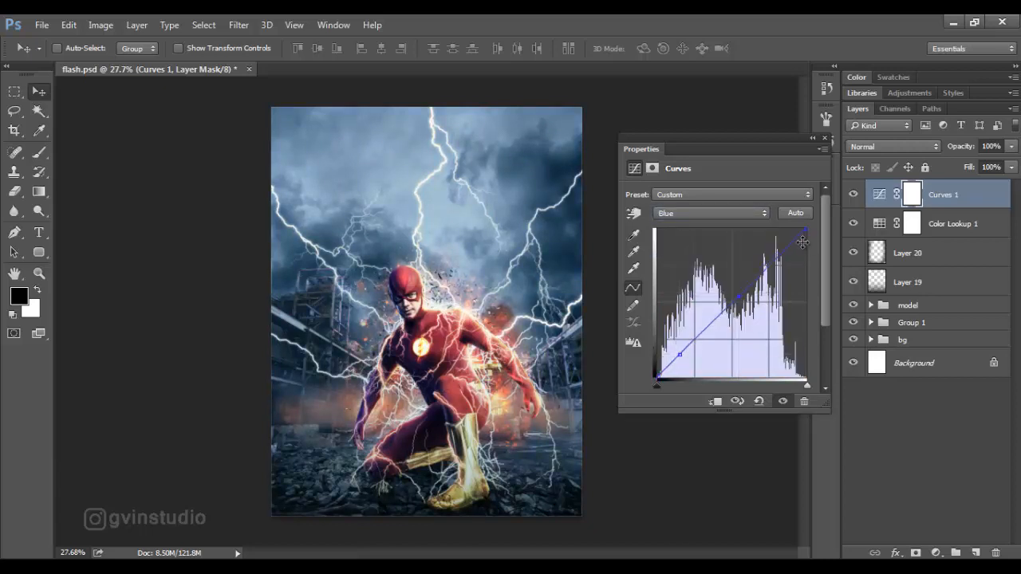
{"action": "left_click_drag", "start_coordinate": [794, 245], "coordinate": [787, 249]}
{"action": "left_click", "coordinate": [823, 140]}
{"action": "scroll", "coordinate": [482, 362], "scroll_direction": "down", "scroll_amount": 5}
{"action": "scroll", "coordinate": [492, 364], "scroll_direction": "up", "scroll_amount": 7}
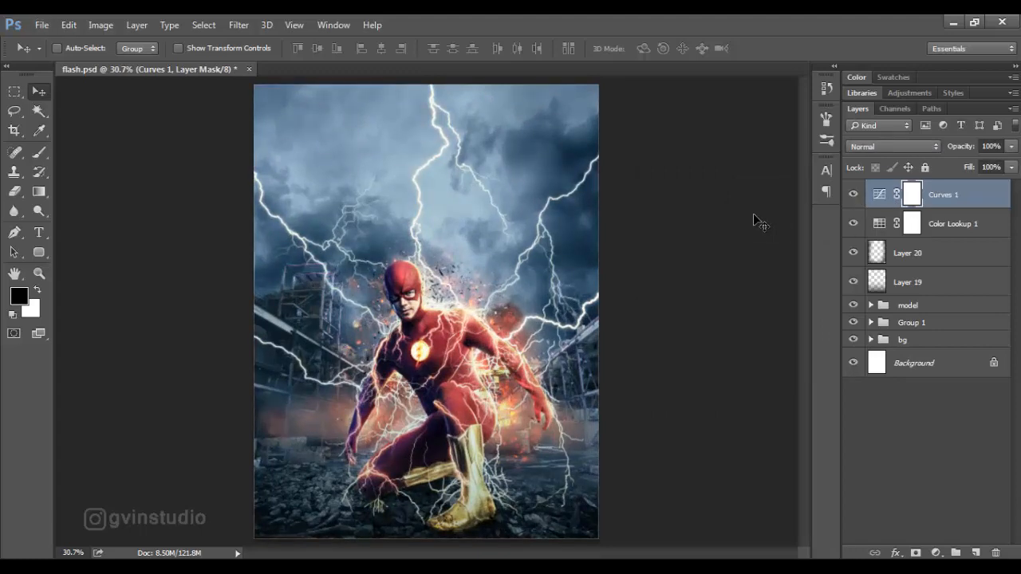
Stamp all visible layers into a new layer, apply the High Pass filter to it and set its blending to Overlay.
{"action": "key", "text": "ctrl+shift+alt+e"}
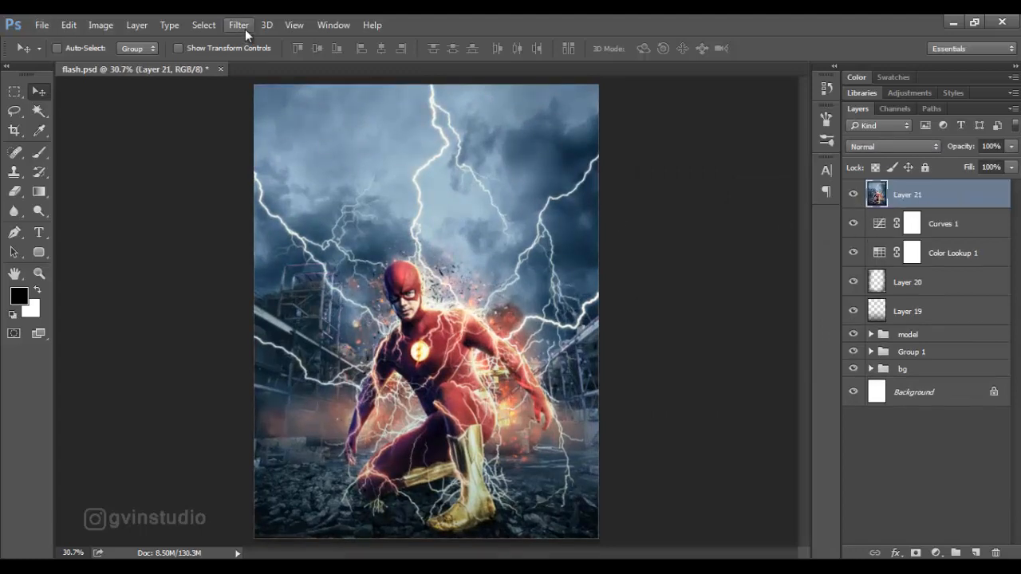
{"action": "left_click", "coordinate": [239, 25]}
{"action": "mouse_move", "coordinate": [269, 308]}
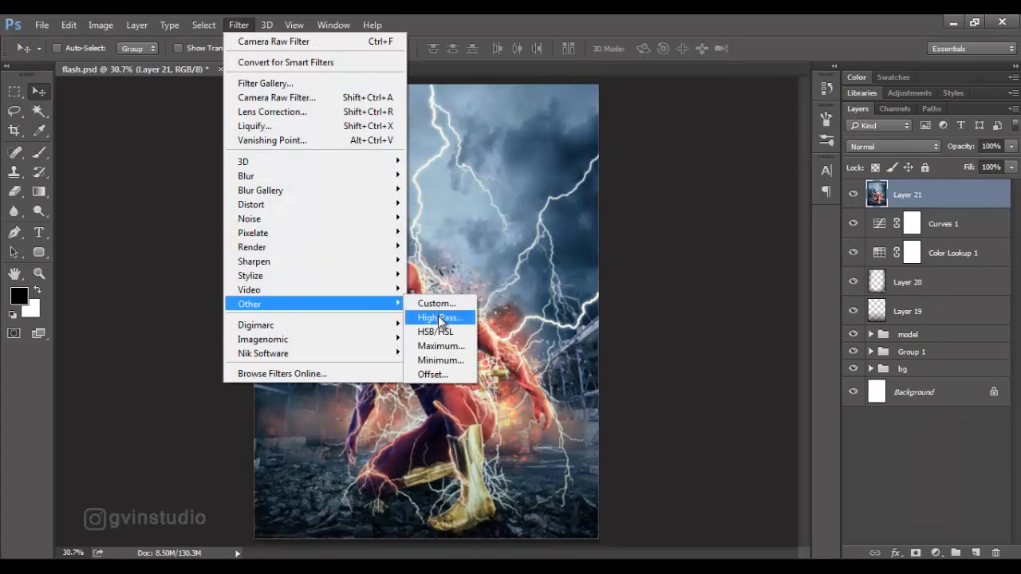
{"action": "left_click", "coordinate": [439, 317]}
{"action": "left_click", "coordinate": [581, 144]}
{"action": "left_click", "coordinate": [869, 147]}
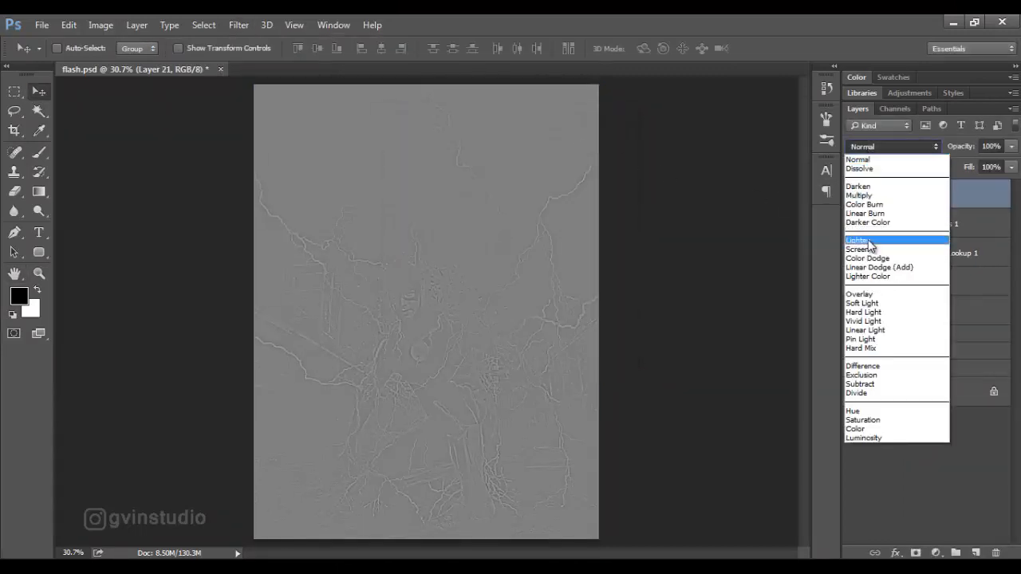
{"action": "left_click", "coordinate": [860, 294]}
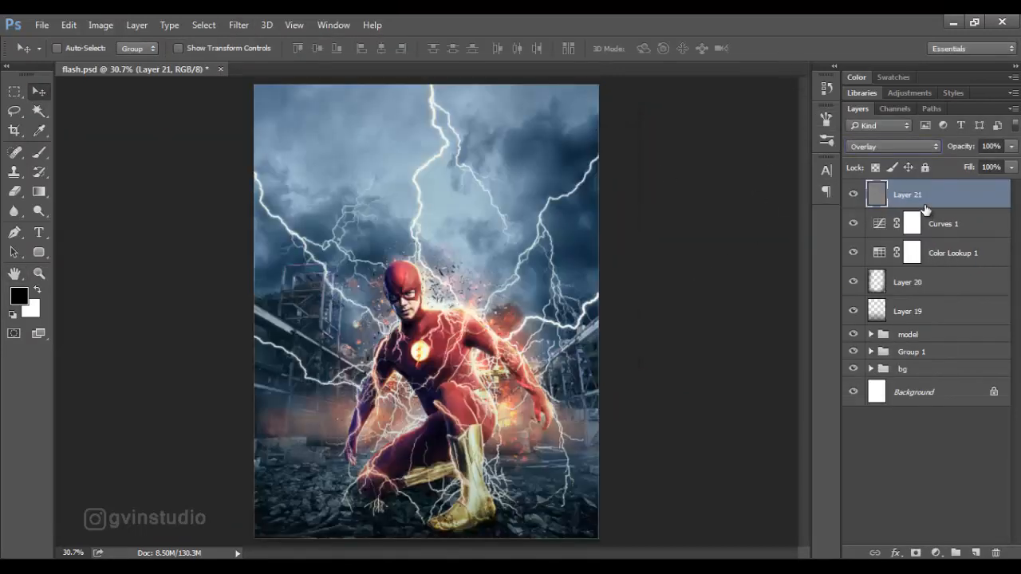
Fill a new top layer with black and apply a light uniform, monochromatic Add Noise filter to it.
{"action": "left_click", "coordinate": [975, 553]}
{"action": "key", "text": "alt+BackSpace"}
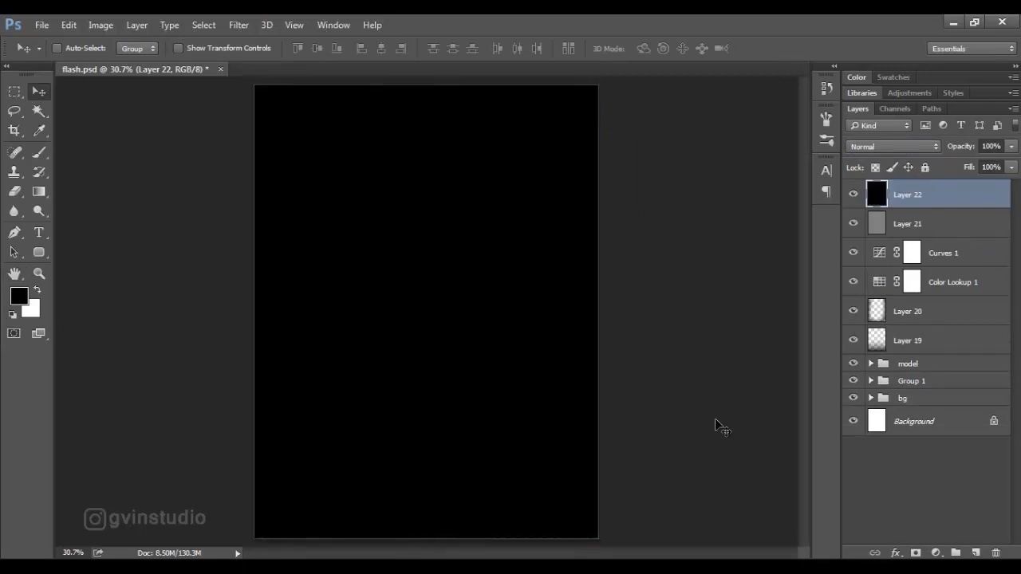
{"action": "left_click", "coordinate": [238, 25]}
{"action": "mouse_move", "coordinate": [228, 220]}
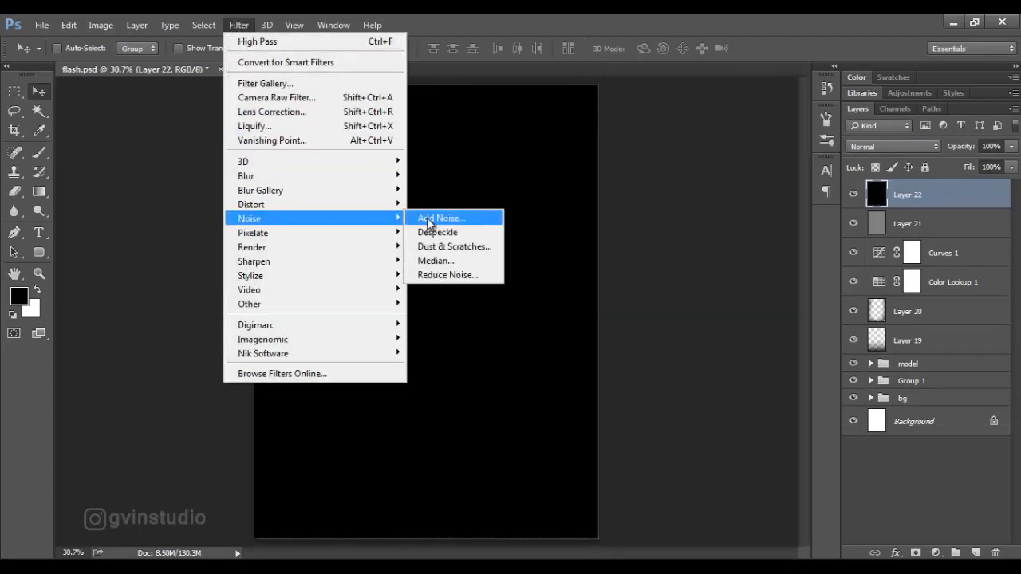
{"action": "left_click", "coordinate": [430, 217]}
{"action": "left_click_drag", "start_coordinate": [469, 104], "coordinate": [654, 99]}
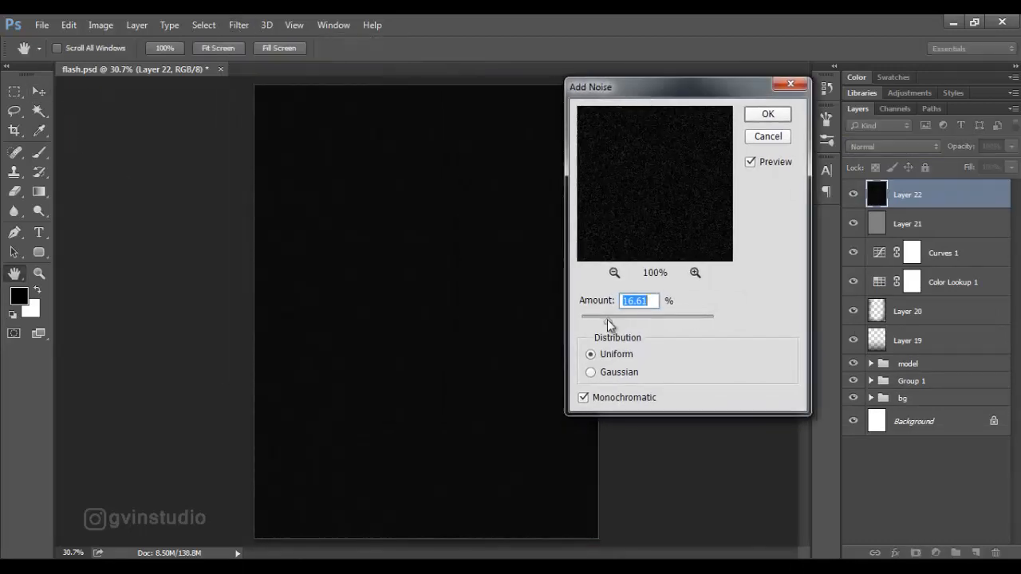
{"action": "left_click_drag", "start_coordinate": [609, 324], "coordinate": [601, 326]}
{"action": "left_click", "coordinate": [765, 114]}
Set the noise layer's blend mode to Screen and review the film grain across the composite.
{"action": "left_click", "coordinate": [878, 146]}
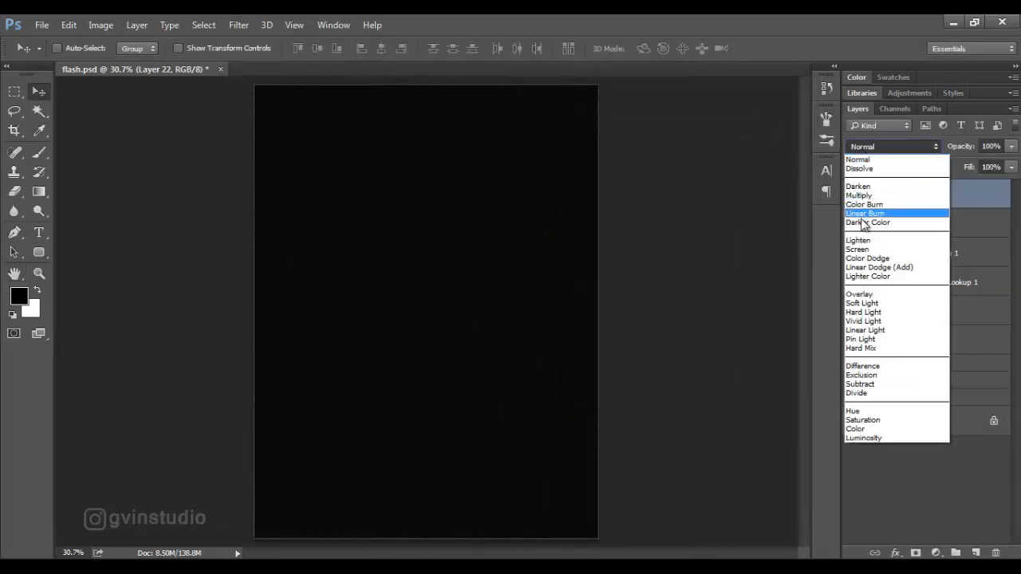
{"action": "left_click", "coordinate": [877, 247]}
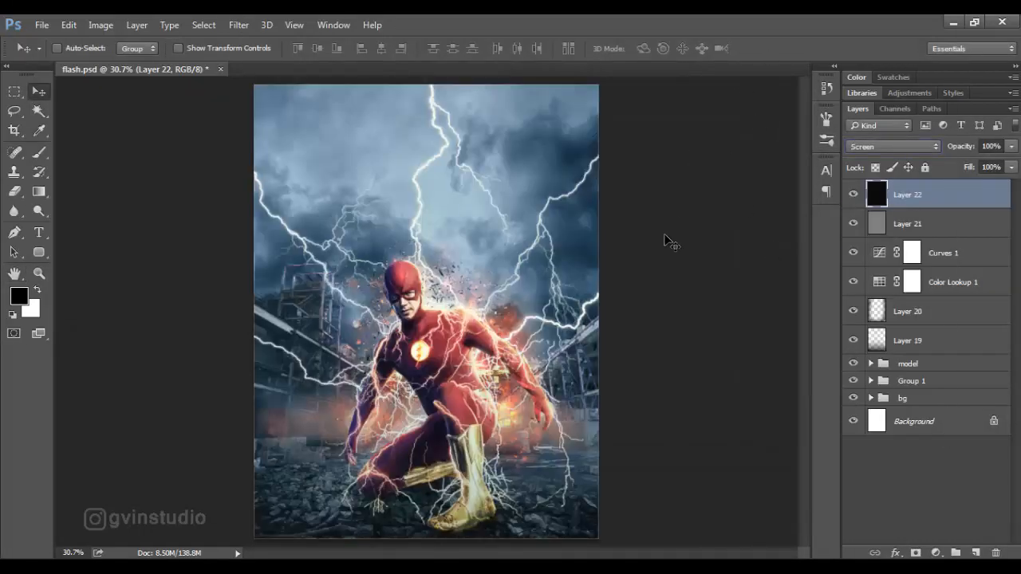
{"action": "scroll", "coordinate": [503, 328], "scroll_direction": "down", "scroll_amount": 3}
{"action": "scroll", "coordinate": [464, 331], "scroll_direction": "up", "scroll_amount": 2}
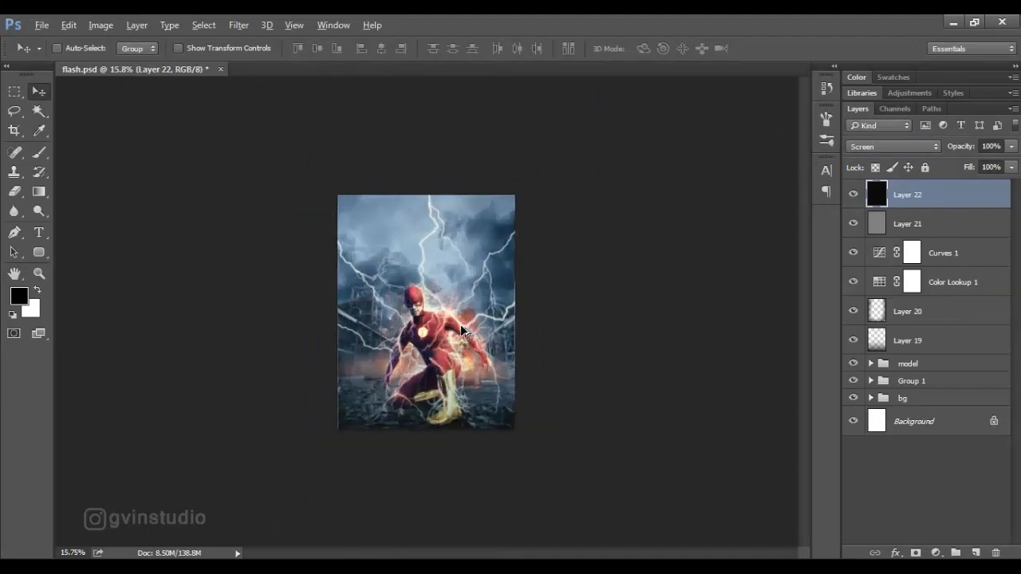
{"action": "scroll", "coordinate": [462, 331], "scroll_direction": "up", "scroll_amount": 1}
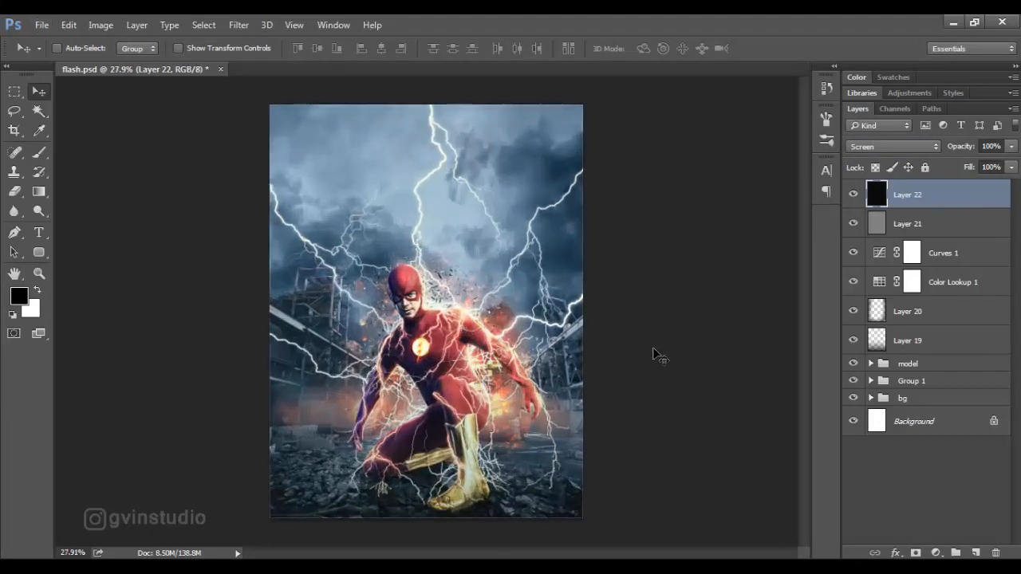
Stamp all visible layers into a new top layer and convert it to a Smart Object.
{"action": "key", "text": "ctrl+alt+shift+e"}
{"action": "right_click", "coordinate": [931, 196]}
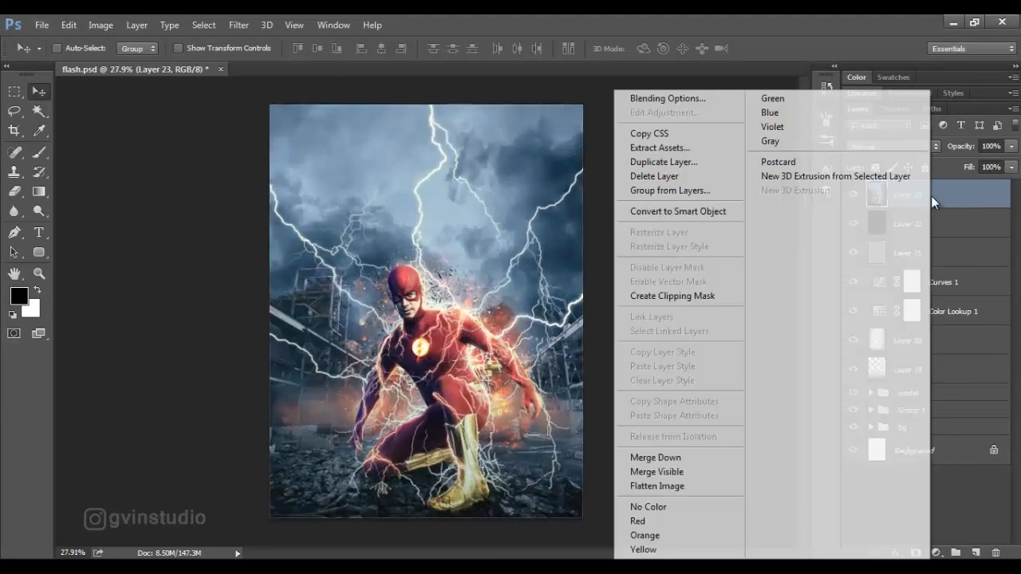
{"action": "left_click", "coordinate": [689, 211]}
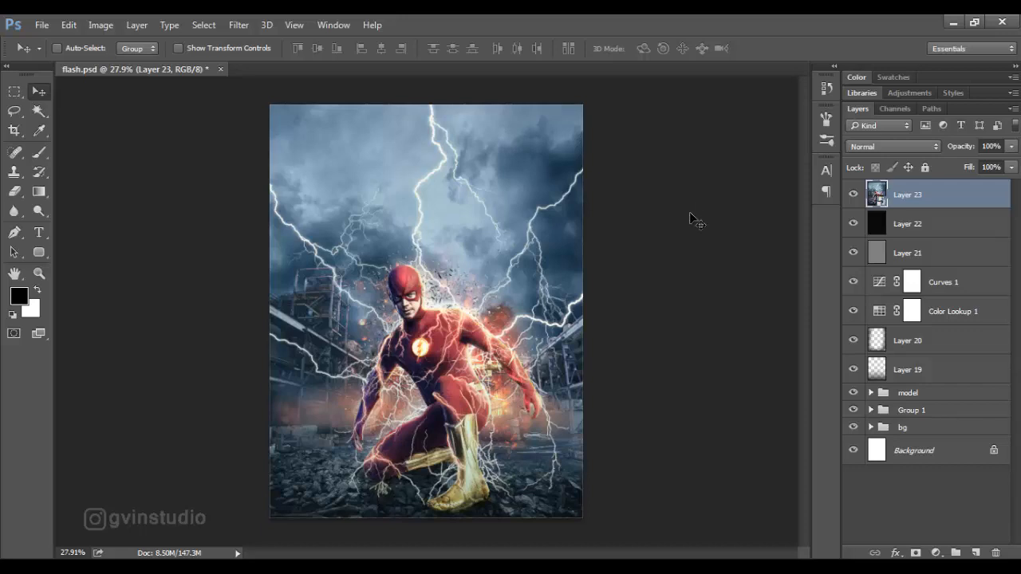
Start the Camera Raw Filter on the stamped Smart Object, setting Temperature to -7, Tint to +8 and Exposure to +0.10.
{"action": "left_click", "coordinate": [238, 24]}
{"action": "key", "text": "ctrl+shift+a"}
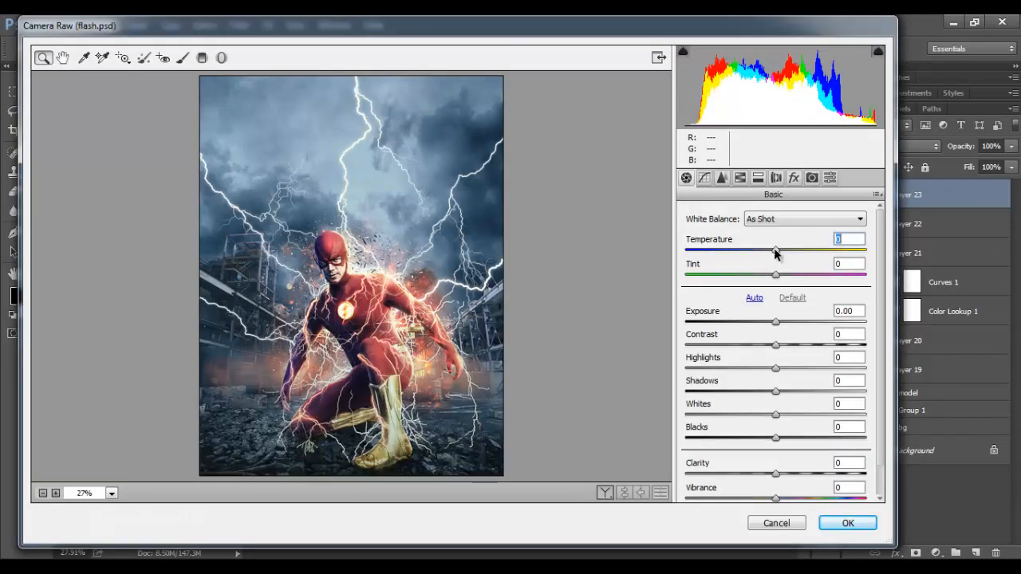
{"action": "mouse_move", "coordinate": [775, 252]}
{"action": "left_mouse_down"}
{"action": "mouse_move", "coordinate": [784, 277]}
{"action": "mouse_move", "coordinate": [769, 251]}
{"action": "left_mouse_up"}
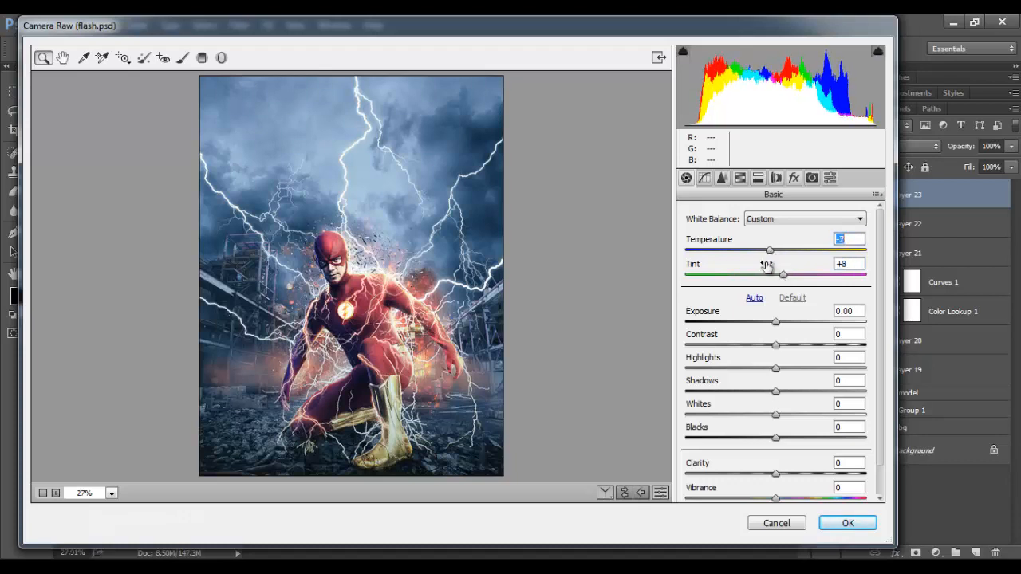
{"action": "left_click_drag", "start_coordinate": [777, 324], "coordinate": [779, 326]}
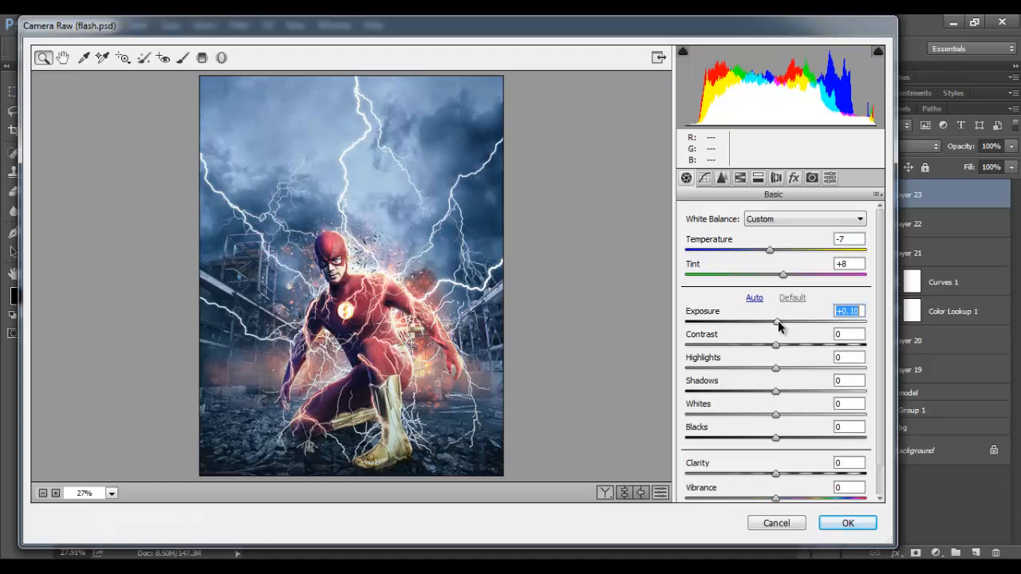
Set Highlights to -8, Shadows to -18, Whites to +6, Blacks to -12, Clarity to +28 and Saturation to -8.
{"action": "left_click_drag", "start_coordinate": [776, 368], "coordinate": [759, 393]}
{"action": "left_click_drag", "start_coordinate": [775, 438], "coordinate": [780, 416]}
{"action": "left_click_drag", "start_coordinate": [775, 473], "coordinate": [805, 476]}
{"action": "scroll", "coordinate": [794, 460], "scroll_direction": "down", "scroll_amount": 1}
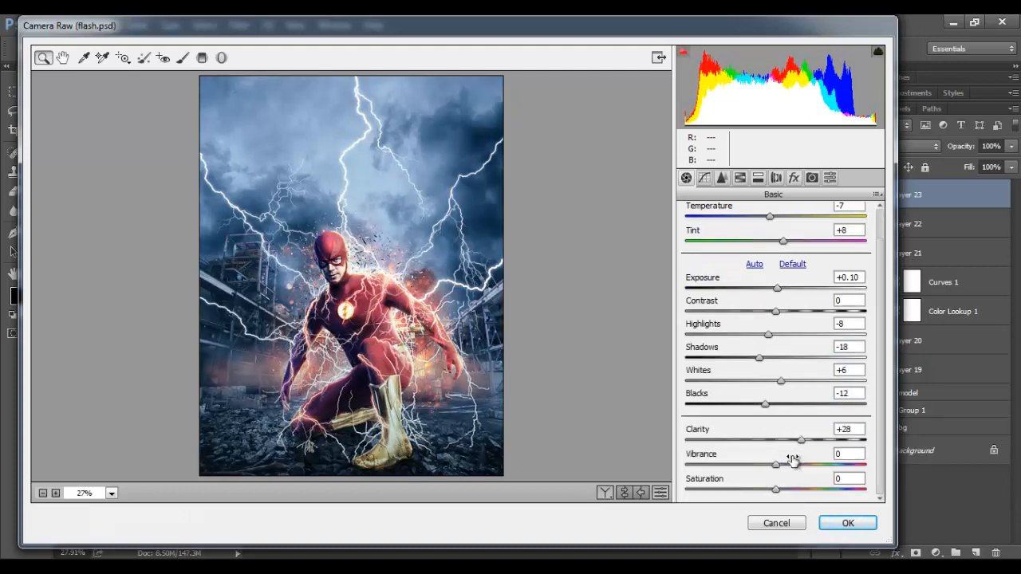
{"action": "left_click_drag", "start_coordinate": [776, 482], "coordinate": [768, 494]}
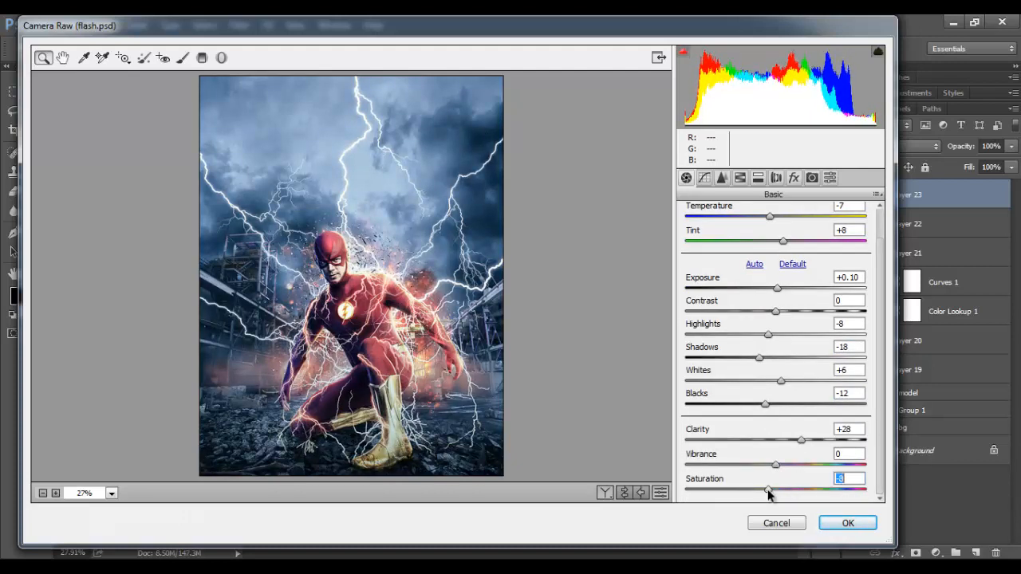
Add a slight dark vignette with the Camera Raw effects, apply the filter and collapse the Smart Filters list of Layer 23.
{"action": "left_click", "coordinate": [793, 178]}
{"action": "left_click_drag", "start_coordinate": [781, 374], "coordinate": [774, 377]}
{"action": "left_click", "coordinate": [847, 522]}
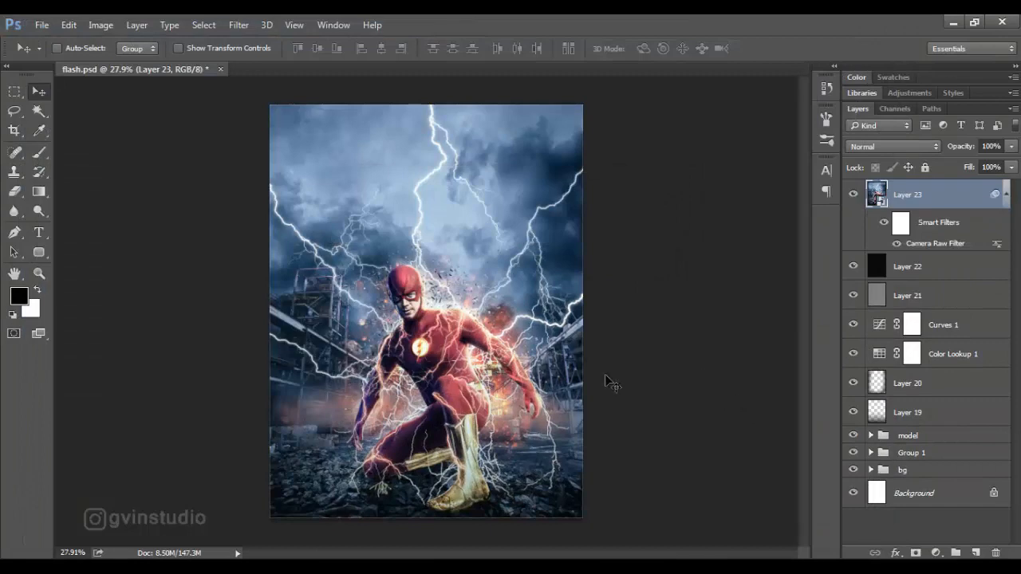
{"action": "scroll", "coordinate": [520, 372], "scroll_direction": "down", "scroll_amount": 7}
{"action": "scroll", "coordinate": [484, 361], "scroll_direction": "up", "scroll_amount": 7}
{"action": "left_click", "coordinate": [1006, 195]}
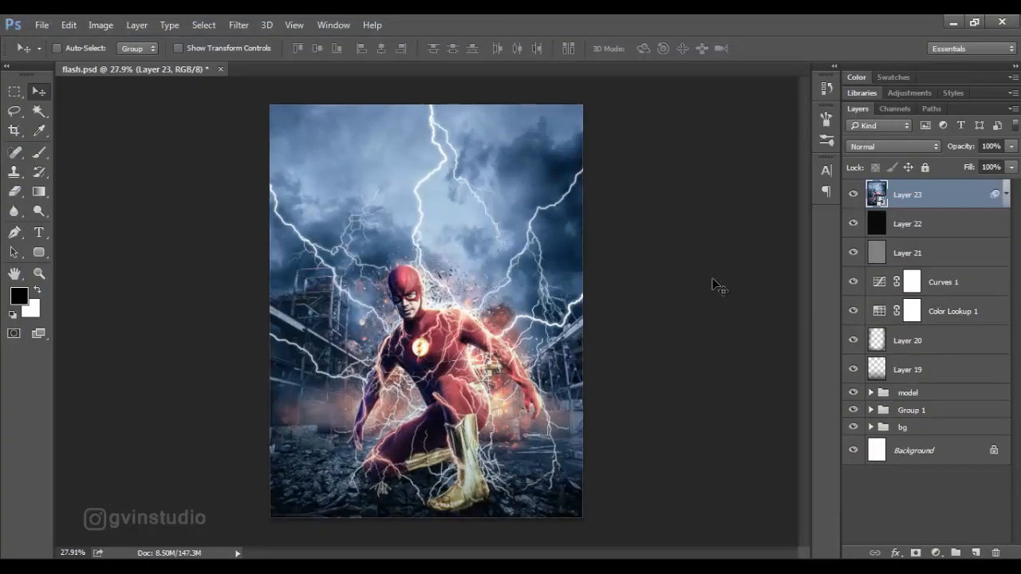